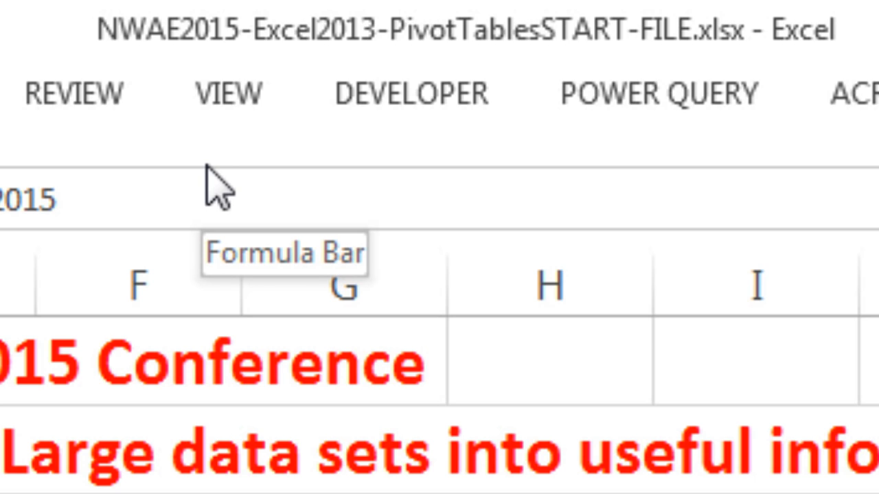
- Review the PivotTable topic outline on the Topics sheet from item 01 through item 09
key("ctrl+End")
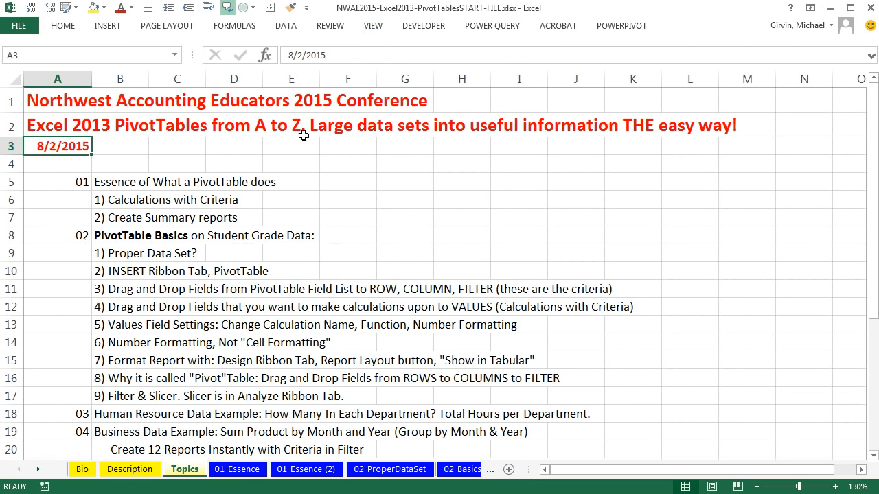
left_click(275, 198)
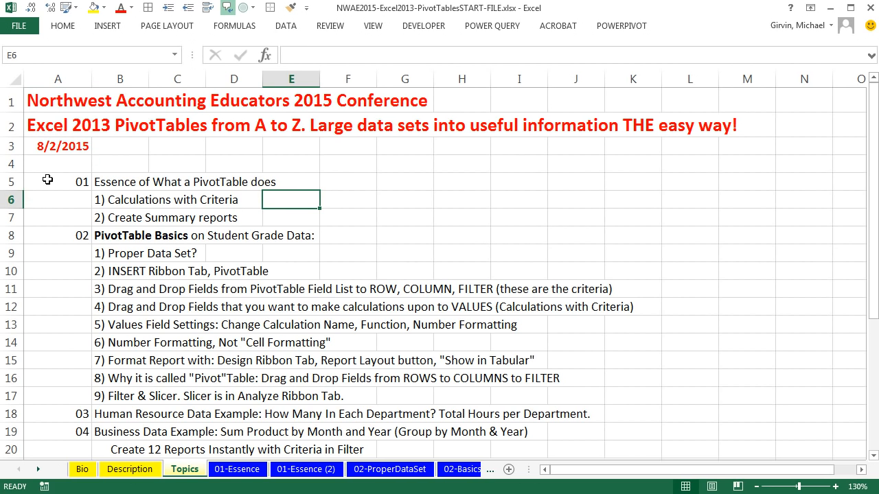
left_click_drag(47, 189, 659, 403)
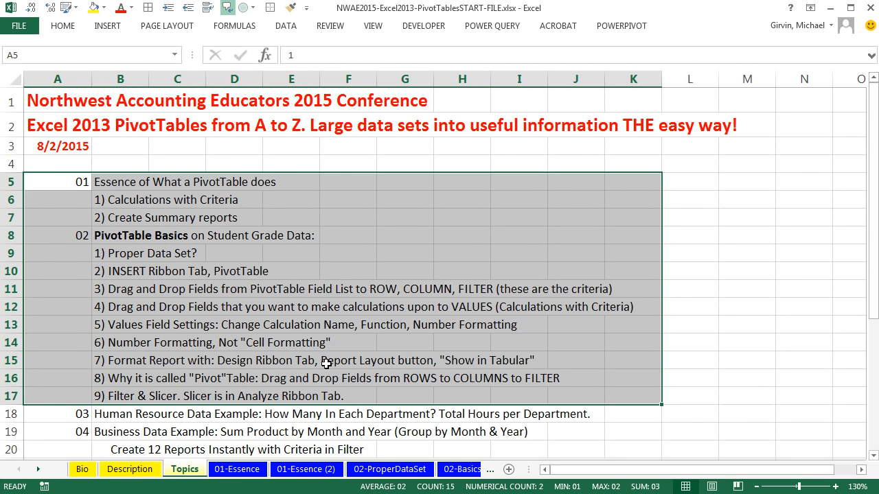
scroll(326, 363, "down", 3)
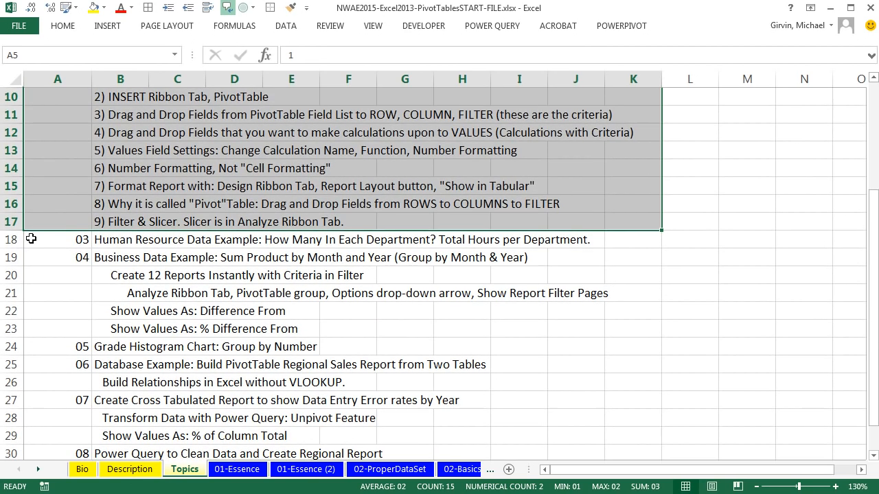
left_click_drag(31, 238, 581, 345)
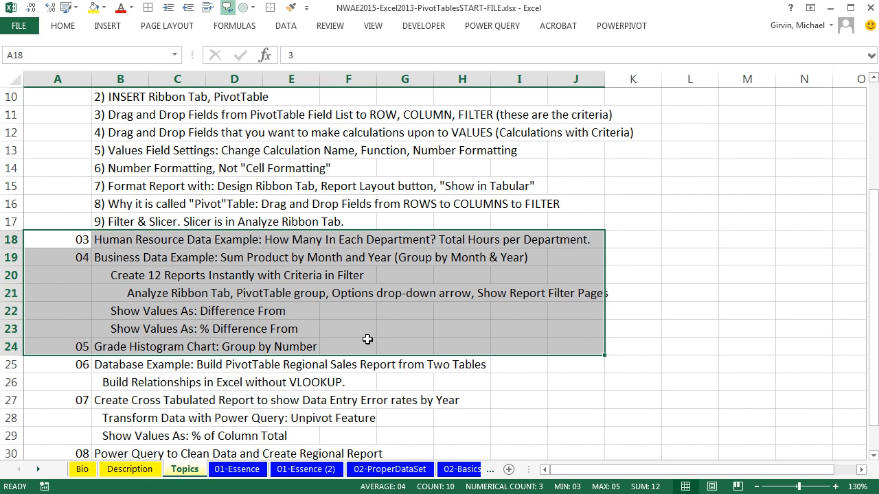
left_click(681, 346)
scroll(673, 347, "down", 2)
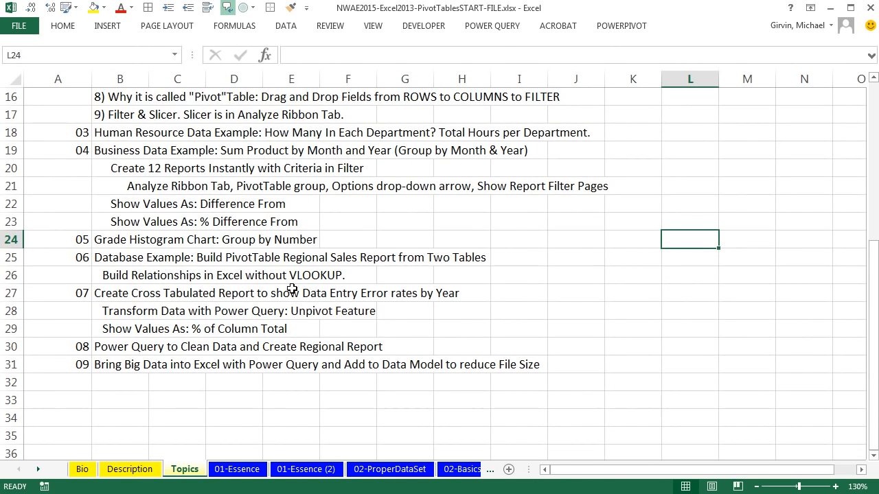
left_click_drag(50, 258, 657, 370)
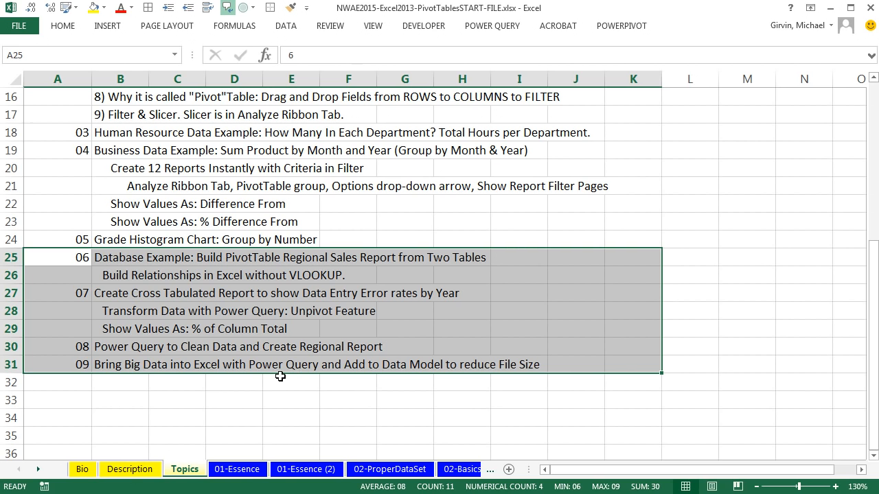
scroll(288, 385, "up", 5)
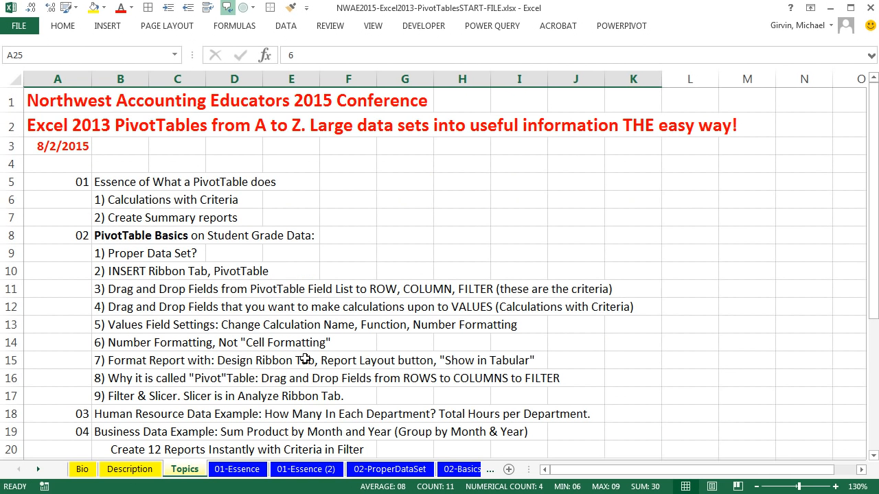
left_click(342, 180)
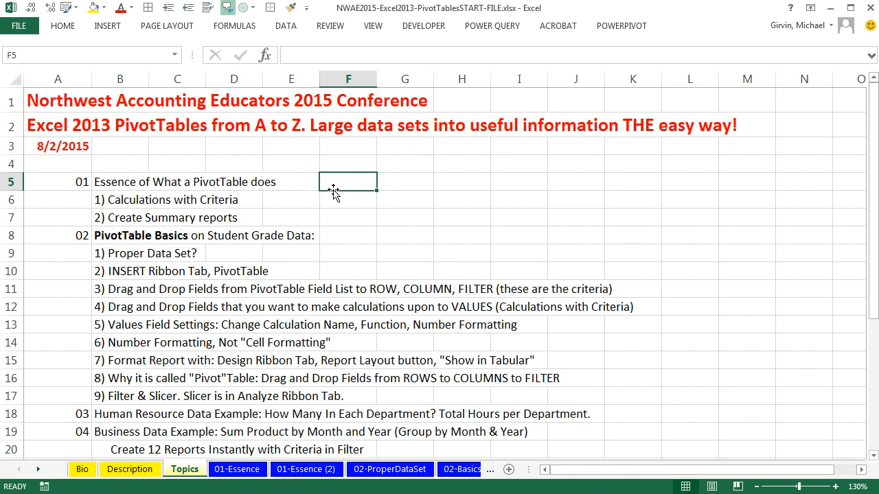
- Open the 01-Essence sheet and examine the SalesRep and UnitsSold columns and their summary report
left_click(231, 474)
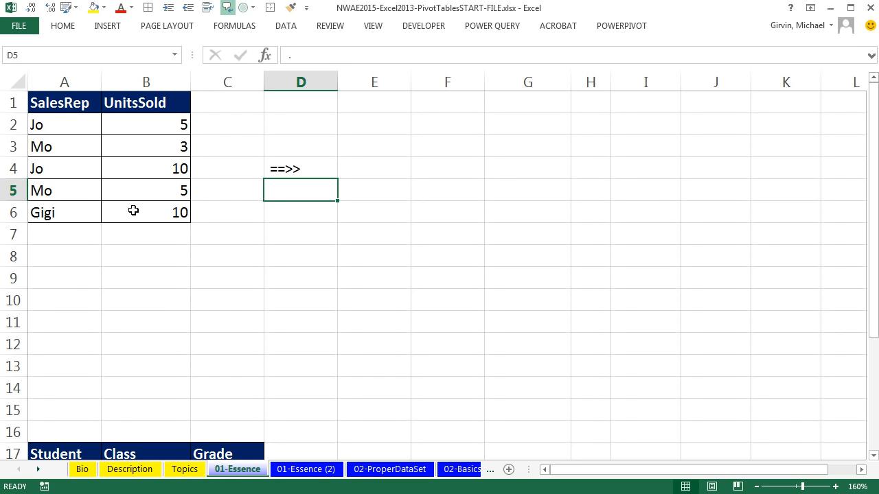
left_click(73, 104)
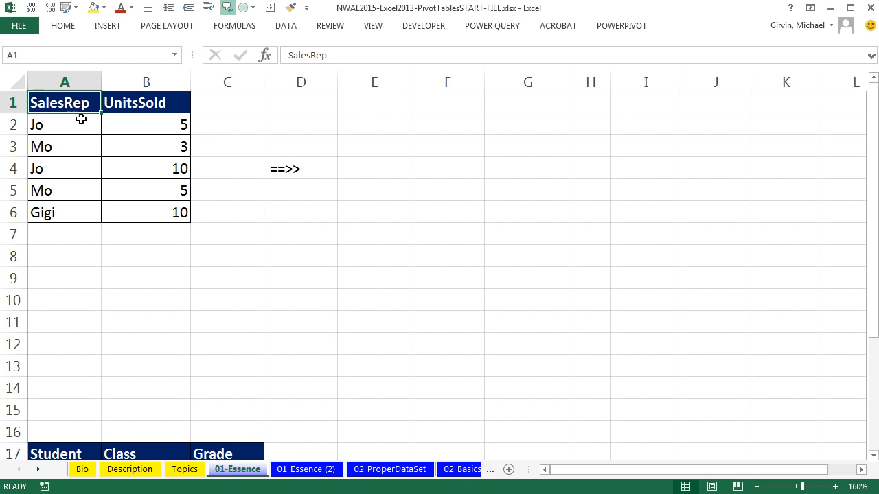
left_click(128, 104)
left_click(67, 107)
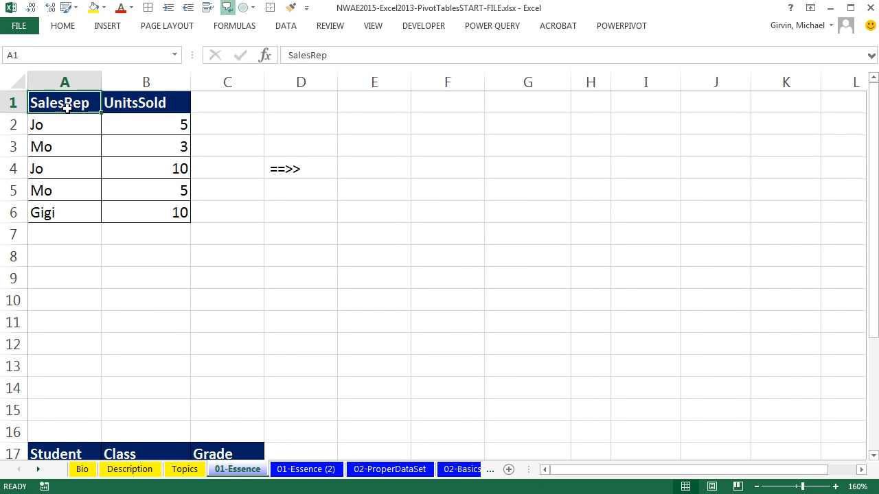
left_click(130, 104)
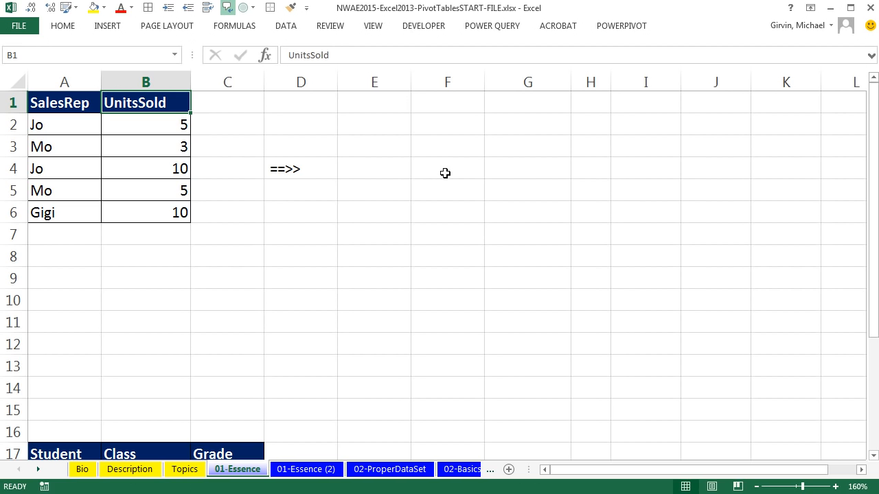
left_click(317, 193)
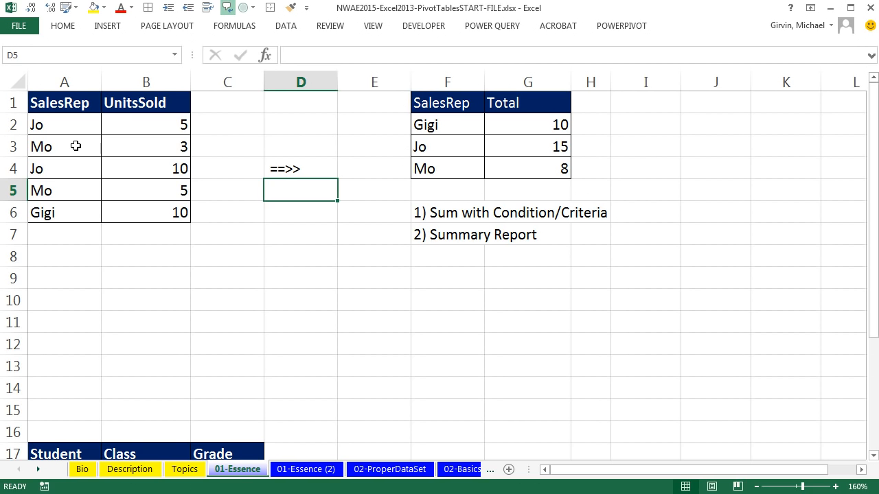
- Select the matching sales rep records in rows 3 and 5, cells A3:B3 and A5:B5, to check their combined units
left_click(75, 186)
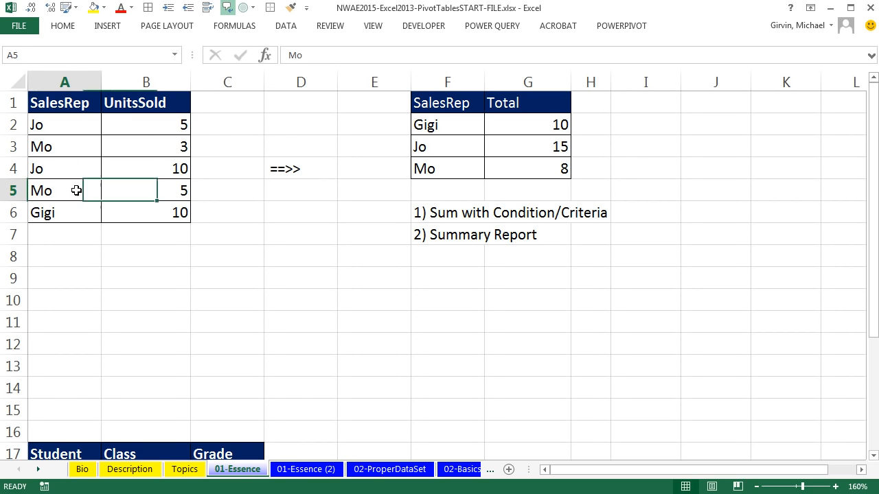
left_click(83, 145, "ctrl")
left_click(162, 143, "ctrl")
left_click(157, 190, "ctrl")
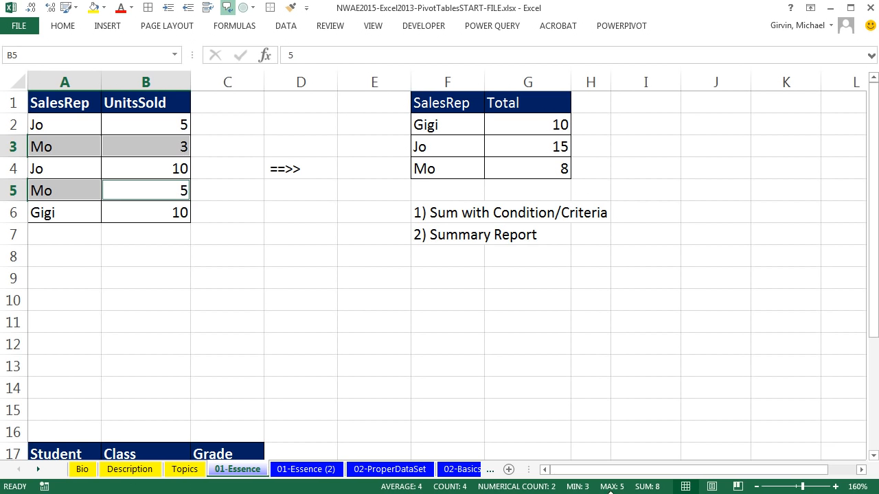
- Examine the Student, Class and Grade data set starting at row 17 and its GPA summary report
scroll(594, 474, "down", 2)
scroll(594, 474, "down", 4)
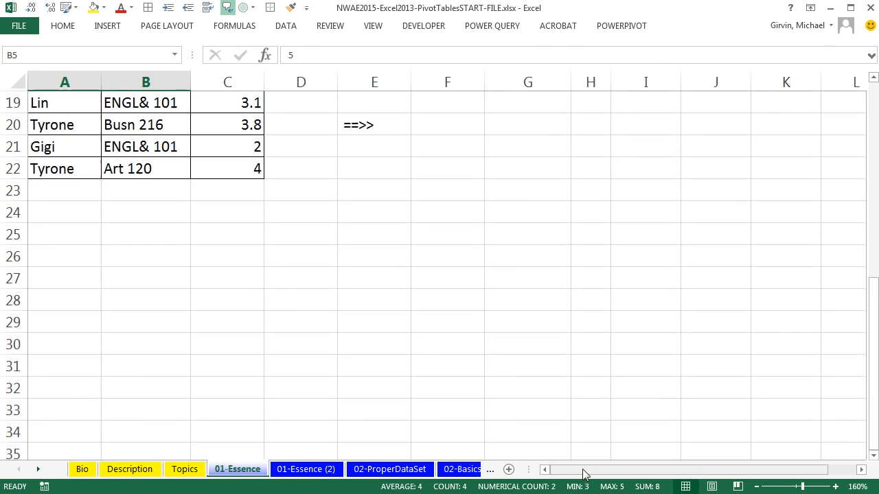
scroll(583, 473, "up", 1)
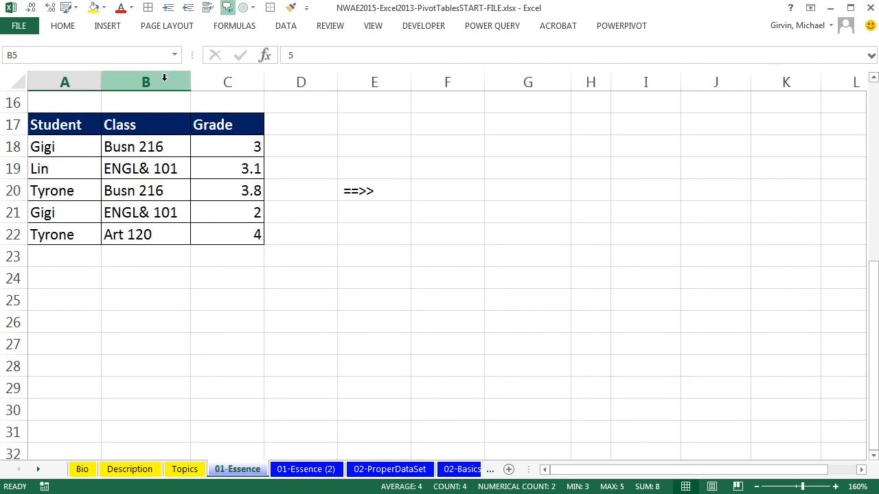
left_click(380, 208)
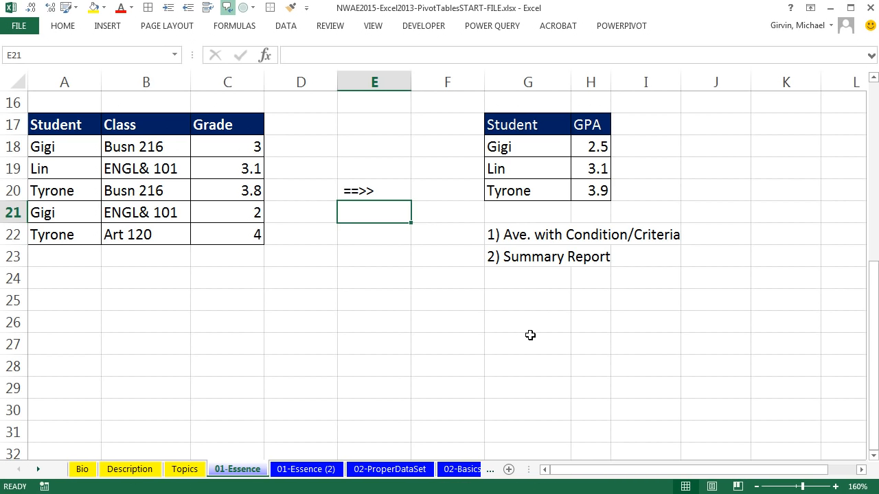
- On the 01-Essence (2) sheet, create a PivotTable from the sales data A1:B6 at cell E1 of the existing worksheet
left_click(302, 472)
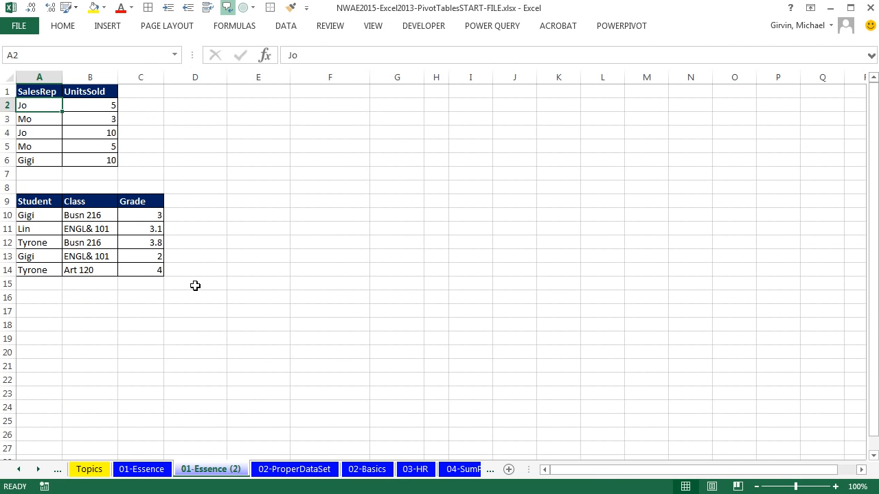
scroll(195, 285, "up", 4)
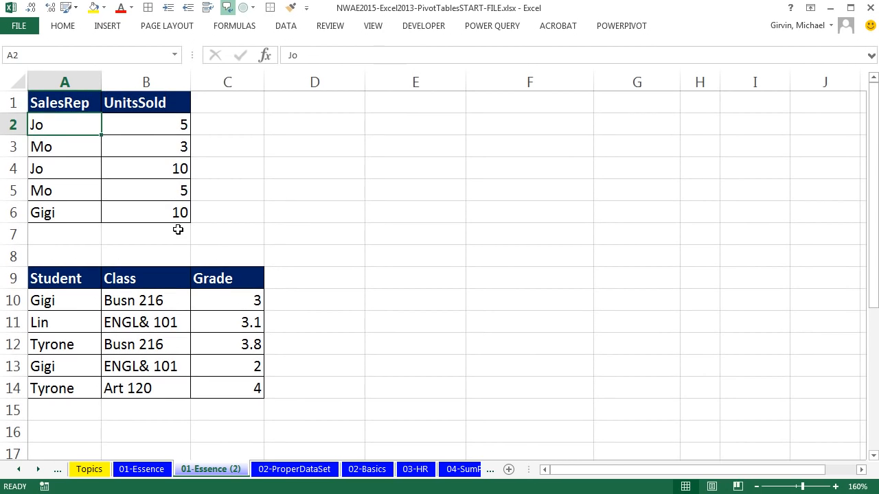
left_click(62, 149)
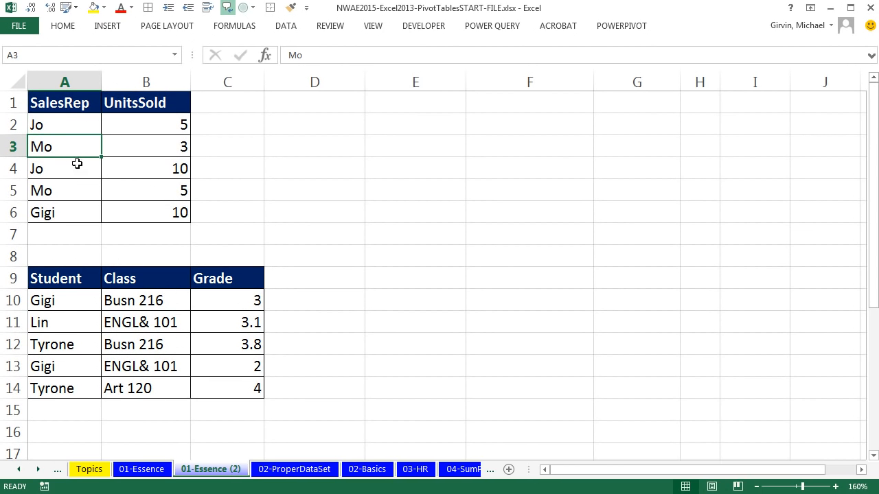
left_click(107, 26)
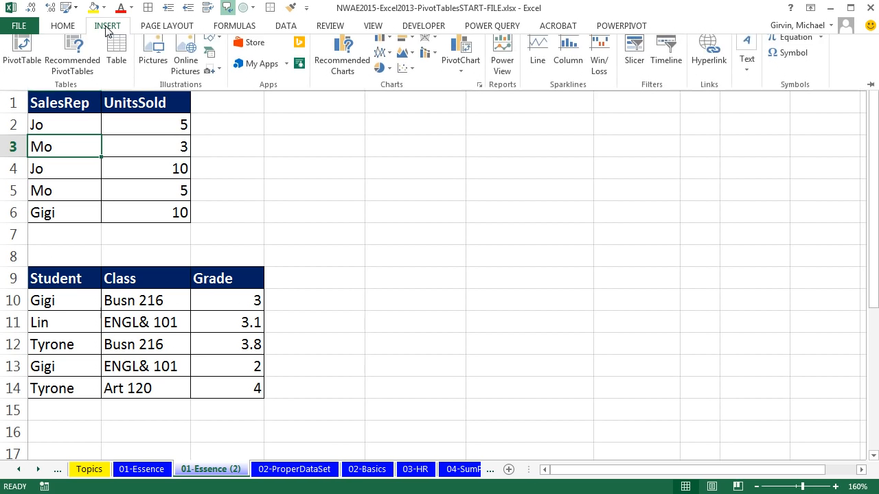
left_click(19, 68)
left_click_drag(495, 164, 339, 93)
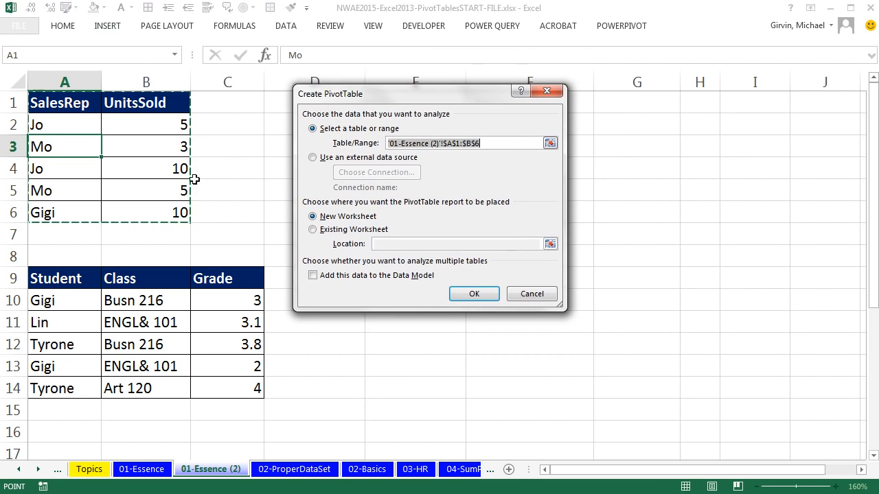
left_click(313, 229)
left_click(395, 244)
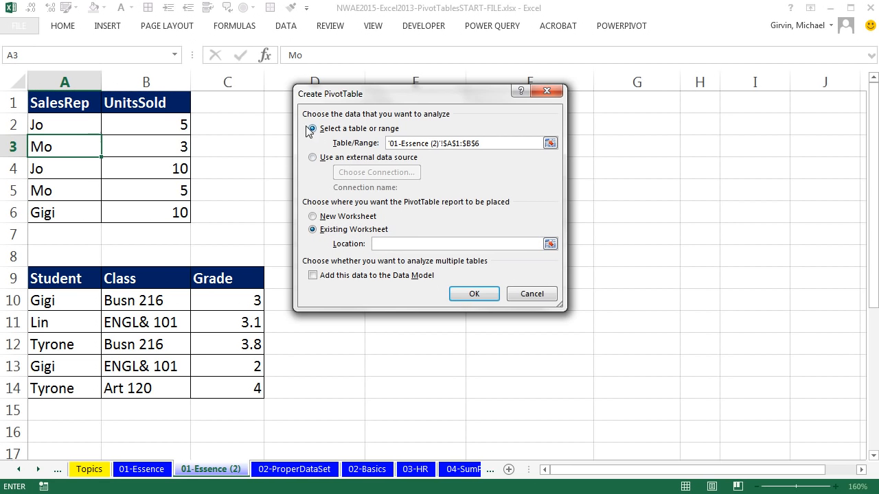
left_click_drag(401, 95, 455, 157)
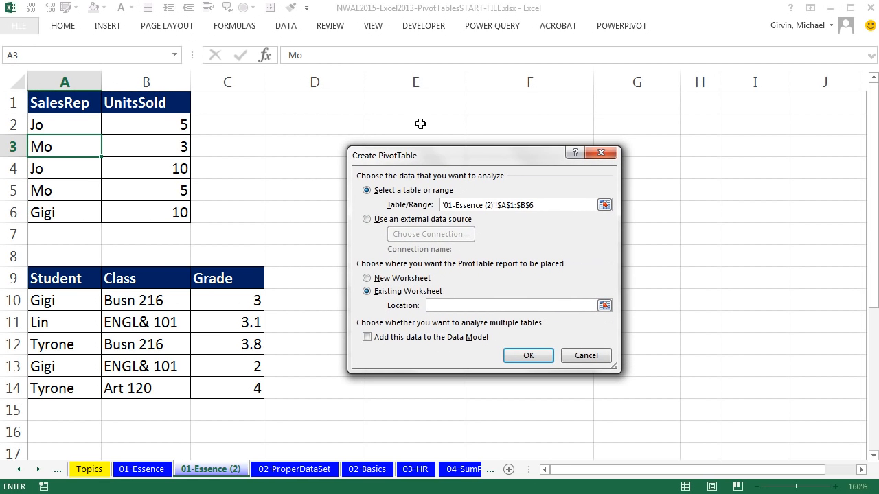
left_click(408, 101)
left_click(529, 355)
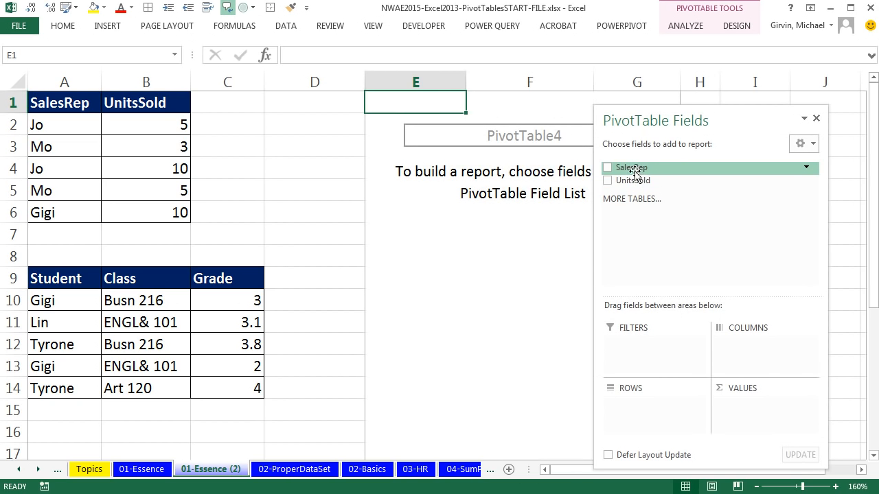
- Build the sales report with SalesRep as the rows and the sum of UnitsSold as the values
left_click_drag(634, 175, 643, 407)
left_click_drag(621, 181, 756, 412)
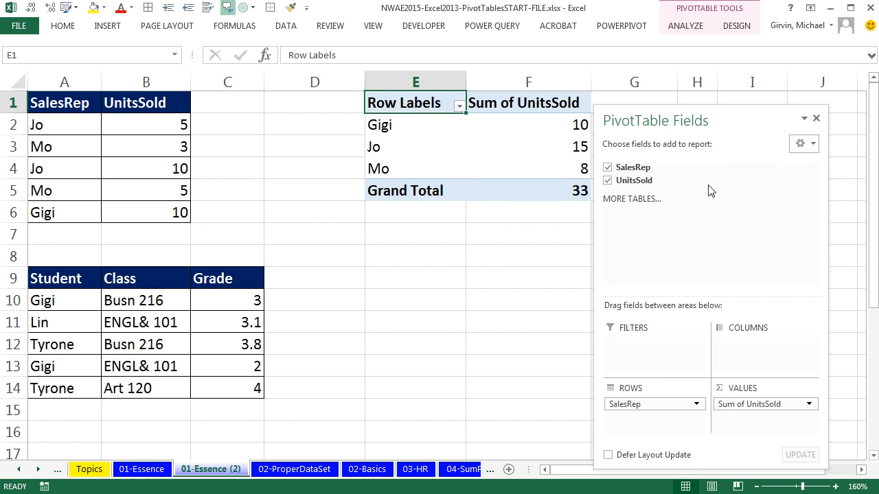
left_click_drag(694, 113, 727, 114)
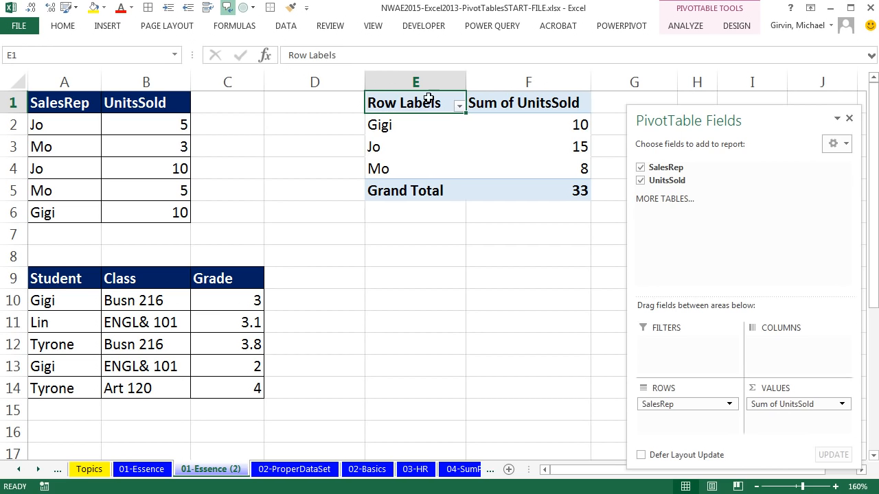
mouse_move(541, 169)
- Create a PivotTable from the student grade data A9:C14 at cell E9 of the existing worksheet
left_click(75, 301)
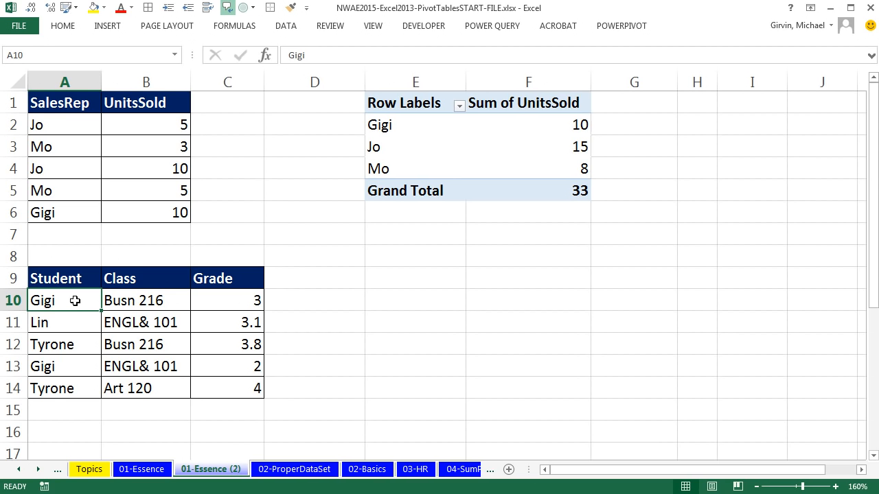
left_click(106, 26)
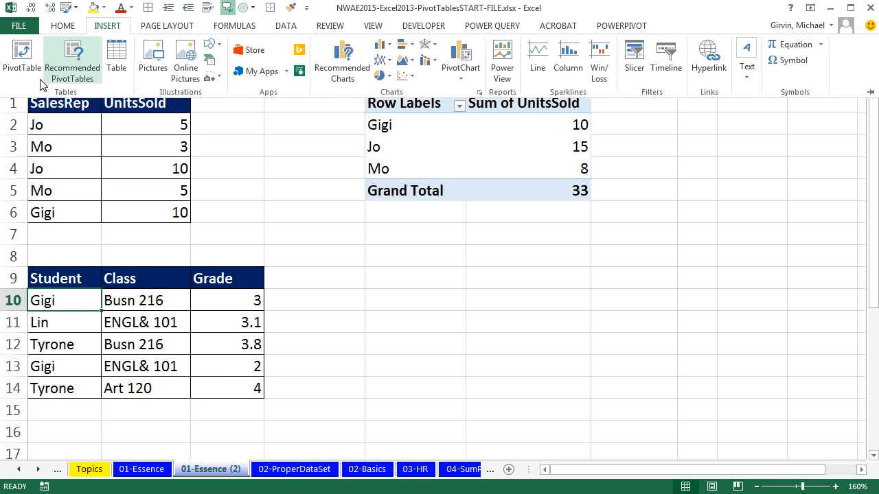
left_click(27, 60)
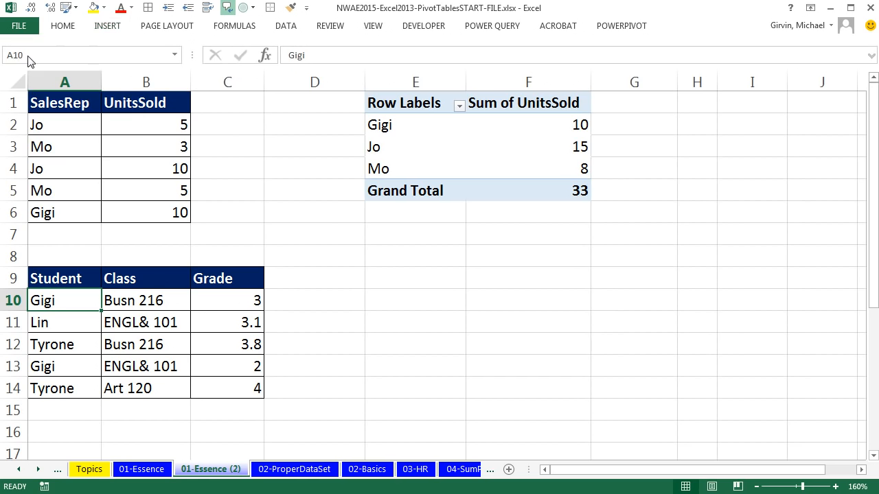
left_click(368, 291)
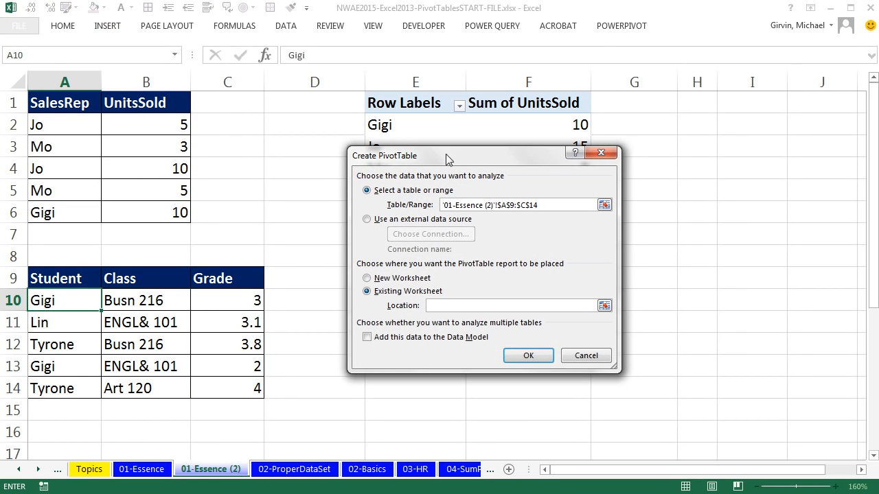
left_click_drag(447, 159, 596, 146)
left_click(399, 277)
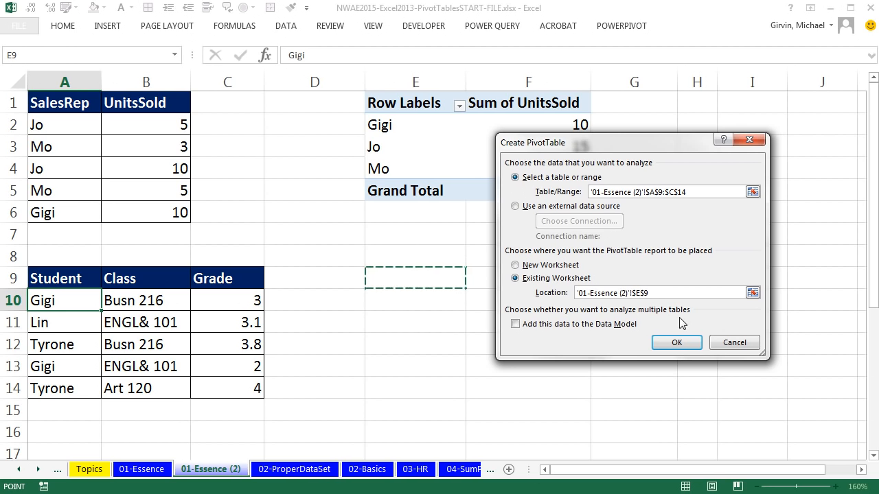
left_click(677, 344)
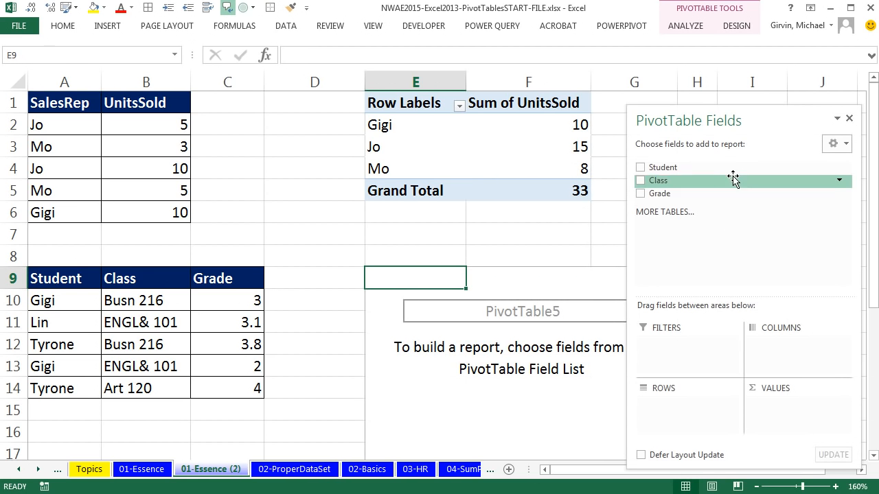
- Build the student report with Student as the rows and Grade as the values
left_click_drag(664, 173, 684, 410)
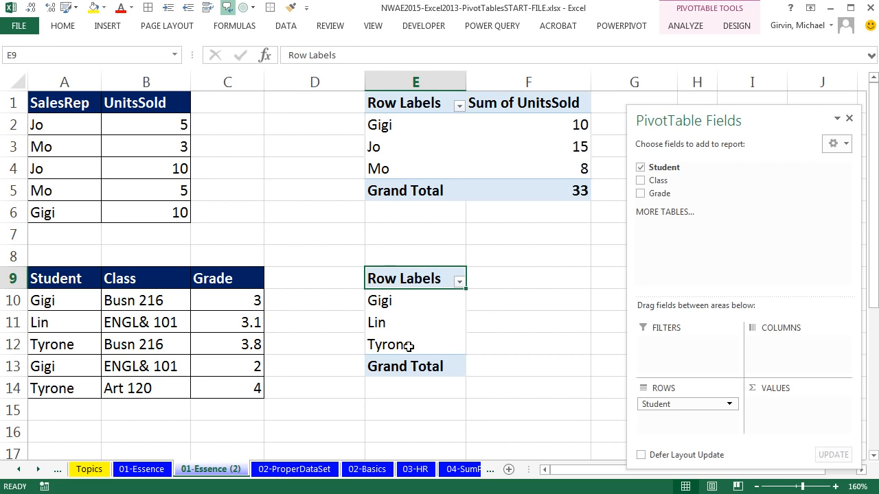
left_click_drag(657, 193, 776, 401)
left_click_drag(748, 120, 782, 119)
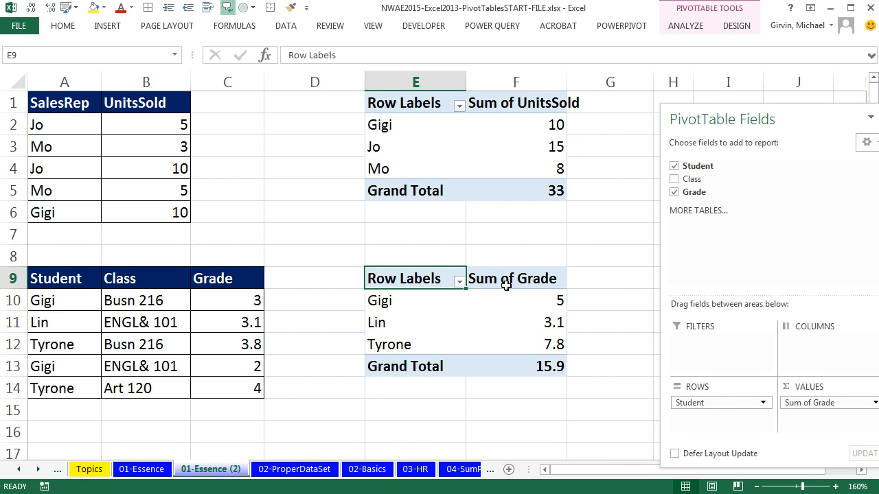
- Summarize the Grade values in the student report by Average
right_click(480, 303)
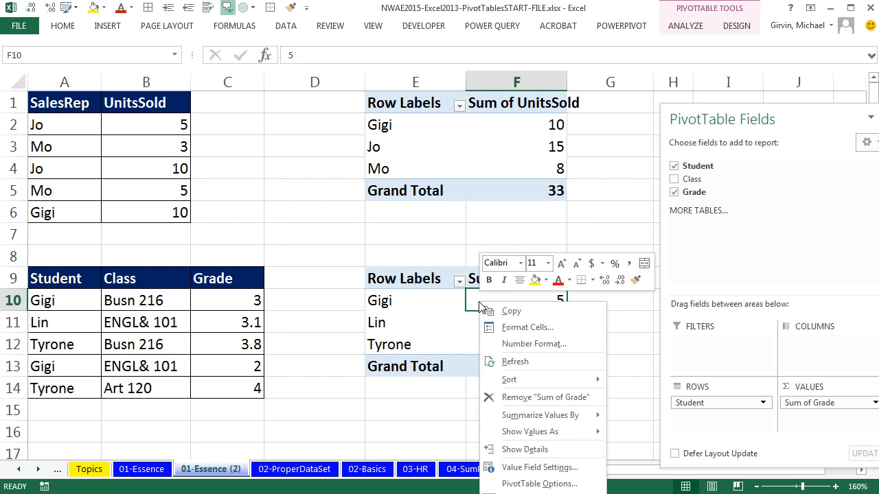
mouse_move(522, 421)
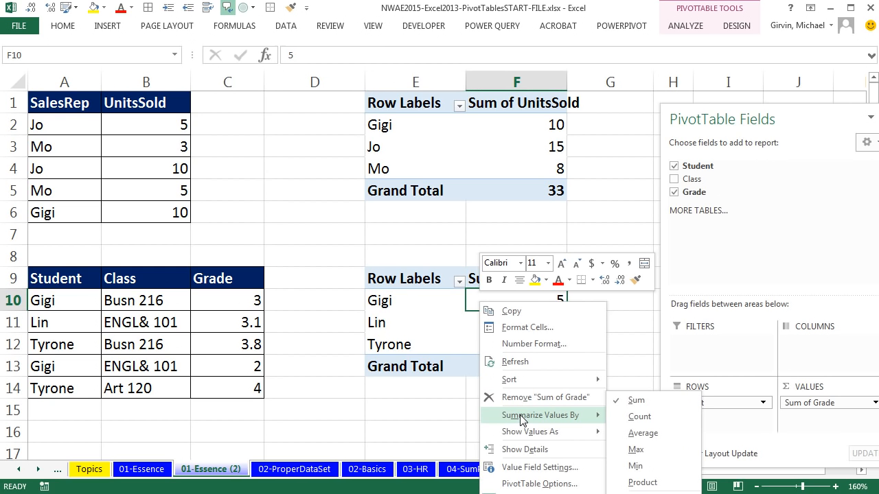
left_click(650, 440)
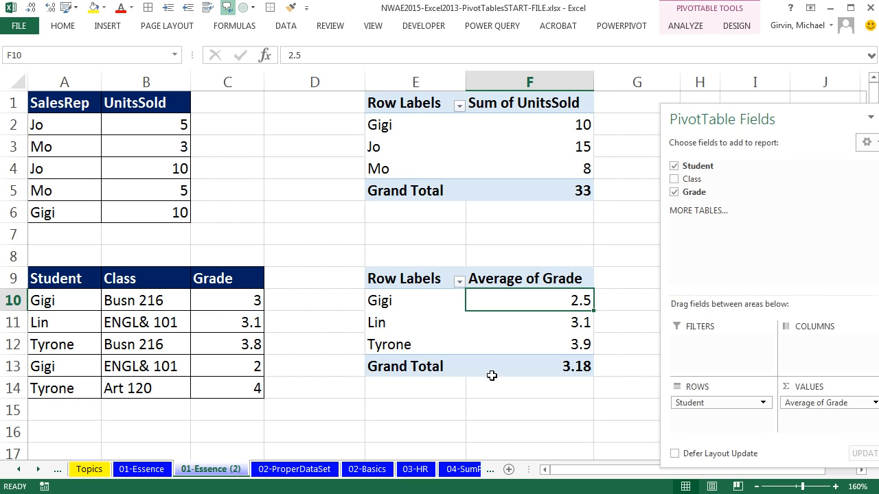
mouse_move(492, 377)
mouse_move(551, 325)
- On the 02-ProperDataSet sheet, examine the field names Student Name, Major, Class and Grade in row 2
left_click(294, 469)
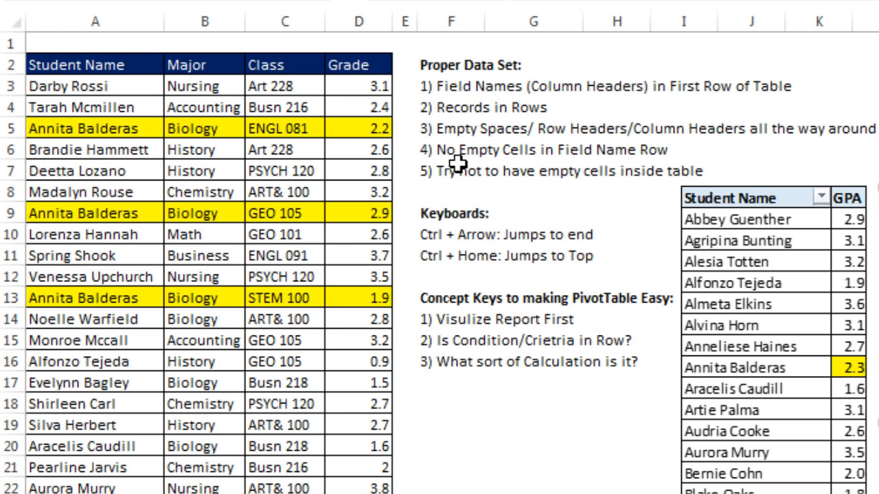
left_click(89, 66)
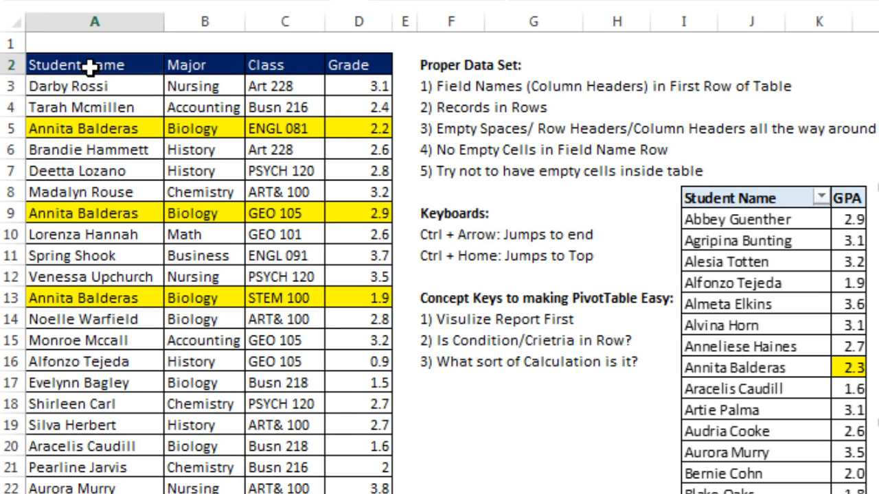
left_click(199, 65)
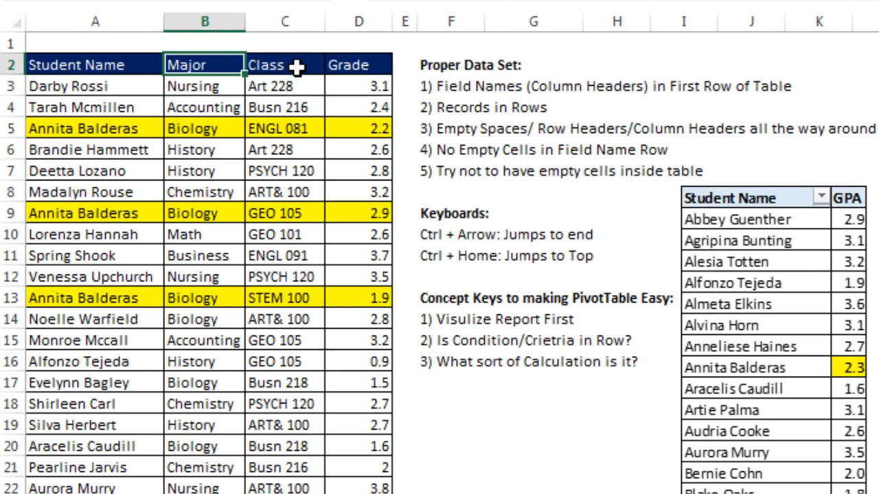
left_click(300, 66)
left_click(350, 63)
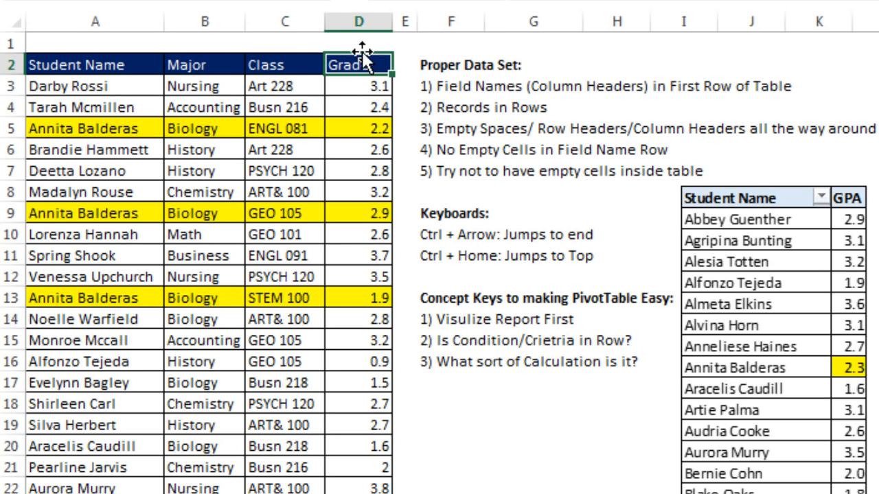
left_click(128, 67)
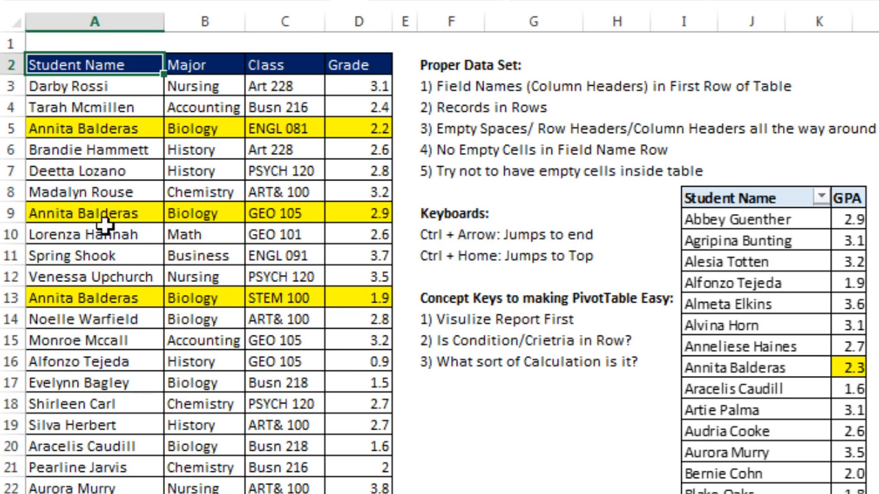
left_click(195, 68)
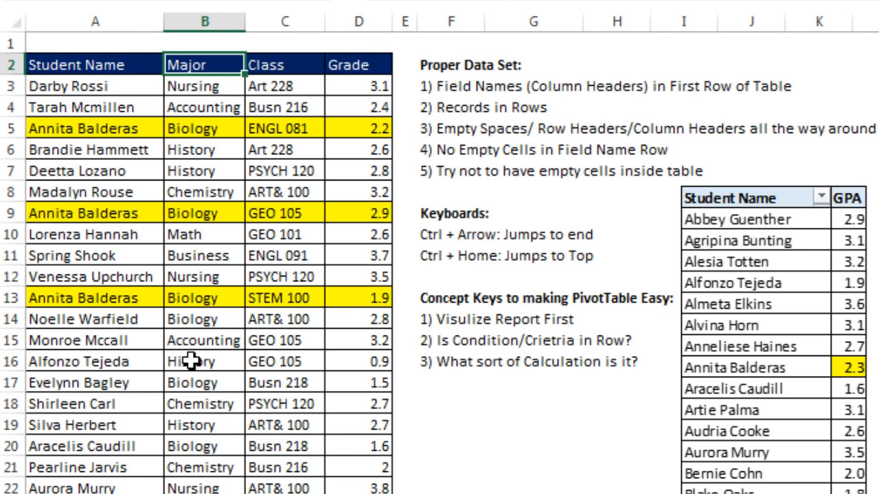
left_click(283, 66)
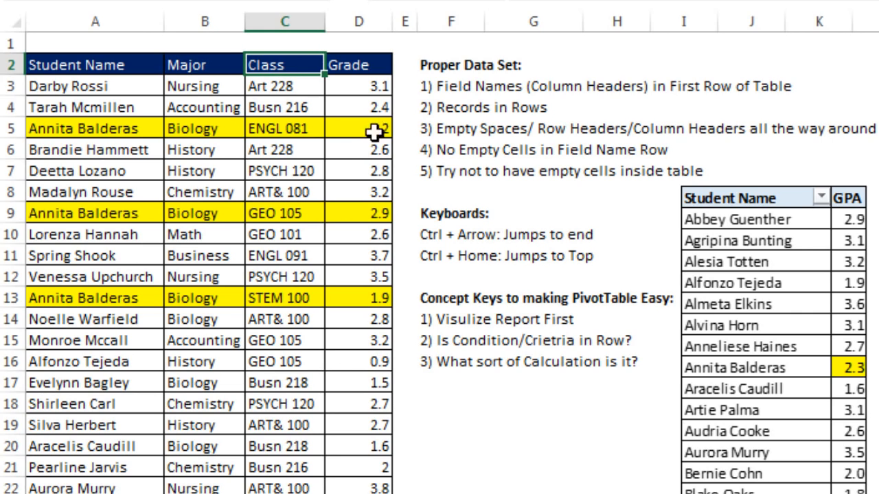
left_click(349, 66)
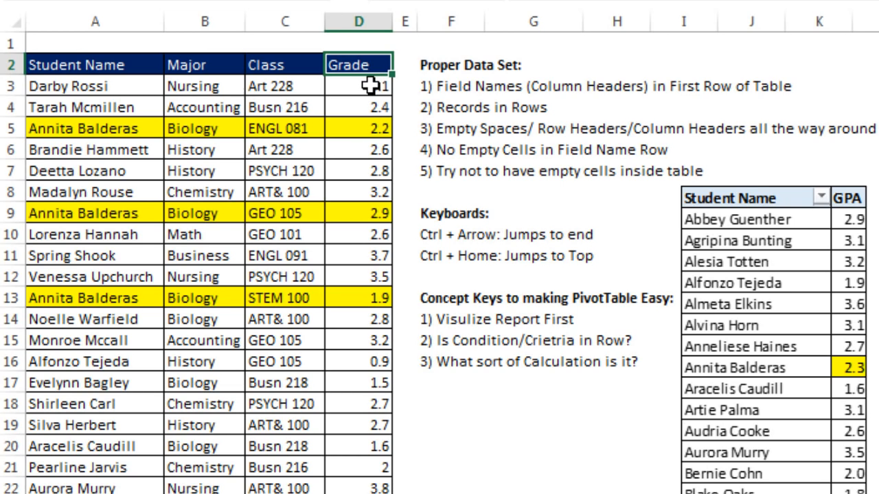
left_click(117, 63)
left_click(177, 64)
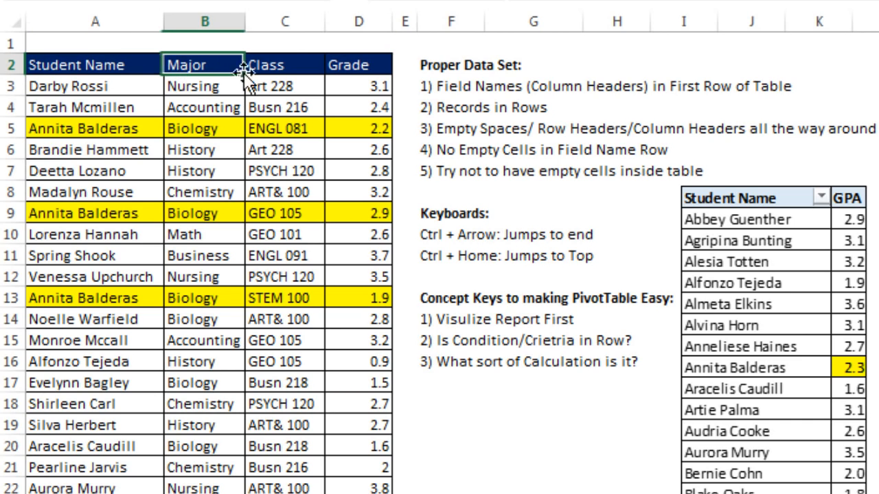
left_click(286, 66)
left_click(357, 66)
- Examine the individual records in rows 3 to 5, and select the three highlighted records in rows 5, 9 and 13 together
left_click(109, 89)
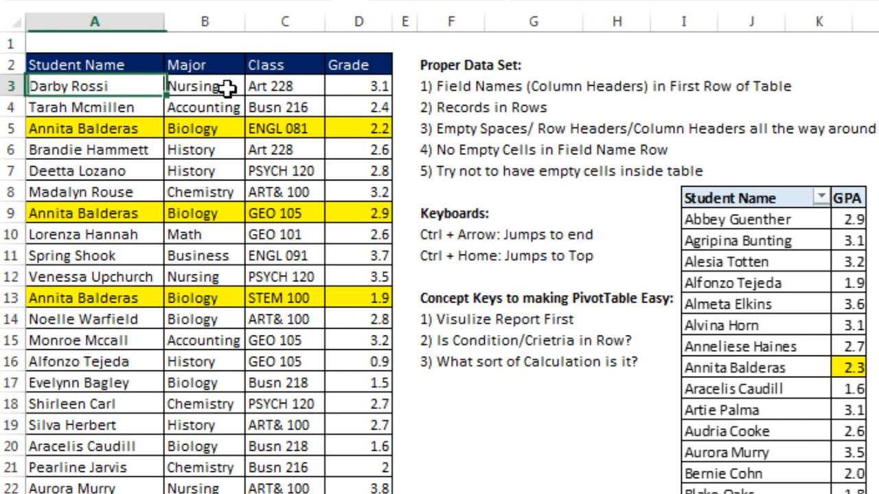
left_click_drag(226, 88, 337, 87)
left_click_drag(117, 108, 355, 108)
left_click_drag(98, 128, 341, 143)
left_click_drag(112, 214, 393, 216, "ctrl")
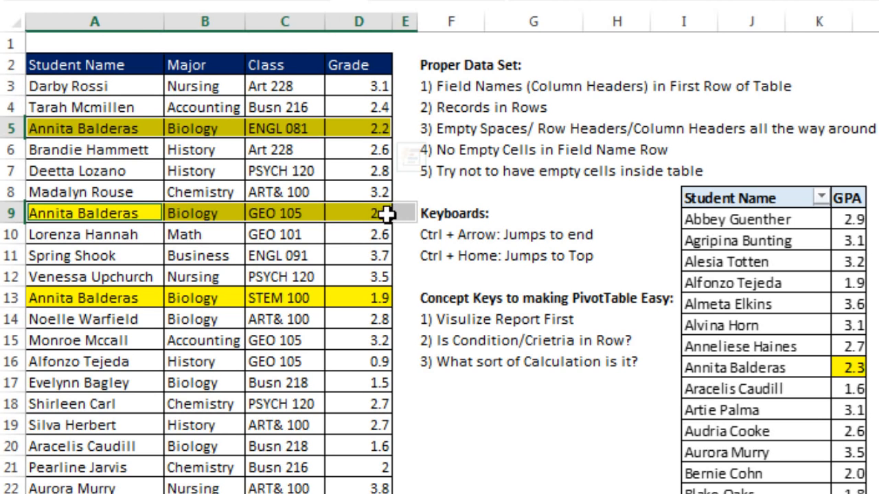
left_click_drag(117, 298, 363, 300, "ctrl")
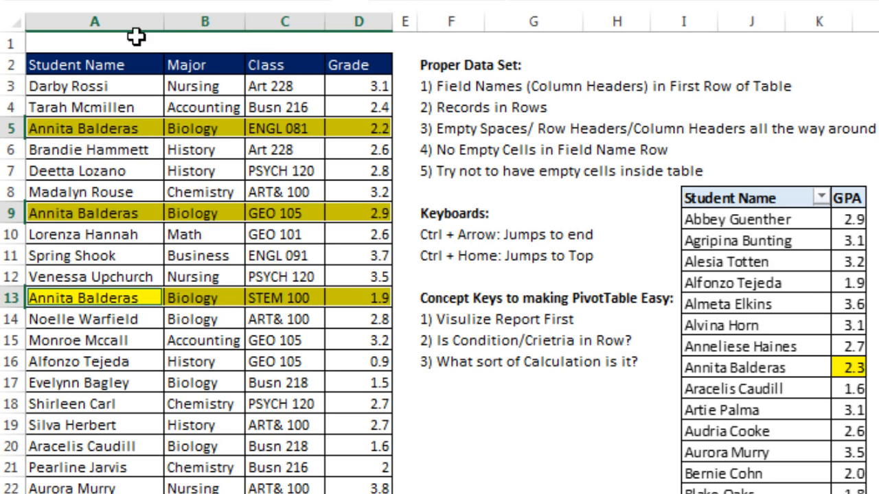
- Check the empty cells around the data set at its first rows and its last record, and return to the Grade field name
left_click_drag(47, 37, 408, 417)
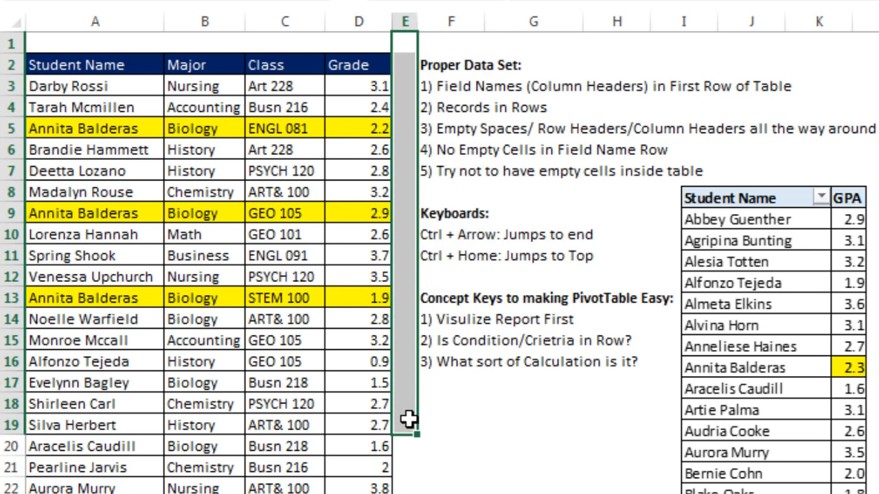
left_click(357, 279)
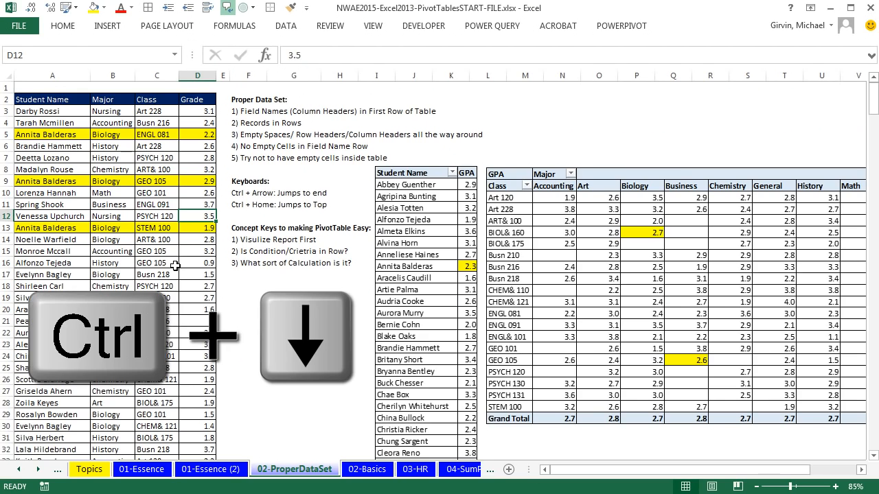
key("ctrl+Down")
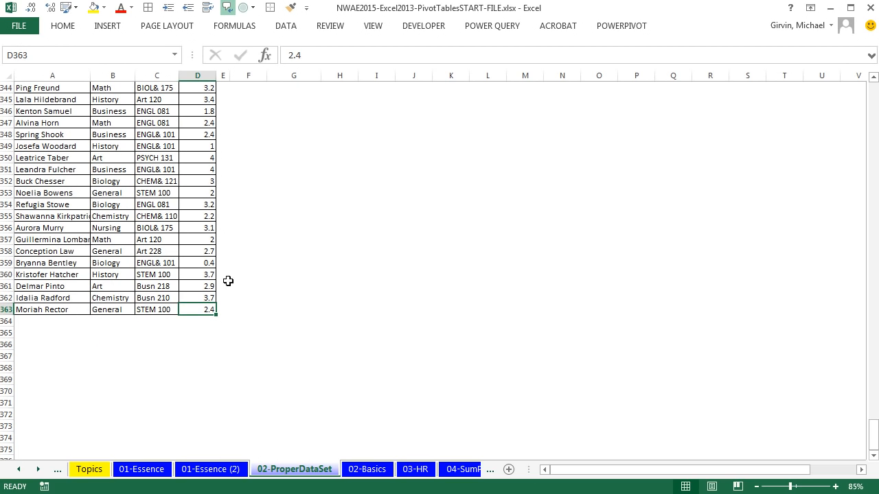
left_click_drag(203, 321, 29, 322)
left_click_drag(228, 310, 228, 203)
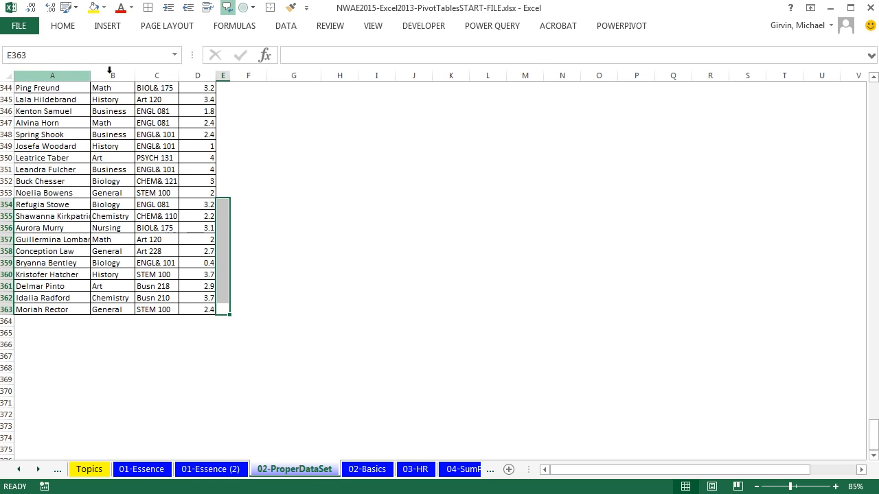
left_click(199, 228)
key("ctrl+Up")
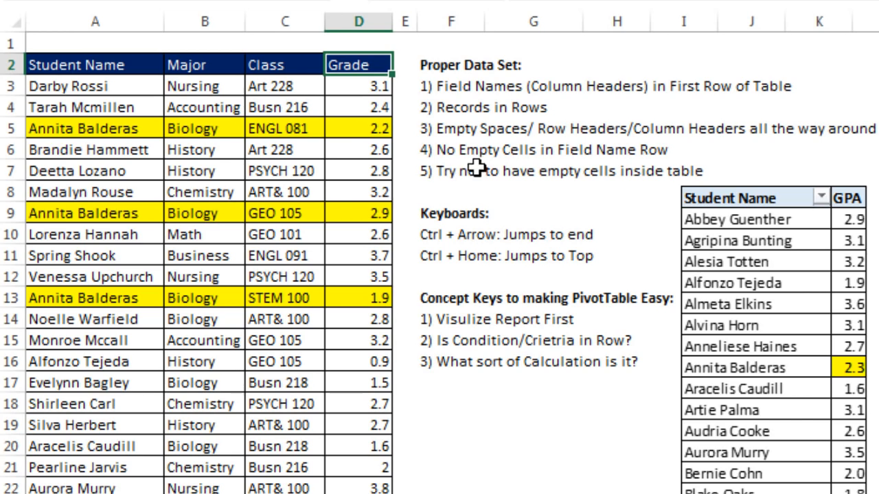
- Try clearing the Class field name in C2 and the Major entry in B7, undo the deletions and recheck the field name row
left_click(283, 73)
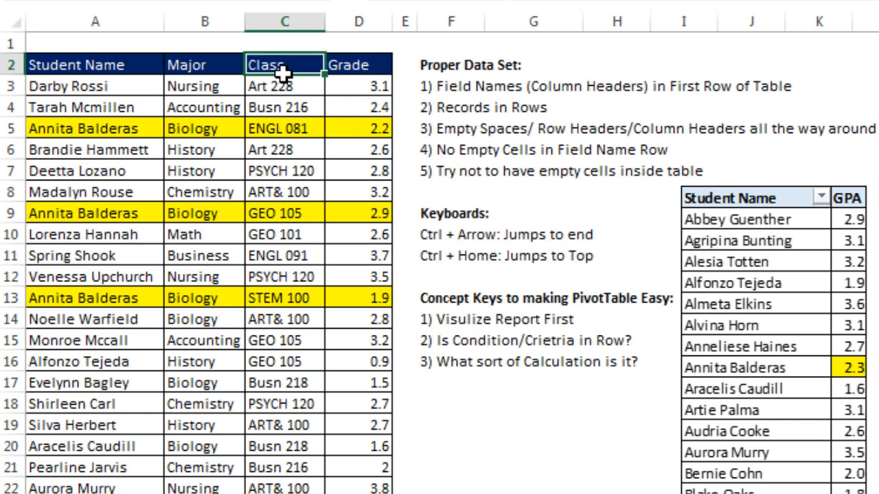
key("Delete")
left_click(198, 172)
key("Delete")
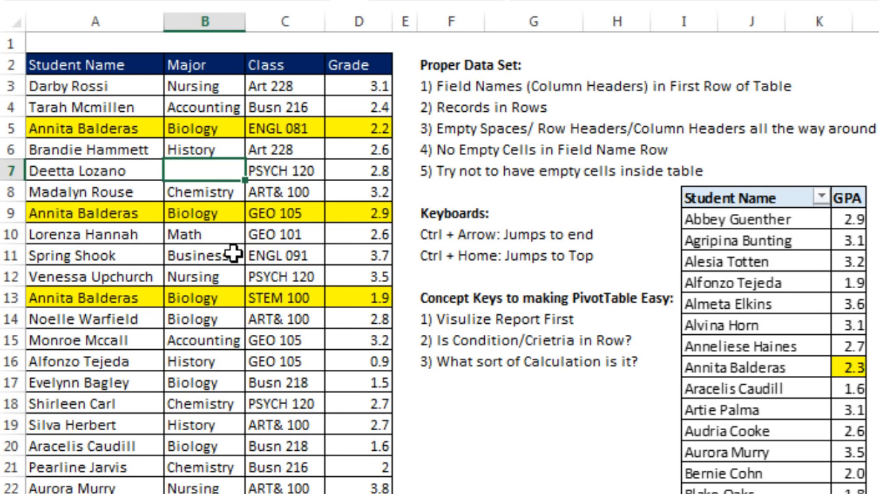
key("ctrl+z")
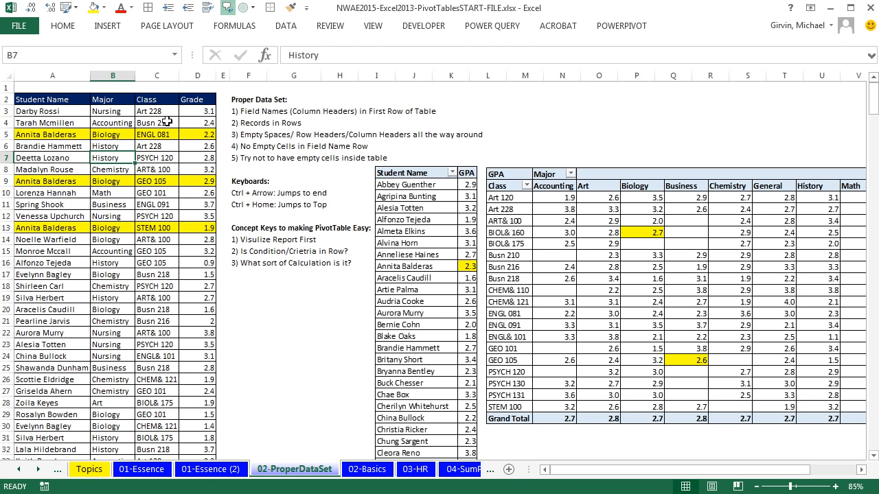
left_click_drag(34, 99, 200, 100)
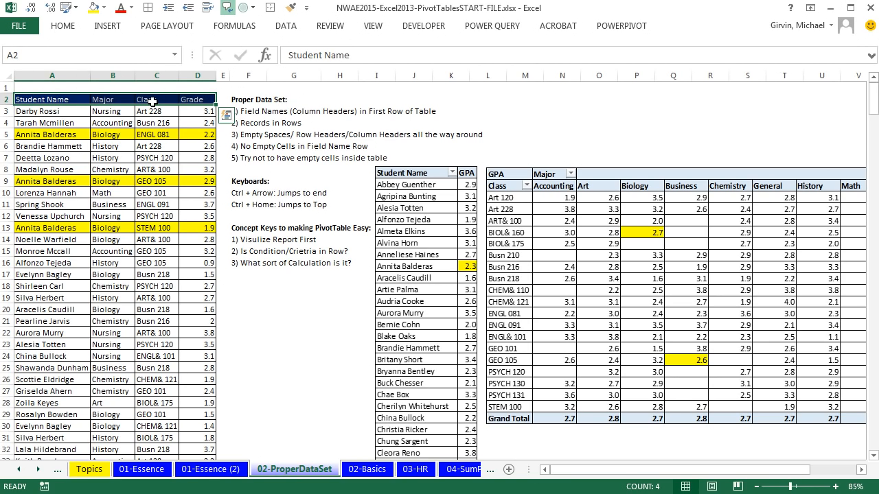
left_click(152, 102)
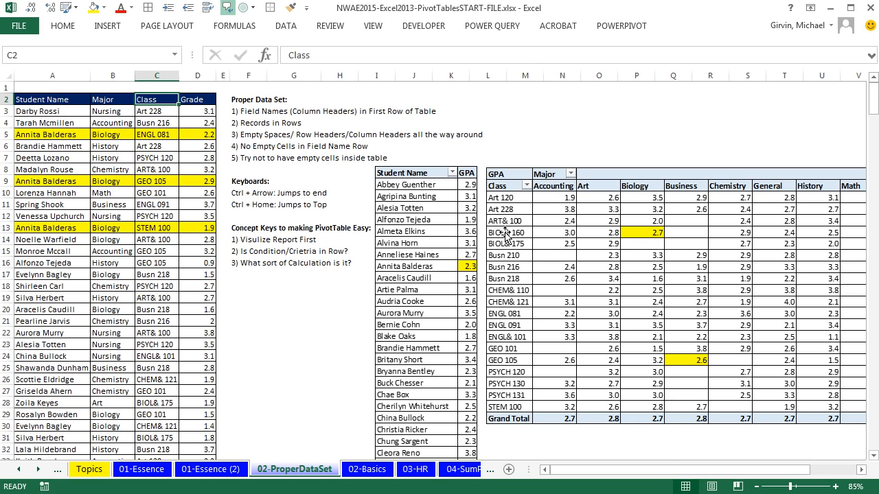
- Move the student GPA report picture slightly down and the class-by-major GPA report picture slightly up
left_click_drag(403, 188, 403, 205)
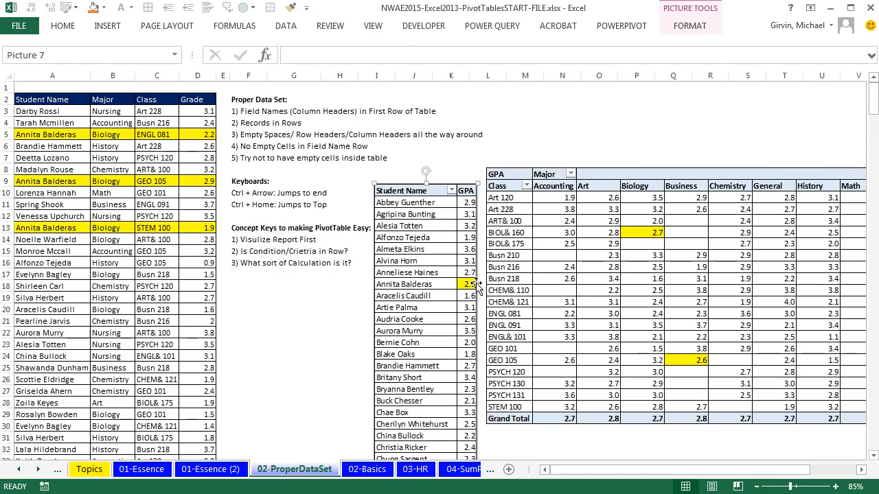
left_click_drag(584, 279, 585, 263)
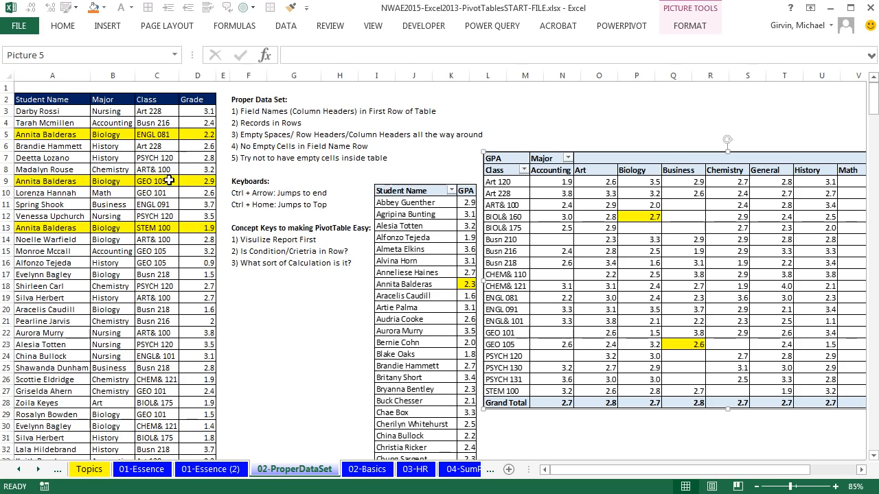
key("Escape")
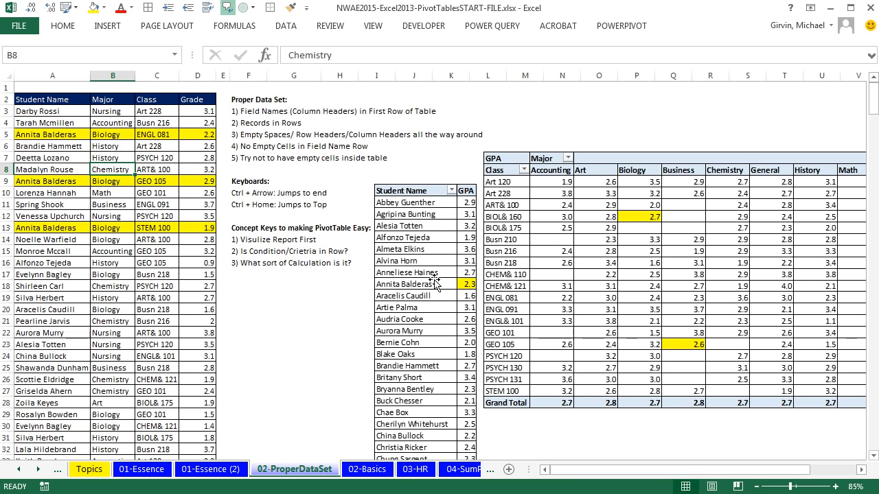
- Go to the 02-Basics sheet and select a single cell, B19, inside its student grade data set
left_click(365, 470)
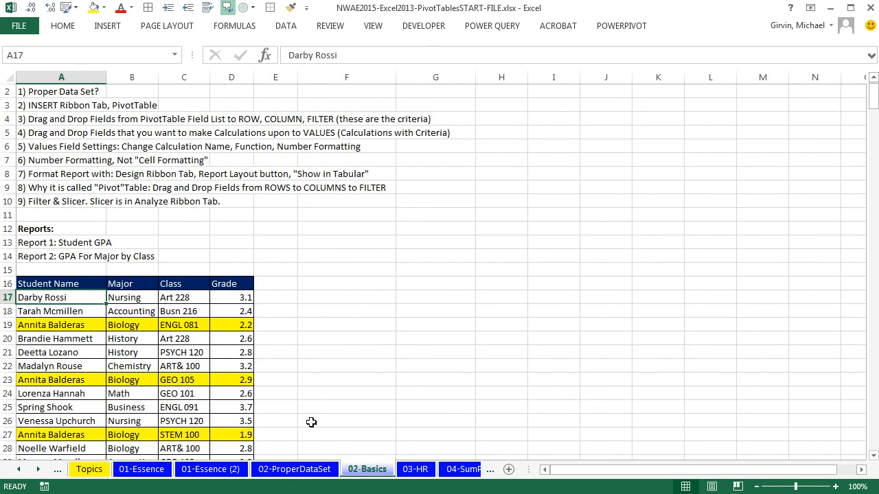
left_click(78, 310)
scroll(89, 314, "down", 5)
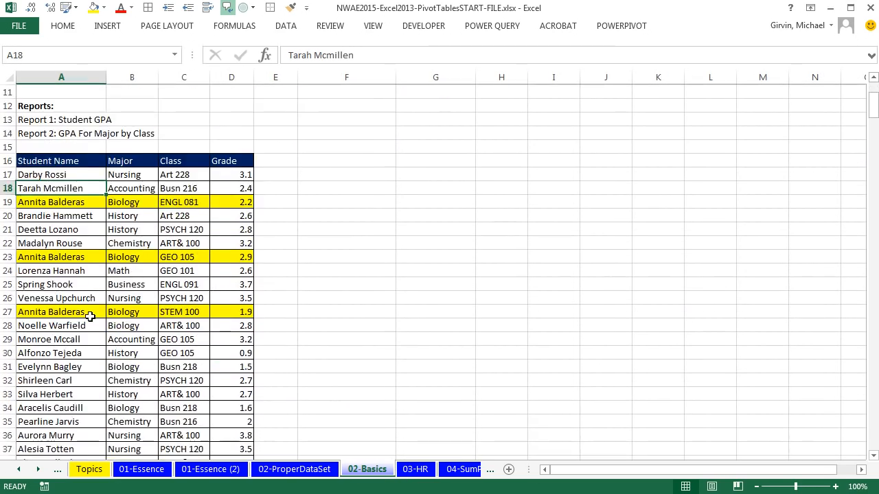
scroll(90, 316, "up", 1)
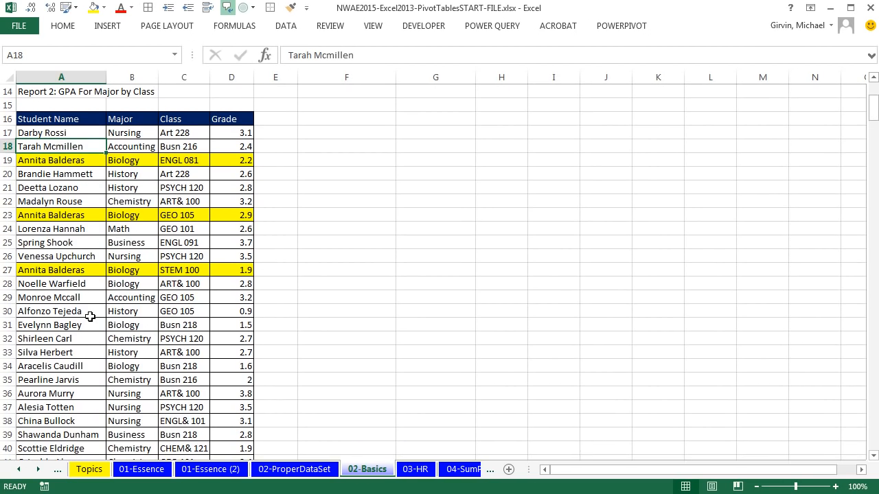
left_click(135, 164)
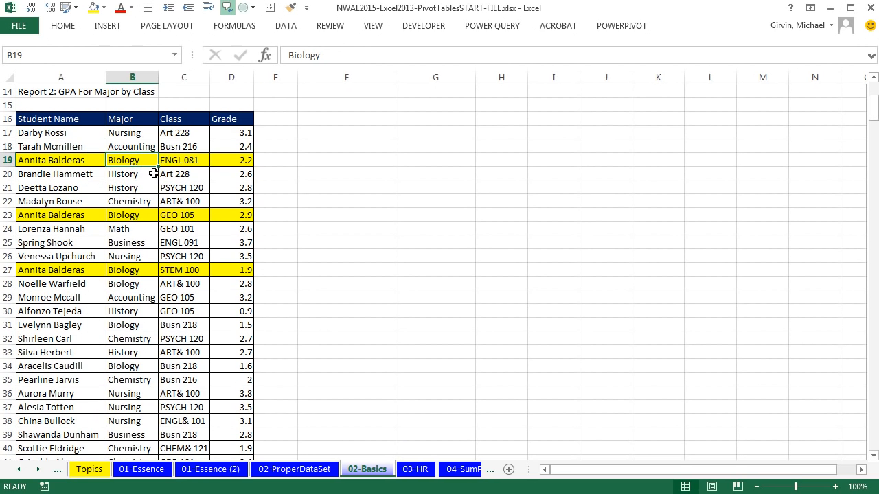
- Create a PivotTable from the data set in A16:D377, placed on the existing worksheet at F16
left_click(108, 31)
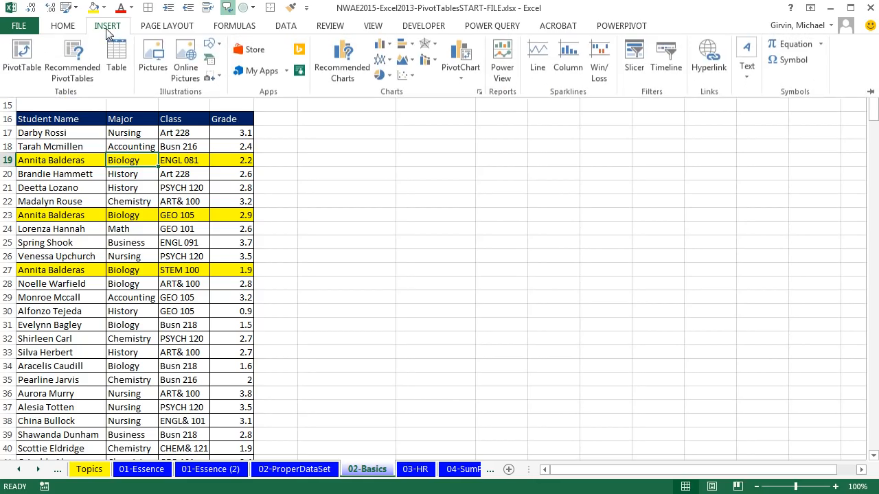
left_click(20, 61)
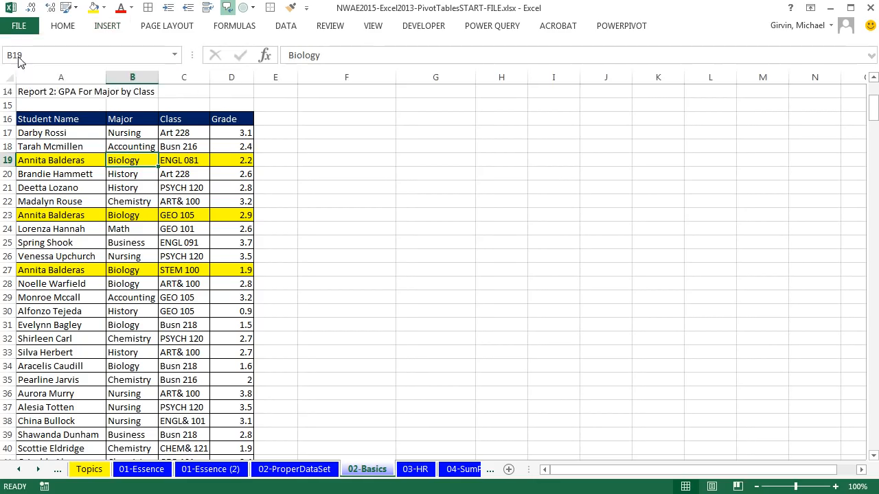
left_click_drag(542, 154, 362, 118)
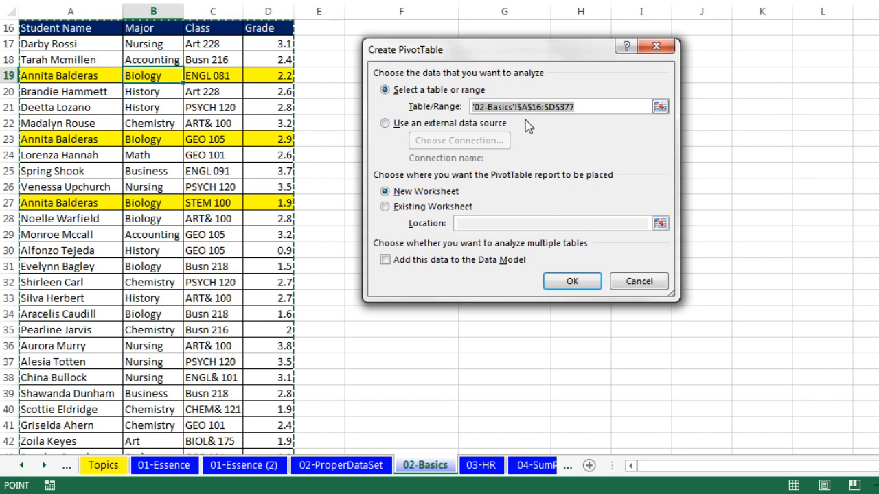
scroll(127, 67, "up", 2)
scroll(127, 67, "down", 1)
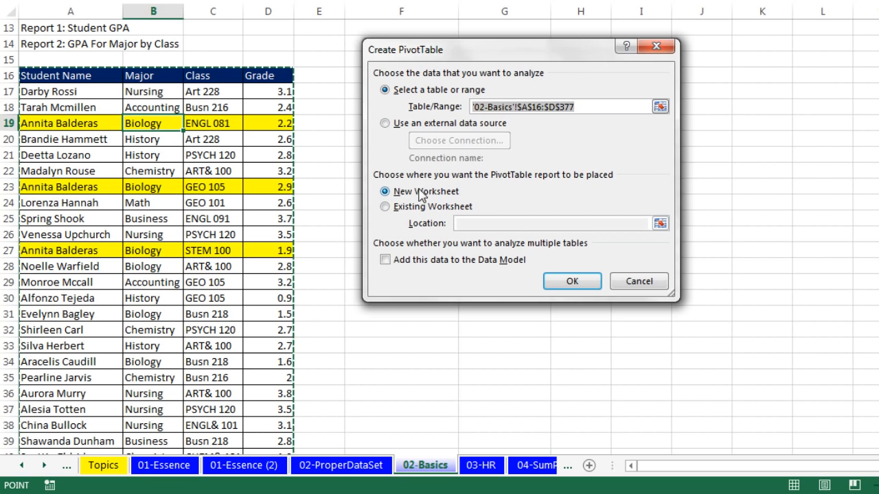
left_click(399, 206)
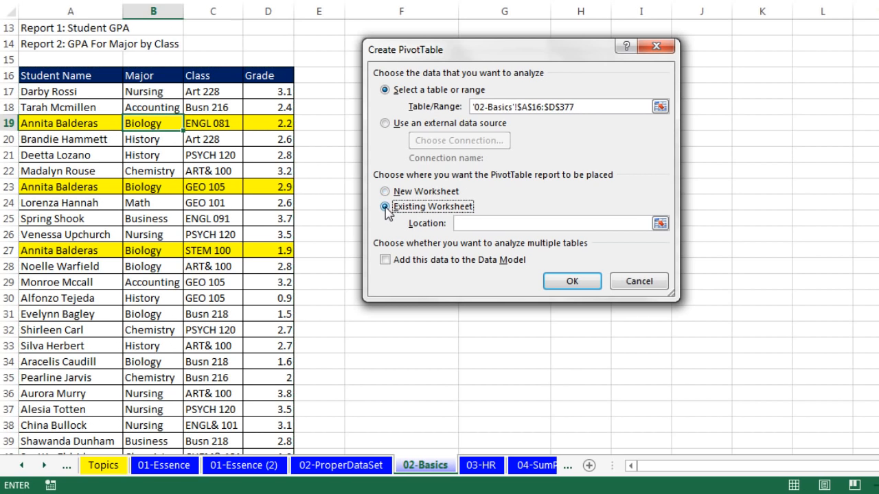
left_click(482, 224)
left_click_drag(426, 49, 537, 50)
left_click(380, 73)
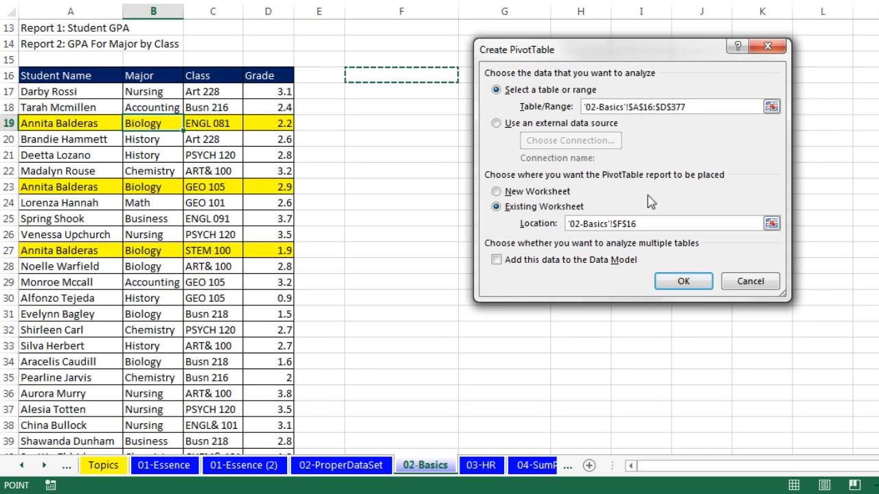
left_click(676, 282)
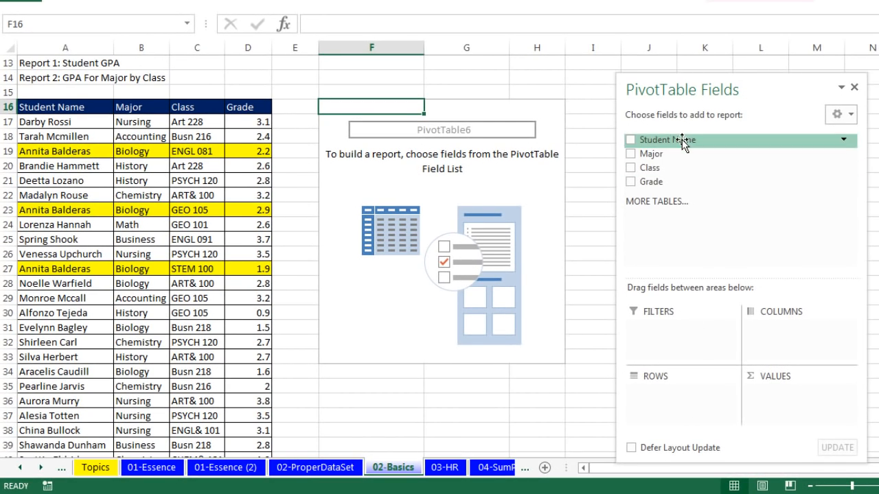
- Add Student Name to the PivotTable's rows and Grade to its values, summarizing the grades by Average
left_click_drag(687, 141, 684, 411)
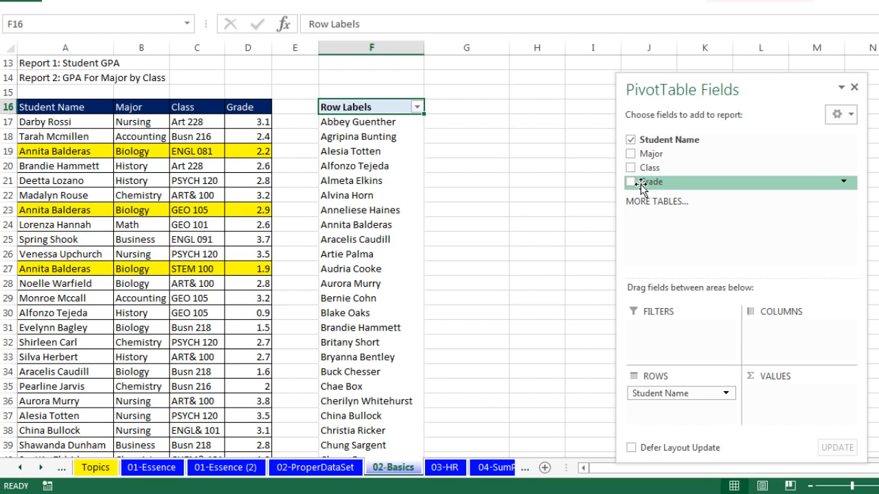
left_click_drag(638, 186, 787, 402)
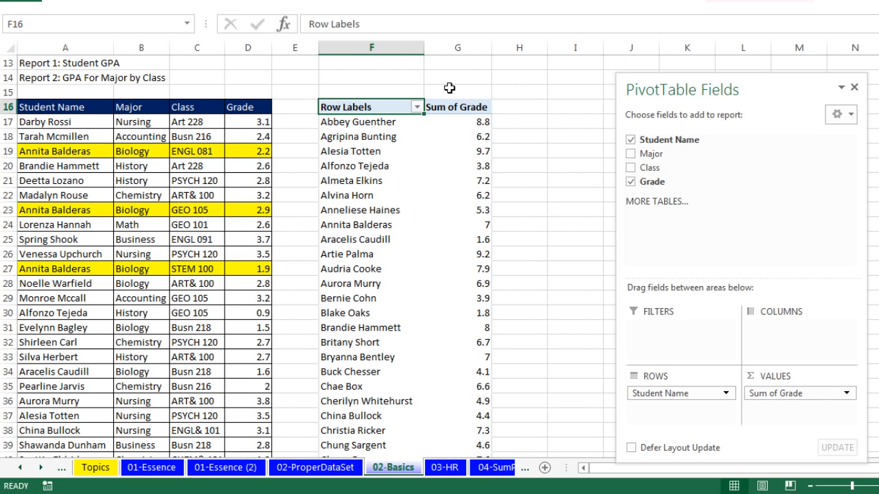
right_click(453, 142)
mouse_move(516, 270)
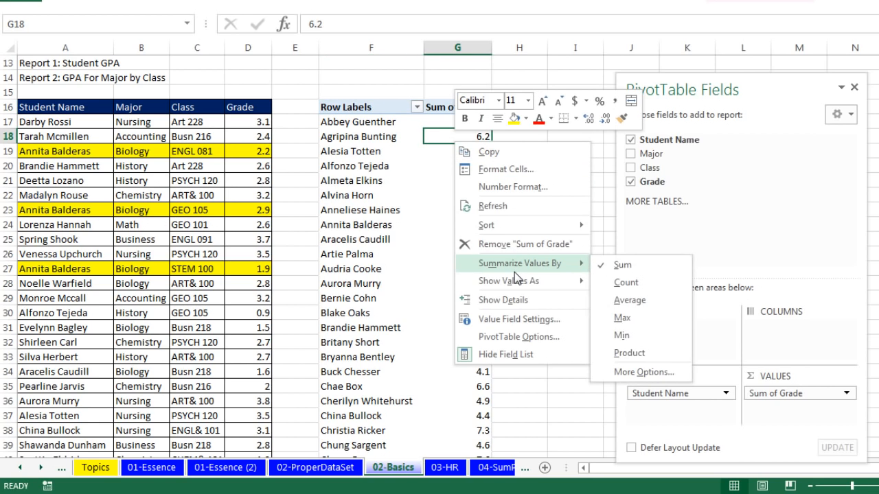
left_click(640, 302)
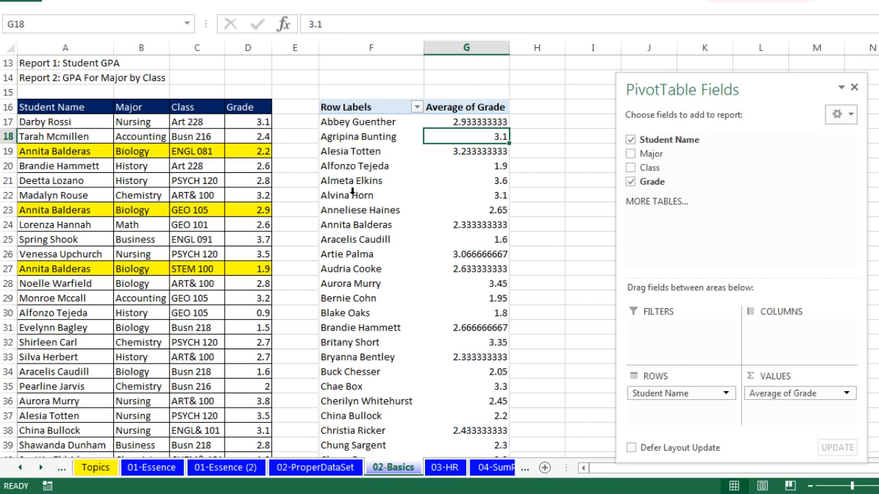
mouse_move(424, 202)
mouse_move(389, 121)
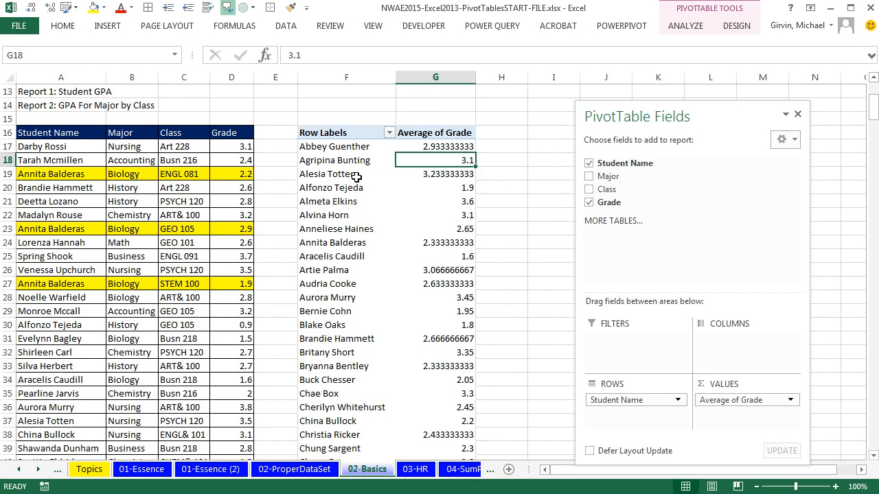
- Change the student grade PivotTable's report layout to Tabular Form
left_click(357, 176)
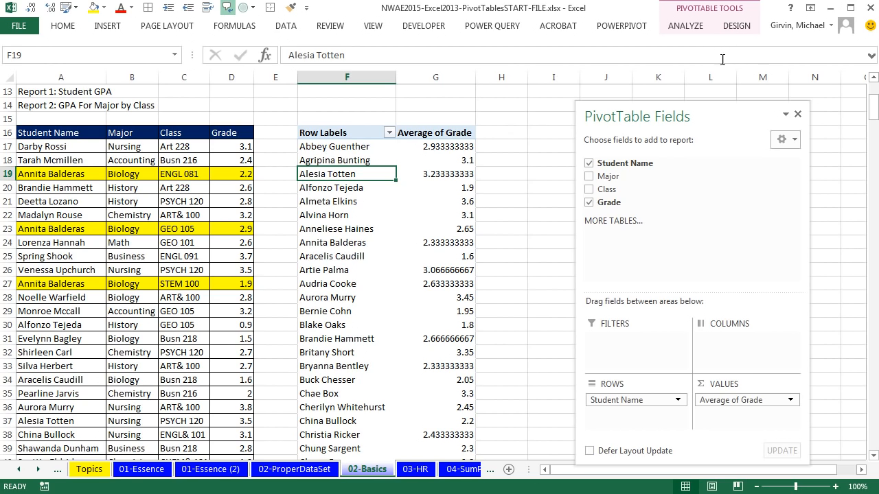
left_click(737, 27)
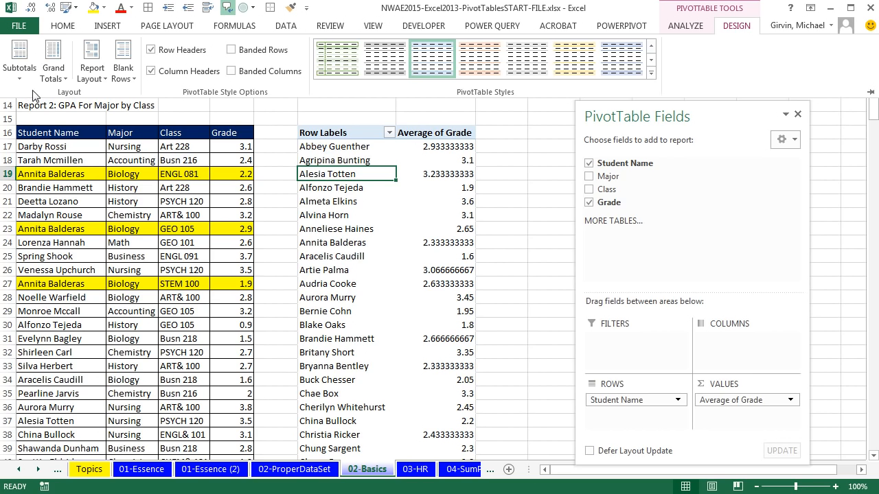
left_click(106, 77)
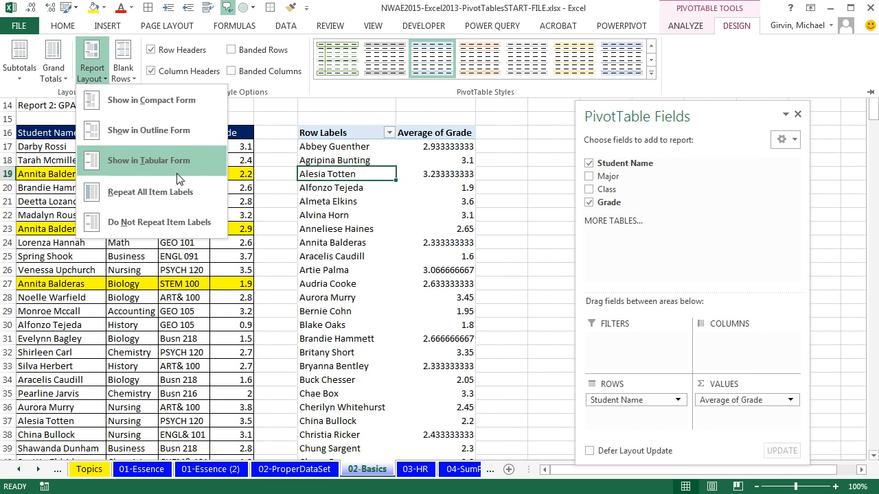
left_click(149, 160)
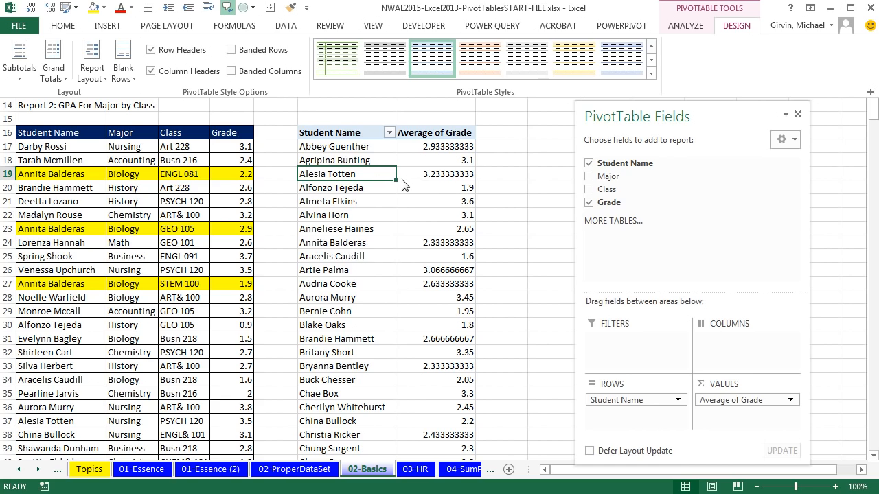
- Try the Outline Form report layout on the PivotTable and switch it back to Tabular Form
left_click(101, 75)
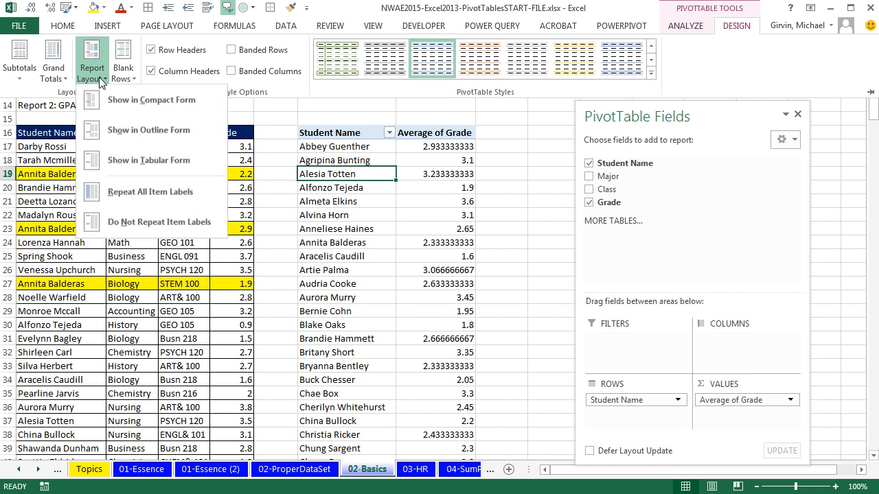
left_click(121, 130)
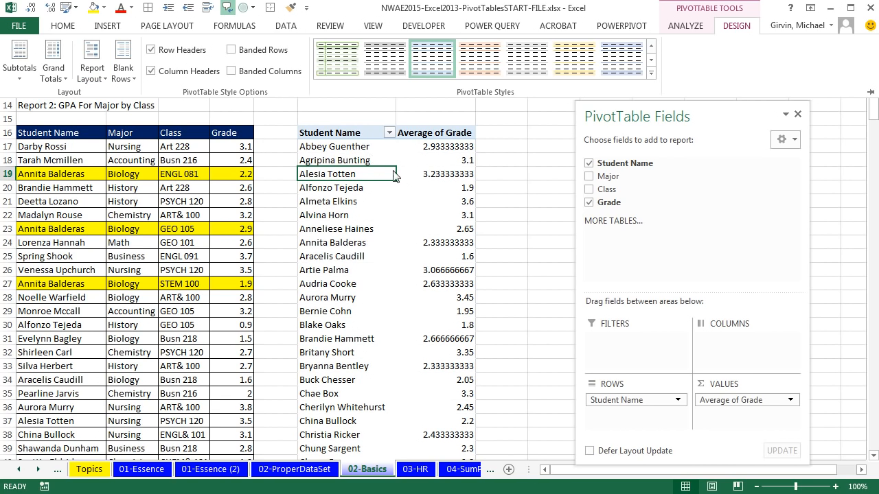
left_click(101, 73)
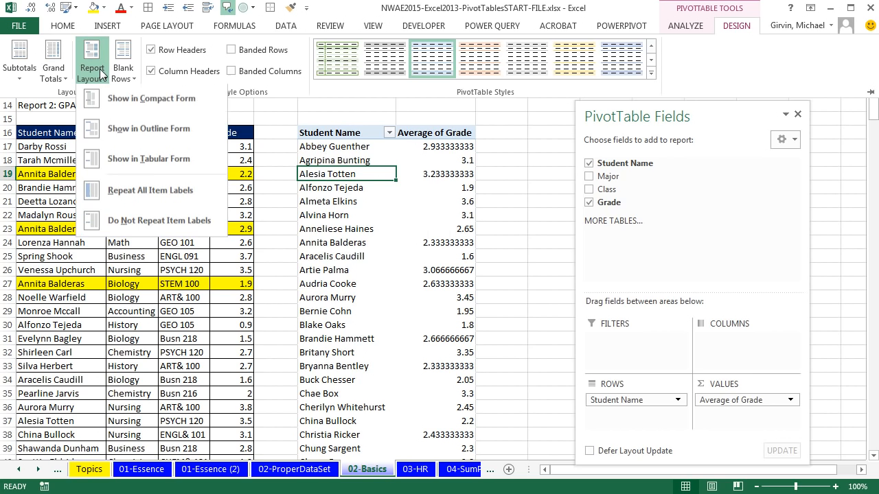
left_click(142, 157)
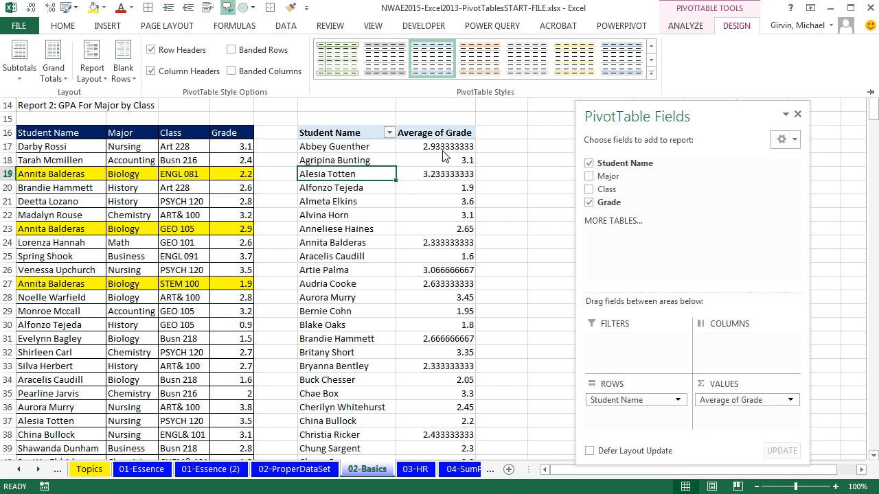
- Collapse the ribbon and select the average grades in G17:G31, ending on the single average in G19
mouse_move(443, 155)
mouse_move(443, 209)
mouse_move(472, 148)
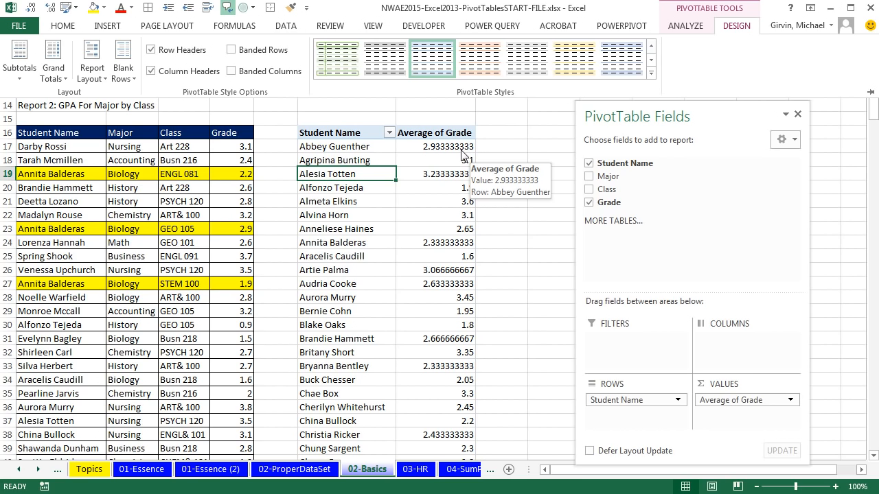
key("ctrl+F1")
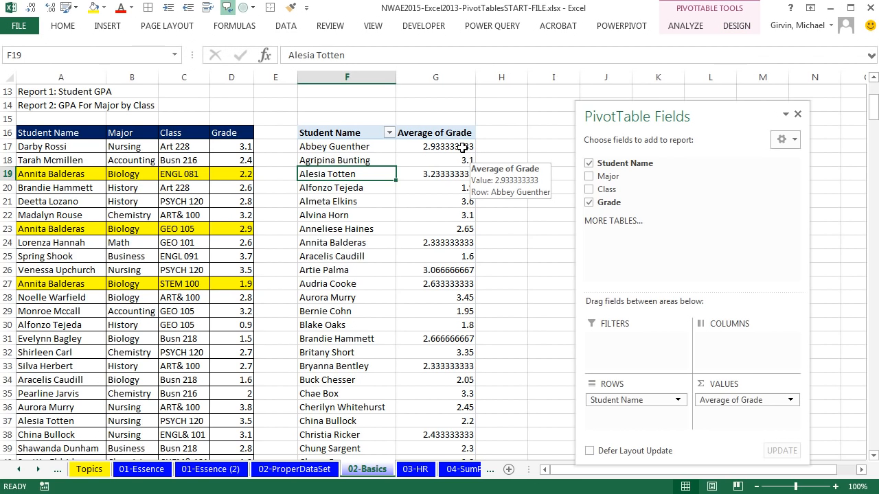
left_click_drag(437, 146, 422, 336)
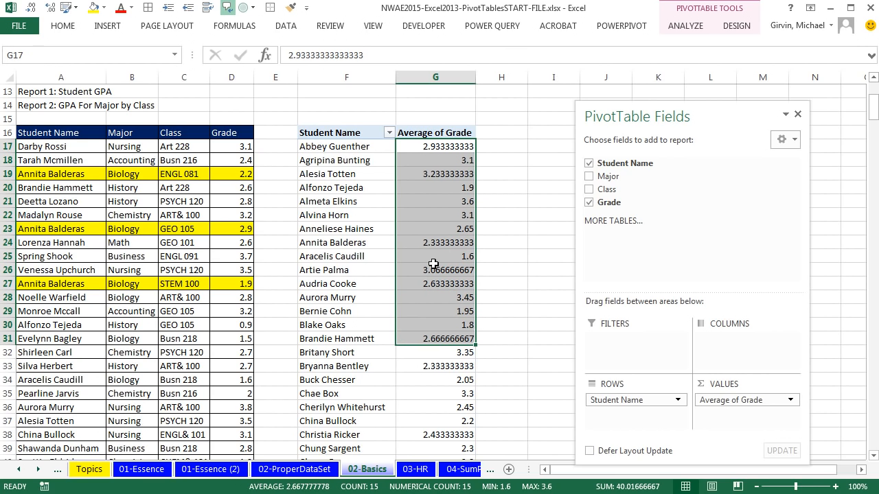
left_click(433, 175)
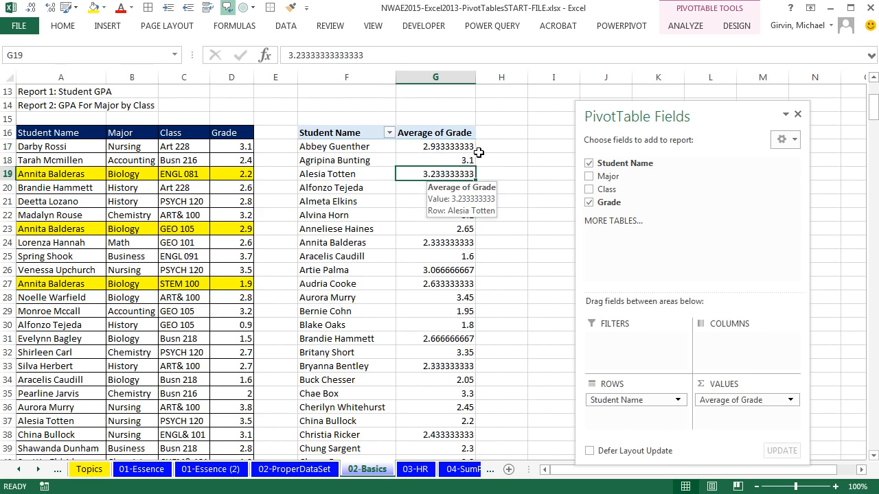
- Examine the Number, Alignment, Font, Border, Fill and Protection settings in Format Cells for G19, and close the dialog without changes
right_click(419, 176)
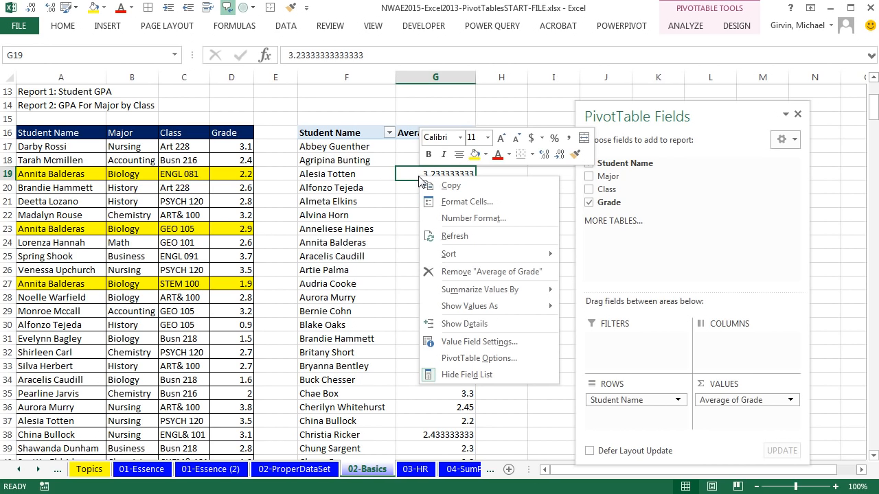
left_click(471, 203)
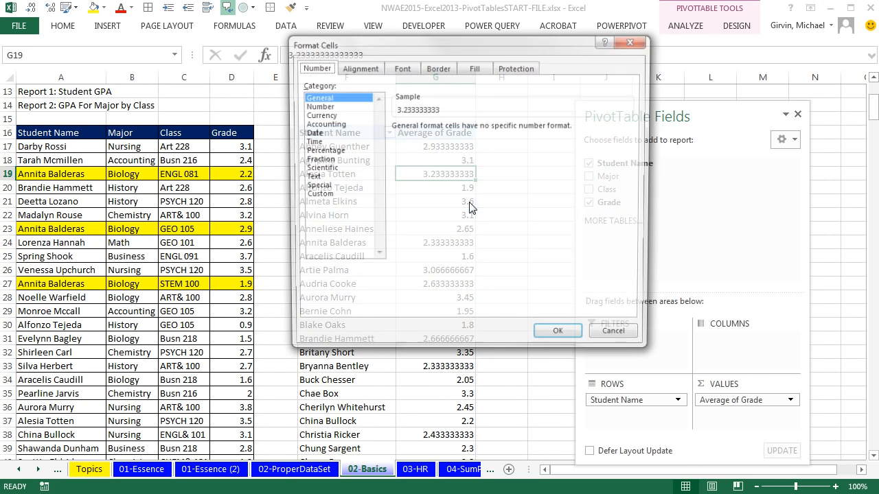
left_click_drag(443, 46, 418, 128)
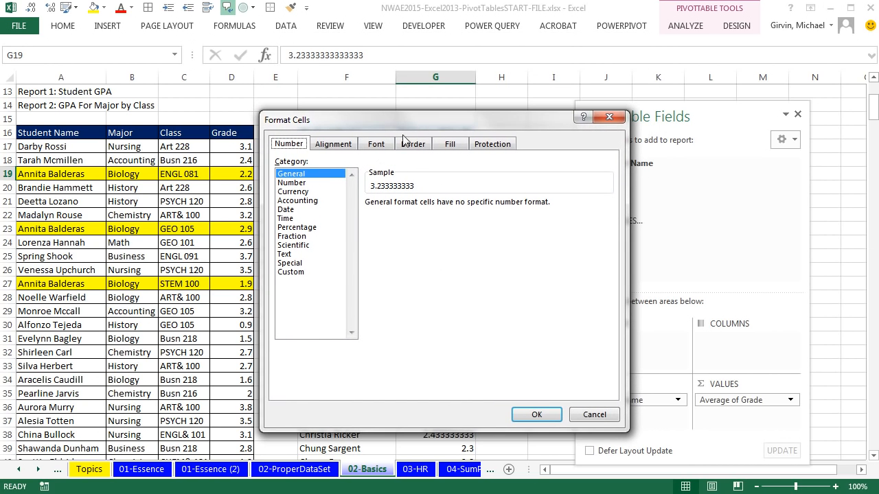
left_click(330, 145)
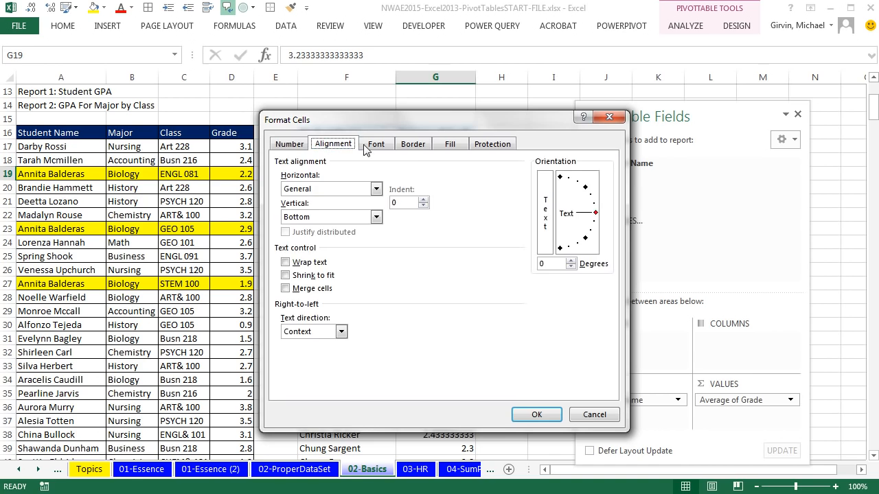
left_click(378, 145)
left_click(414, 145)
left_click(450, 146)
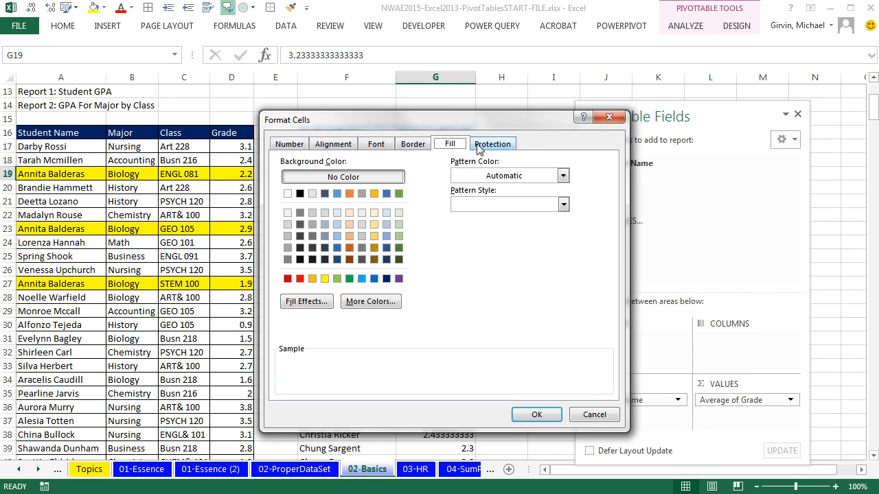
left_click(481, 146)
left_click(291, 145)
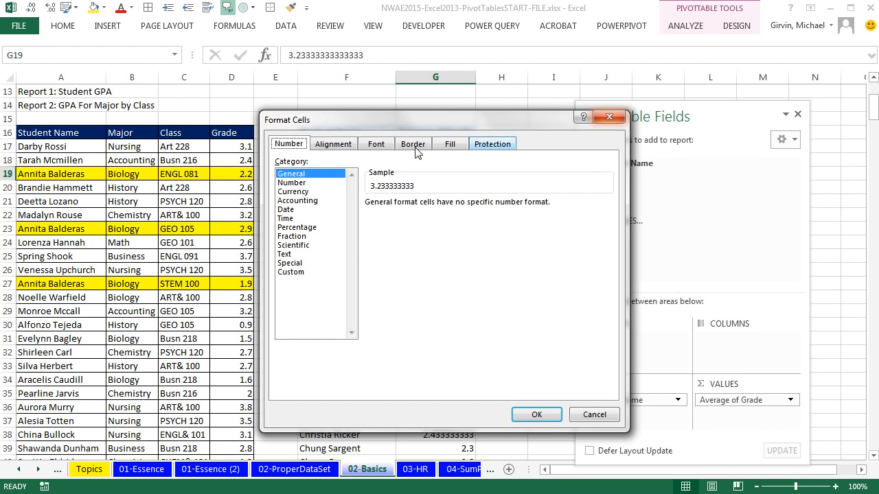
left_click(608, 117)
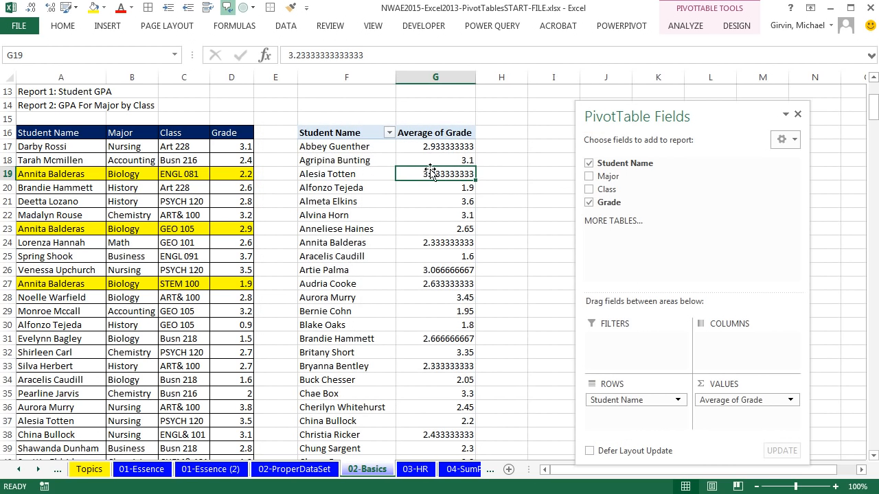
- Compare the formatting commands offered for PivotTable value cell G19 with those offered for the empty cell H13
right_click(419, 178)
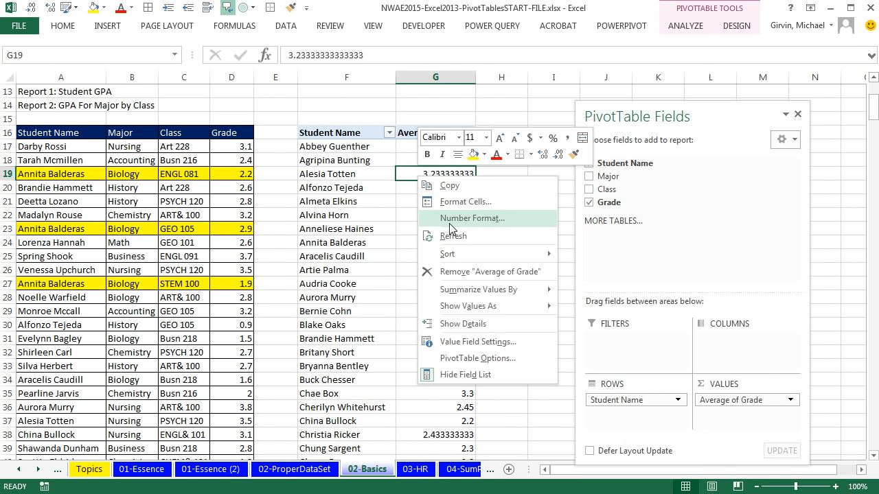
key("Escape")
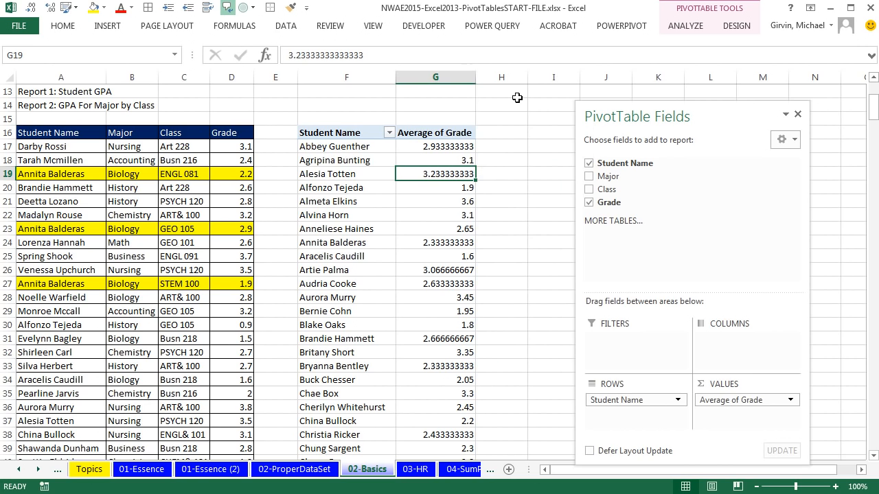
left_click(515, 94)
right_click(517, 94)
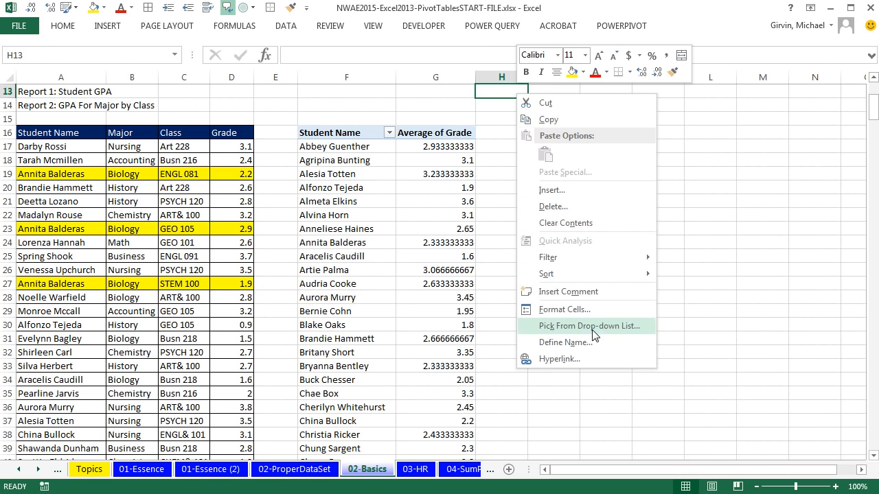
- Apply the Number format with 2 decimal places to the whole Average of Grade field, starting from G17
left_click(425, 152)
left_click(420, 149)
right_click(412, 147)
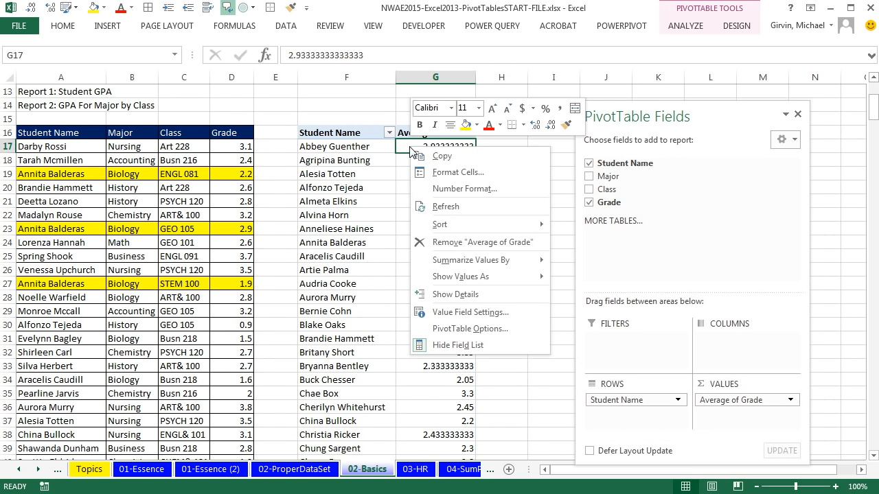
left_click(458, 200)
left_click_drag(343, 39, 368, 120)
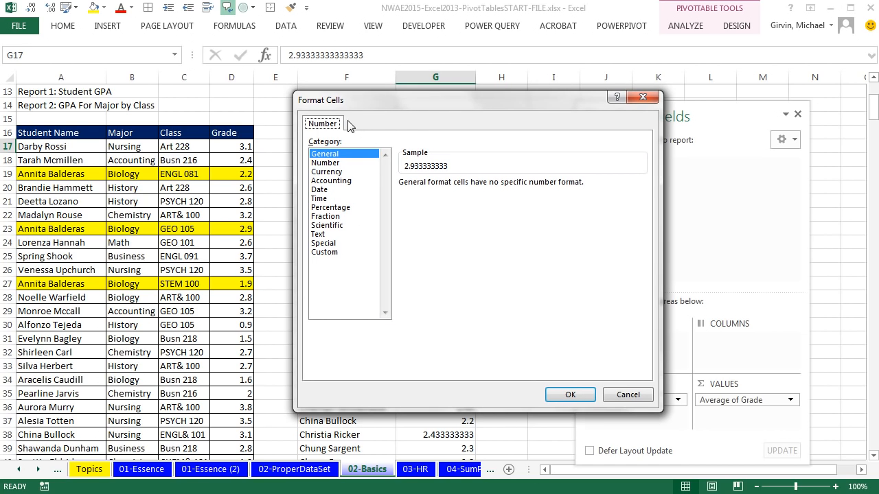
left_click(326, 165)
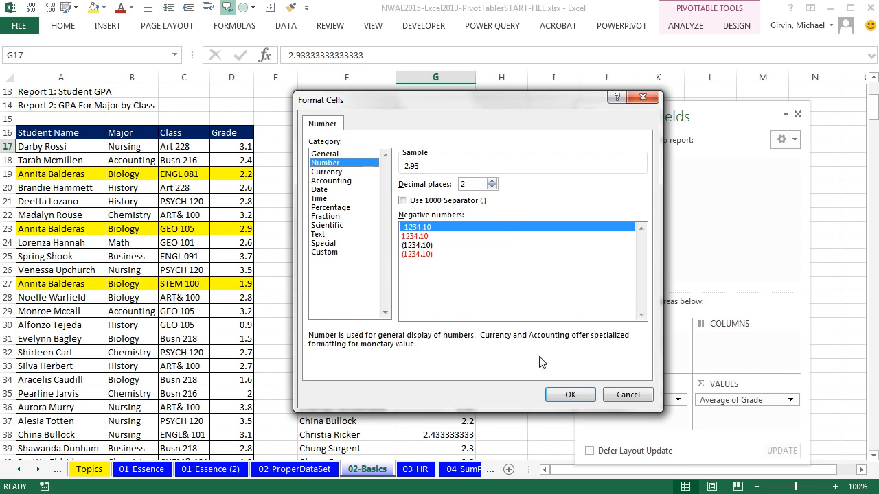
left_click(570, 396)
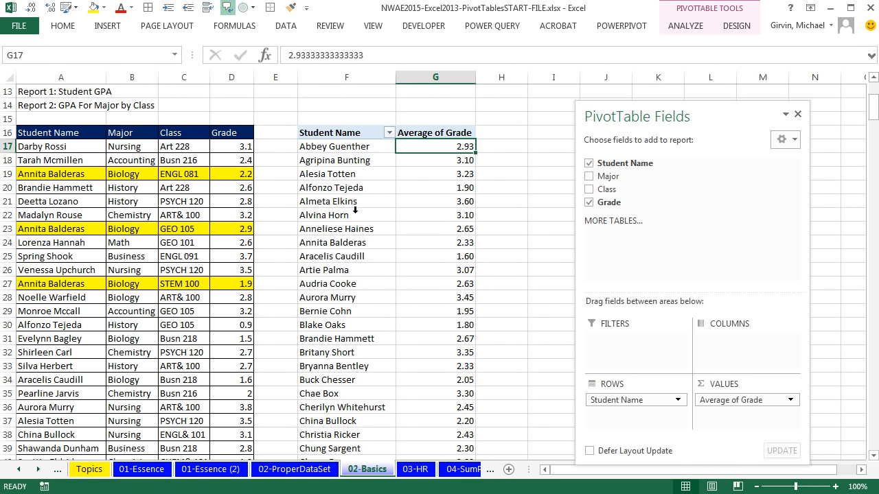
- Review the example GPA report on the 02-ProperDataSet sheet, and select cell B18 in the data set on 02-Basics
left_click(466, 228)
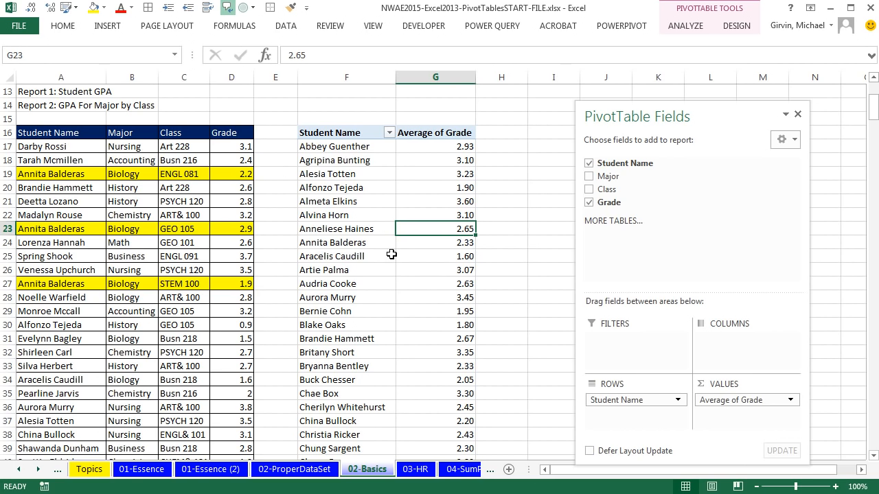
left_click(134, 173)
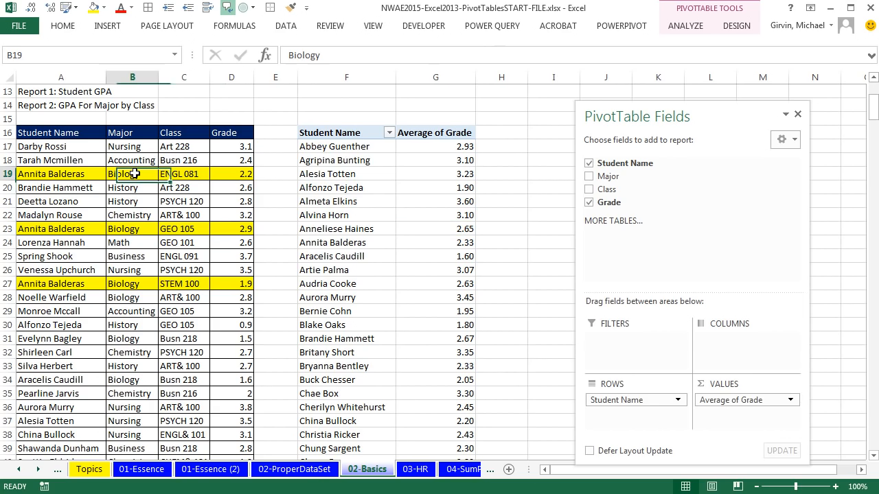
left_click(309, 472)
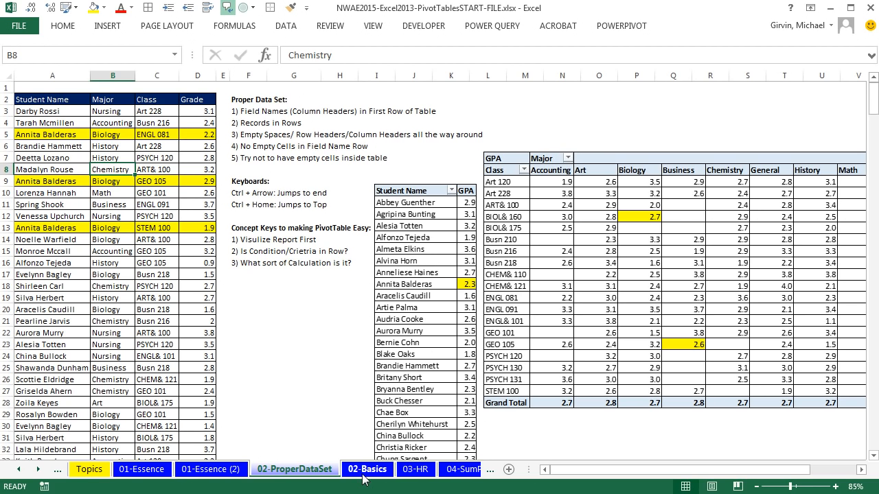
left_click(367, 469)
left_click(129, 158)
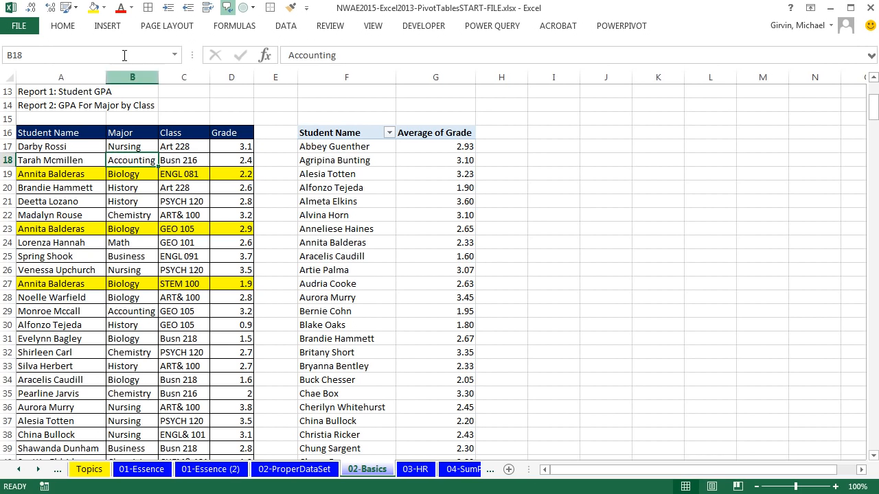
left_click(120, 26)
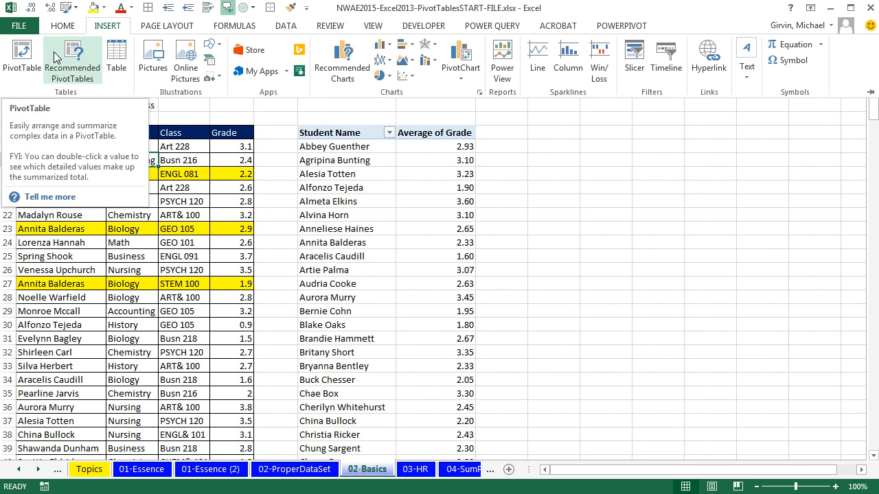
left_click(164, 172)
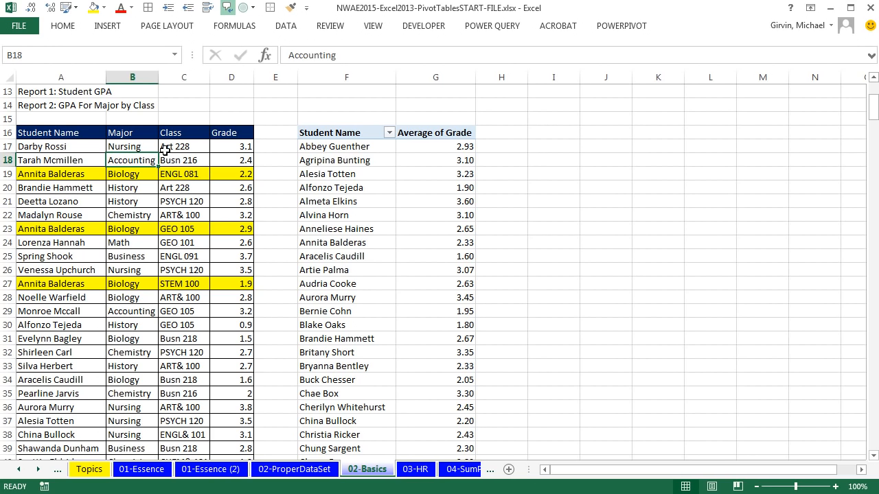
key("alt")
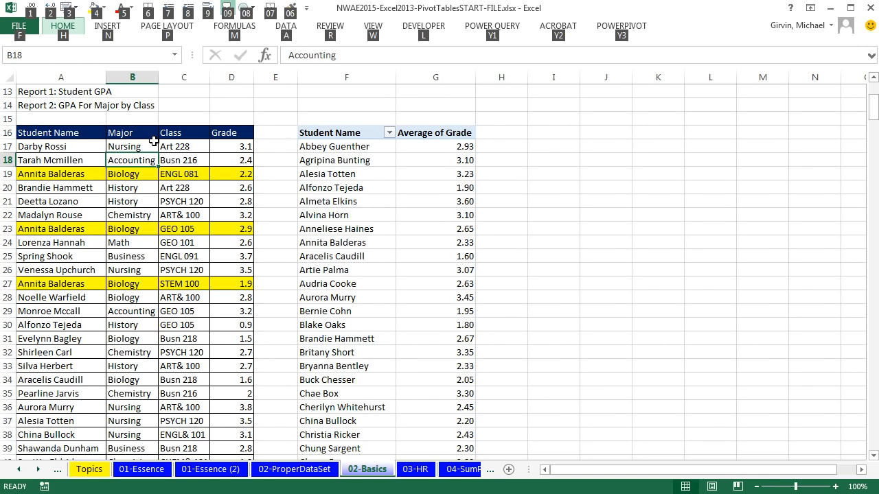
key("n")
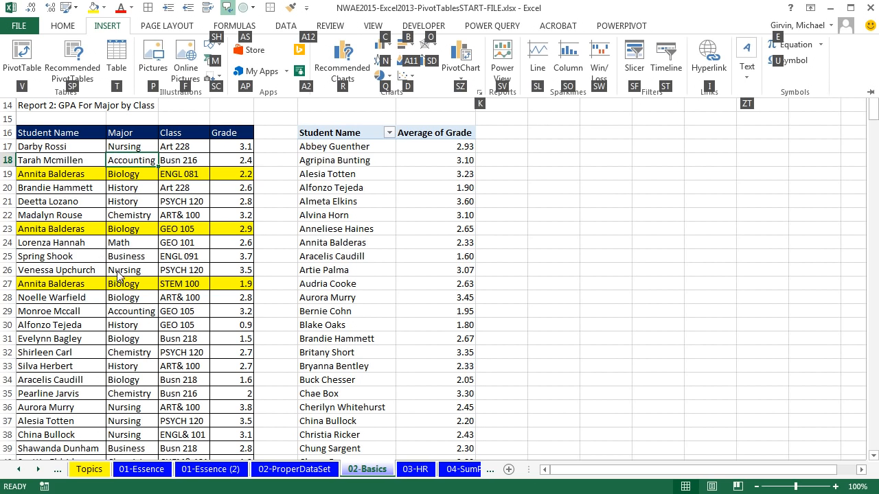
key("v")
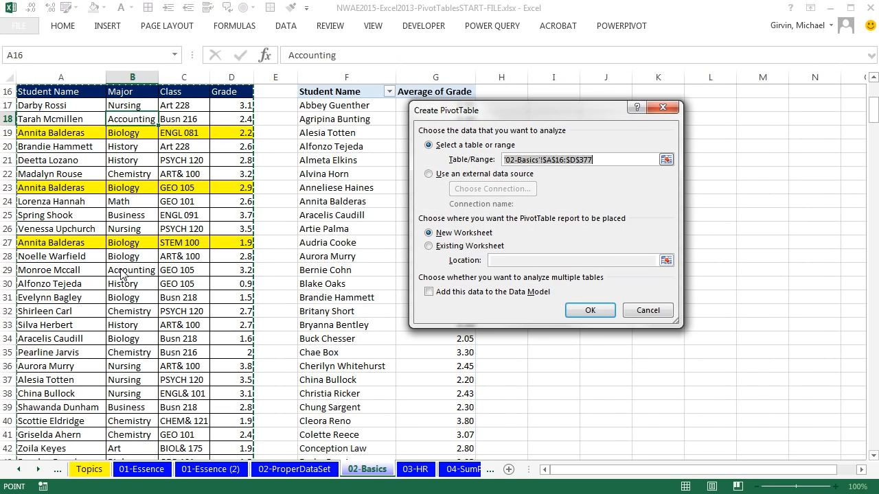
key("Escape")
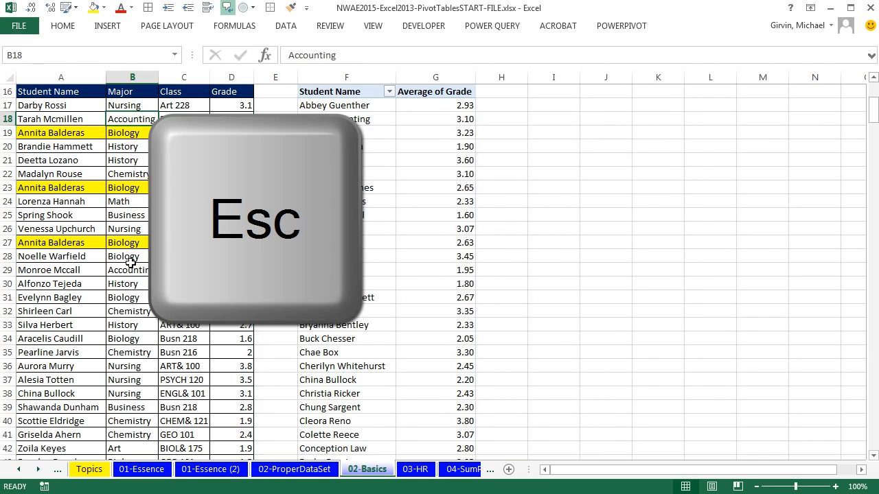
scroll(227, 257, "up", 2)
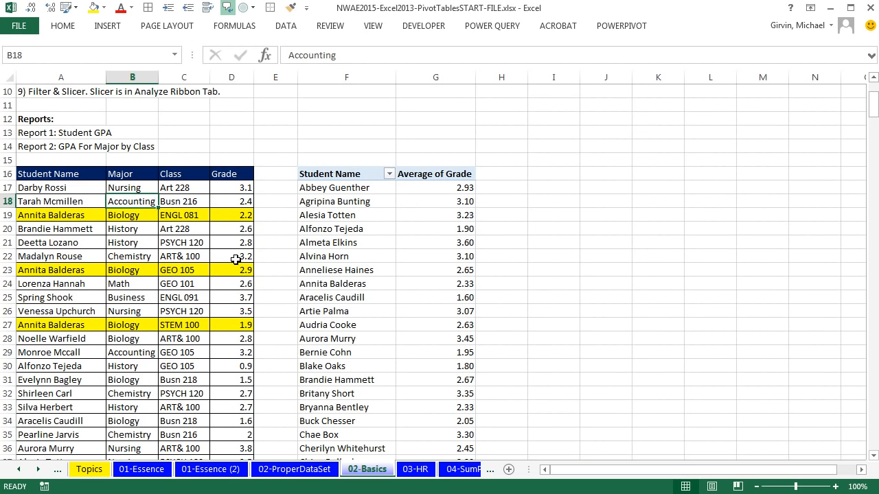
key("alt")
key("n")
key("v")
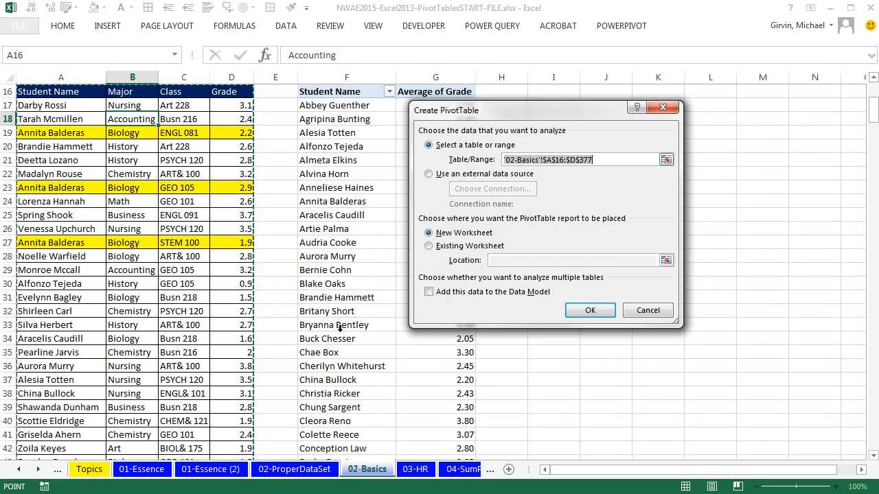
key("Escape")
scroll(255, 303, "up", 2)
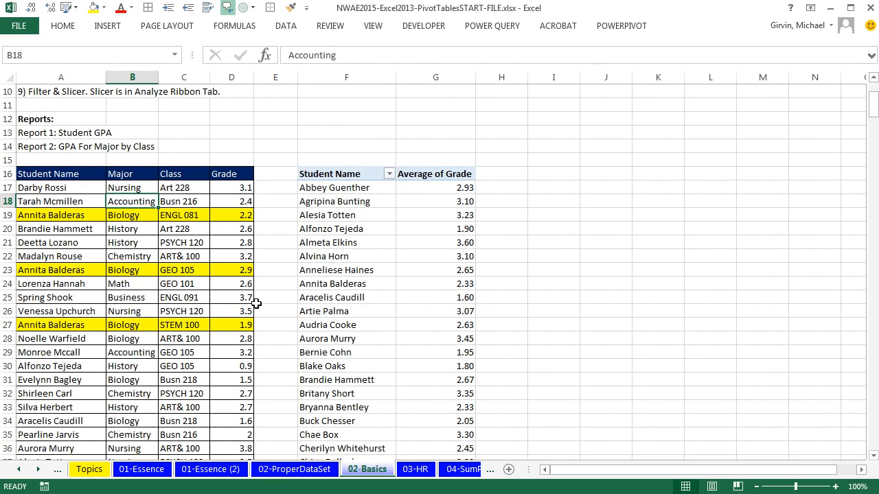
- Create a PivotTable from the data in A16:D377 on a new worksheet and name that sheet ClassMajorGPA
key("alt+n")
key("v")
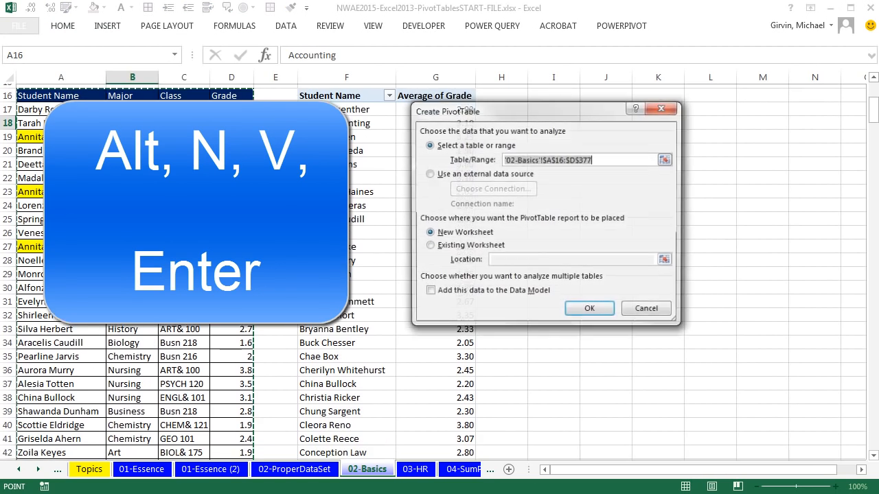
key("Return")
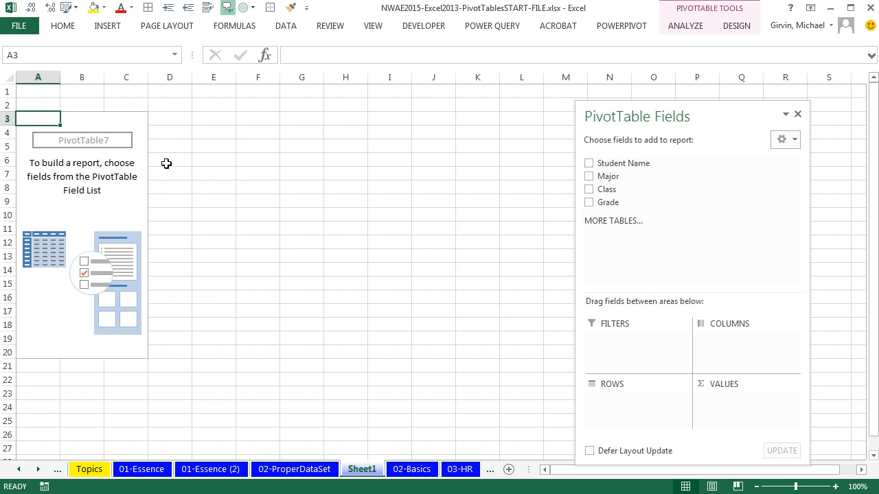
double_click(368, 473)
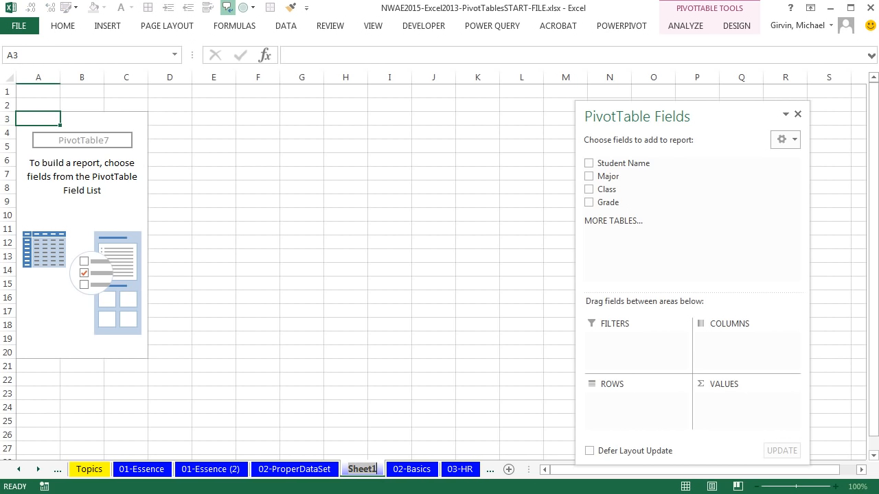
type("ClassMajorGPA")
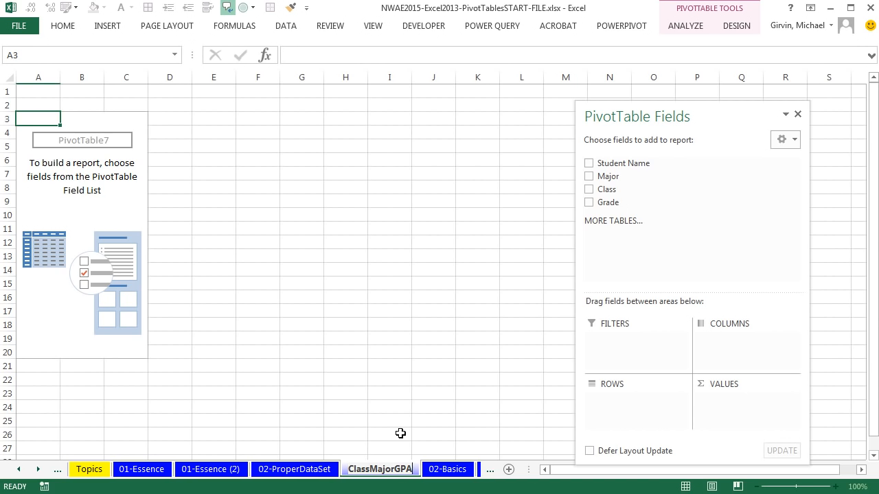
key("Return")
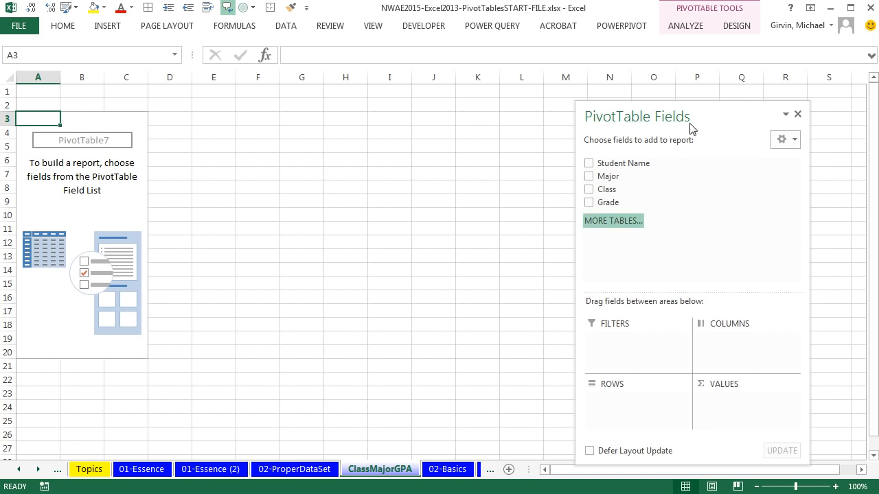
- Lay out the PivotTable with Class as rows, Major as columns and Grade as values, keeping the field list clear of the report
left_click_drag(716, 114, 483, 65)
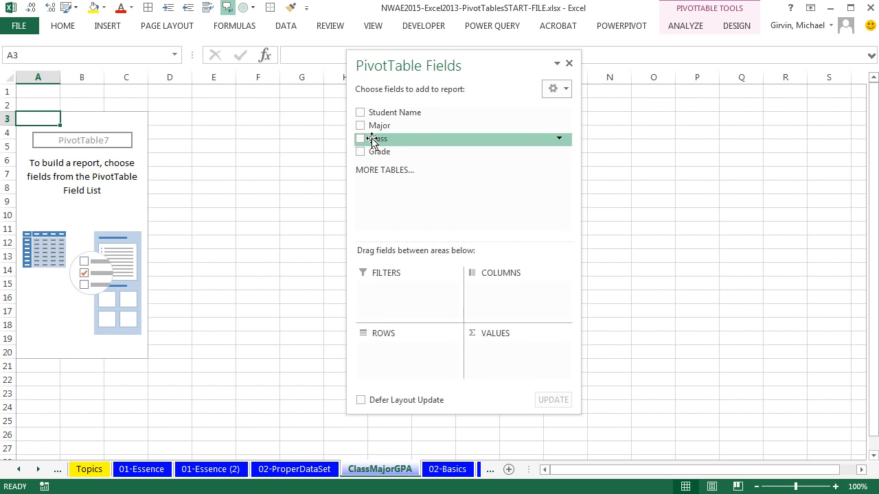
left_click_drag(361, 139, 405, 355)
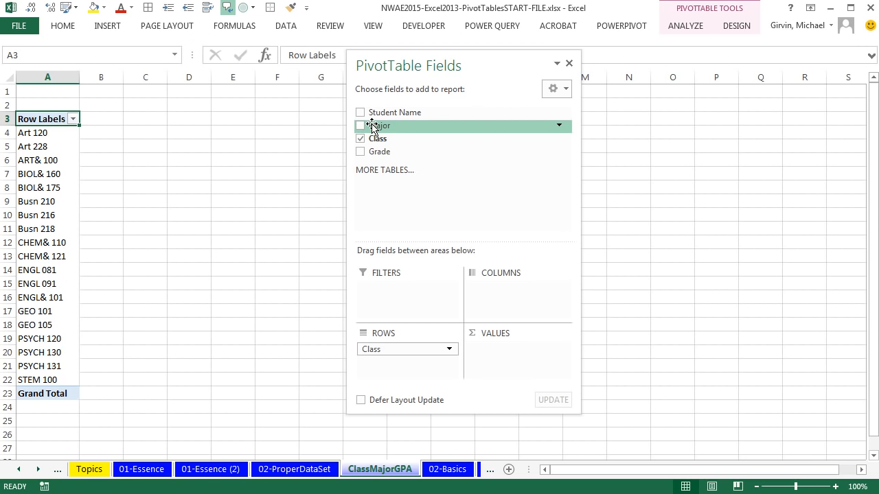
left_click_drag(362, 125, 508, 303)
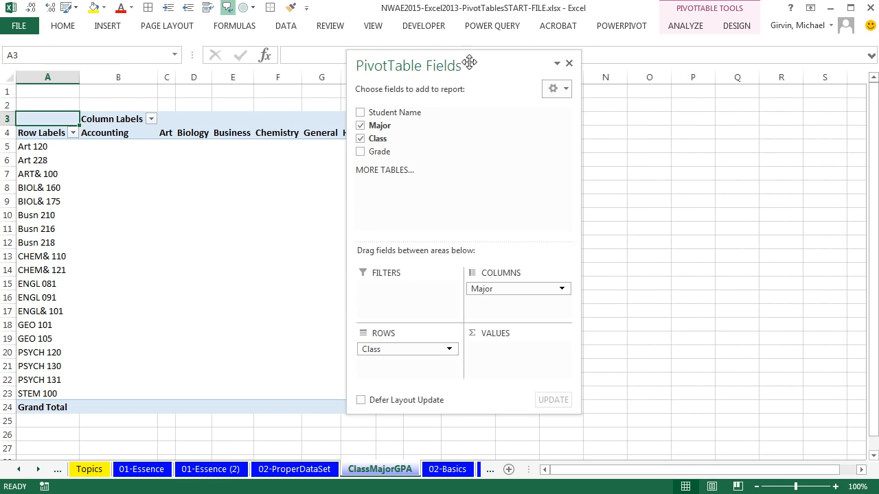
left_click_drag(454, 63, 632, 61)
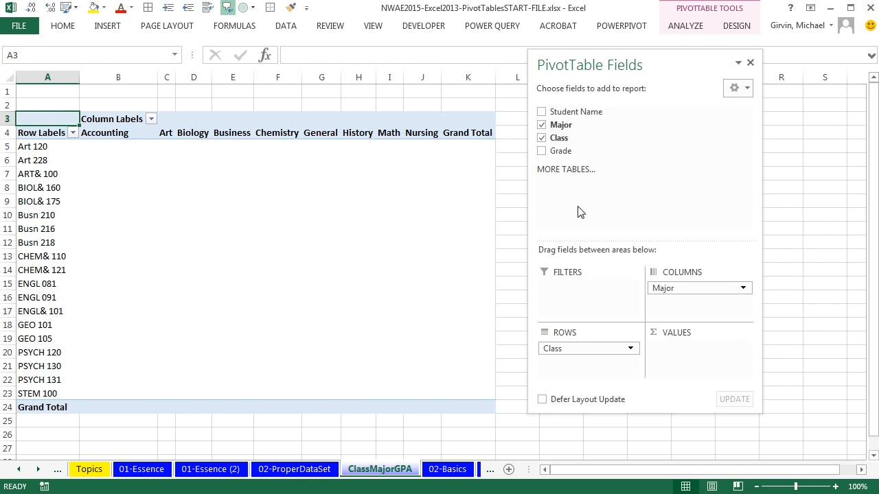
left_click_drag(550, 154, 673, 354)
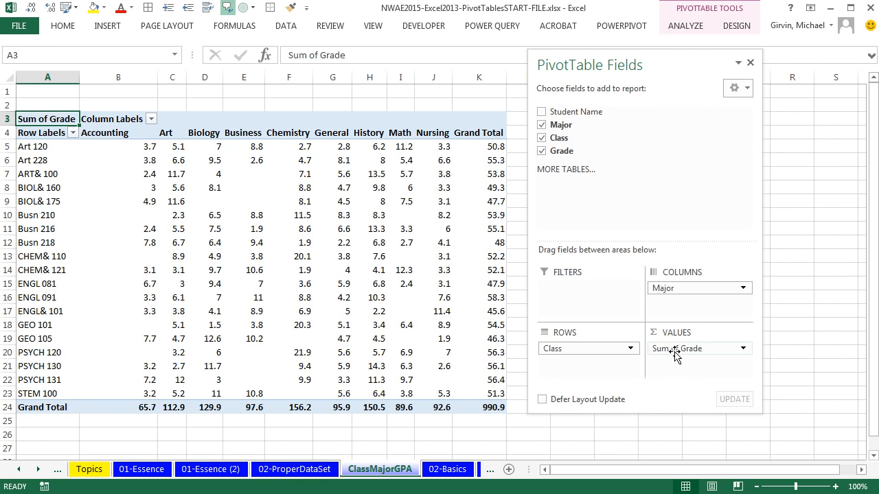
- Examine how the grade values in the report, such as F10 and D7, relate to their class and major
mouse_move(345, 223)
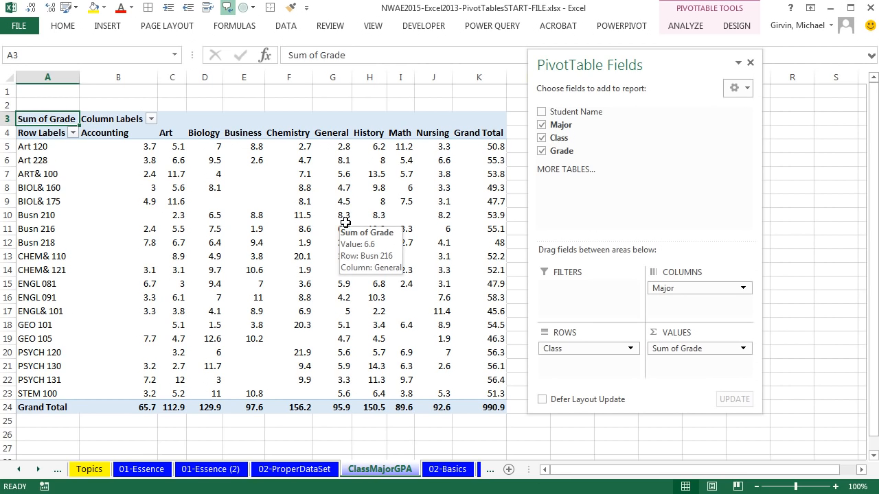
left_click(305, 220)
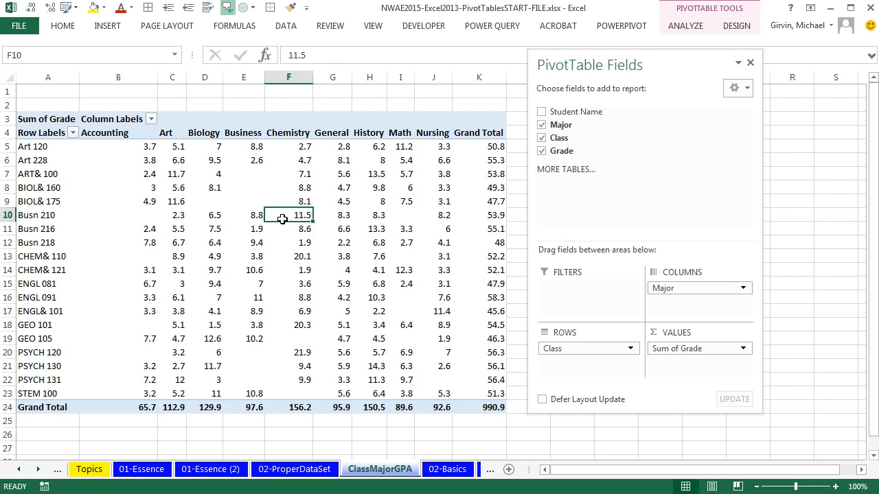
mouse_move(294, 231)
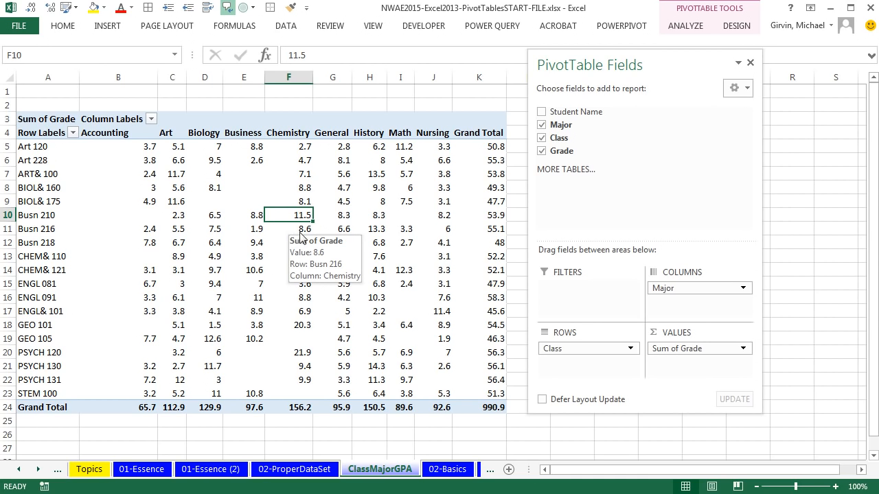
mouse_move(315, 217)
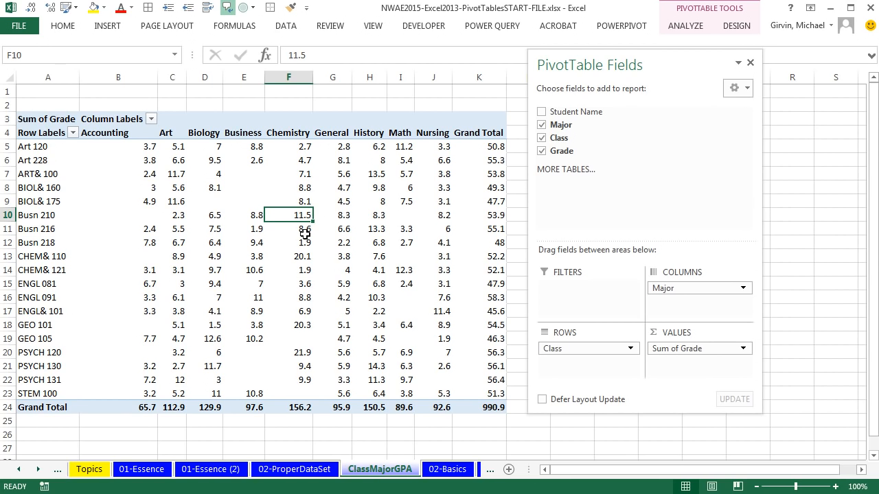
left_click(197, 173)
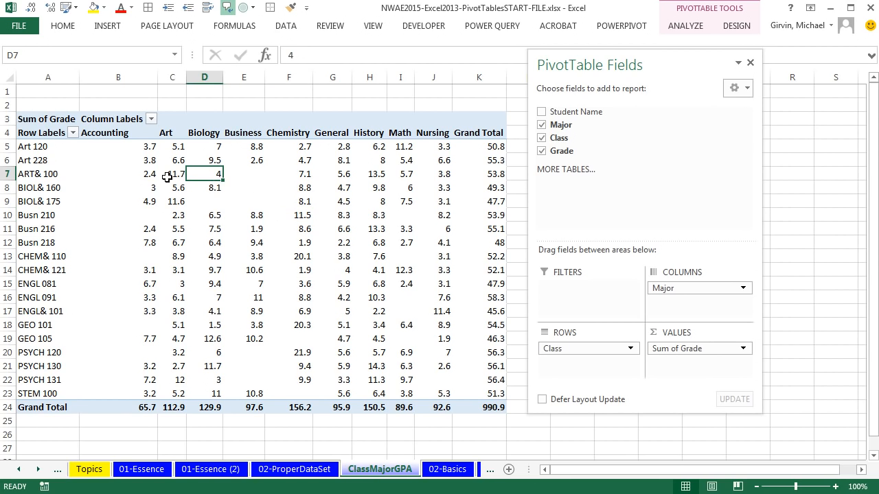
- Summarize the grade values in the ClassMajorGPA PivotTable by Average
right_click(168, 179)
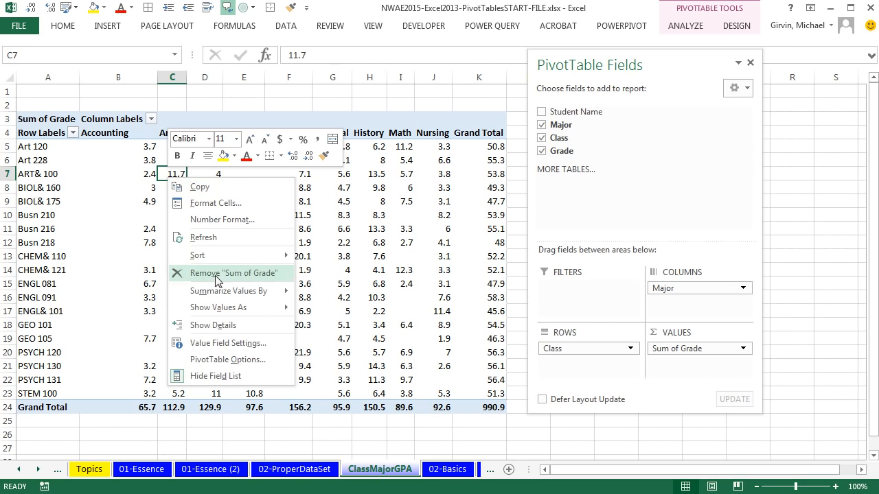
mouse_move(227, 293)
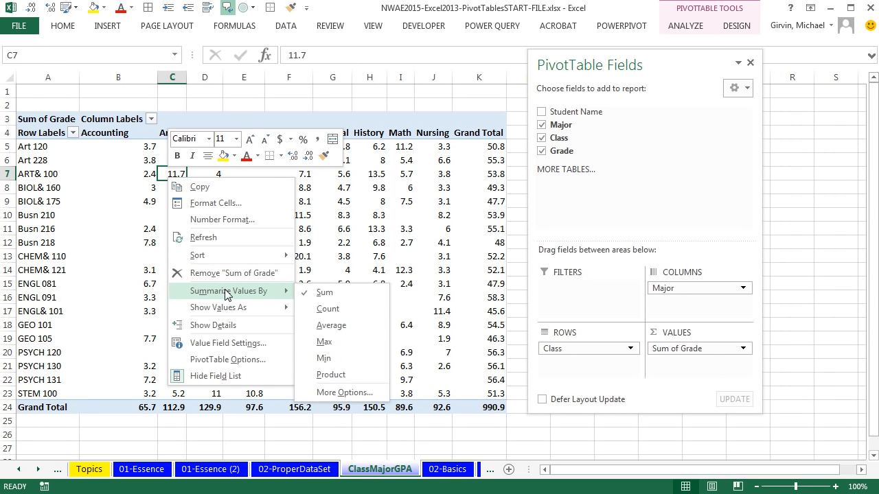
left_click(347, 332)
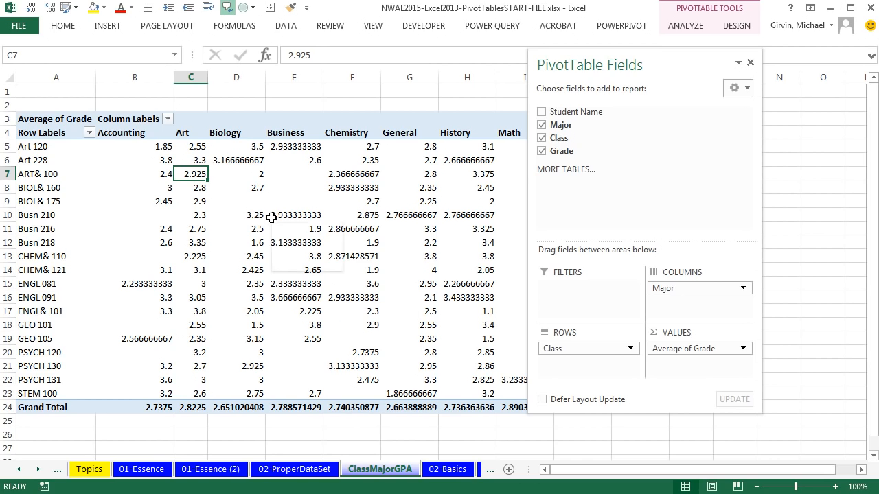
- Show the class and major report in Tabular Form so that its headers carry the field names
left_click(235, 215)
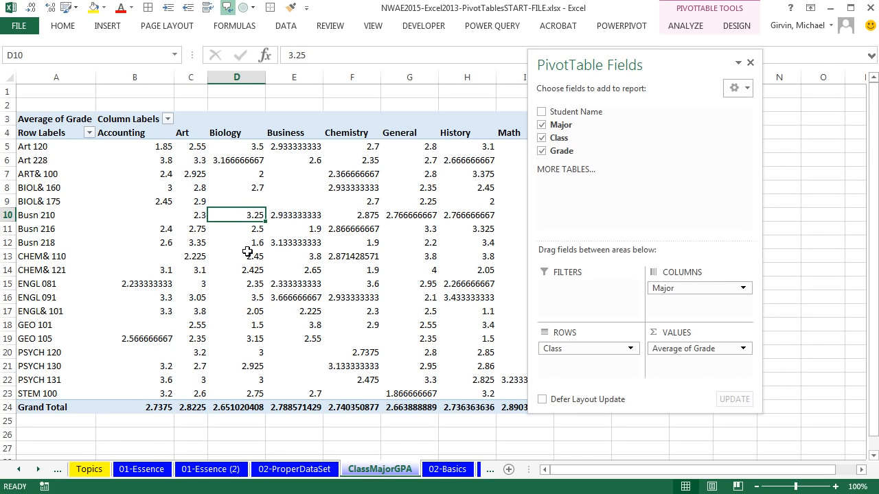
mouse_move(239, 223)
left_click(736, 25)
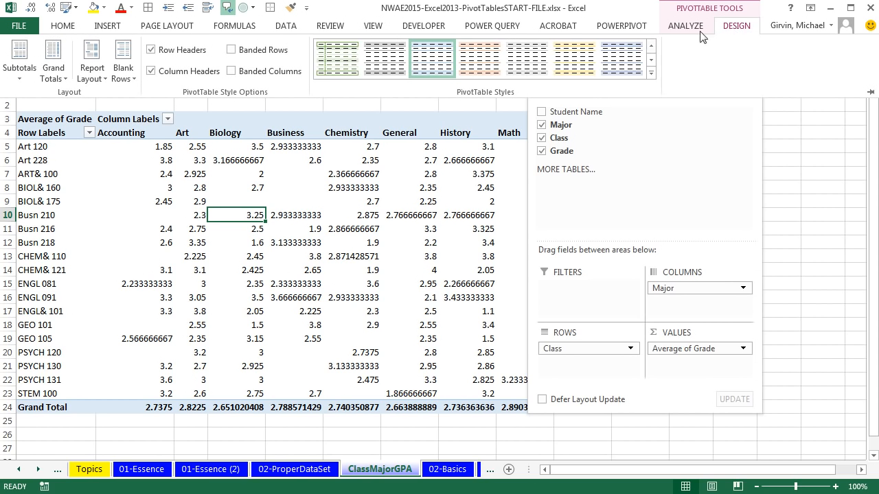
left_click(92, 67)
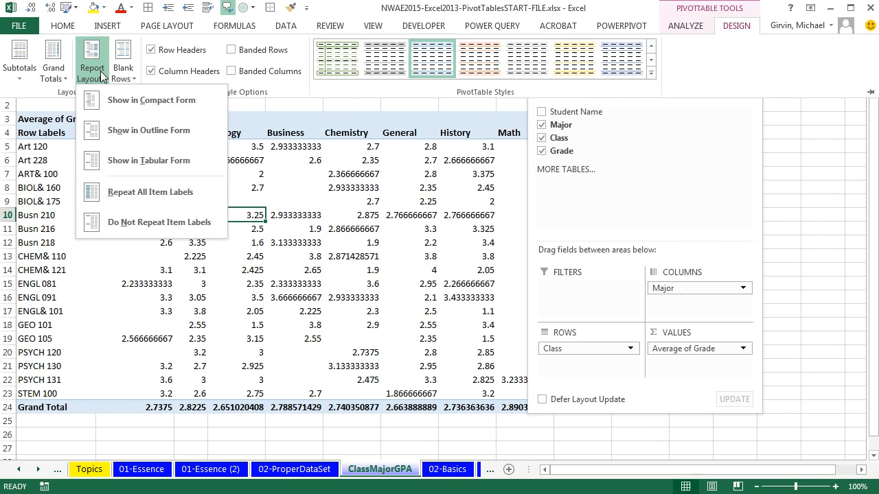
left_click(115, 161)
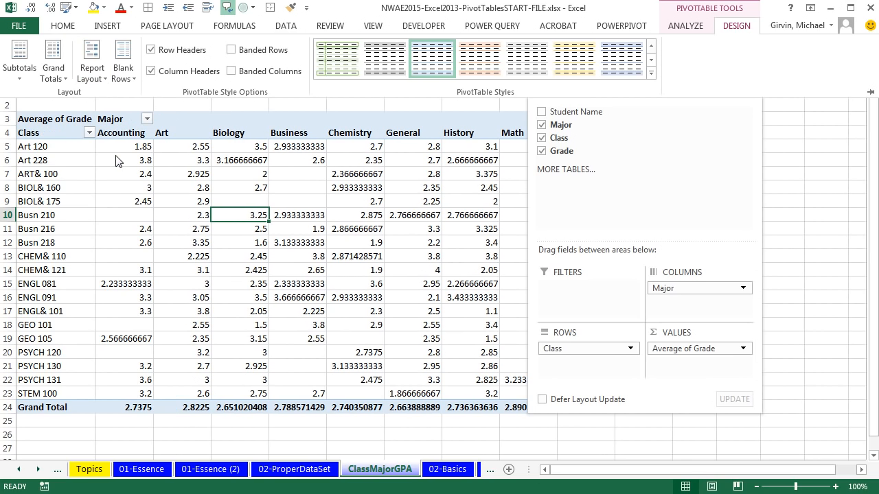
left_click(254, 167)
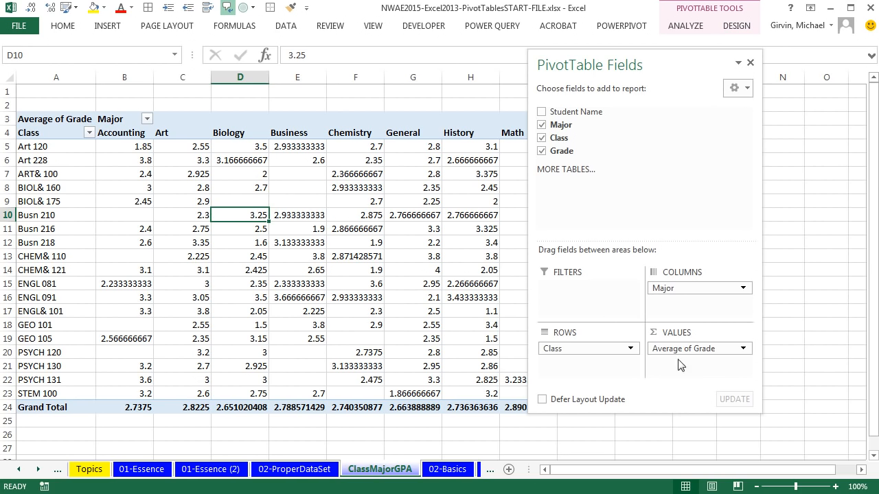
- Apply the Number format with 2 decimal places to the average grades, and move the field list clear of the report
right_click(240, 220)
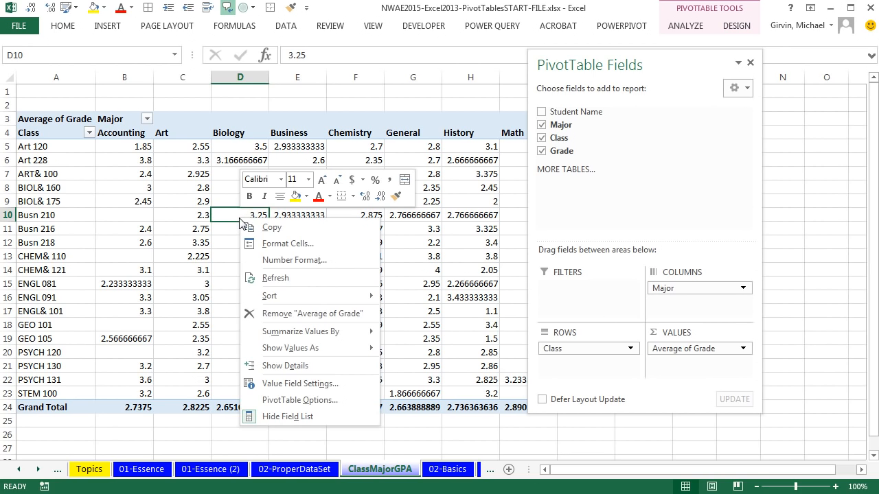
left_click(275, 261)
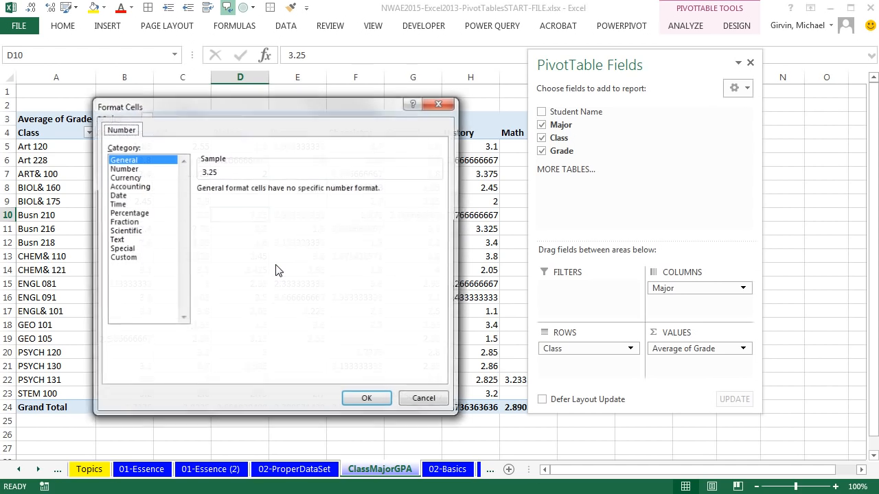
left_click(128, 168)
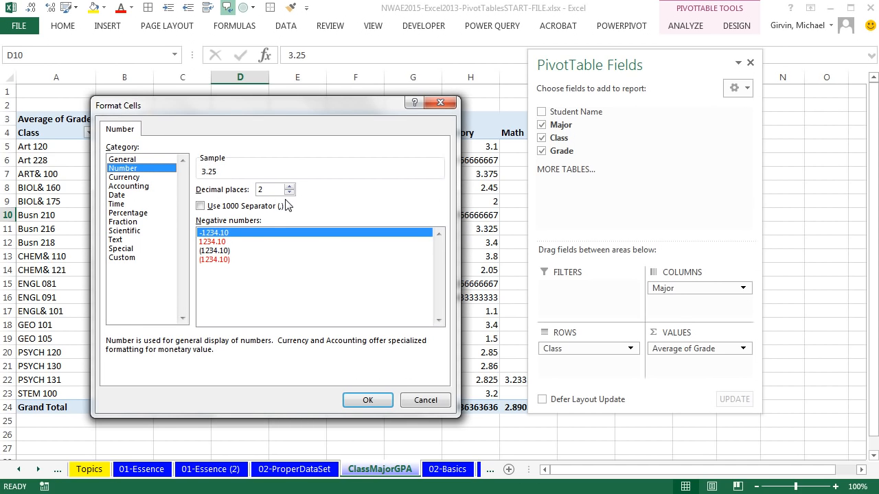
left_click(373, 399)
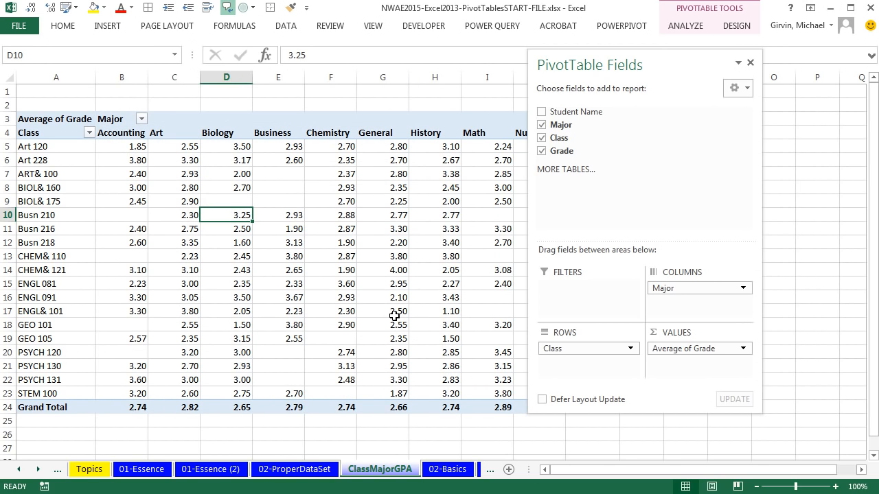
mouse_move(394, 315)
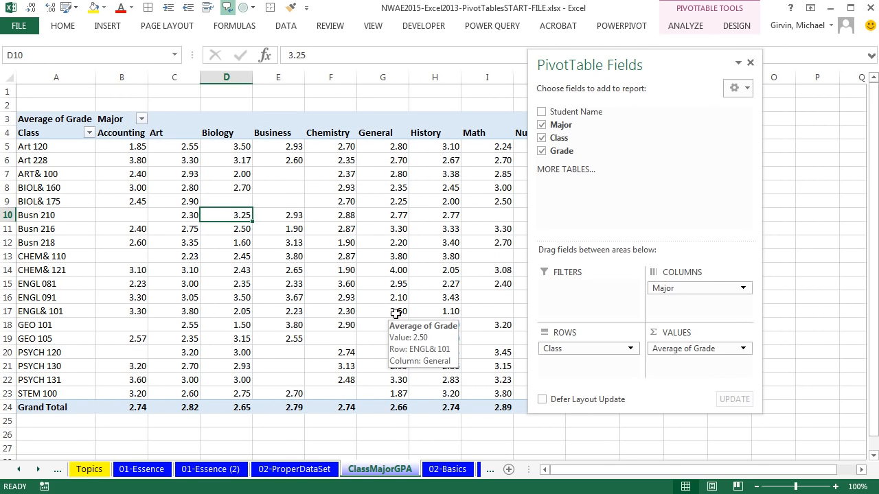
left_click_drag(585, 62, 684, 70)
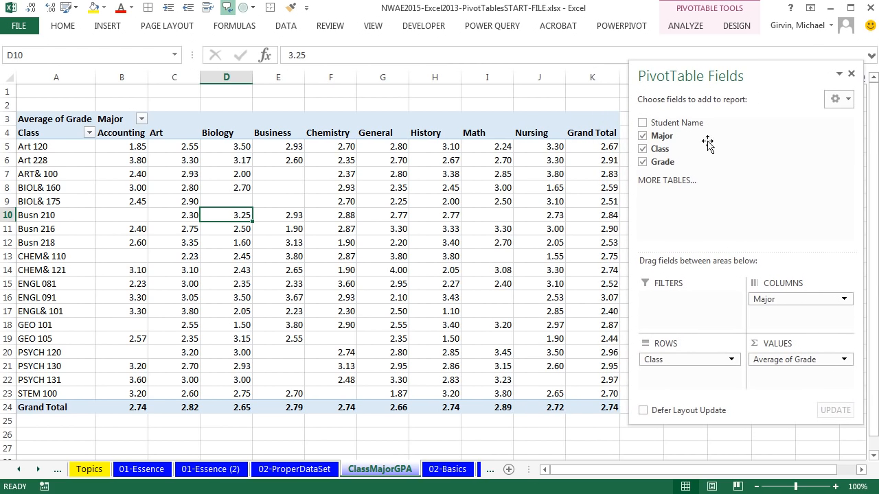
- Remove Class and Major from the report layout, and add both back as row fields, Major above Class
left_click_drag(707, 140, 728, 203)
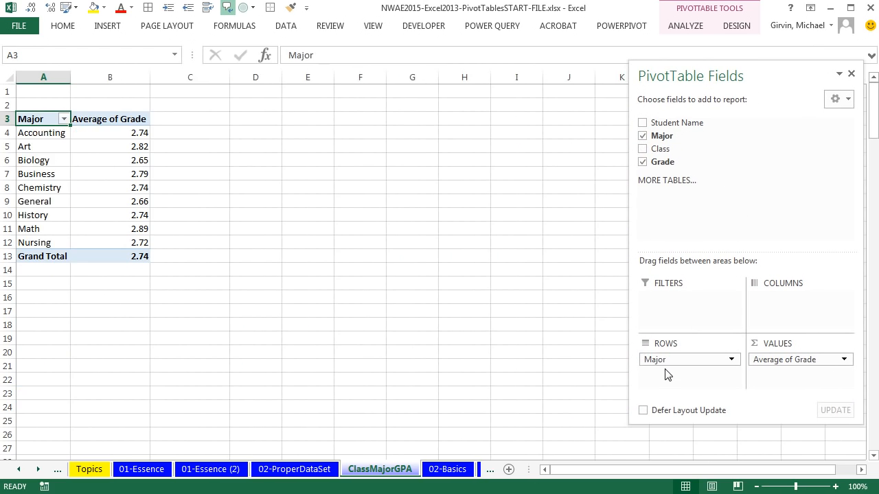
left_click_drag(664, 360, 732, 200)
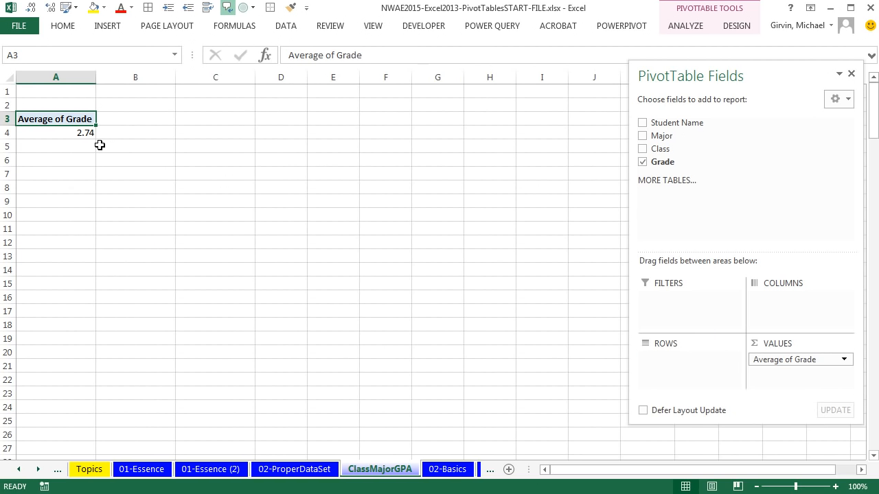
left_click(642, 137)
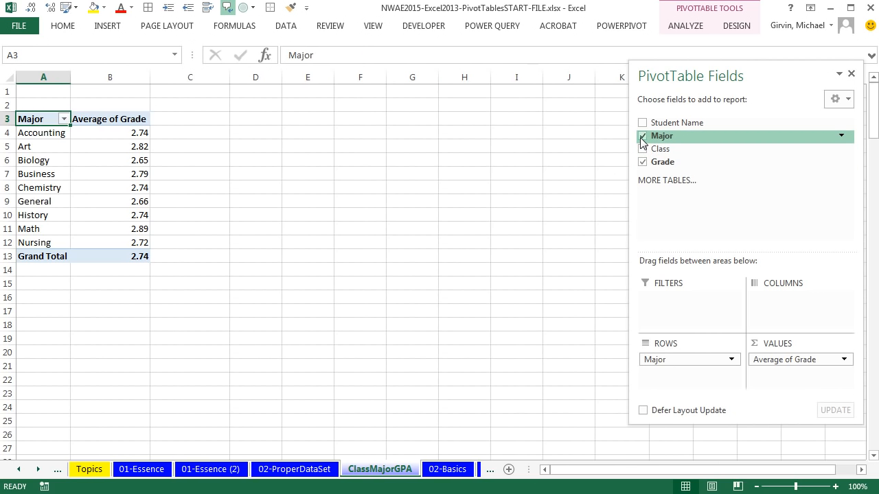
left_click(643, 149)
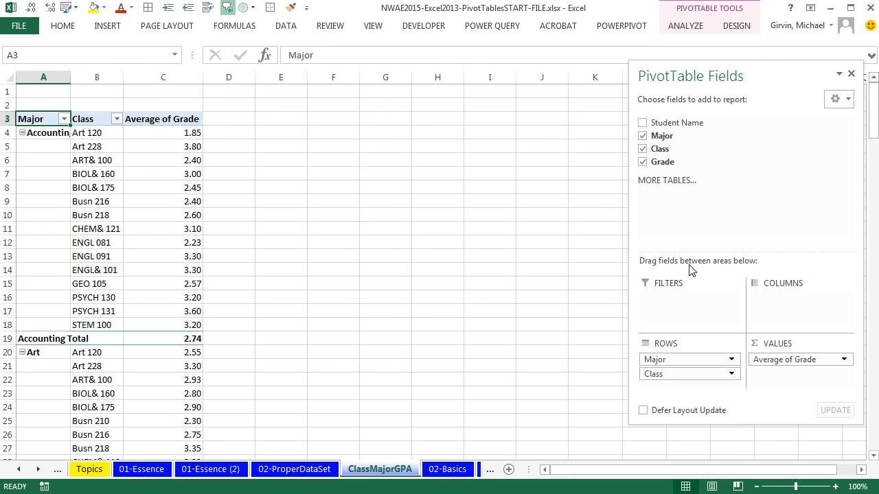
- Remove the Major and Class row fields, and rebuild the report with Class as rows and Major as columns
left_click(643, 136)
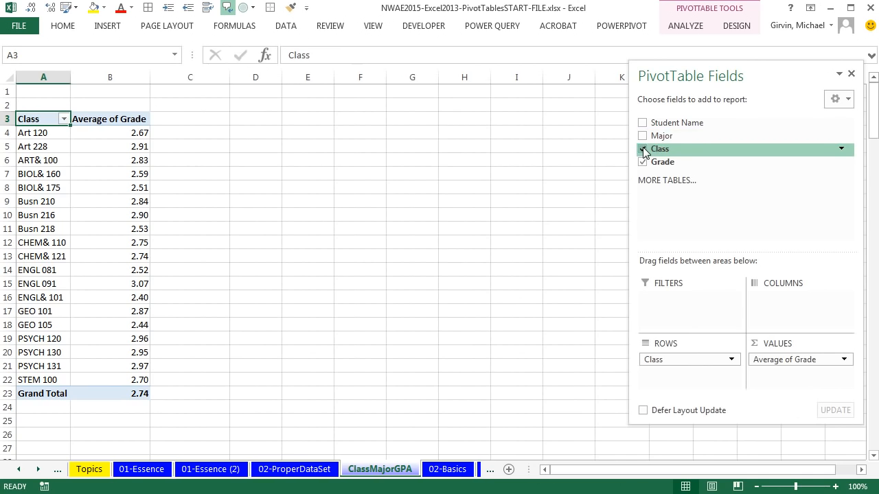
left_click(644, 149)
left_click_drag(661, 148, 761, 305)
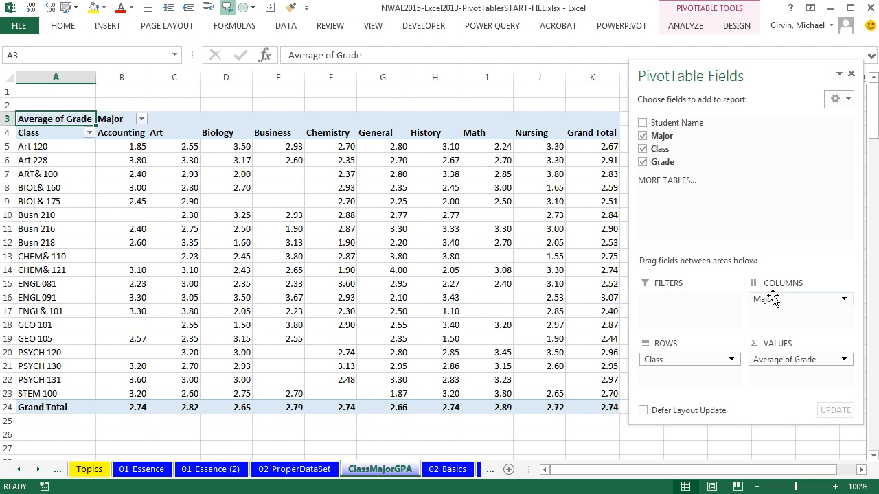
- Pivot the report to Major as rows and Class as columns, and return to Class as rows and Major as columns
left_click_drag(787, 304, 684, 382)
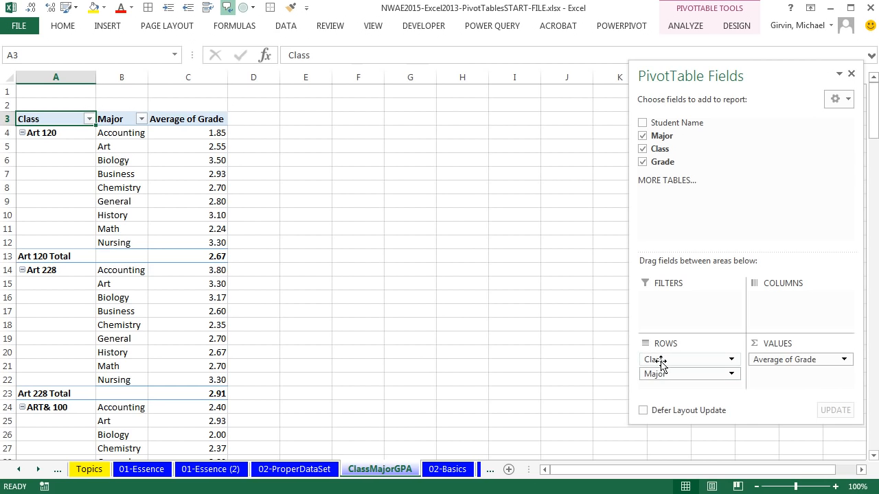
left_click_drag(662, 362, 783, 311)
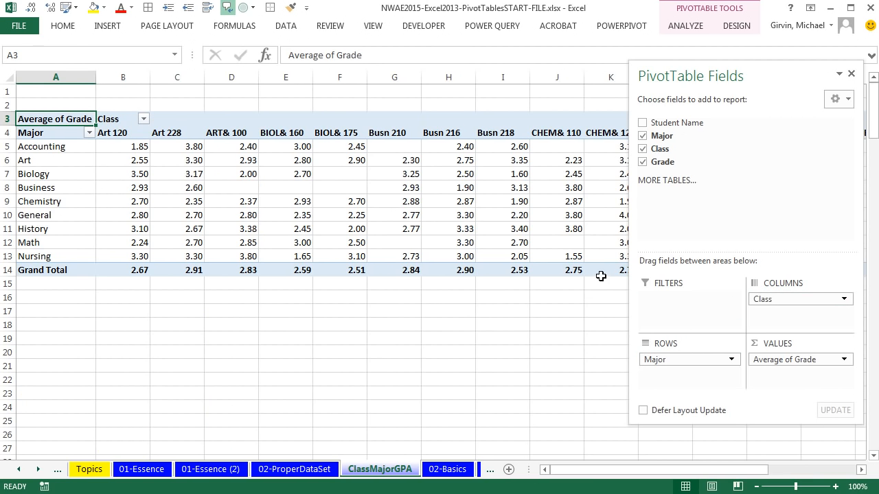
mouse_move(320, 191)
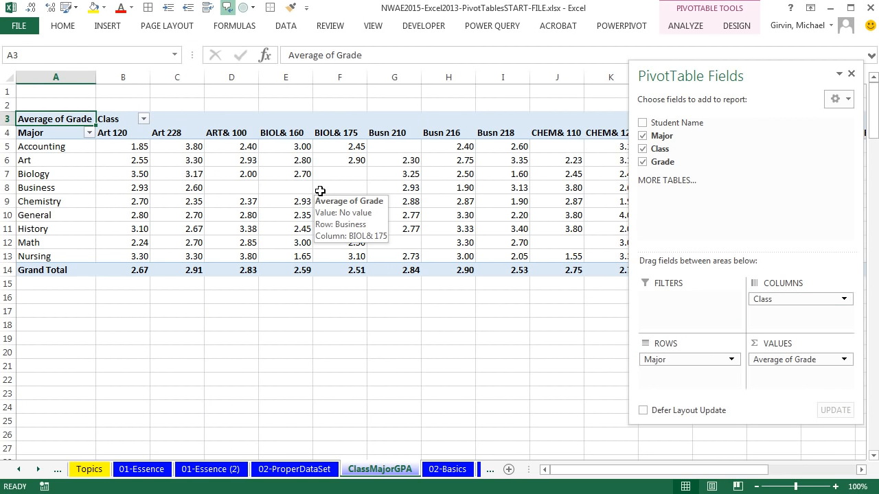
left_click_drag(790, 303, 705, 371)
left_click_drag(649, 359, 765, 309)
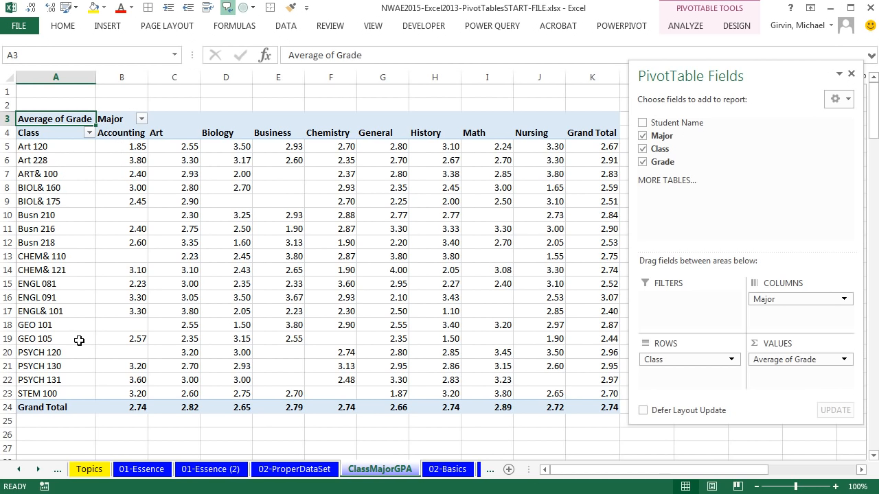
- Create a PivotTable from the data in A16:D377 on 02-Basics, placed on the same sheet at J16
left_click(446, 470)
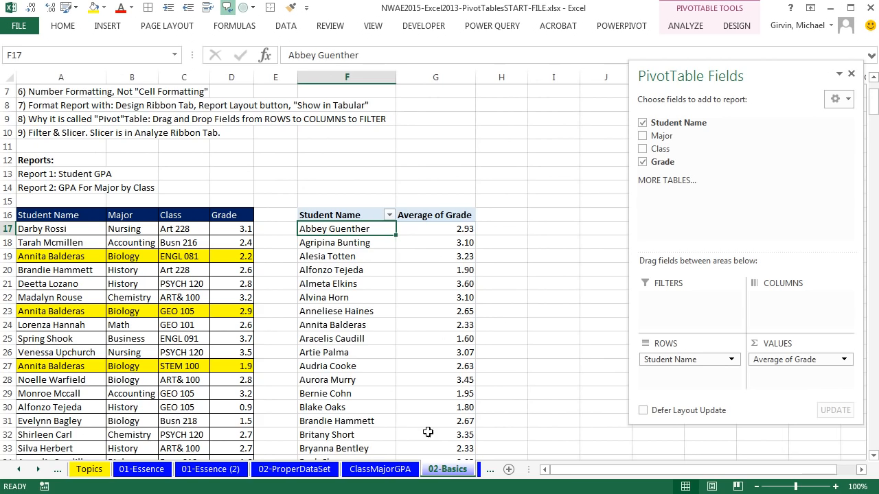
left_click(122, 256)
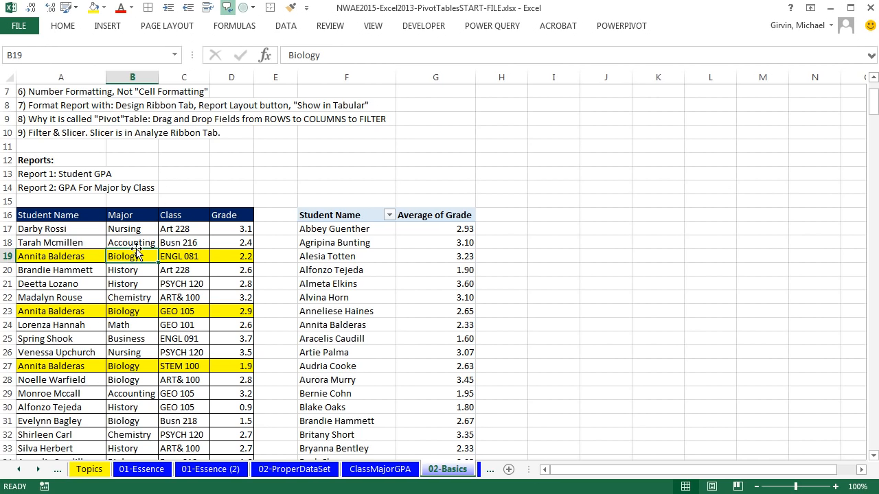
key("alt")
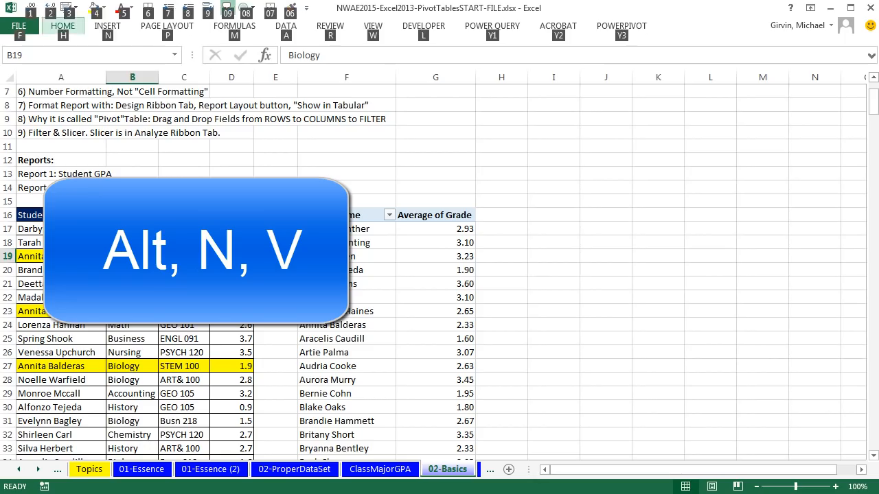
key("n")
key("v")
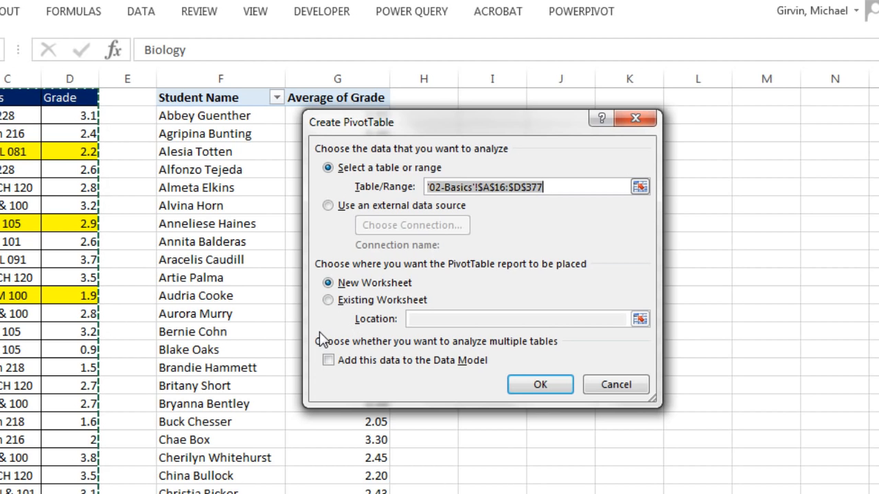
key("alt+e")
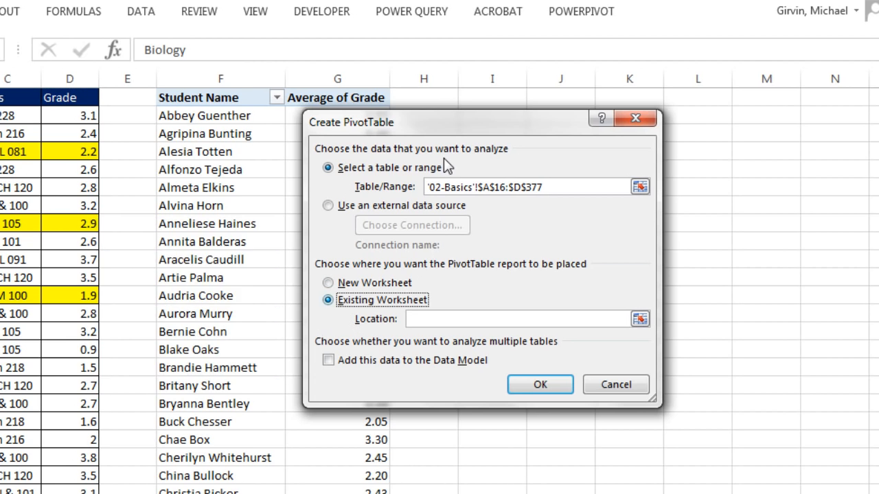
left_click(538, 96)
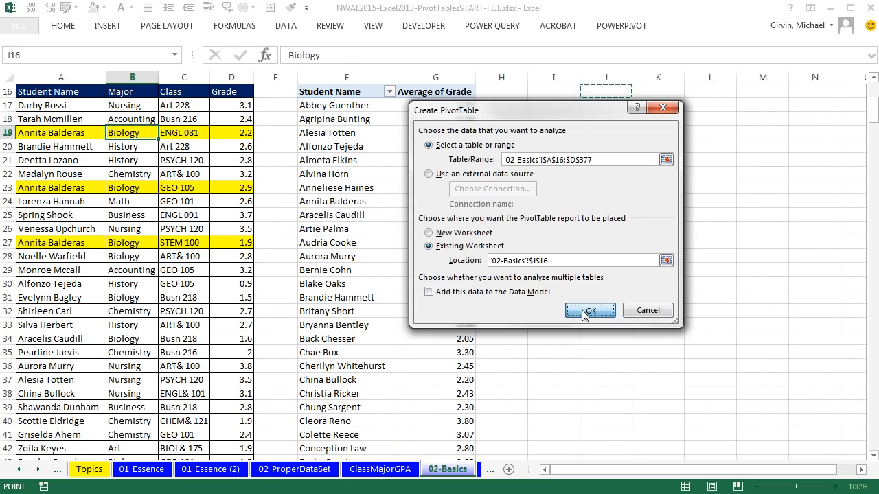
left_click(535, 385)
- Lay out the PivotTable at J16 with Class as rows and Grade as values
left_click_drag(563, 473, 642, 472)
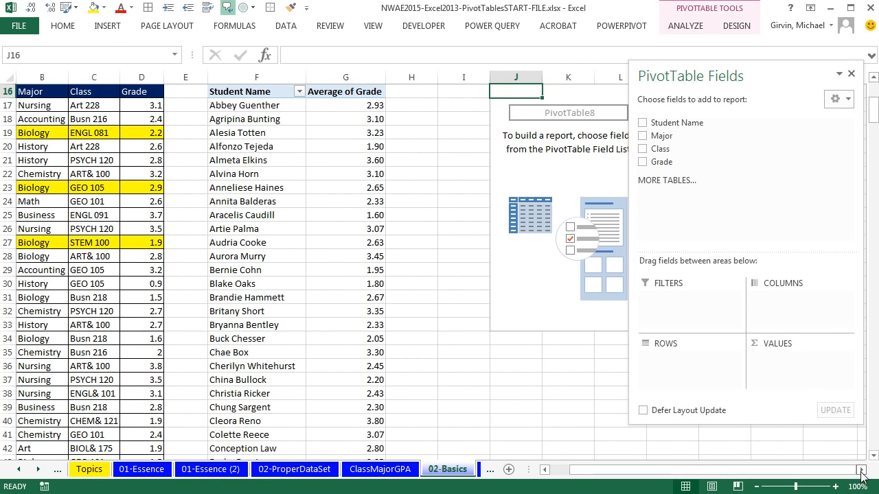
left_click(861, 470)
left_click(861, 470)
left_click(861, 470)
scroll(721, 220, "up", 3)
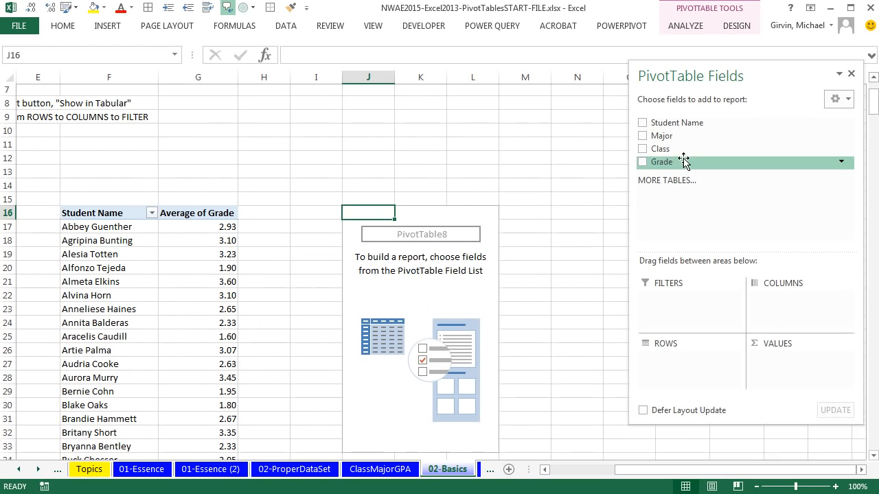
left_click_drag(657, 149, 664, 363)
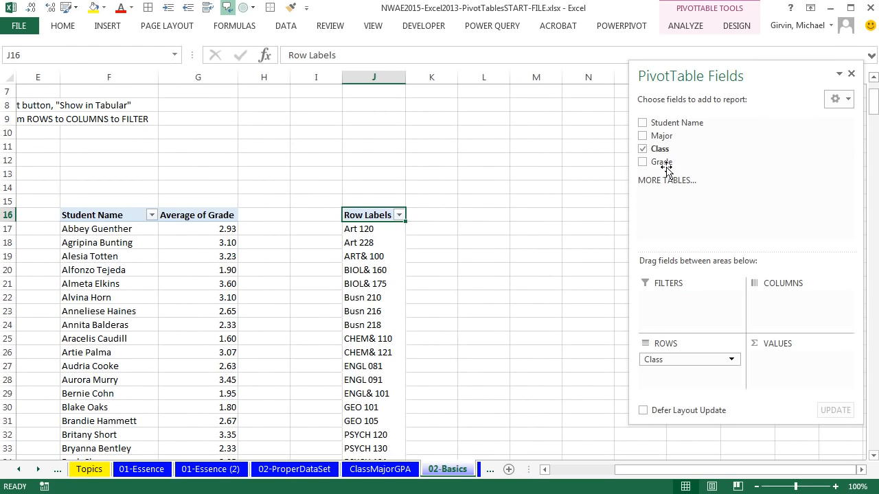
left_click_drag(660, 162, 780, 364)
- Summarize Grade by Average in the class report and format the values as Number with 2 decimal places
right_click(453, 229)
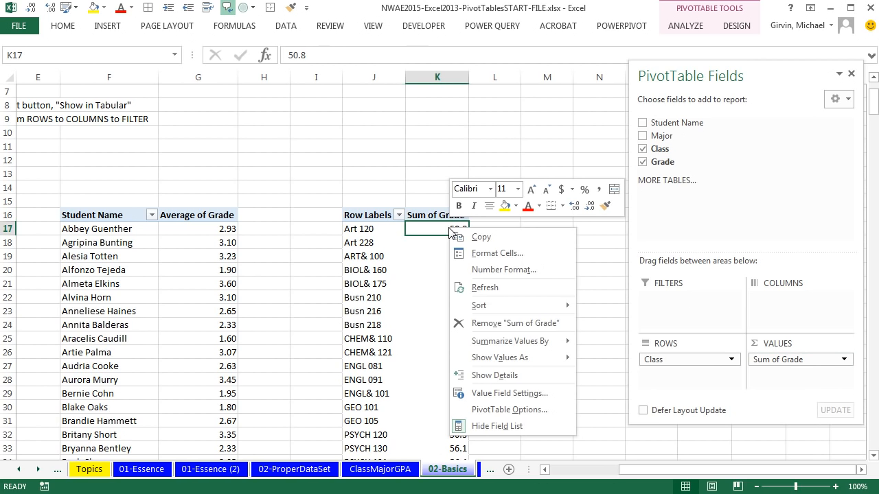
mouse_move(520, 346)
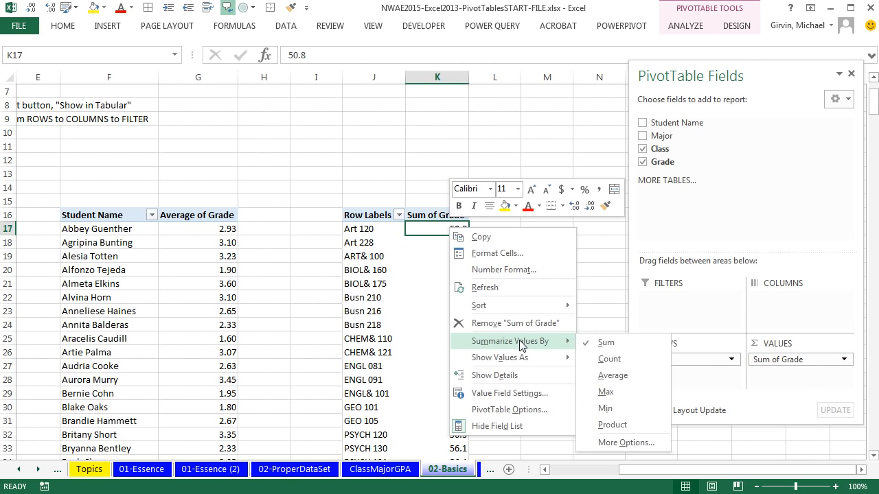
left_click(614, 376)
right_click(423, 230)
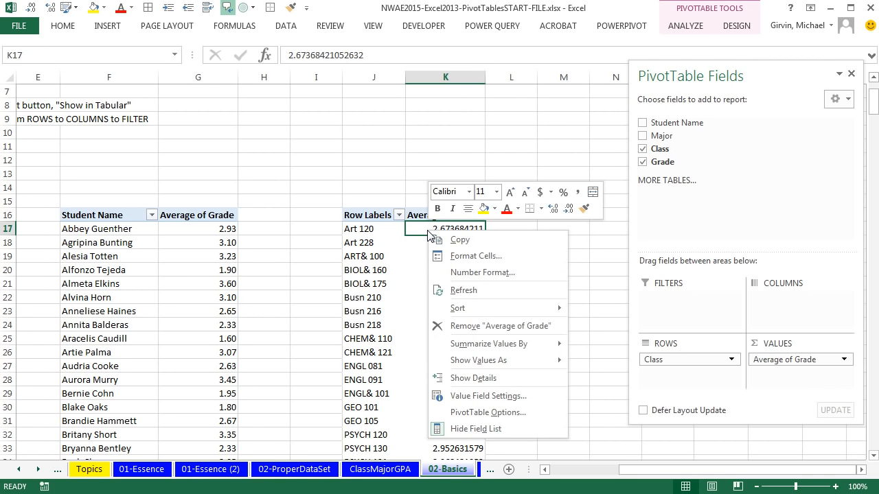
left_click(460, 278)
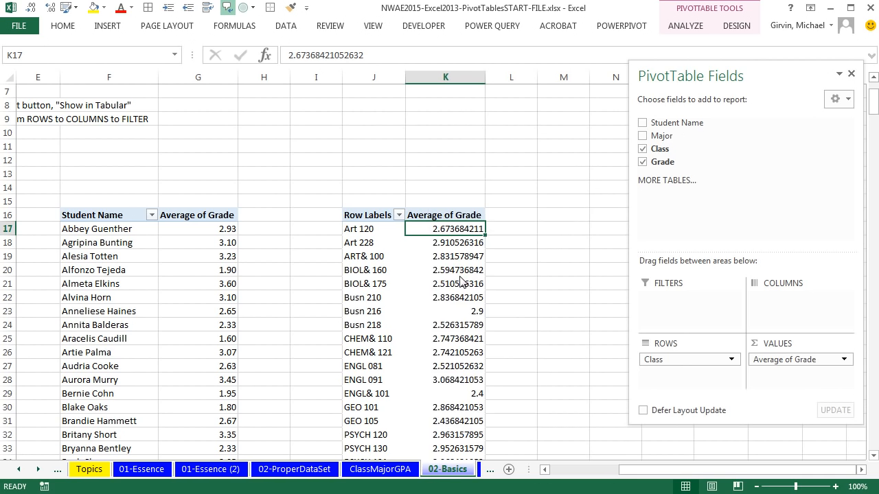
left_click(312, 181)
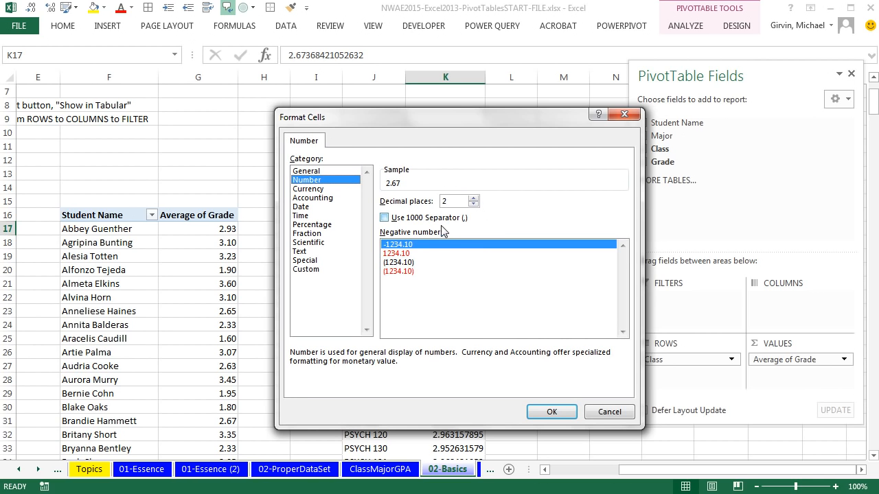
left_click(567, 412)
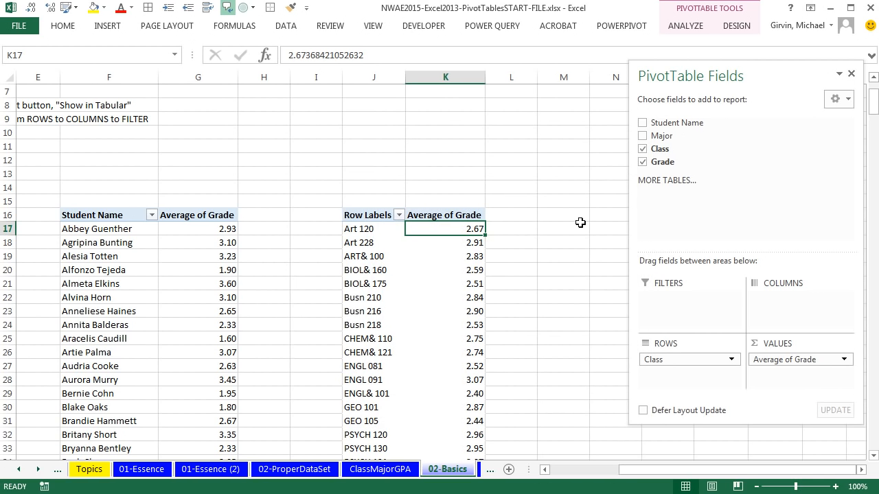
- Show the class report in tabular form
left_click(735, 27)
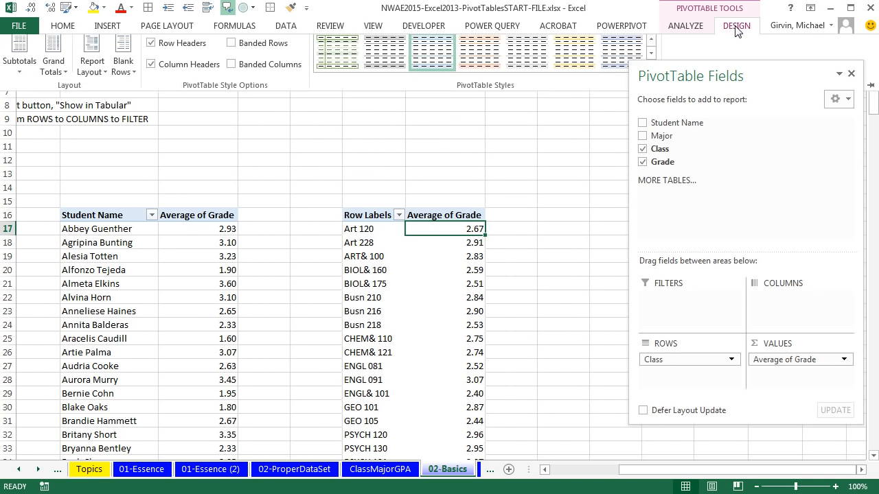
left_click(92, 72)
left_click(129, 161)
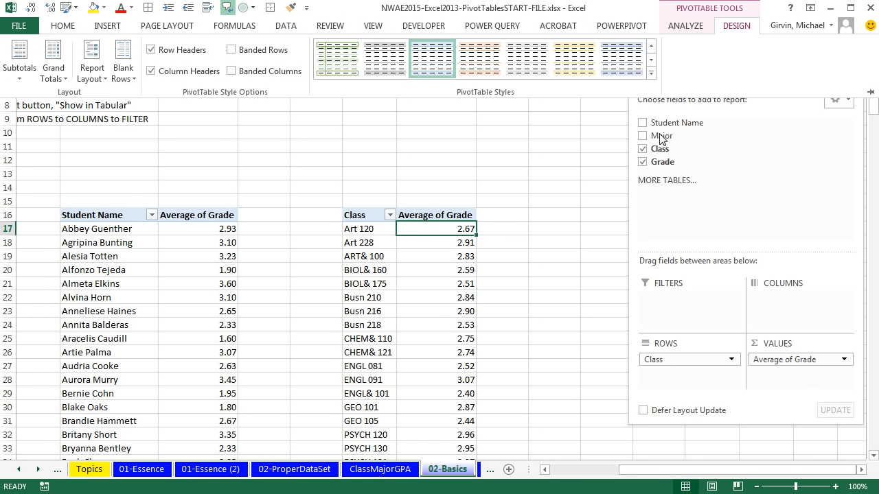
- Add Major as a report filter on the class report and filter it to Art
left_click_drag(663, 140, 681, 304)
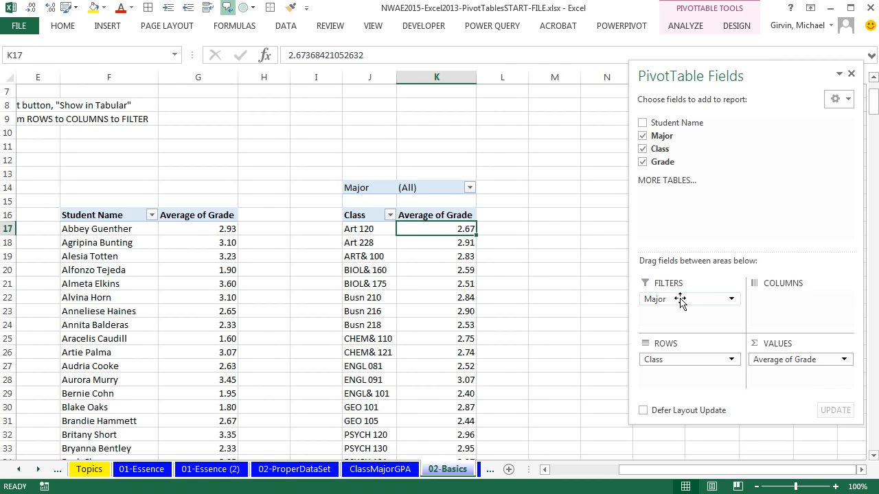
left_click(469, 188)
left_click(335, 241)
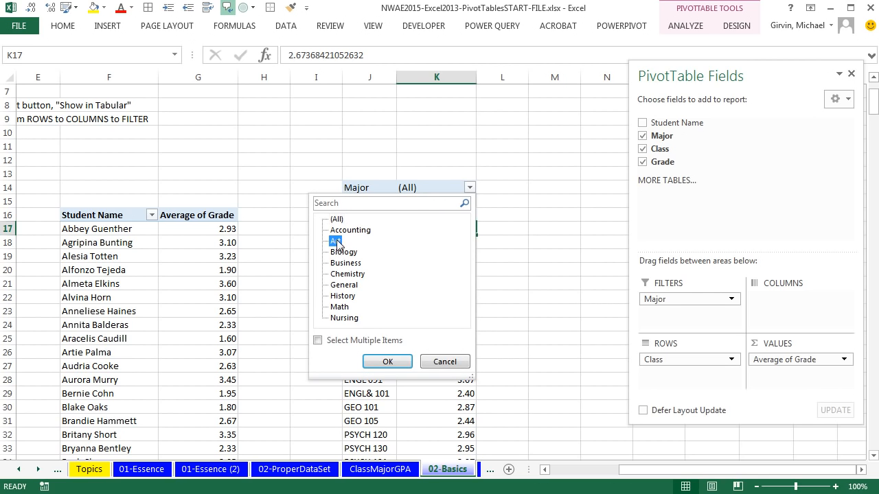
left_click(387, 361)
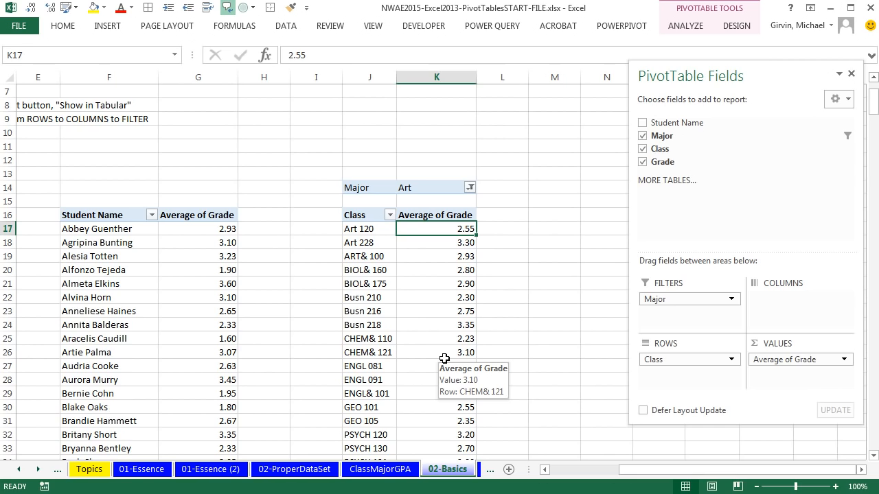
- Switch the Major report filter to Accounting, and remove Major from the report filters
left_click(470, 188)
left_click(343, 231)
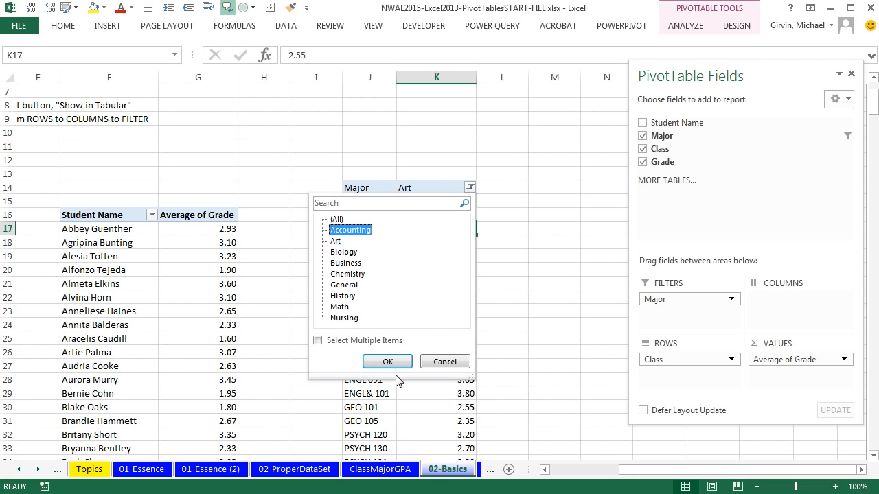
left_click(388, 361)
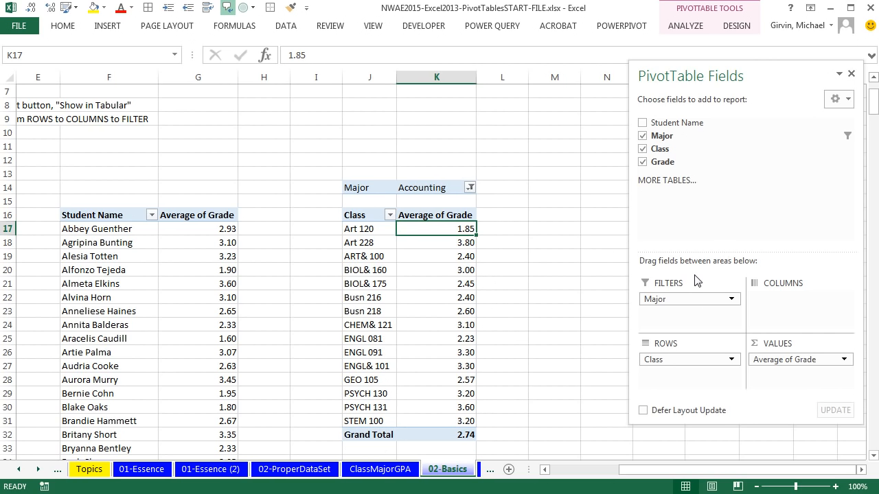
left_click(455, 314)
left_click(454, 357)
left_click(456, 282)
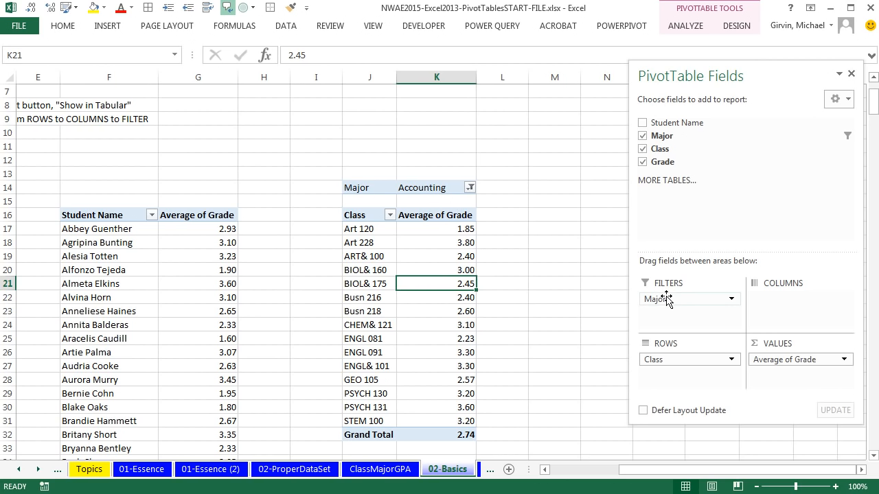
left_click_drag(673, 300, 743, 182)
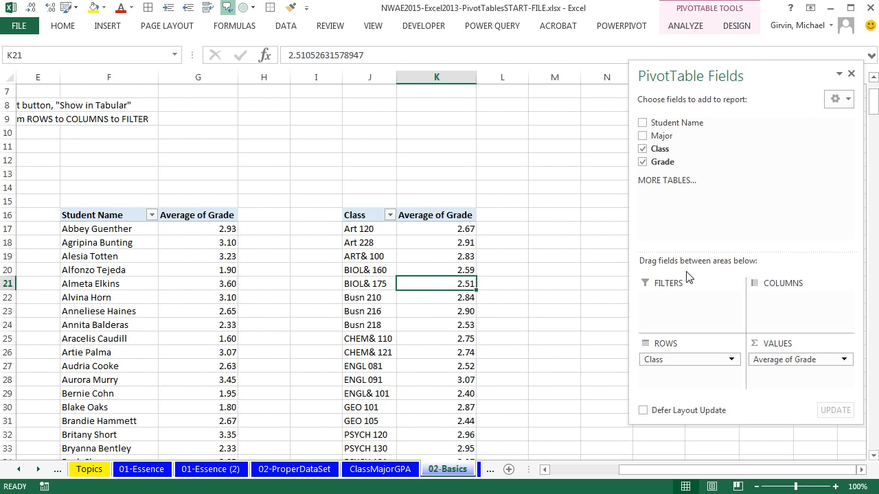
mouse_move(431, 273)
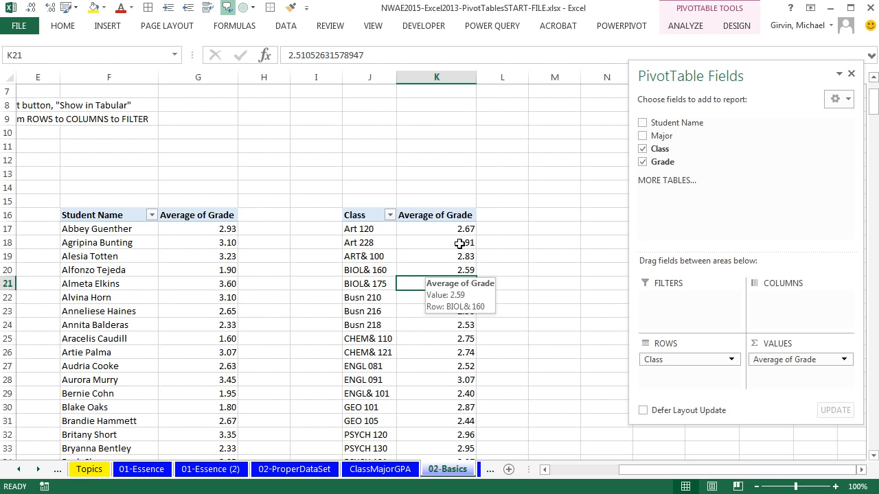
- Insert a Major slicer for the class report and move it clear of the table, over columns L to O
left_click(685, 26)
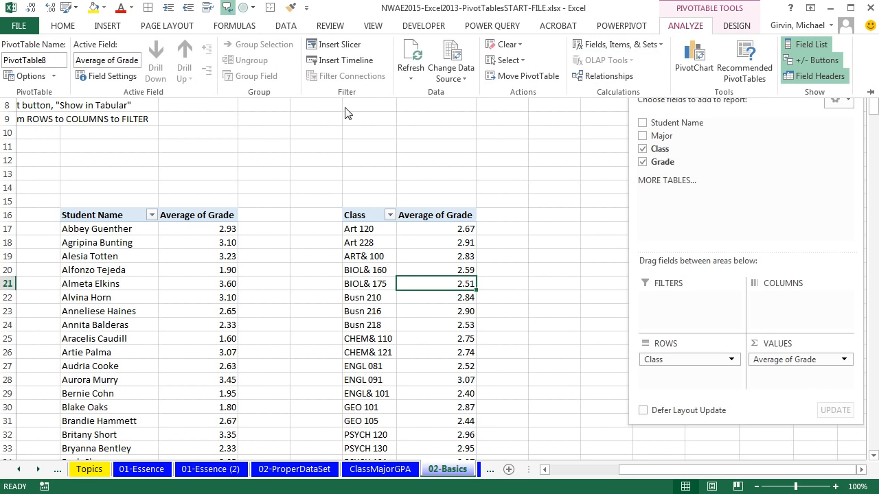
left_click(338, 46)
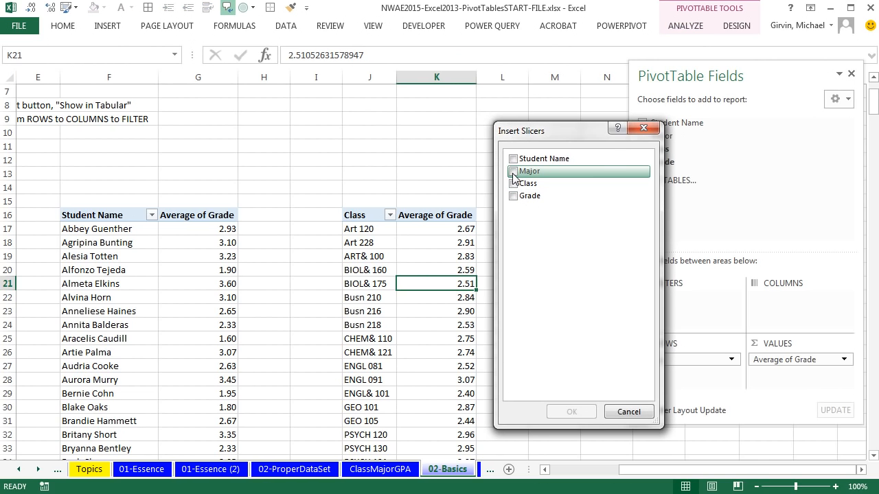
left_click(514, 175)
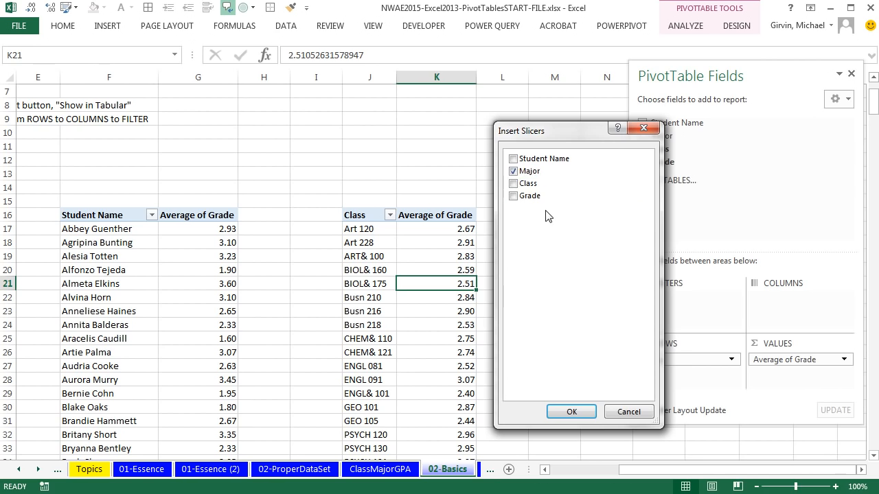
left_click(574, 412)
left_click(861, 469)
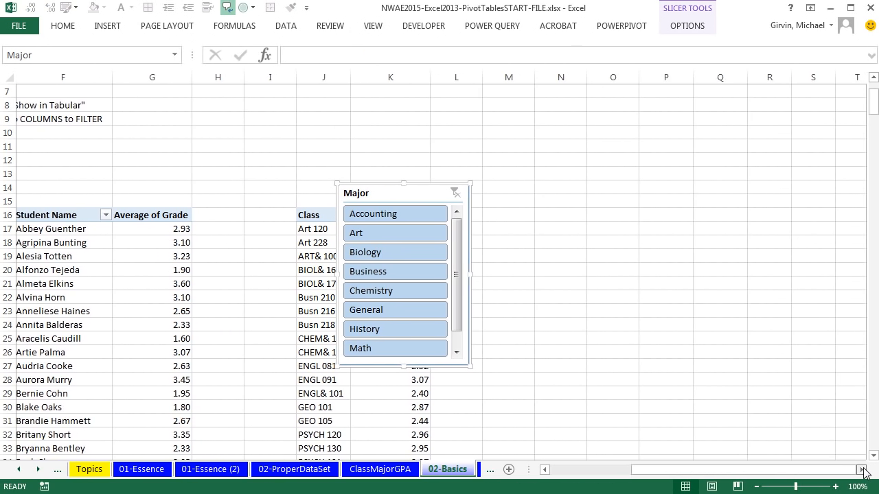
left_click(862, 471)
left_click_drag(285, 190, 449, 167)
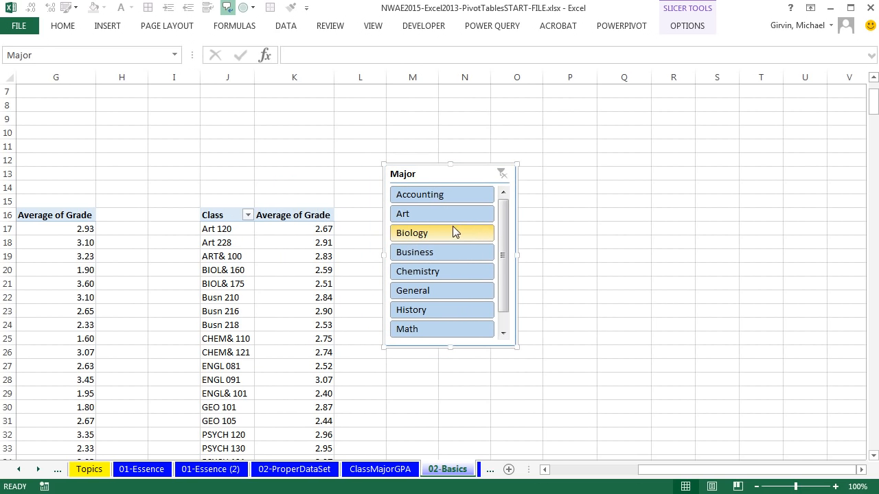
- Filter the class report with the Major slicer by Art, Chemistry and Biology in turn
left_click(431, 215)
left_click(431, 271)
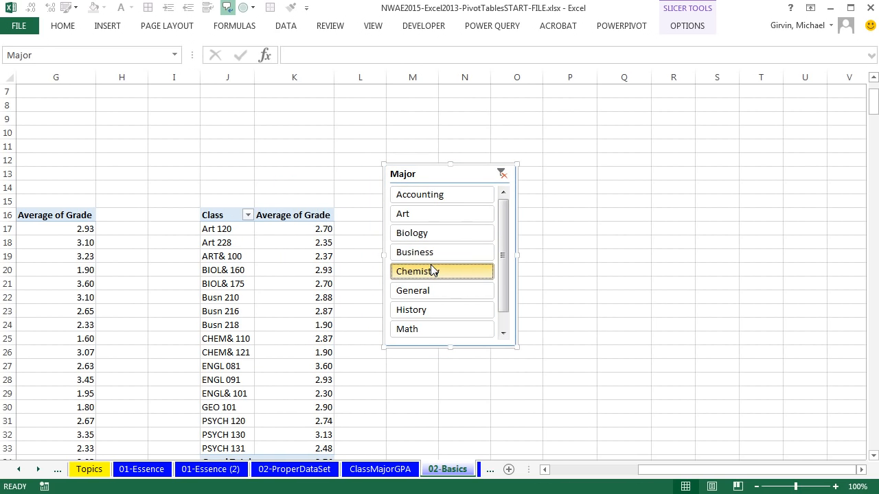
left_click(431, 234)
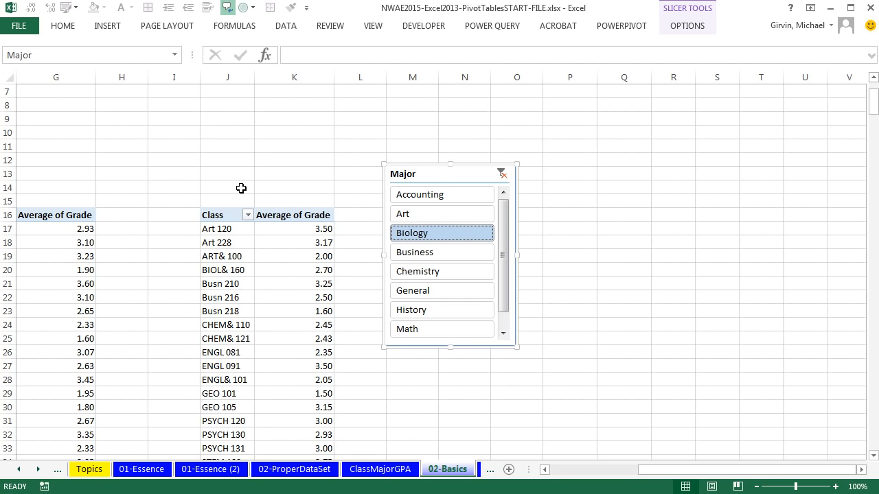
- Arrange the Major slicer's buttons in 2 columns and shorten the slicer to about 1.99" high
left_click(688, 26)
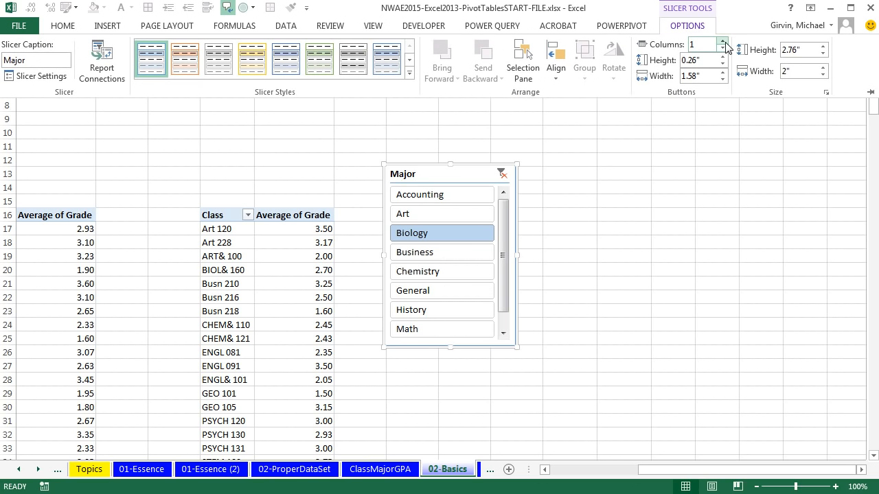
left_click(723, 41)
left_click(723, 42)
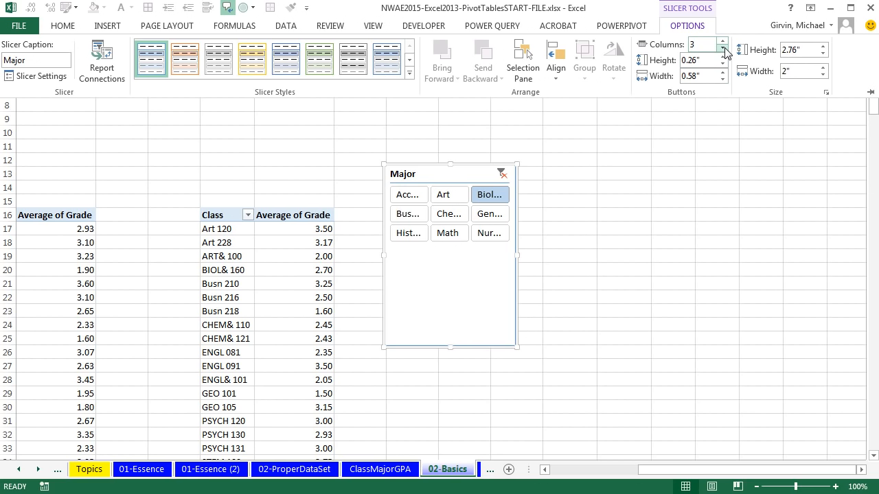
left_click(723, 56)
left_click(450, 349)
left_click_drag(449, 347, 451, 295)
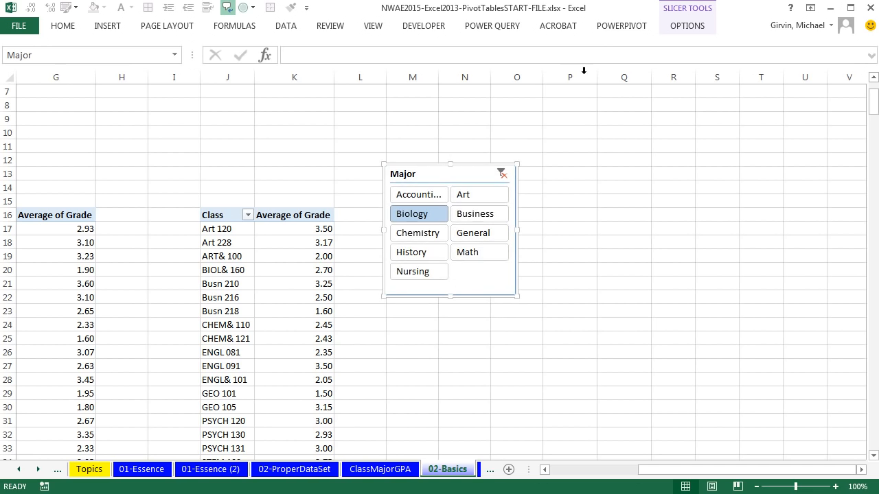
- Apply the light orange style to the Major slicer and move it beside the report, level with row 16
left_click(694, 27)
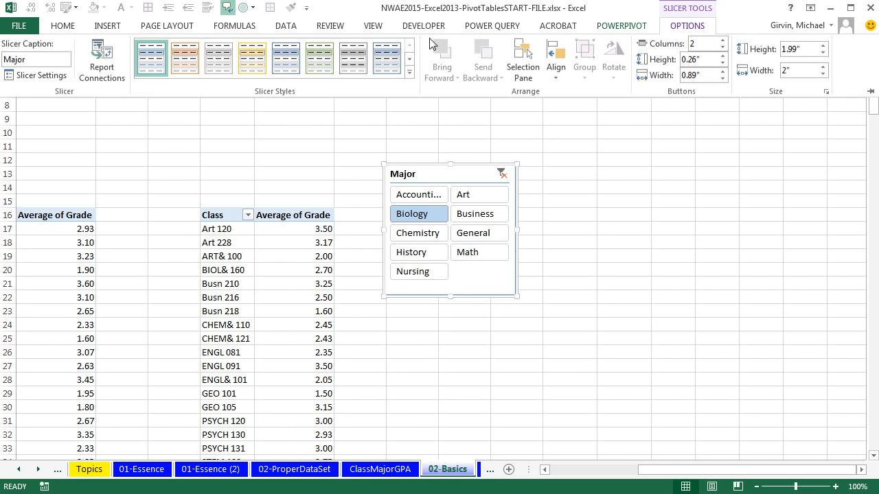
left_click(185, 61)
left_click(440, 176)
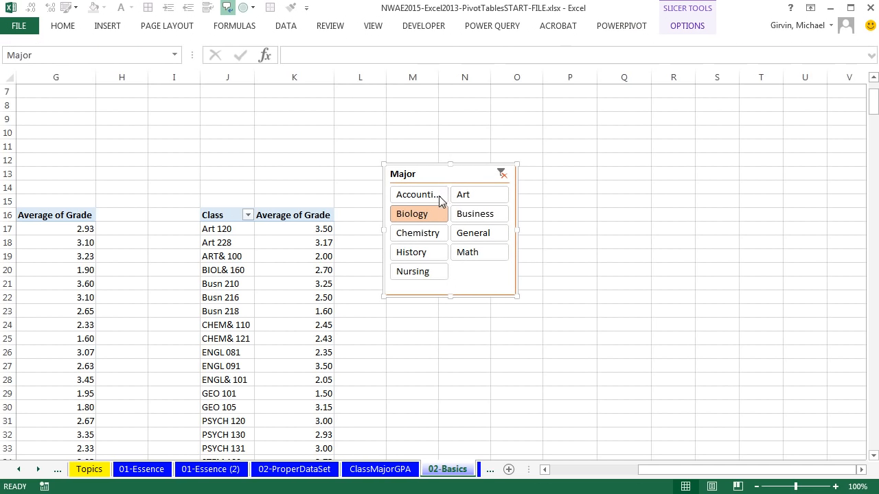
left_click_drag(423, 177, 393, 229)
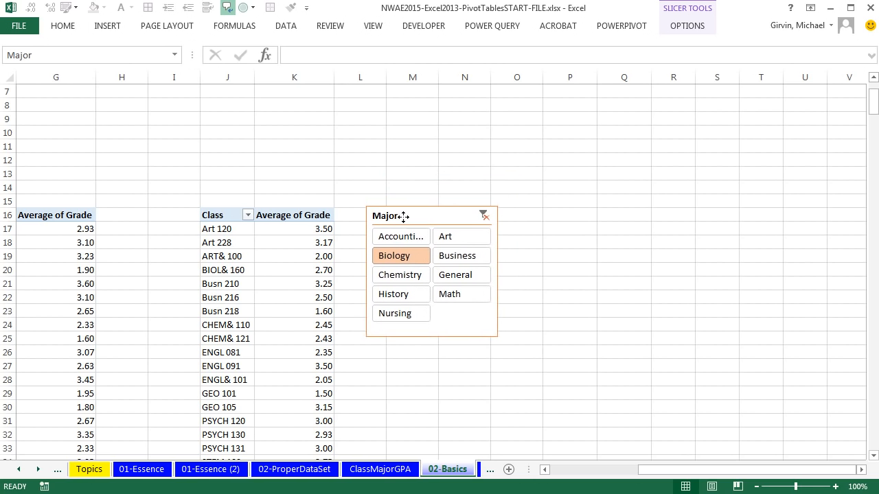
- Filter the class report to Art with the Major slicer, and clear the slicer's filter
left_click(453, 246)
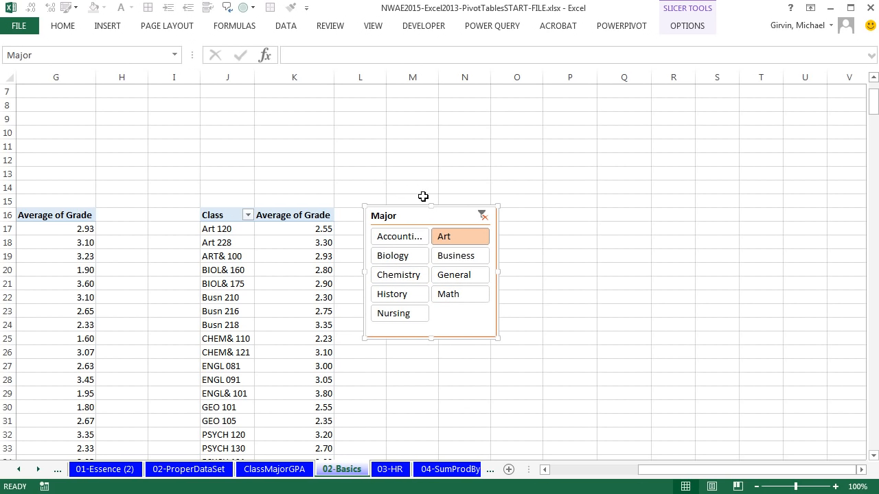
left_click(483, 217)
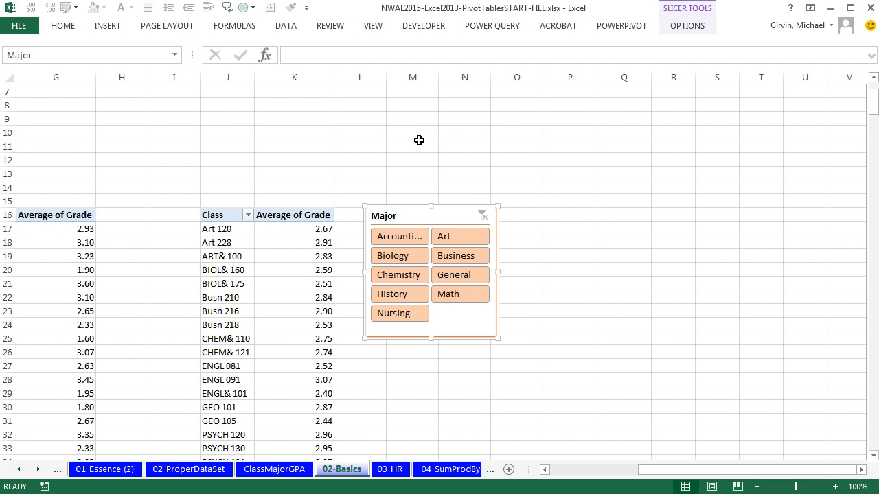
- Filter the class report to both Accounting and Business with the Major slicer
left_click(304, 287)
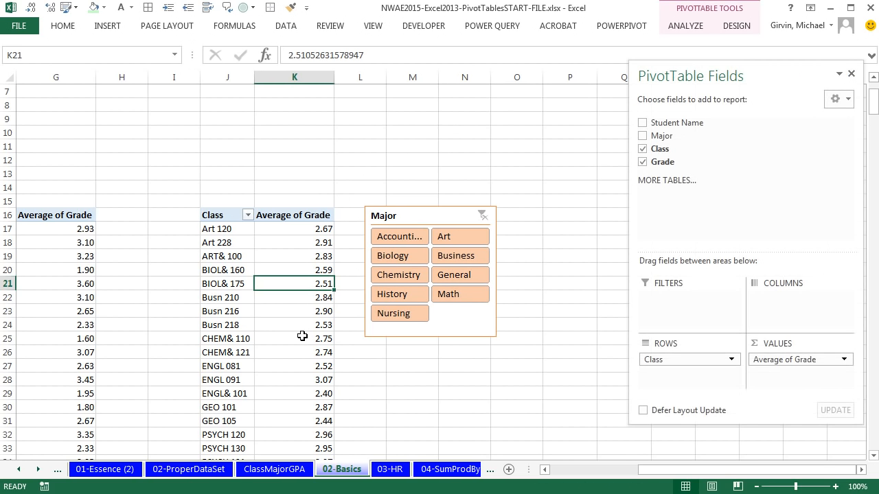
left_click(303, 339)
left_click(302, 379)
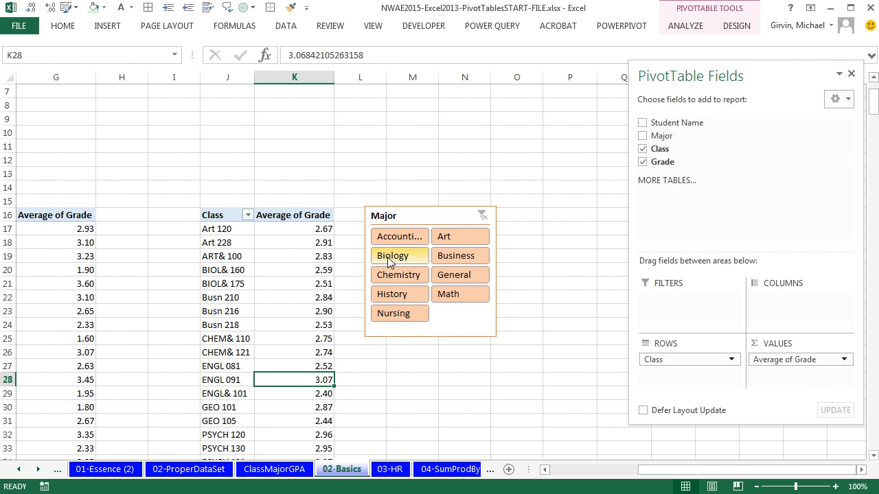
left_click(403, 239)
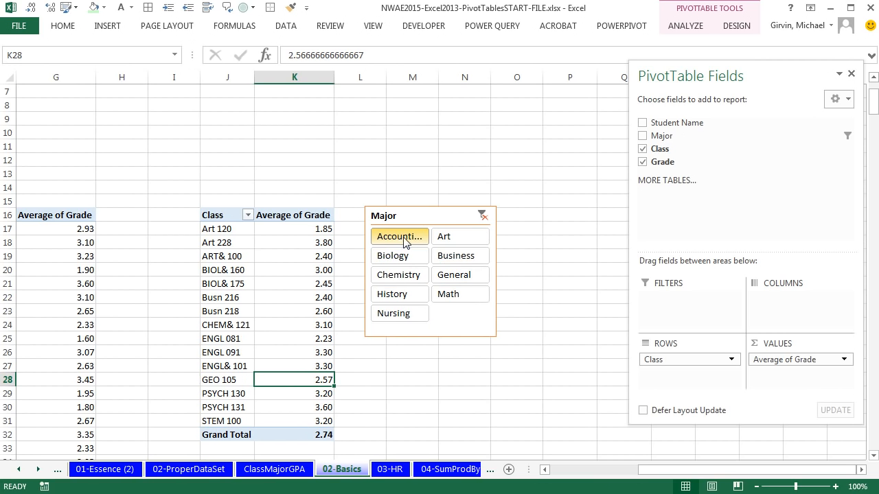
left_click(453, 257, "ctrl")
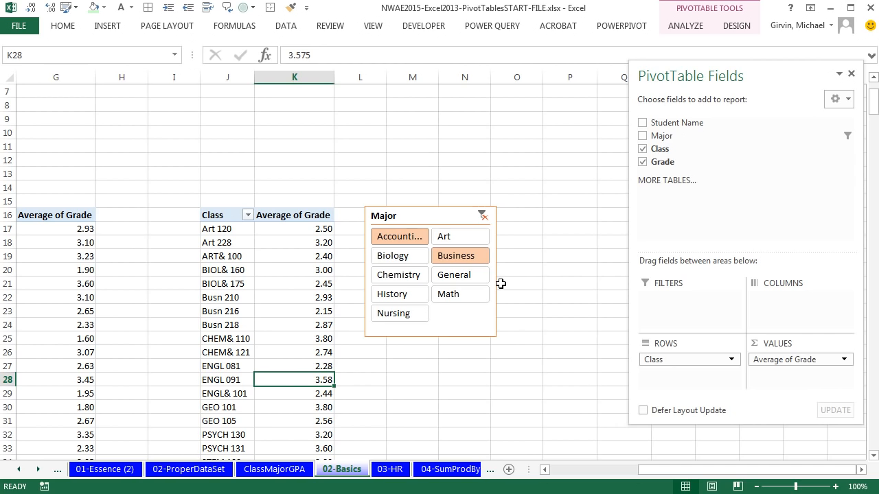
- Filter the class report to Accounting with the Major slicer, add Business to the selection, and clear the slicer's filter
left_click(400, 238)
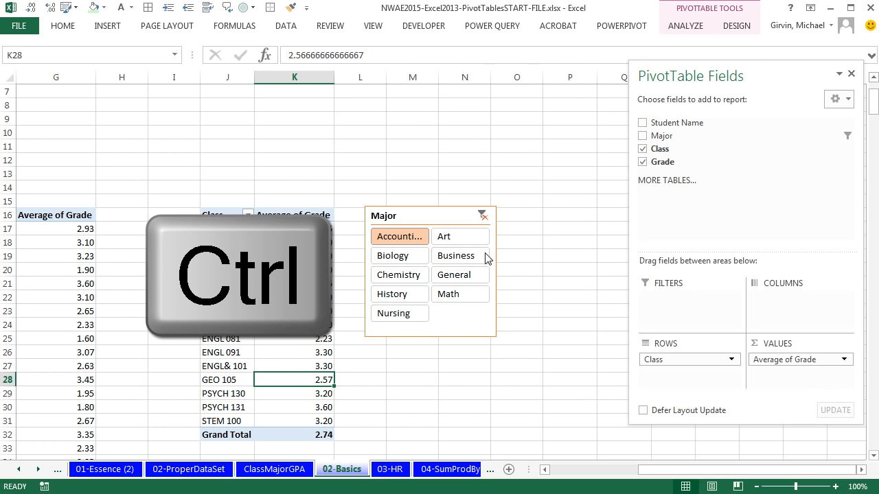
left_click(473, 258, "ctrl")
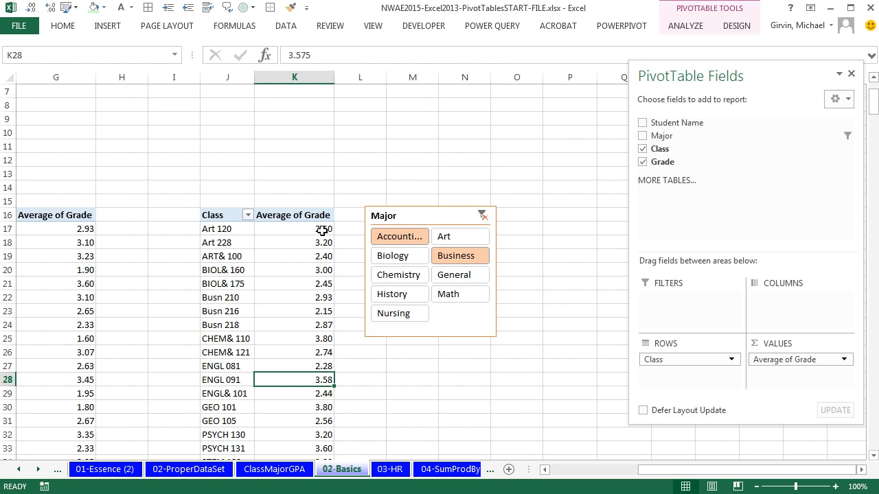
left_click(482, 217)
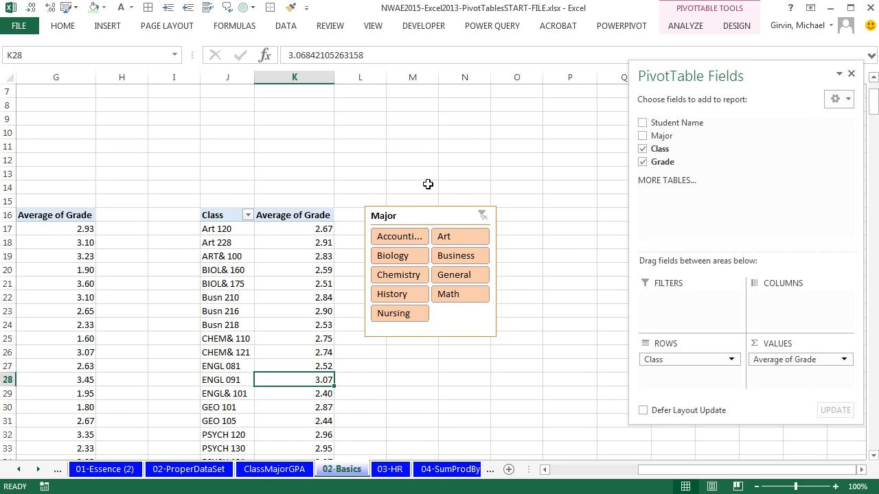
- Go to the 03-HR sheet and examine the Department column from its header to the last record
left_click(390, 469)
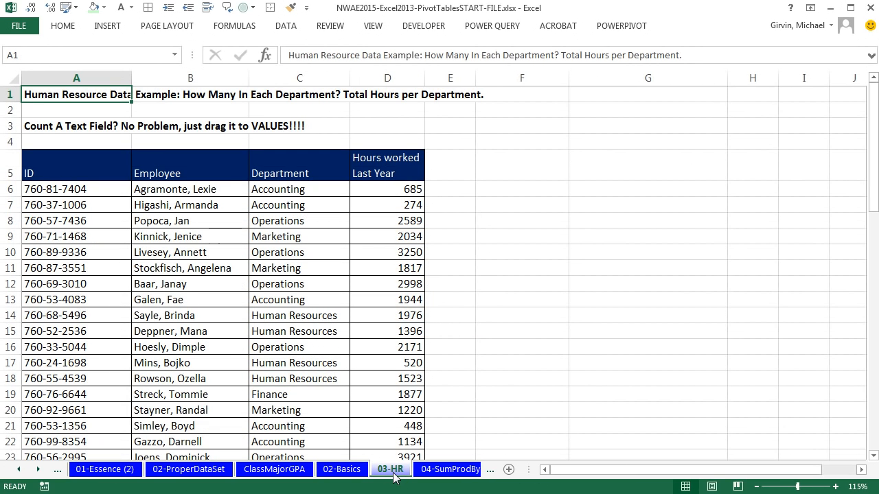
left_click(637, 100)
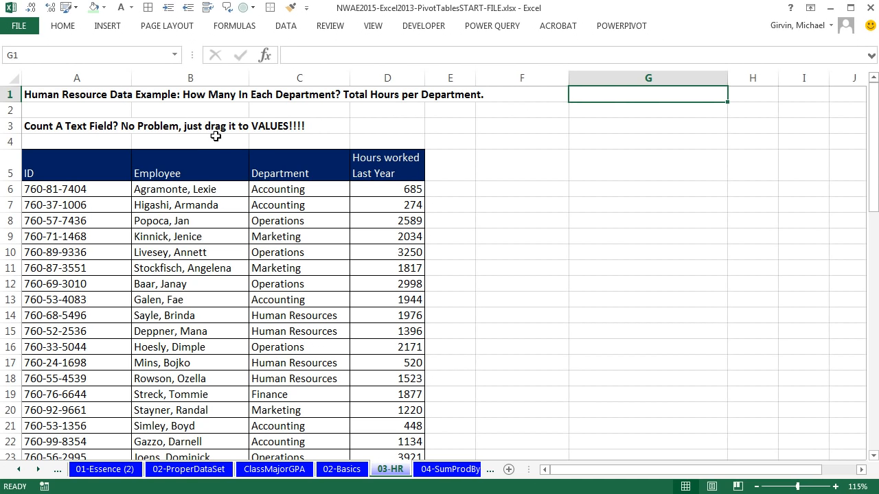
left_click(305, 173)
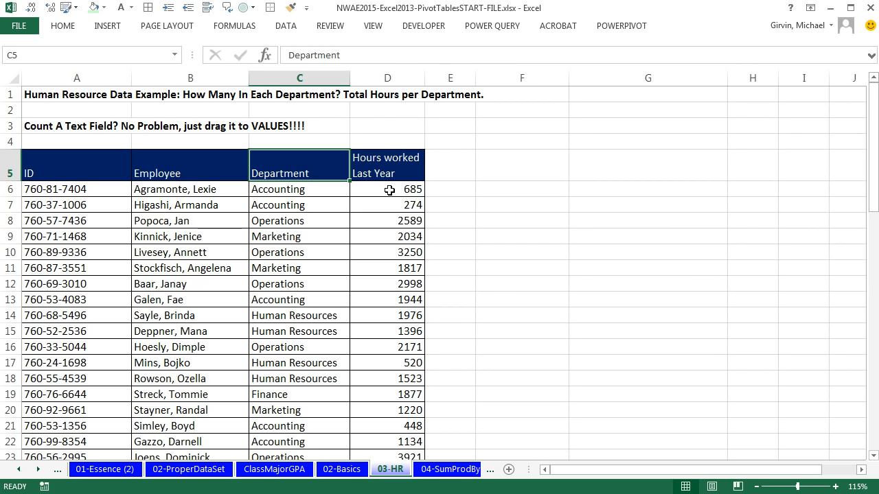
key("ctrl+Down")
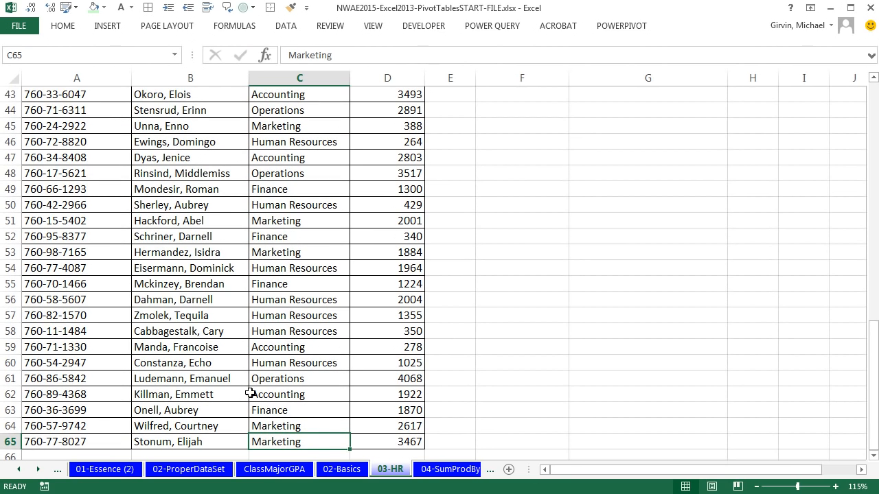
key("ctrl+Up")
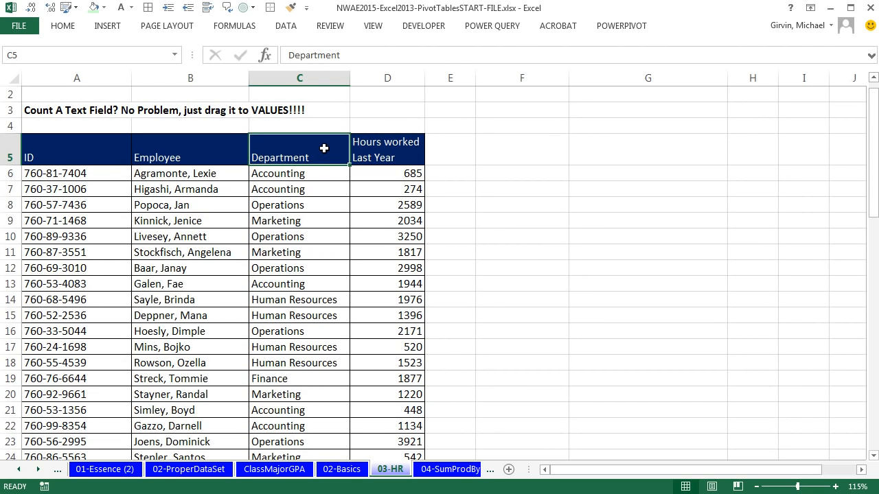
scroll(323, 148, "up", 1)
- Create a PivotTable from the human resource data in A5:D65, placed on the existing worksheet at cell G5
left_click(289, 204)
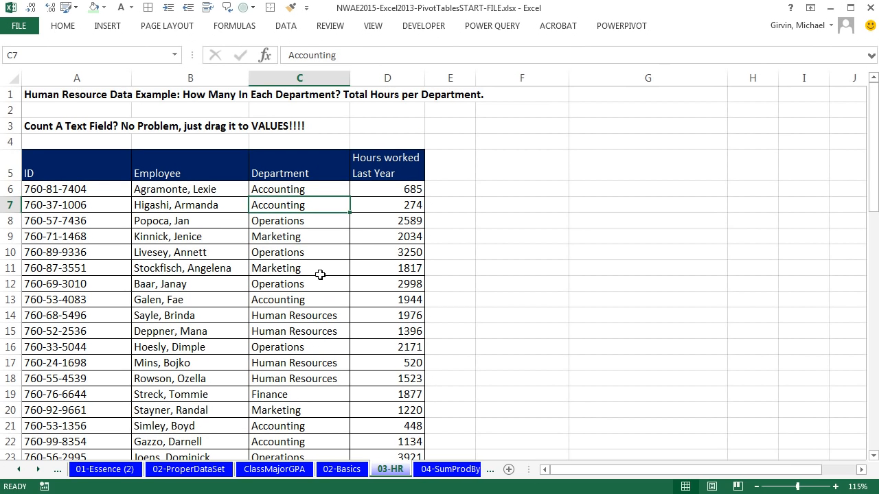
key("alt")
key("n")
key("v")
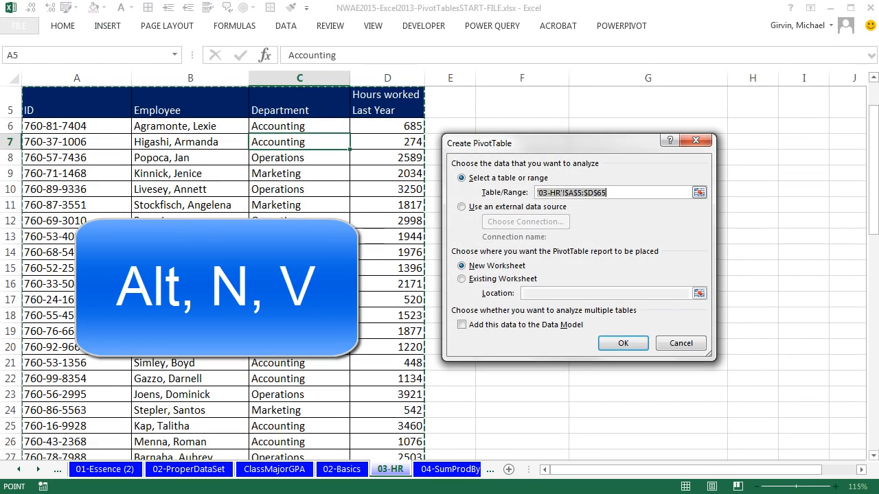
key("alt+e")
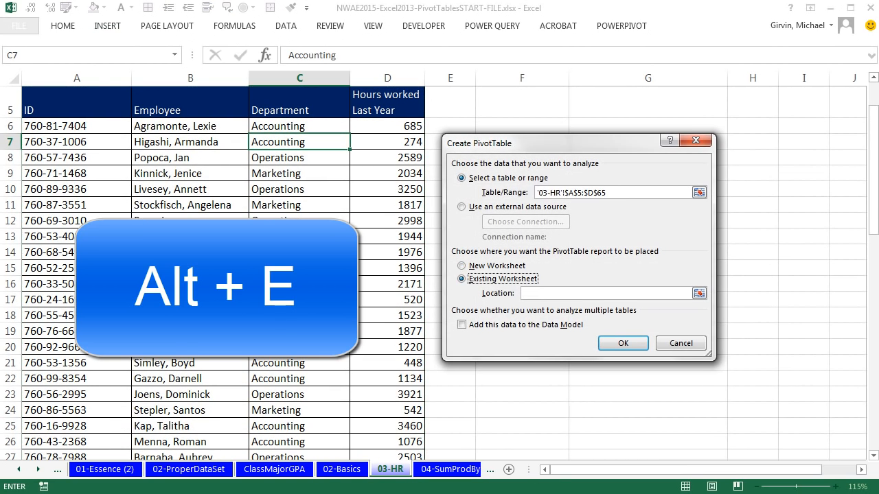
left_click(616, 99)
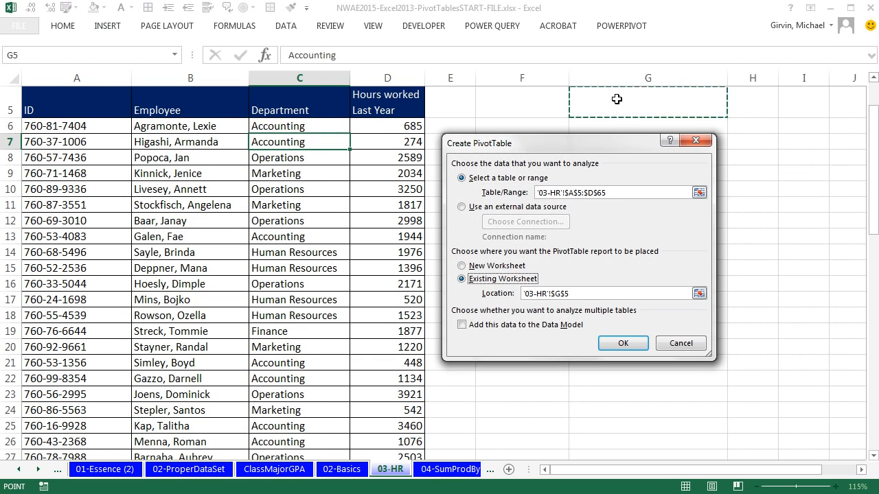
left_click(623, 343)
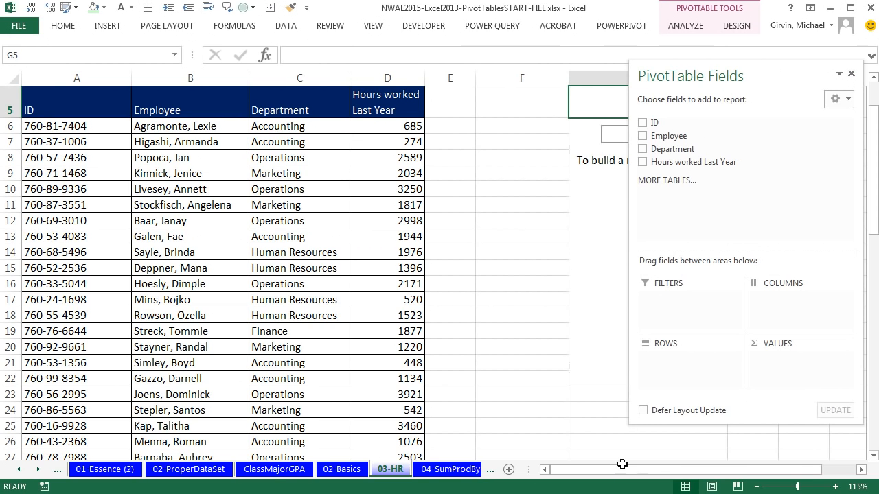
- Use Department as the PivotTable's row field and also as its value field to count the employees per department
left_click(862, 470)
left_click(861, 470)
left_click(862, 471)
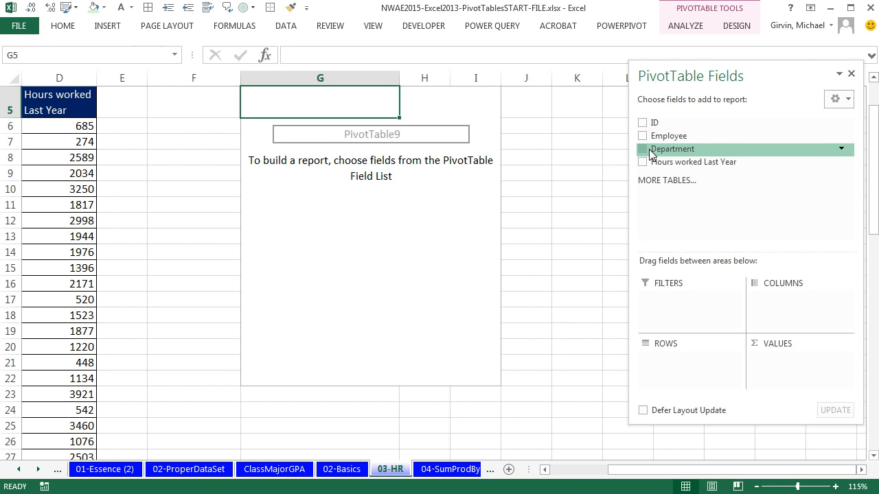
left_click_drag(651, 153, 694, 378)
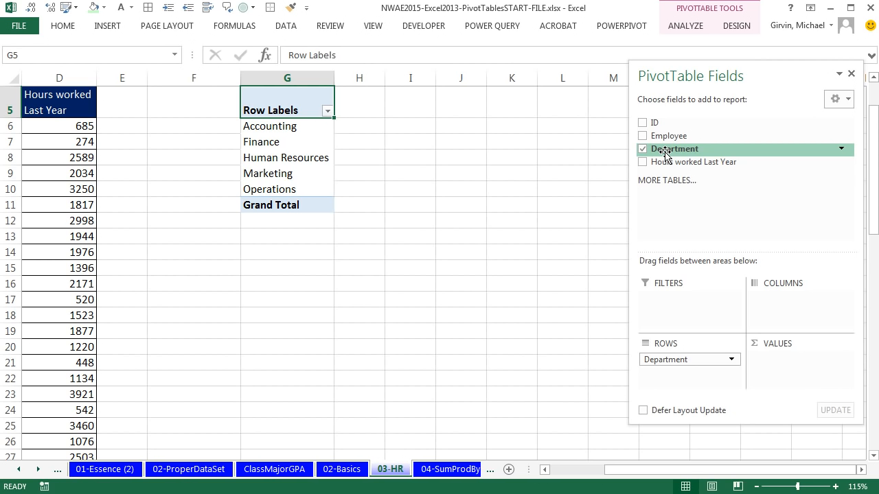
left_click_drag(665, 155, 787, 383)
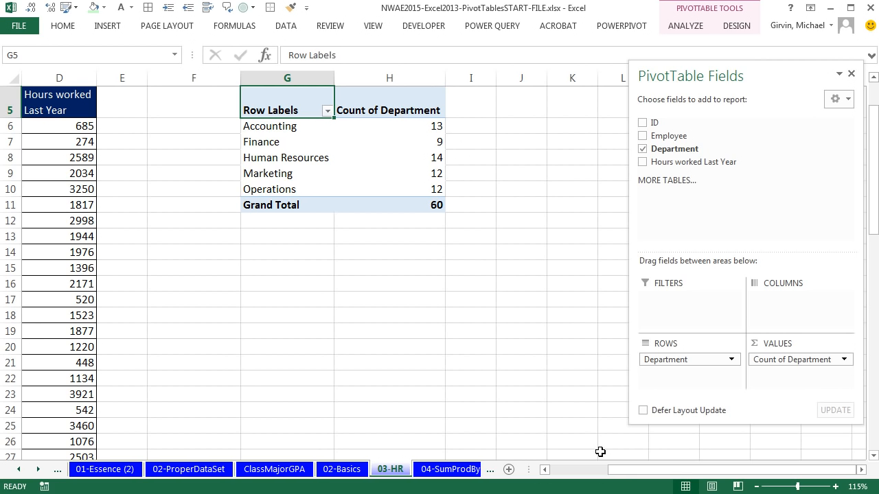
- Change the department count report's layout to Tabular Form
mouse_move(631, 472)
left_mouse_down()
mouse_move(605, 477)
mouse_move(614, 475)
left_mouse_up()
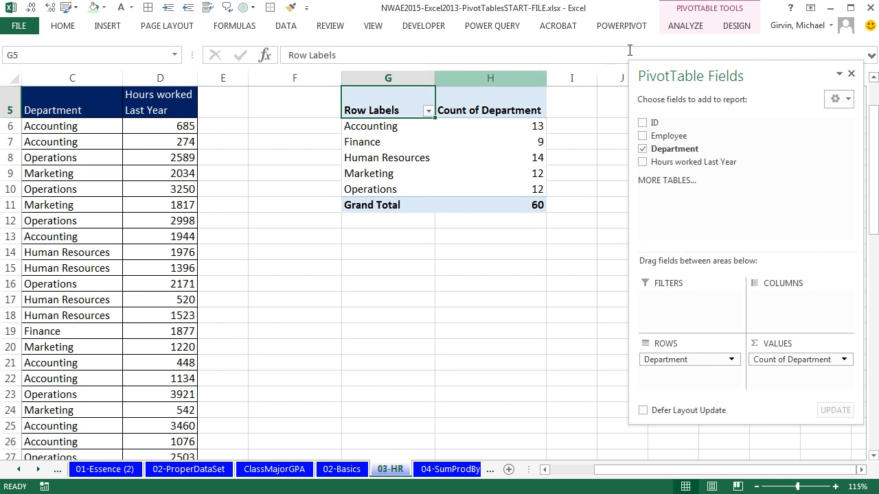
left_click(736, 25)
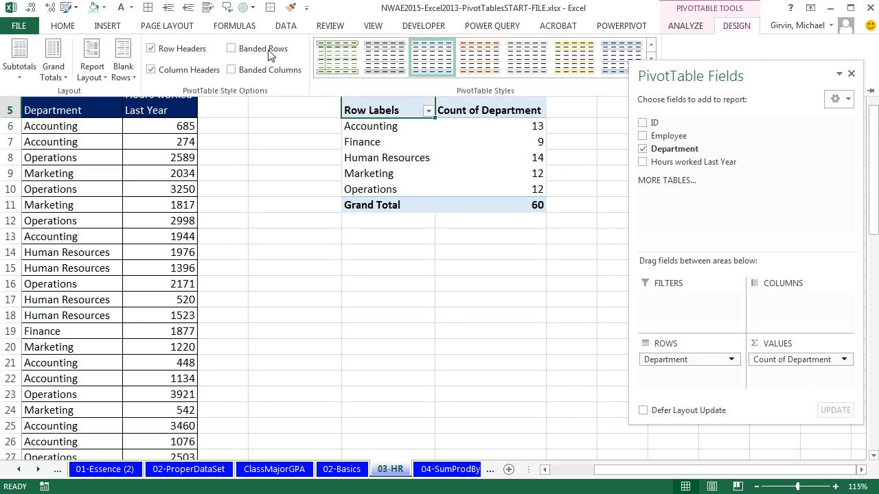
left_click(92, 69)
left_click(125, 160)
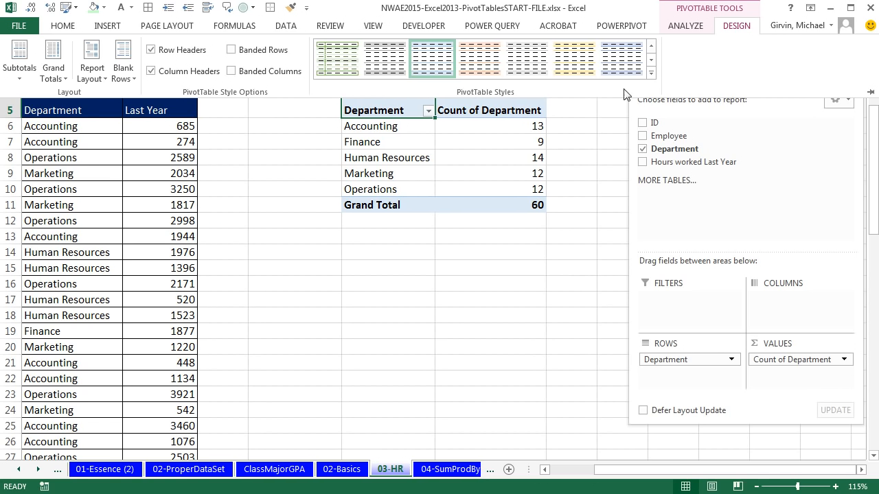
left_click(643, 106)
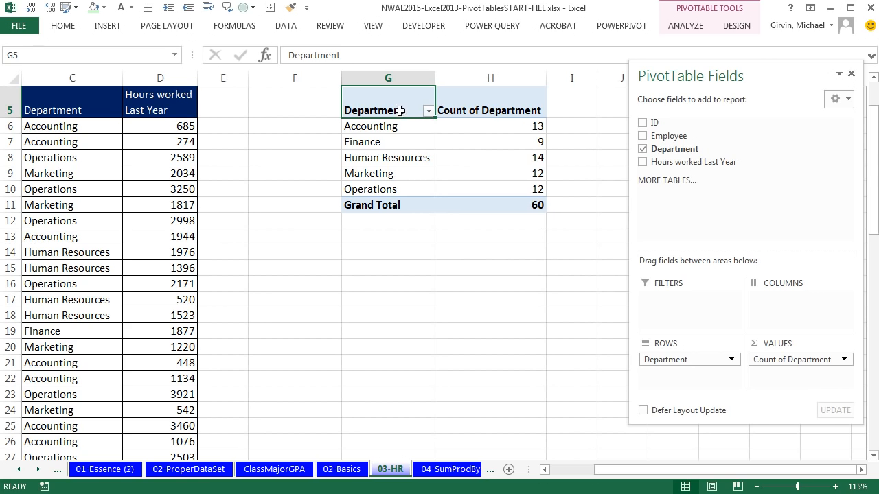
- Copy the whole department count PivotTable and paste the copy at cell G13
left_click_drag(373, 104, 511, 208)
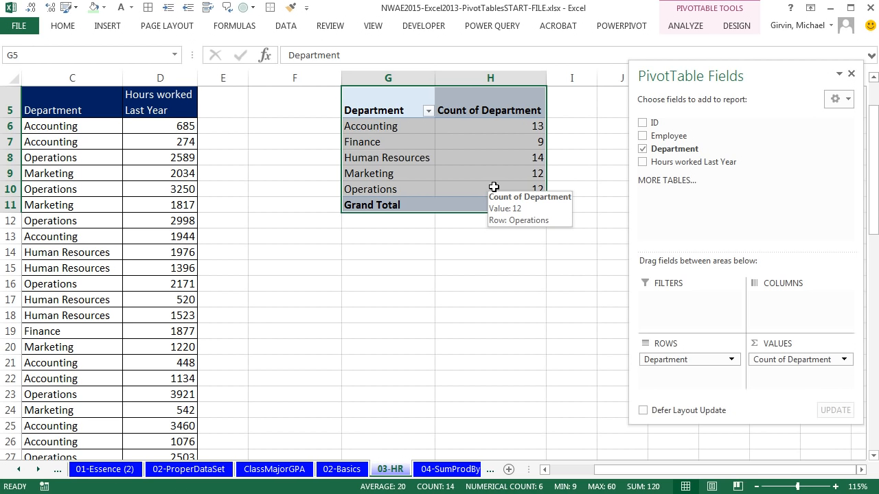
key("ctrl+c")
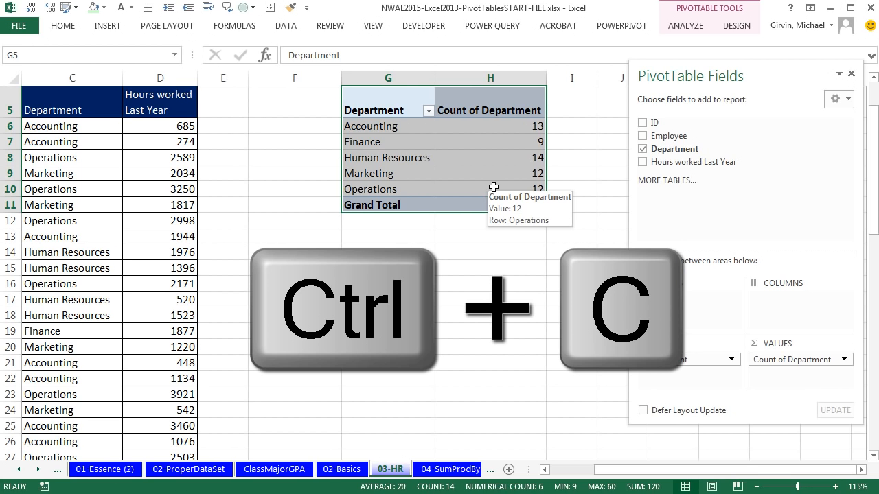
key("ctrl+c")
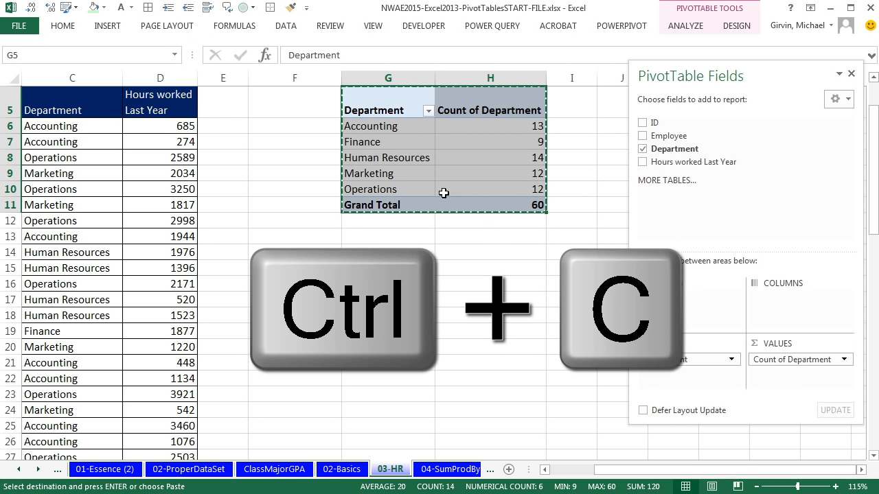
left_click(378, 239)
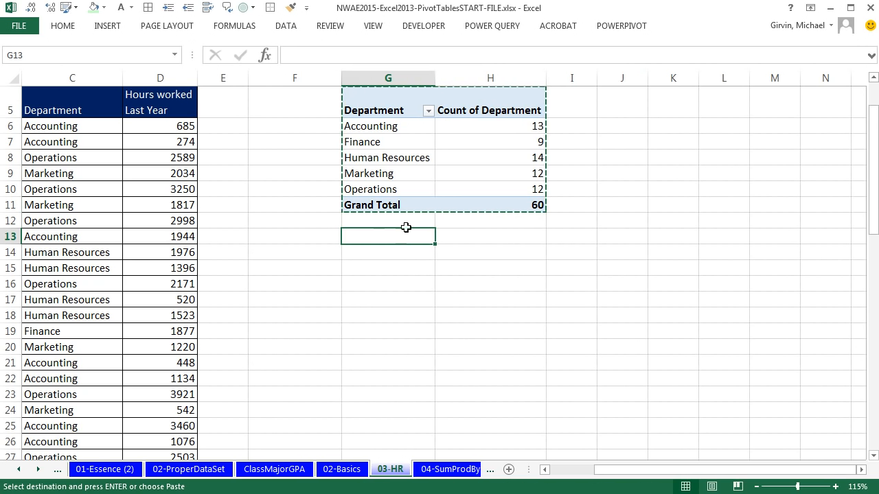
left_click(419, 143)
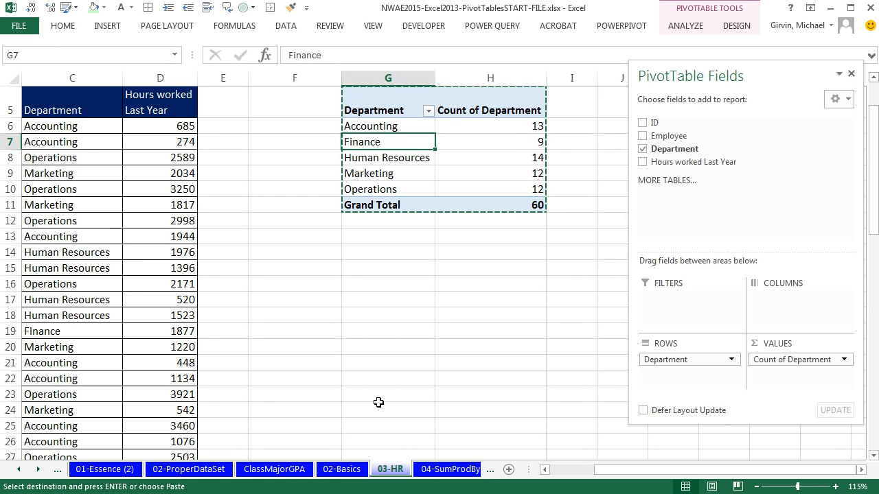
left_click(365, 239)
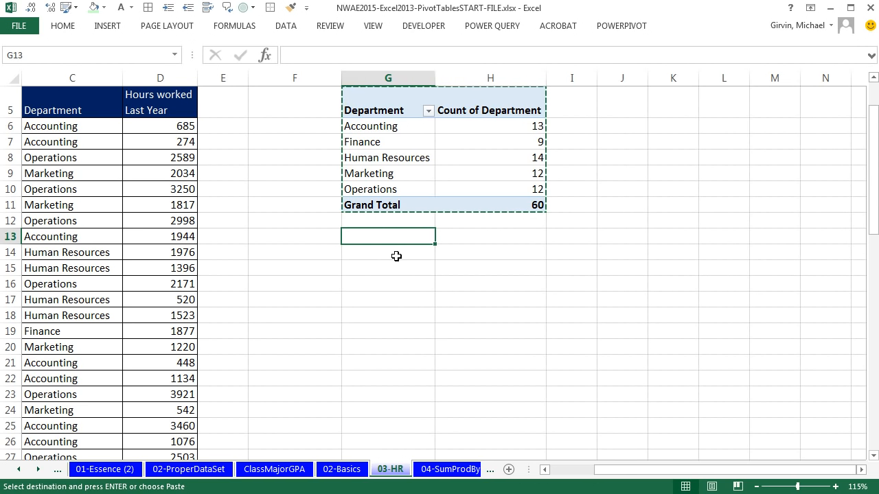
key("ctrl+v")
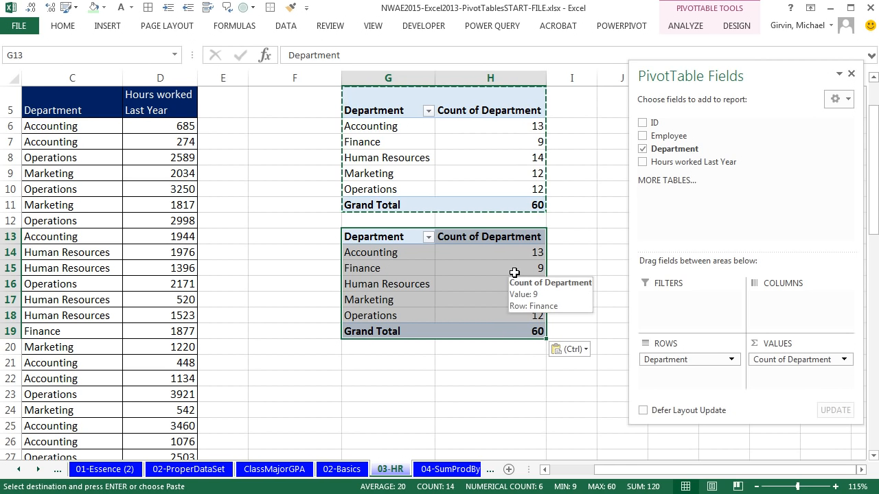
- In the copied PivotTable, replace the Department count with the sum of Hours worked Last Year
left_click(514, 272)
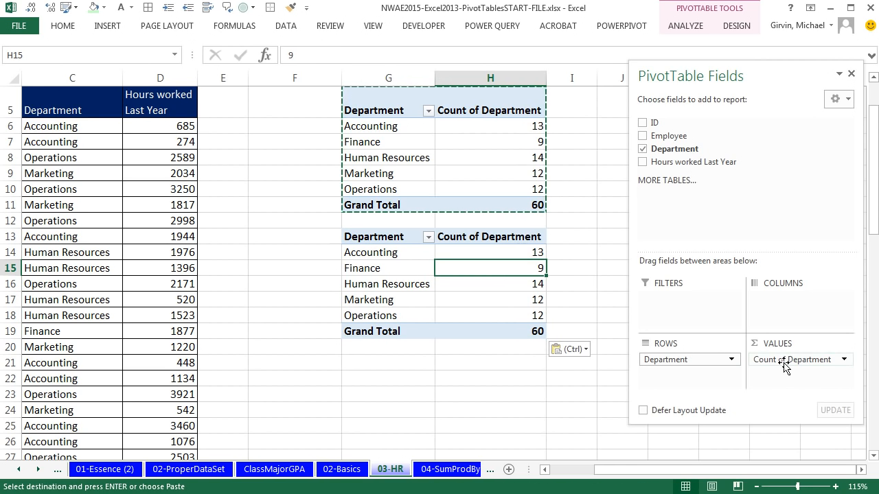
left_click_drag(785, 362, 793, 200)
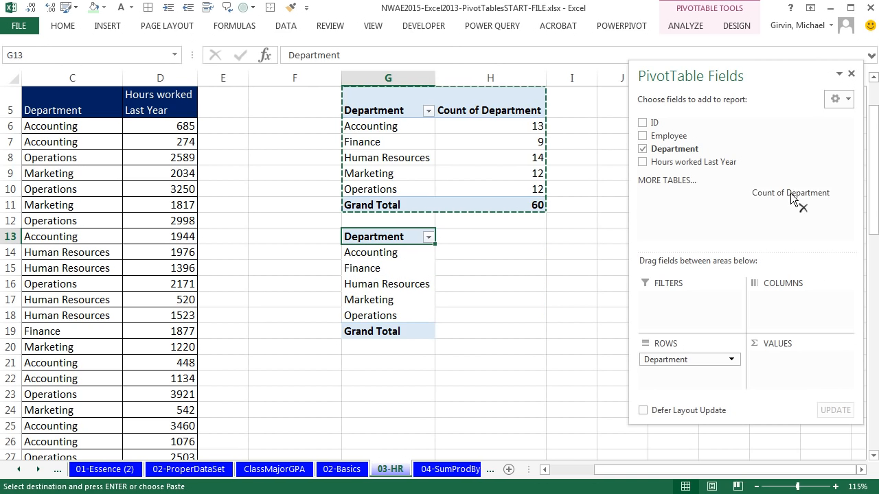
left_click_drag(664, 164, 804, 371)
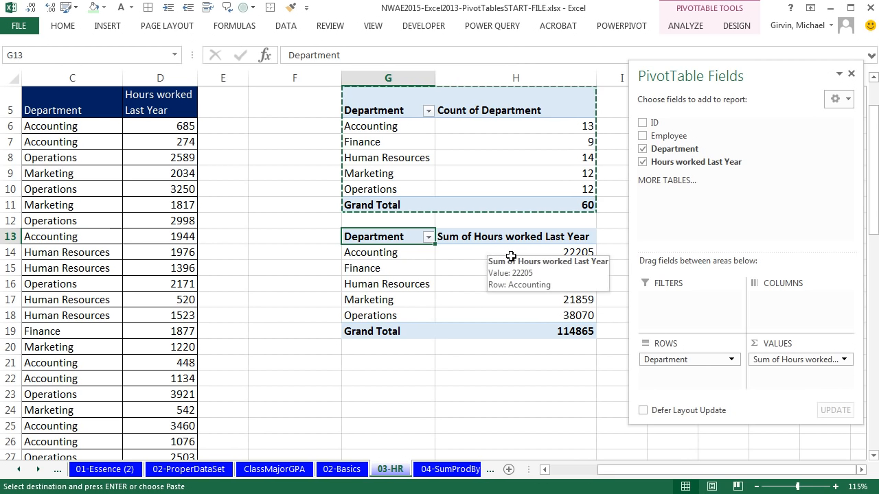
- Rename the value column of the lower PivotTable, in cell H13, as "Total Hours"
left_click(506, 240)
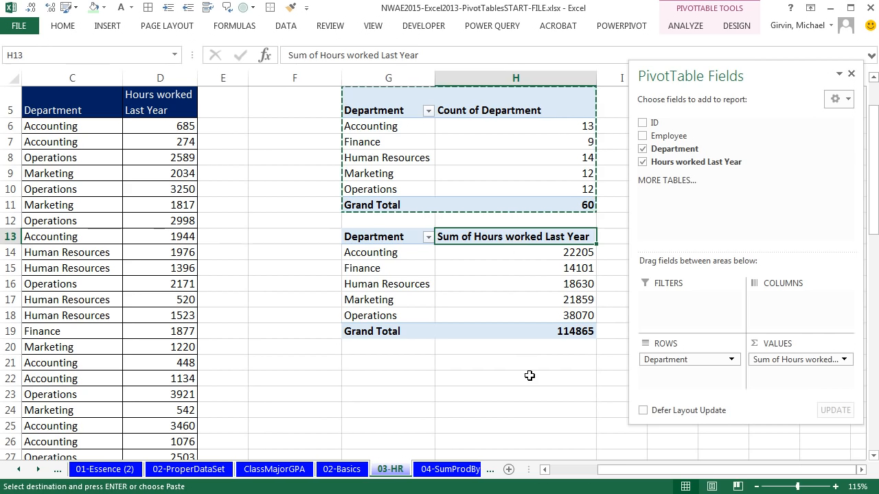
type("To")
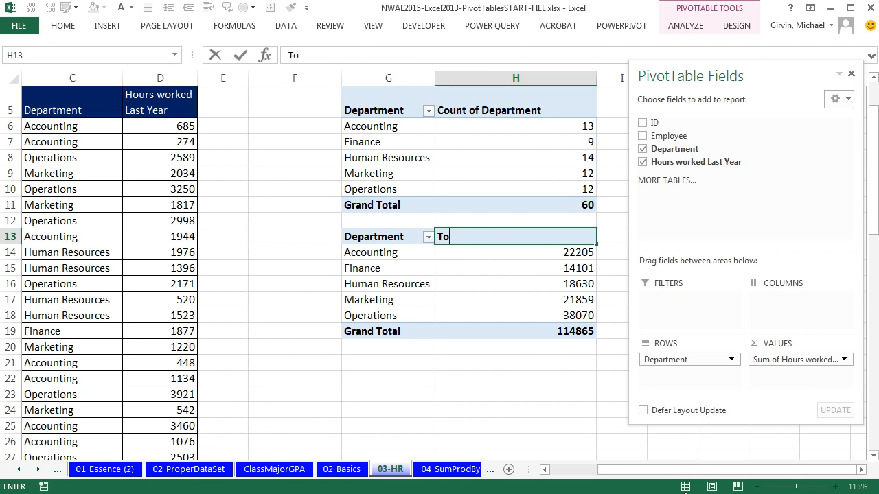
type("tal Hours")
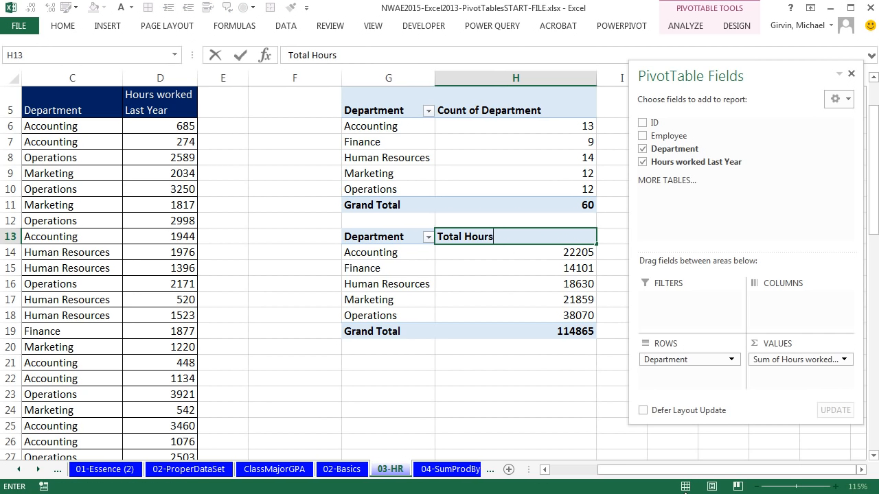
key("Return")
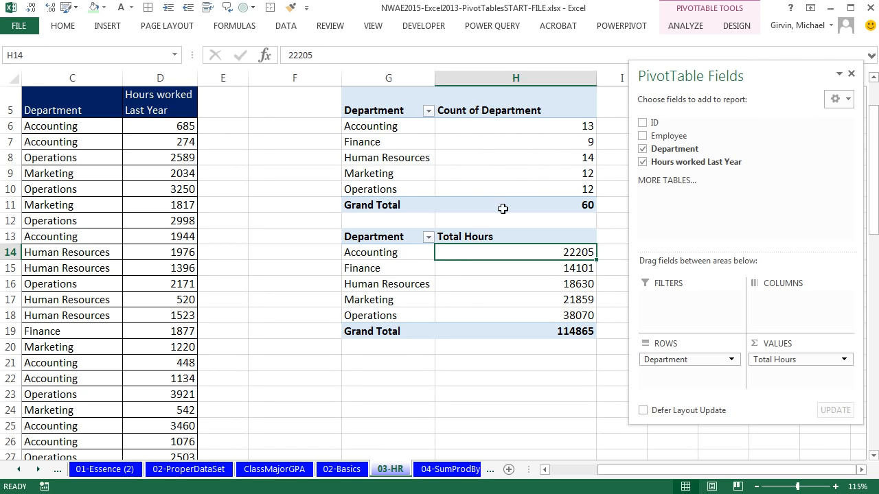
- Format the Total Hours values of the lower PivotTable as Number with a 1000 separator and 0 decimal places
mouse_move(487, 300)
right_click(481, 271)
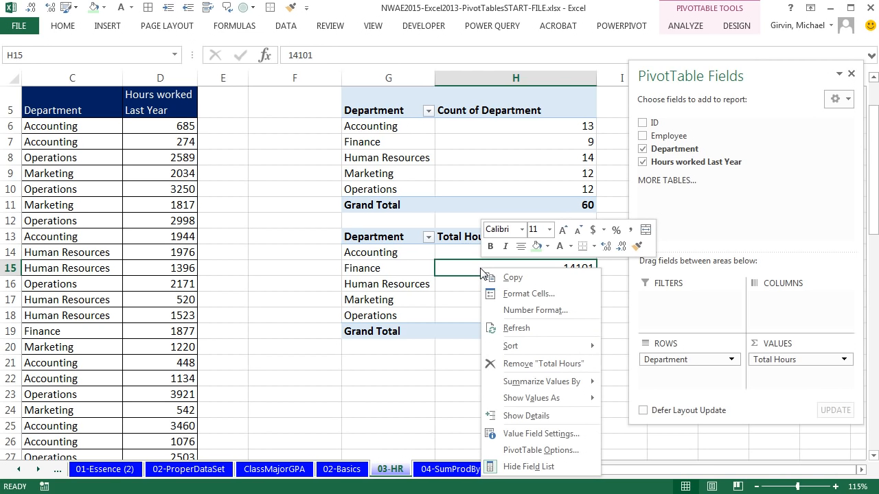
left_click(526, 311)
left_click(381, 219)
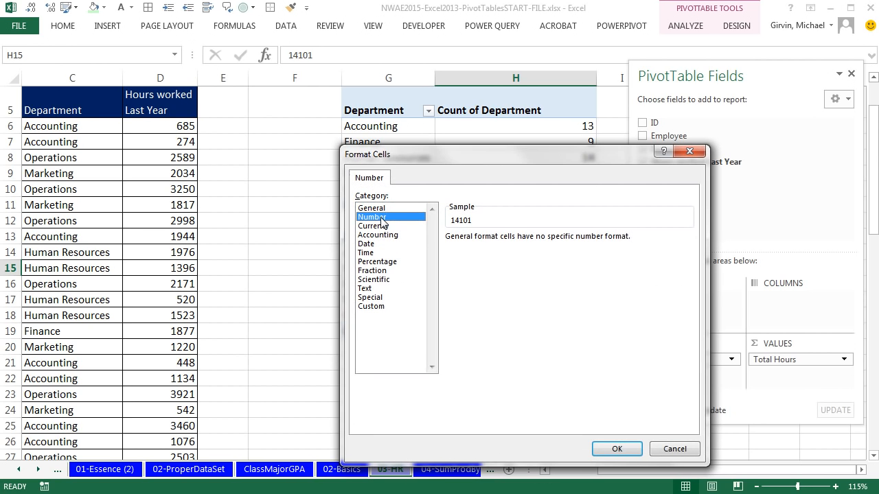
left_click(449, 255)
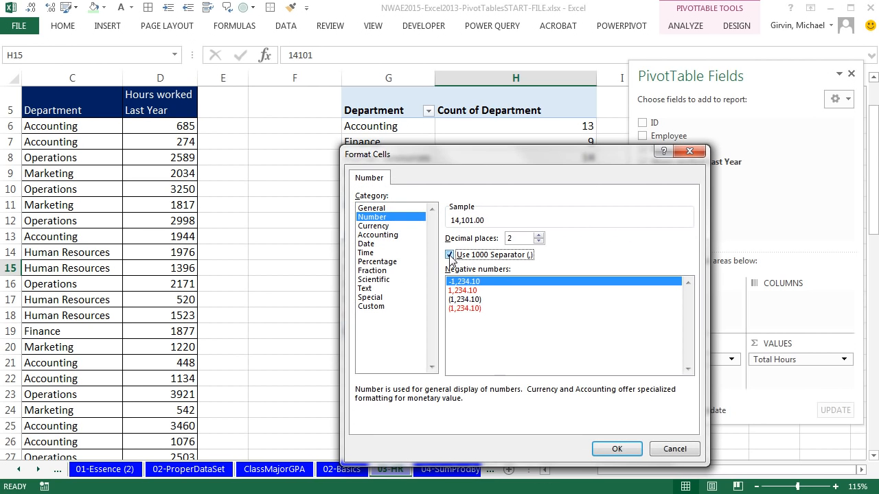
left_click(539, 241)
left_click(538, 241)
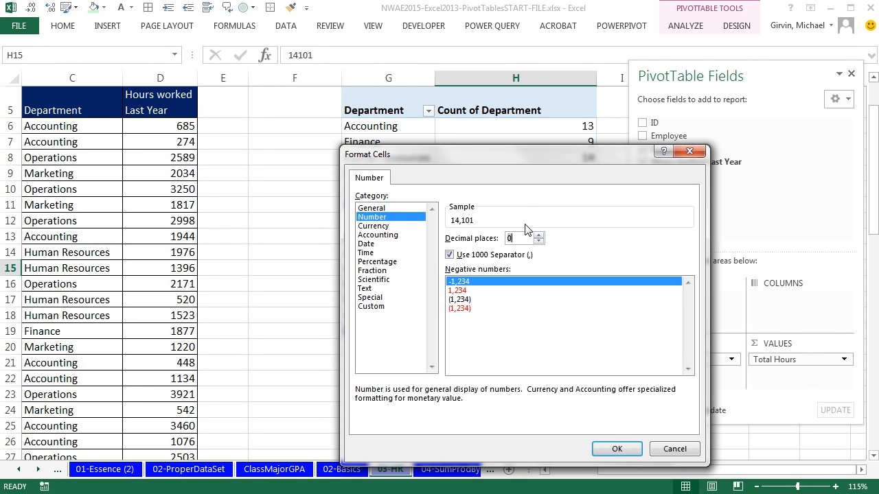
left_click(615, 447)
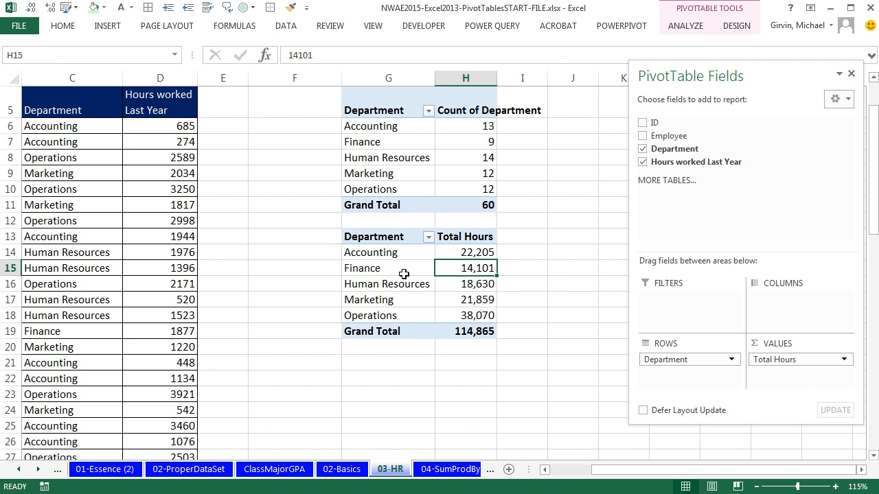
- Turn off autofitting column widths on update for the lower PivotTable and widen column H to fit the Count of Department heading
right_click(447, 271)
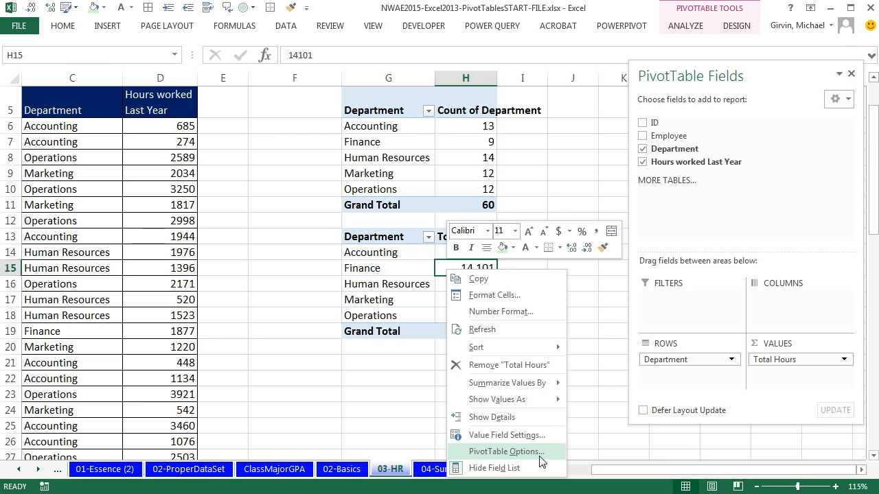
left_click(493, 452)
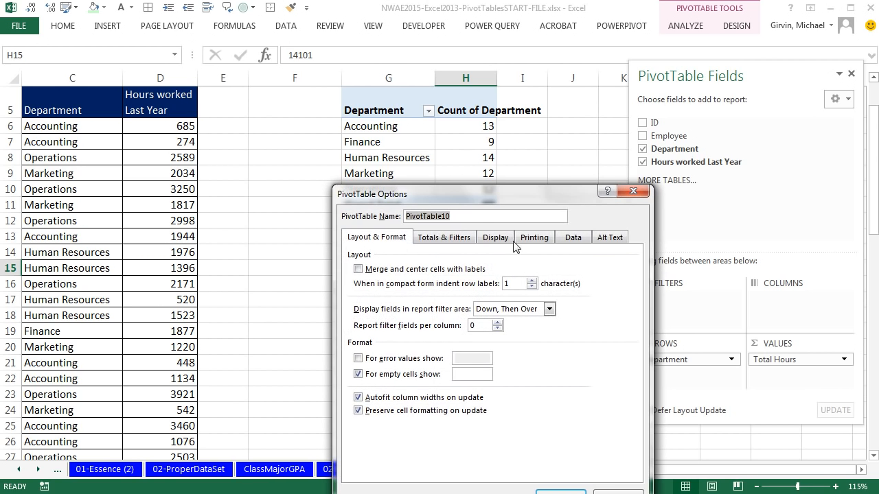
left_click_drag(504, 195, 537, 103)
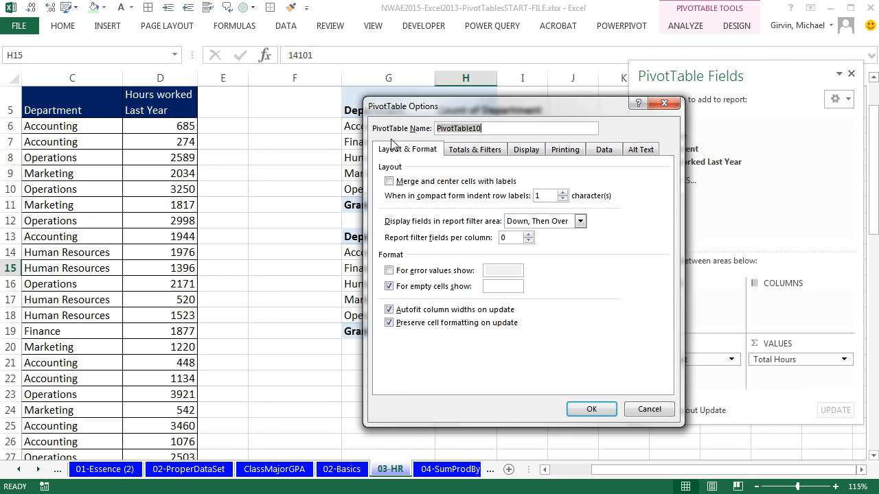
left_click(394, 311)
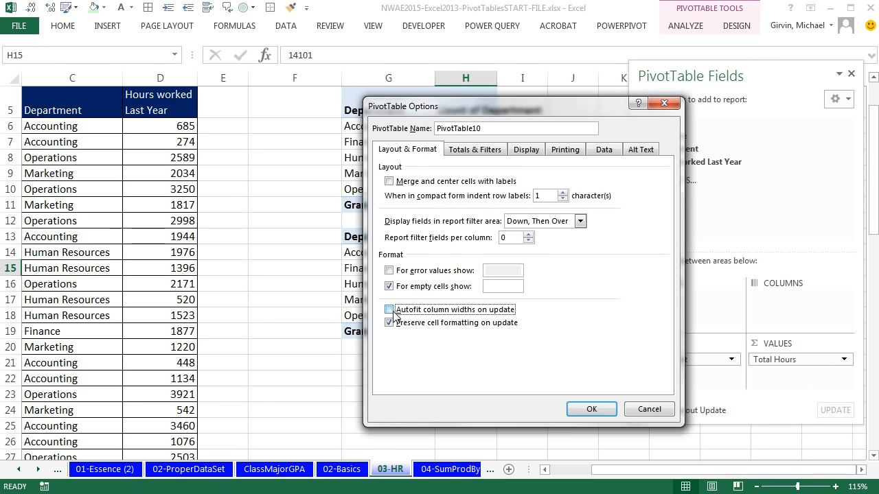
left_click(590, 410)
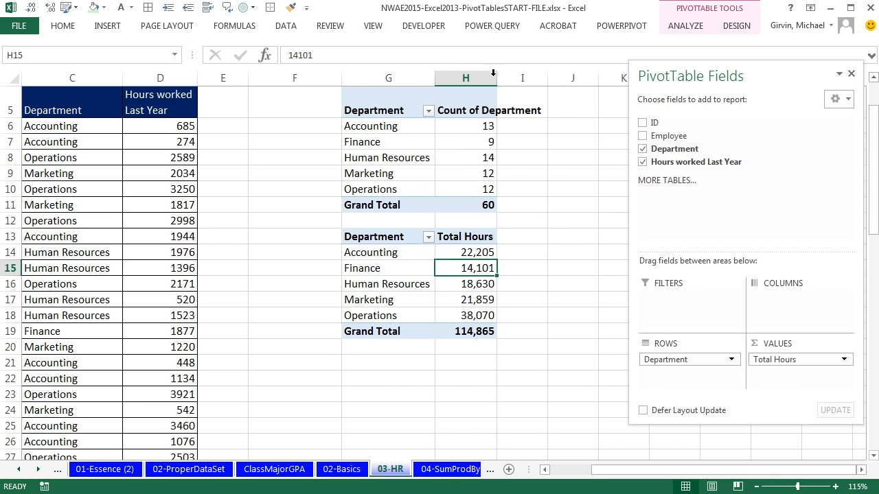
left_click_drag(496, 76, 554, 73)
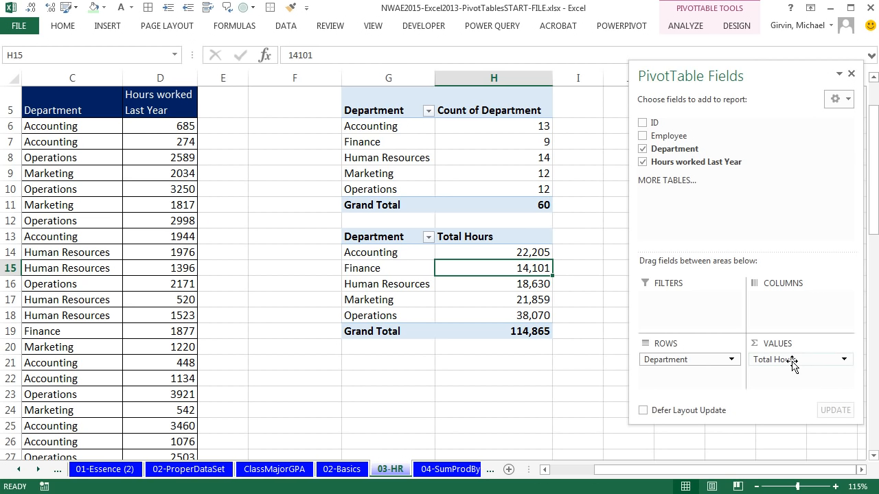
- Replace Total Hours in the lower PivotTable's values with a fresh sum of Hours worked Last Year, and undo the change
left_click_drag(797, 362, 767, 184)
left_click_drag(667, 149, 786, 377)
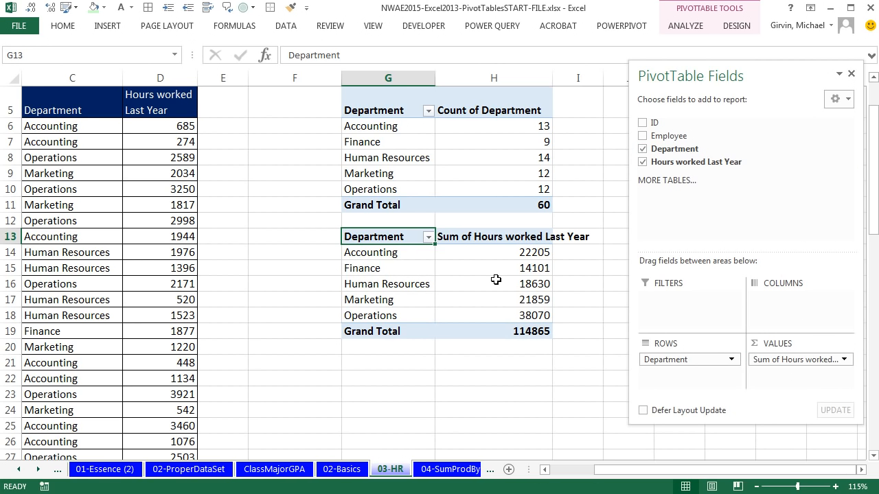
key("ctrl+z")
key("ctrl+z")
key("ctrl+z")
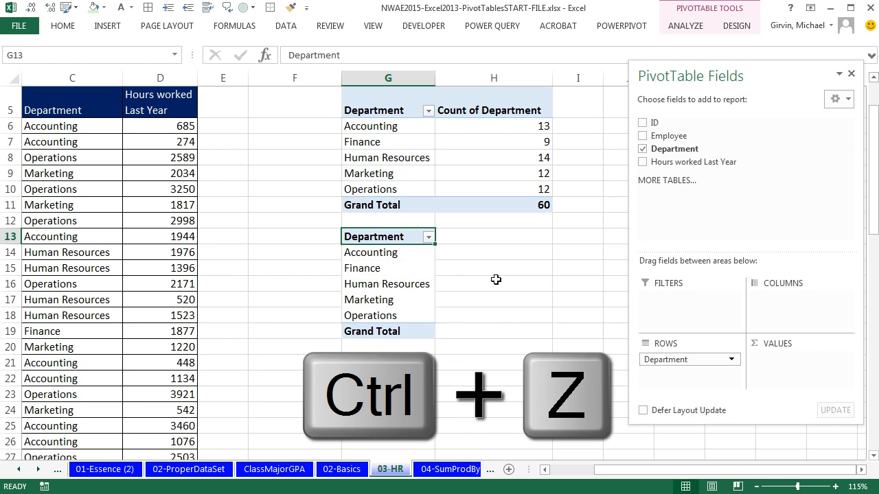
key("ctrl+z")
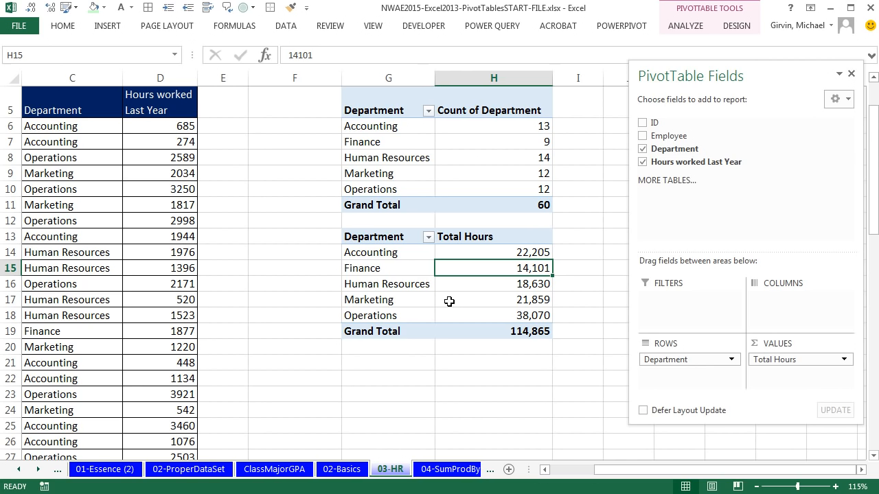
- Go to the 04-SumProdByM&Y sheet and examine how far its sales data extends down the Sales Rep column
left_click(38, 470)
left_click(39, 469)
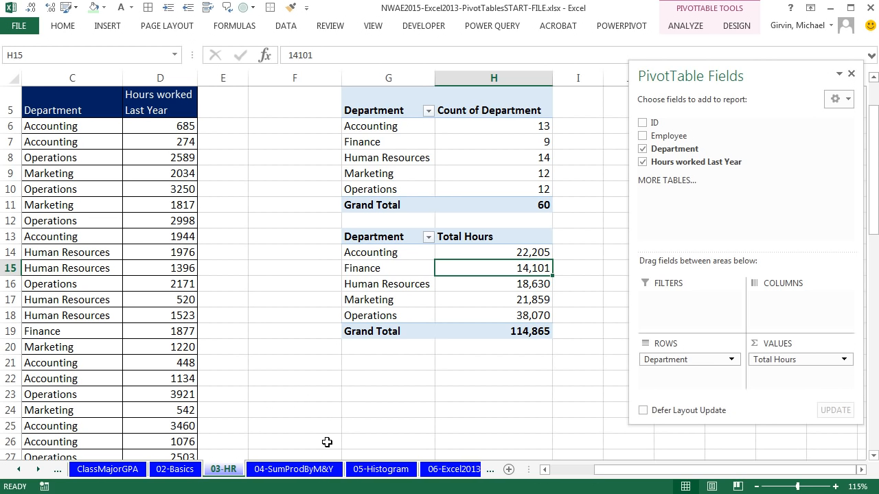
left_click(329, 473)
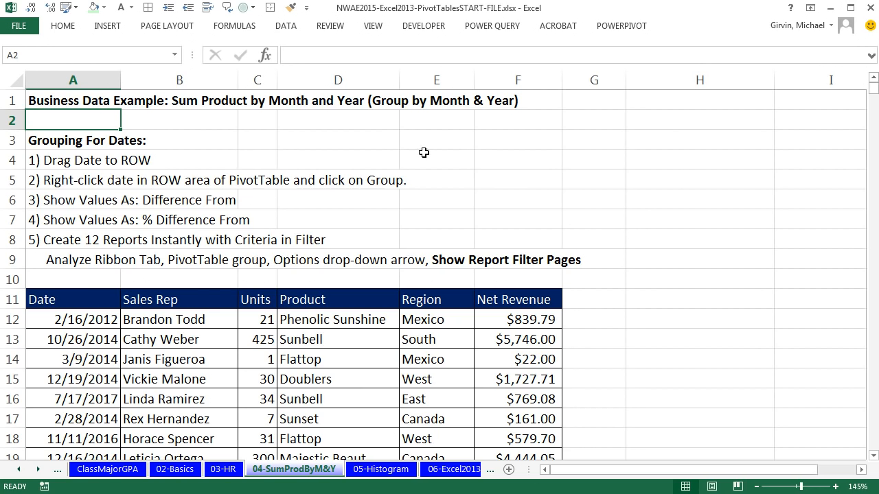
left_click(188, 321)
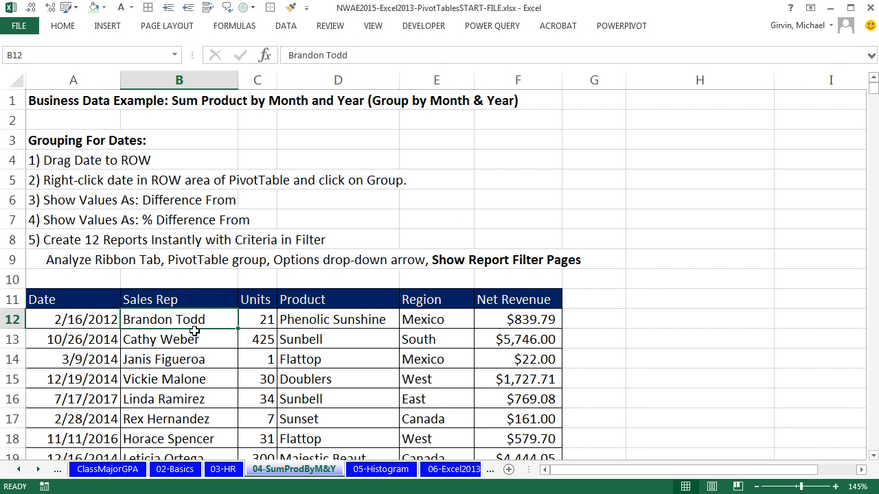
key("ctrl+Down")
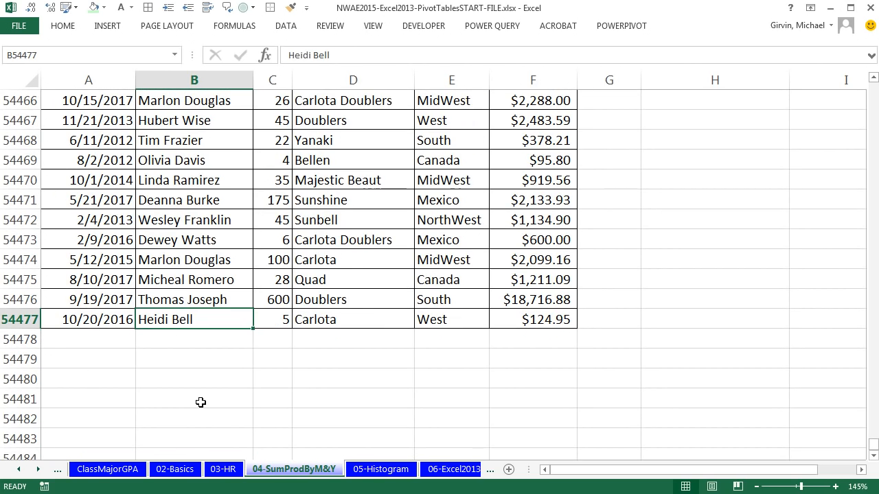
key("ctrl+Up")
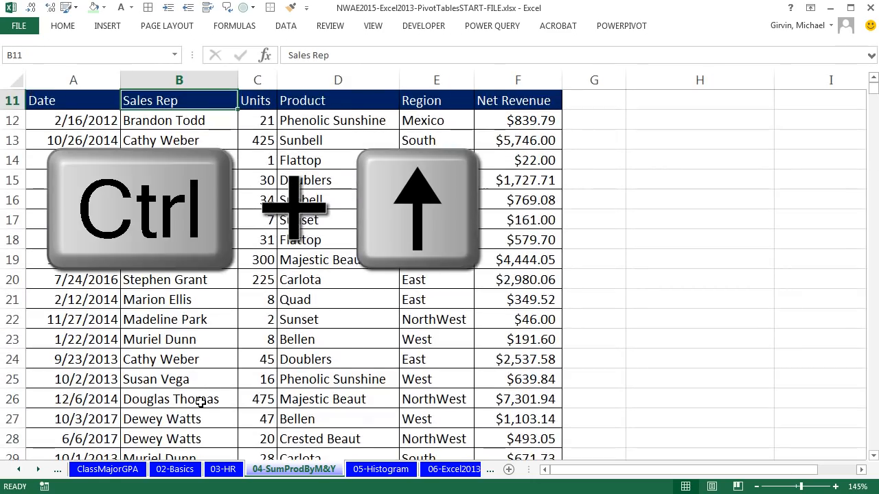
scroll(200, 402, "up", 4)
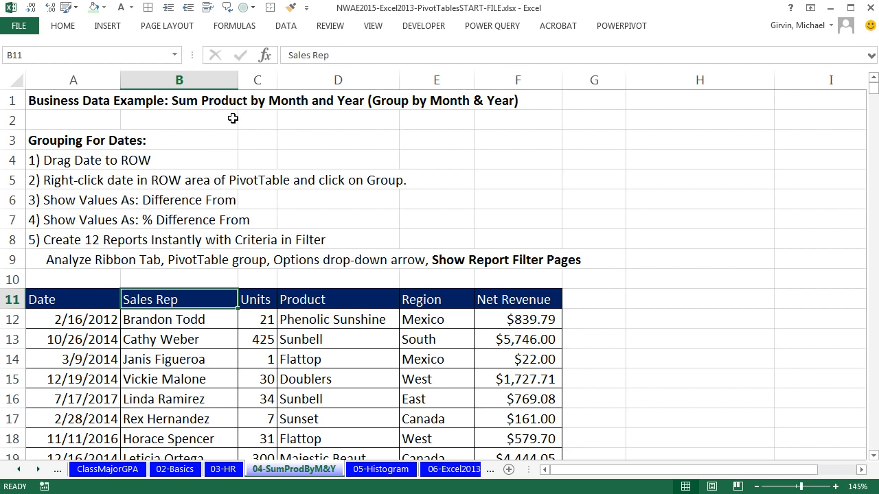
- Create a PivotTable on a new worksheet from the sales data on 04-SumProdByM&Y, range A11:F54477
left_click(321, 321)
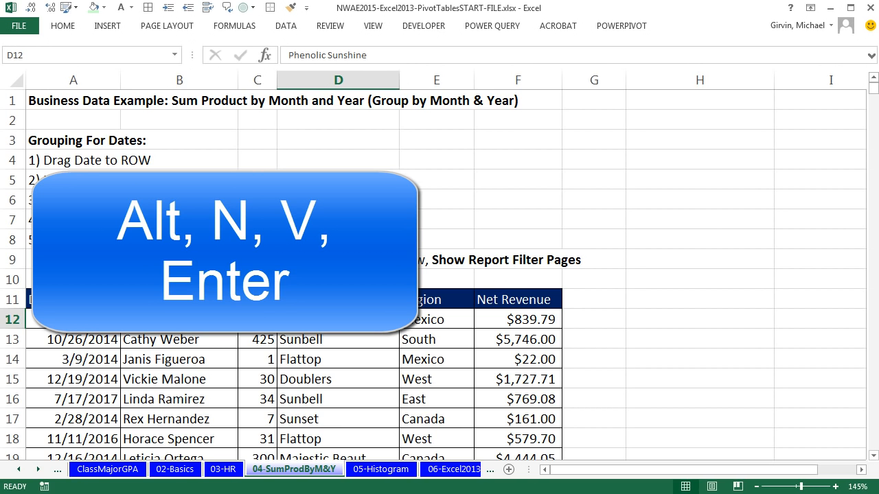
key("alt")
key("n")
key("v")
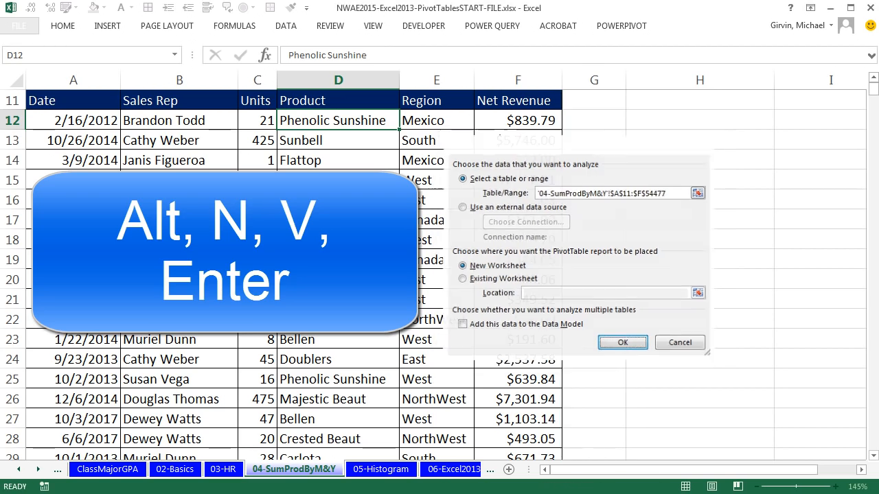
key("Return")
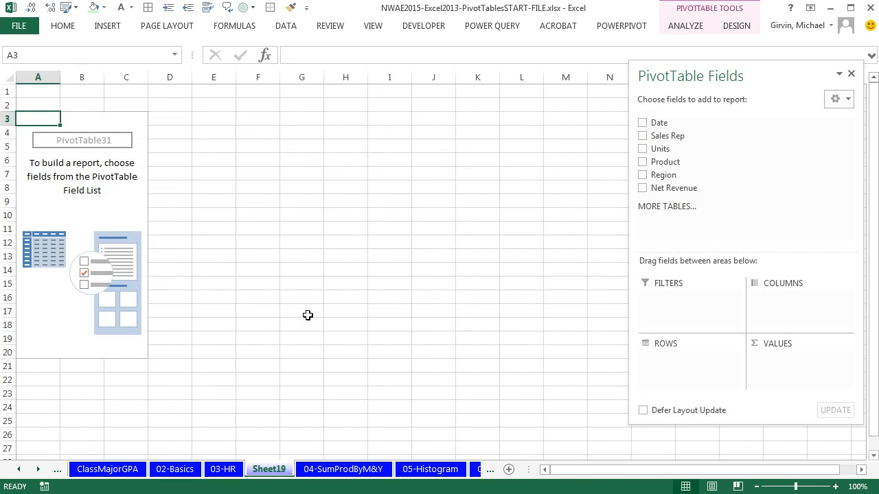
- Rename the new PivotTable's worksheet as "NR M&Y"
double_click(267, 471)
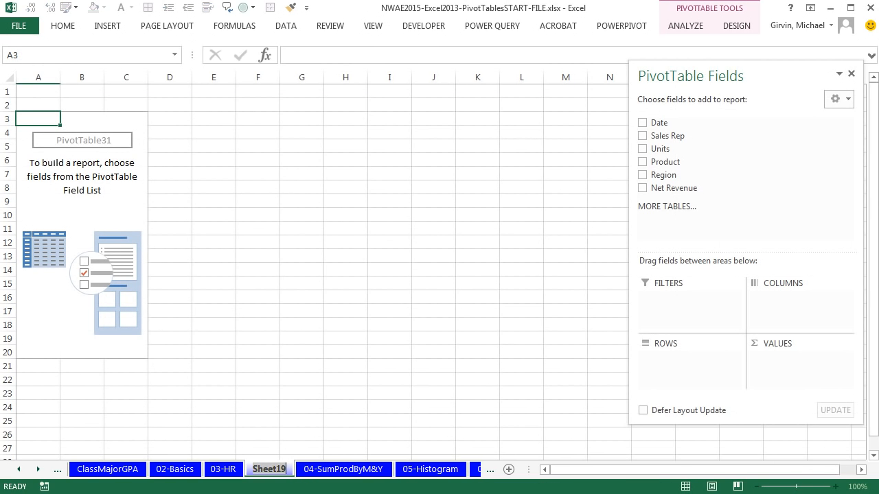
type("NR M&Y")
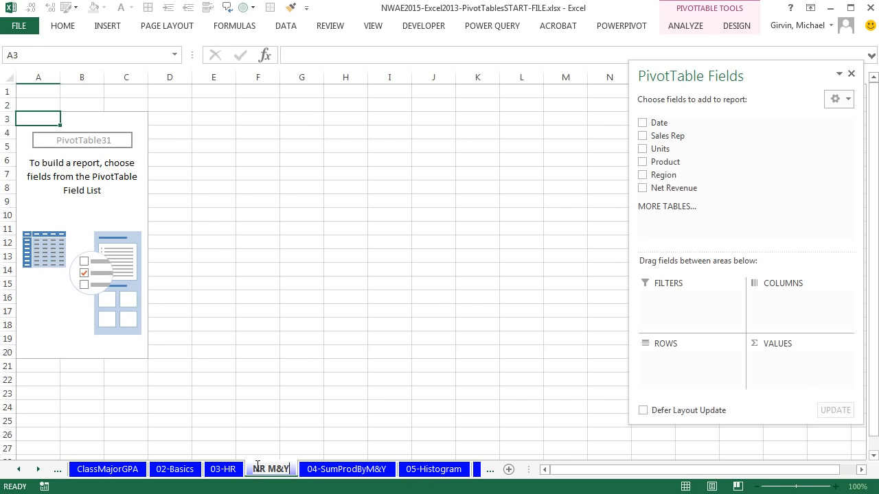
key("Return")
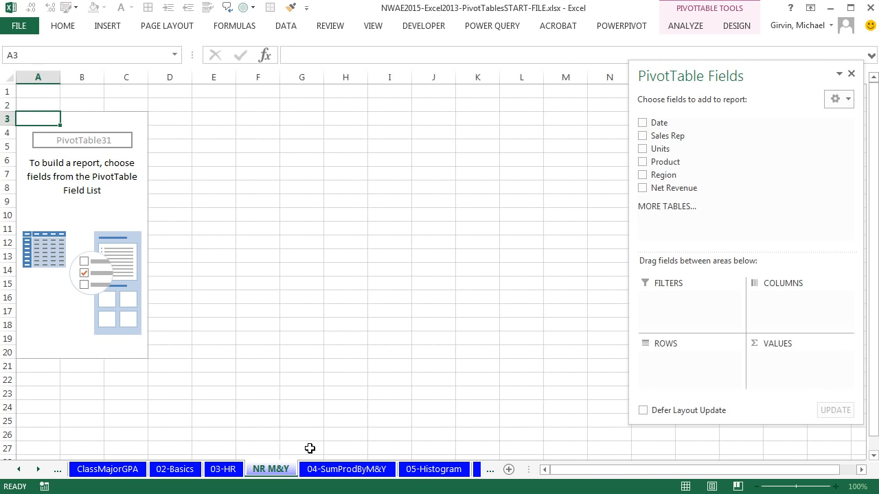
- Add Date to the rows and Net Revenue to the values of the new PivotTable
left_click_drag(750, 69, 542, 67)
left_click_drag(444, 123, 488, 357)
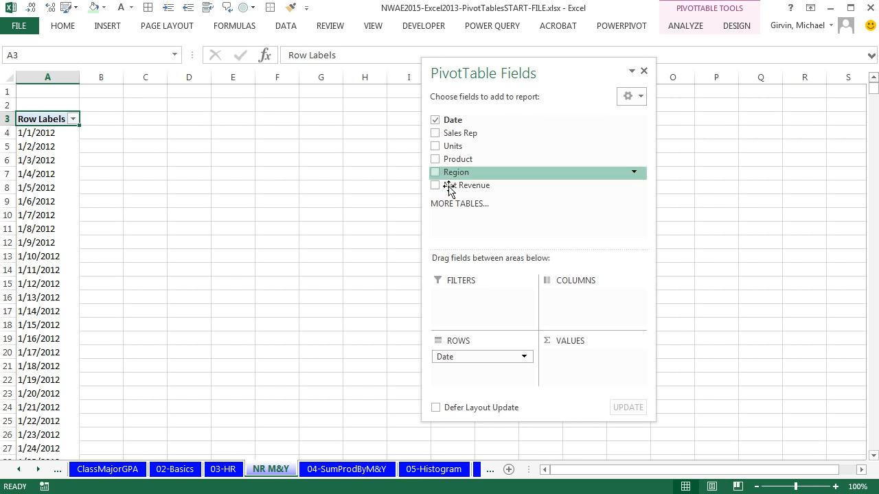
left_click_drag(446, 185, 587, 371)
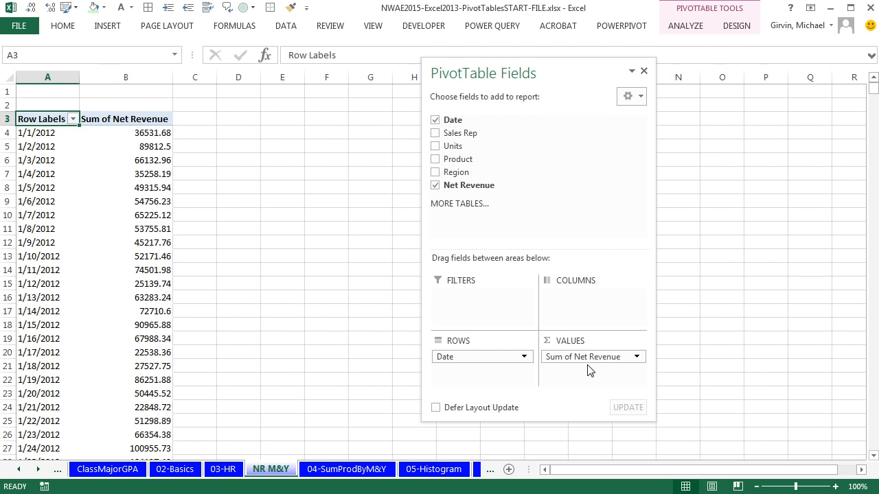
- Format the Sum of Net Revenue values as Currency with the $ symbol and 0 decimal places
right_click(134, 143)
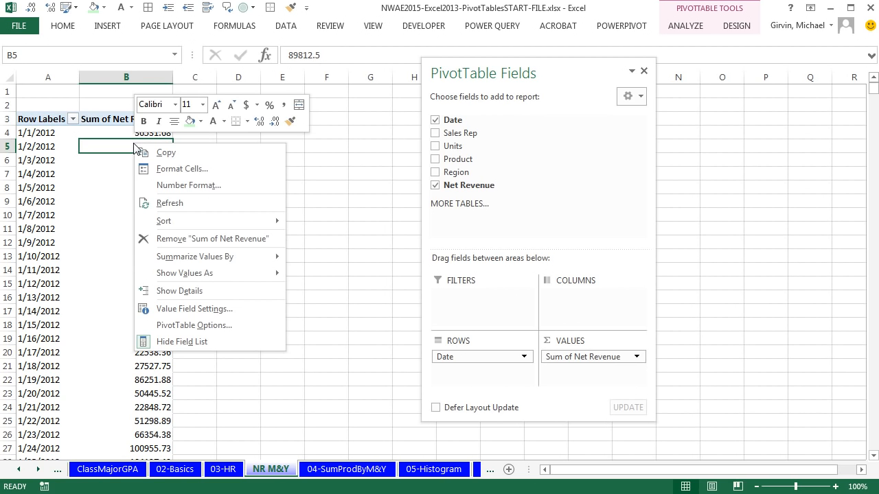
left_click(180, 185)
left_click(27, 96)
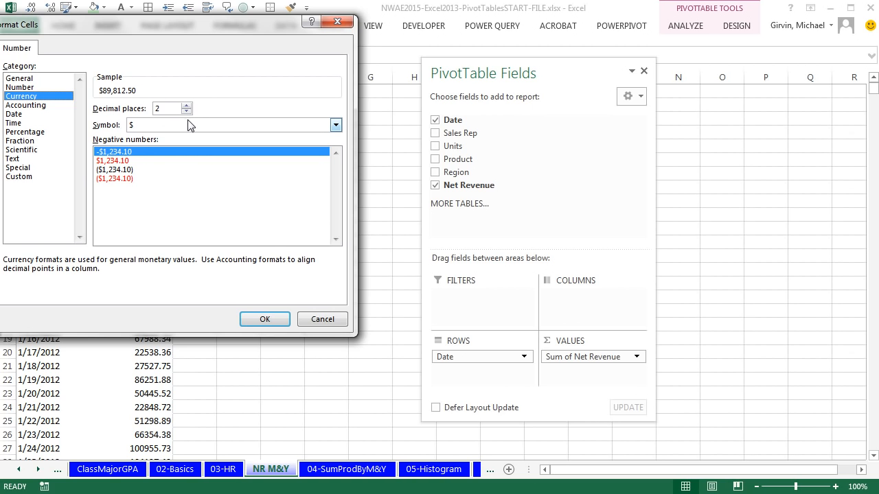
left_click(186, 111)
left_click(187, 111)
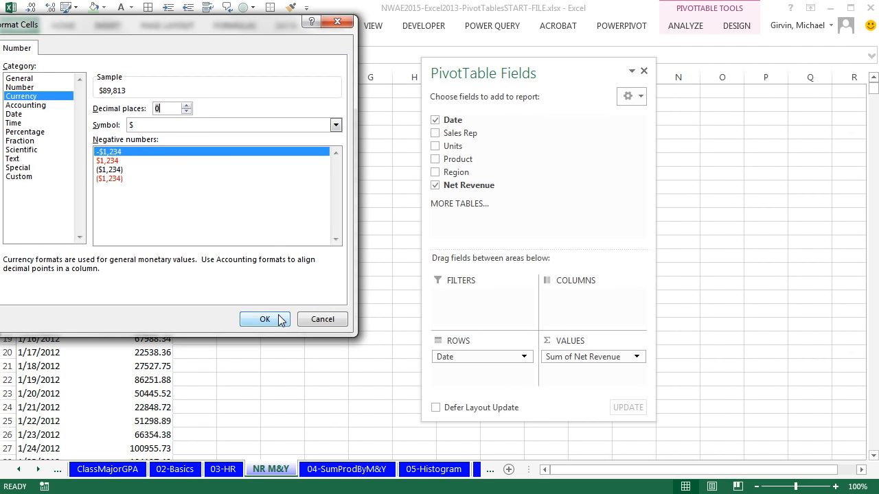
left_click(266, 320)
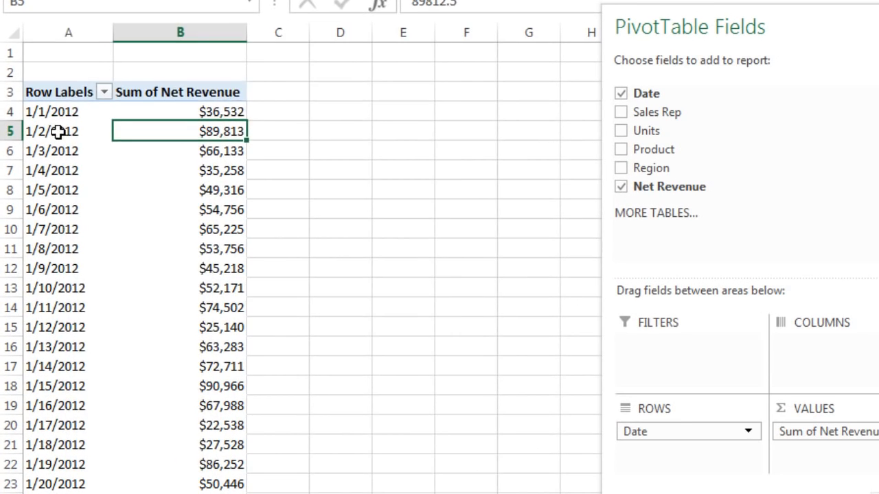
- Group the Date row labels by Months and Years
right_click(41, 147)
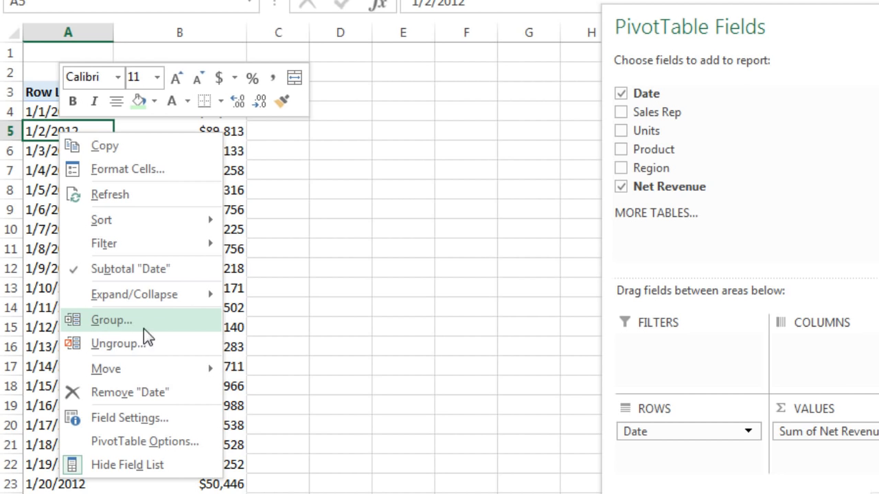
left_click(107, 327)
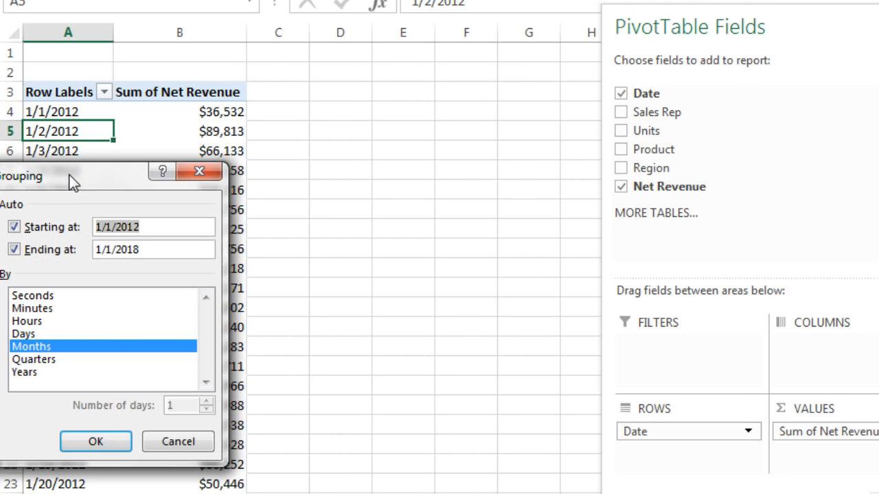
left_click_drag(72, 180, 169, 161)
left_click_drag(237, 135, 347, 102)
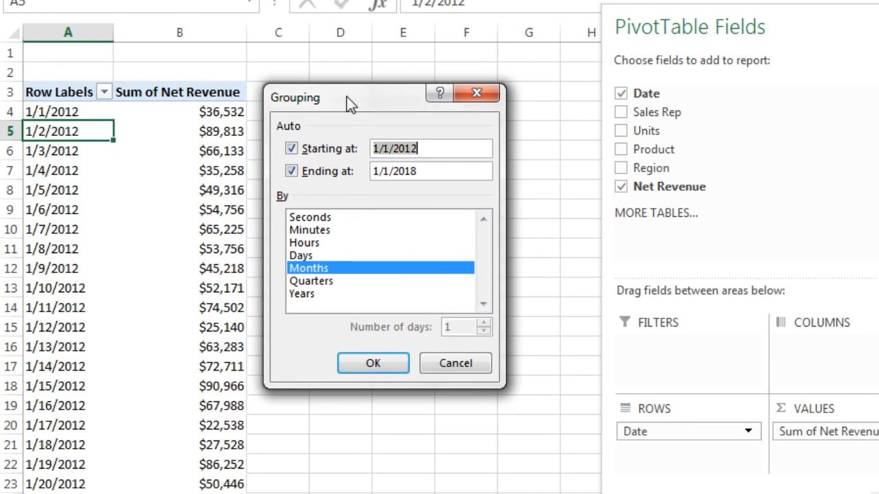
left_click(302, 294)
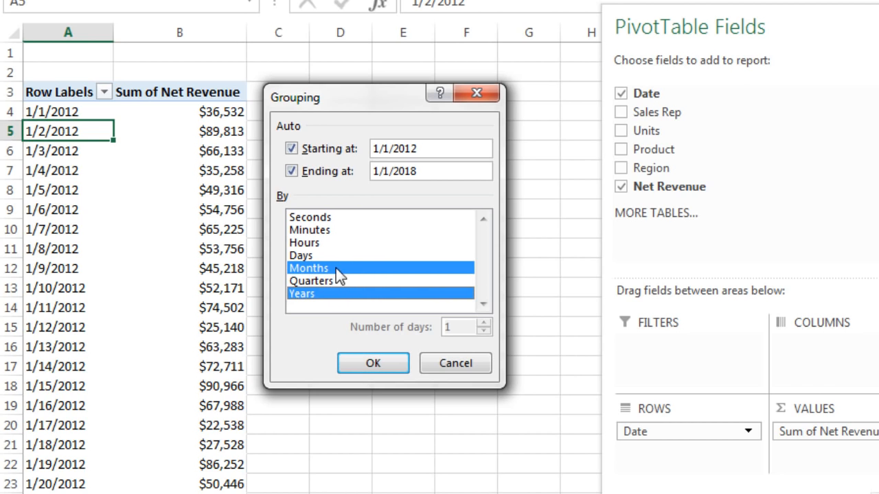
left_click(371, 364)
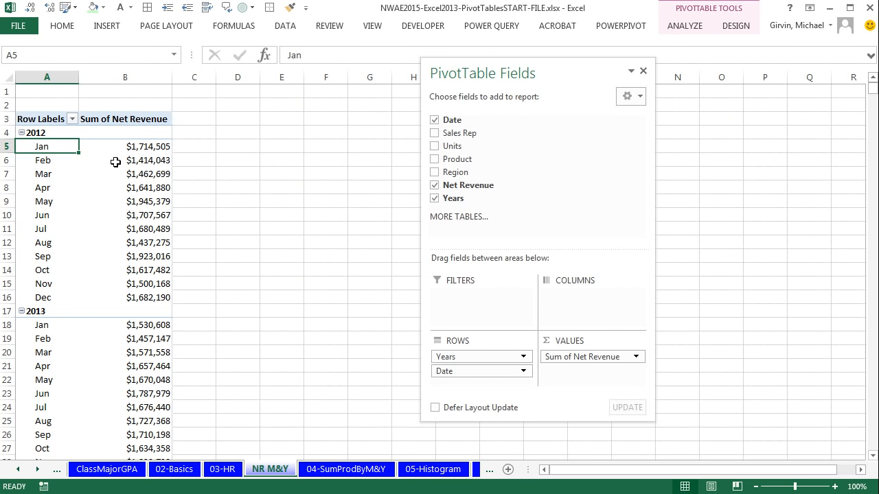
- Move the Years field from rows to columns and place the field list clear of the report
mouse_move(116, 162)
scroll(195, 291, "down", 2)
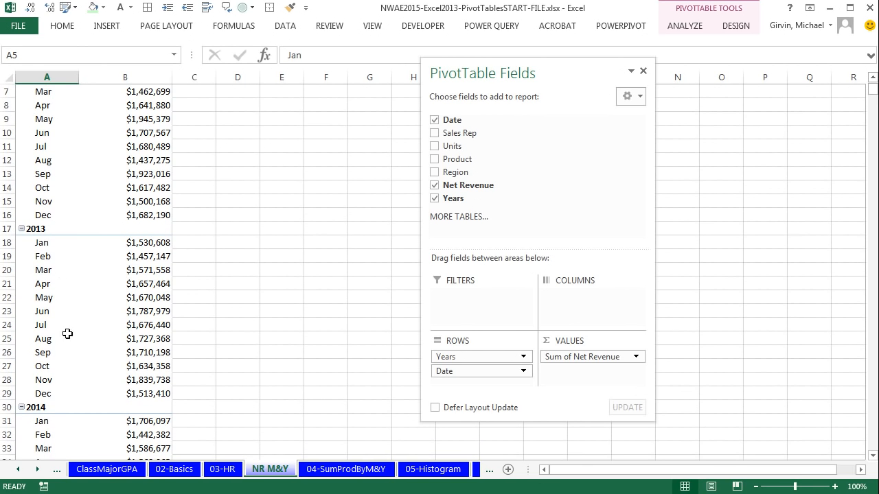
scroll(67, 334, "down", 11)
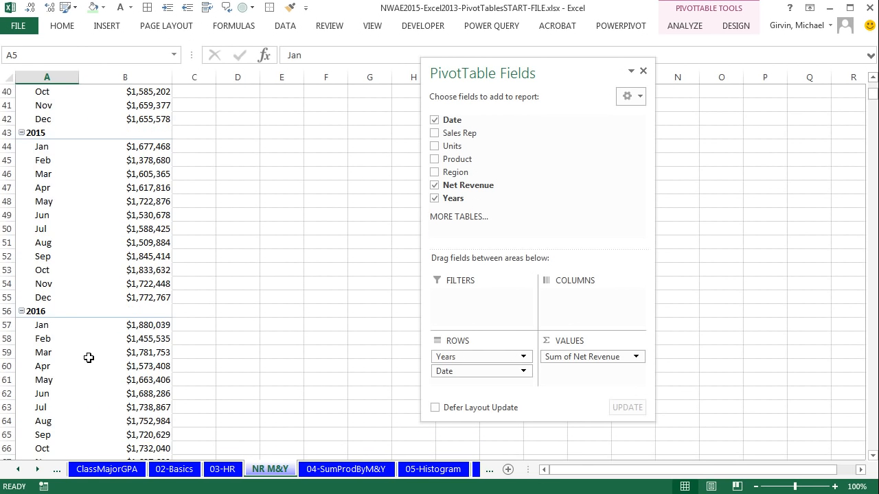
scroll(89, 358, "down", 7)
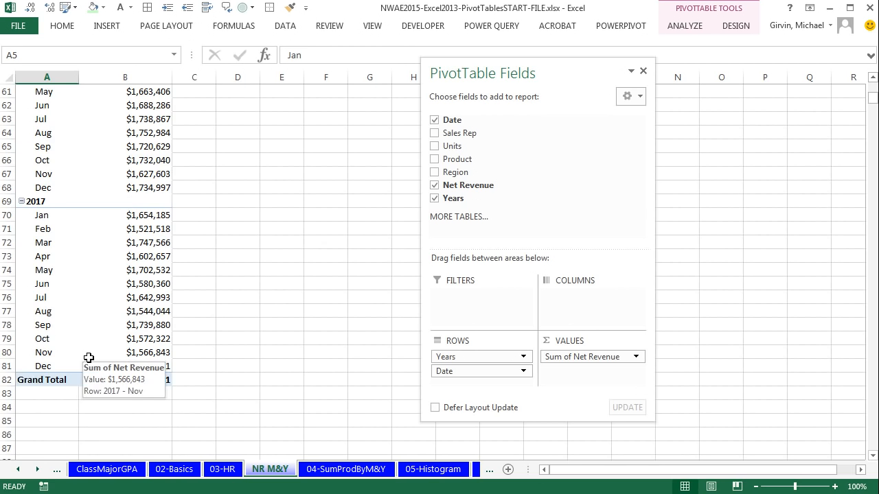
scroll(88, 358, "up", 20)
scroll(89, 358, "up", 1)
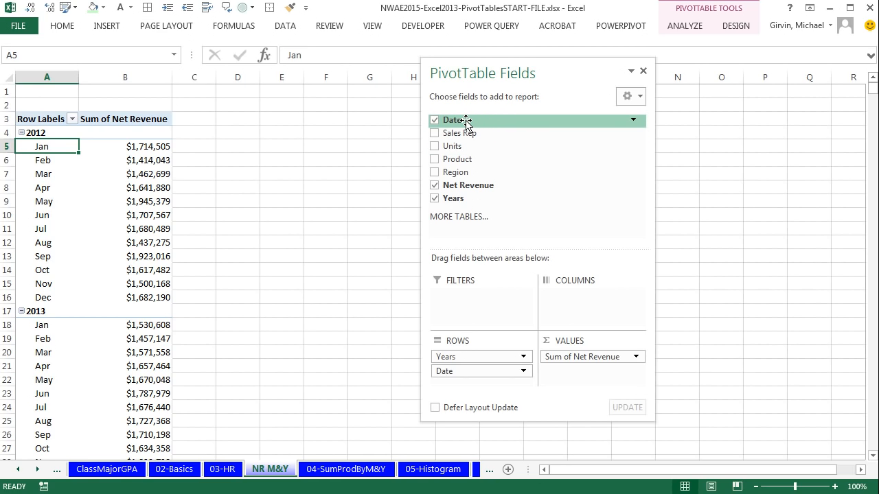
left_click_drag(451, 361, 566, 317)
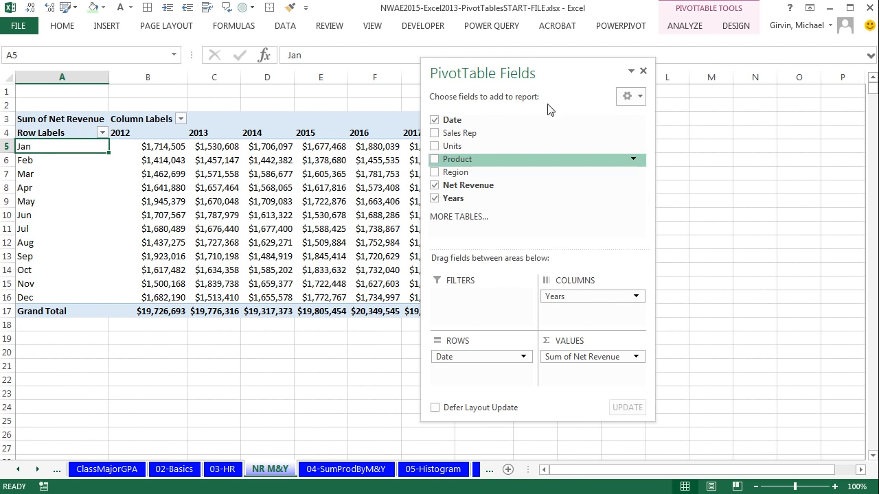
left_click_drag(544, 72, 673, 67)
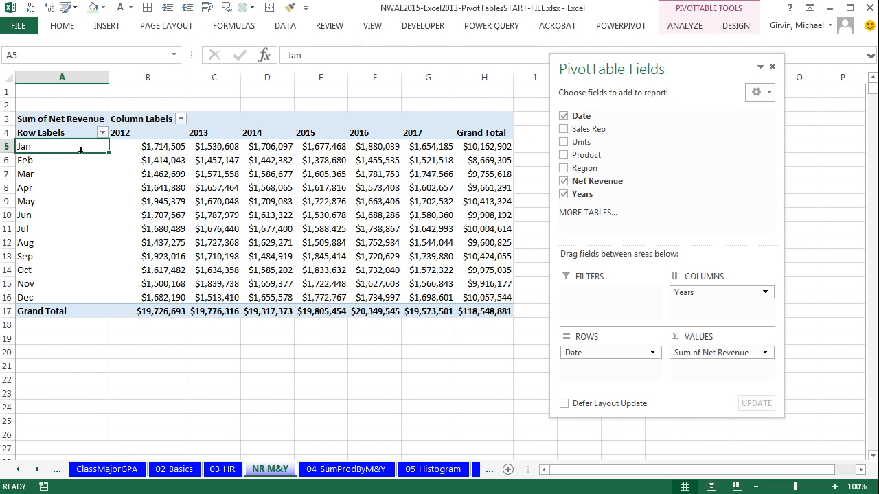
- Show the net revenue by month and year report in Tabular Form
left_click(736, 26)
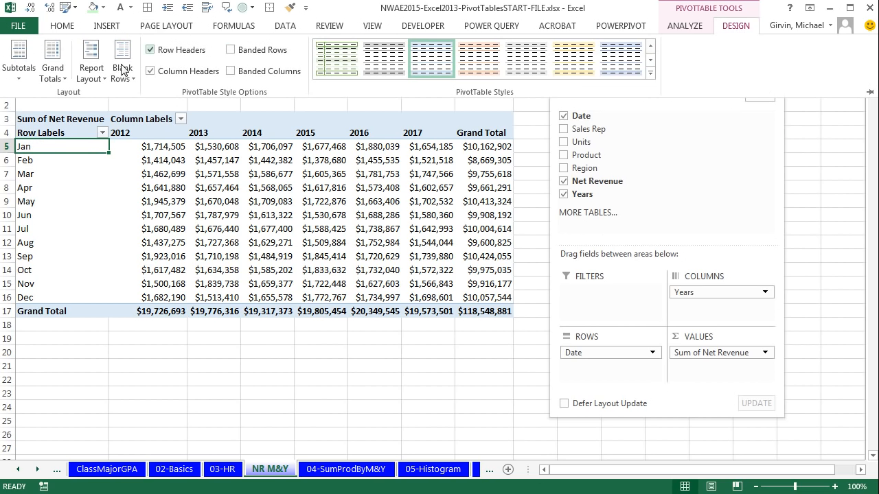
left_click(91, 72)
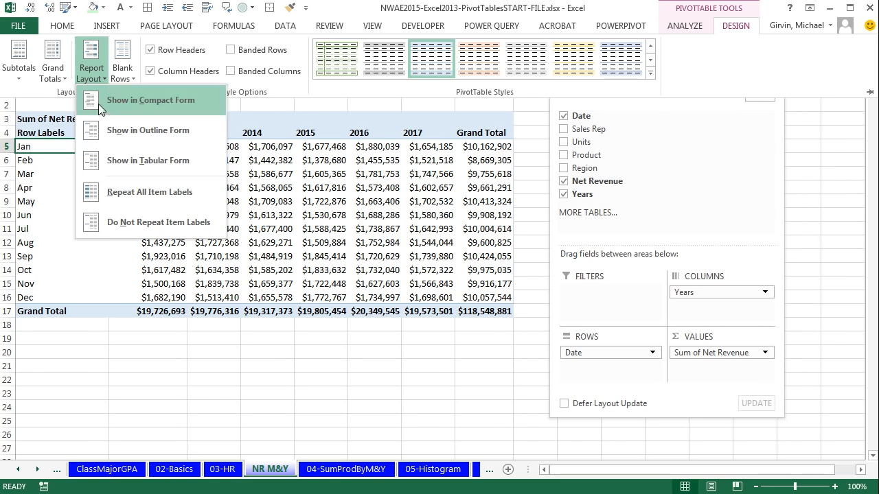
left_click(122, 164)
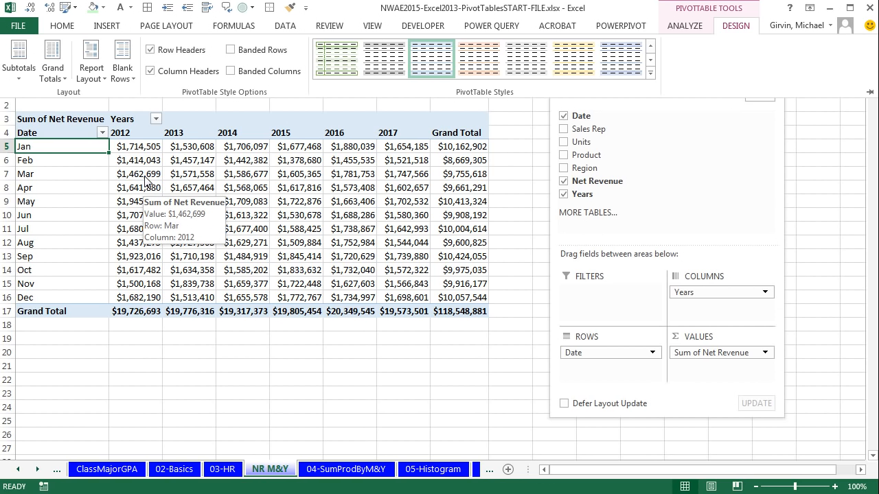
- Create another PivotTable on a new worksheet from the sales data on 04-SumProdByM&Y, range A11:F54477
left_click(344, 472)
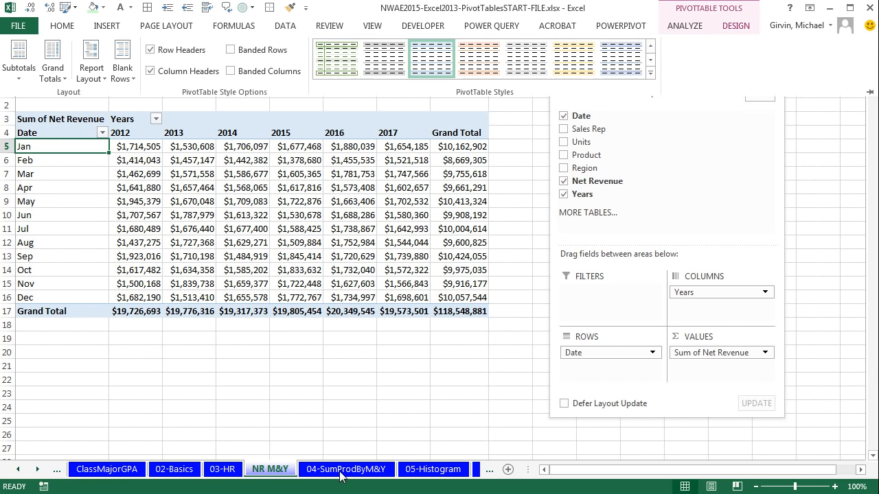
scroll(274, 242, "up", 1)
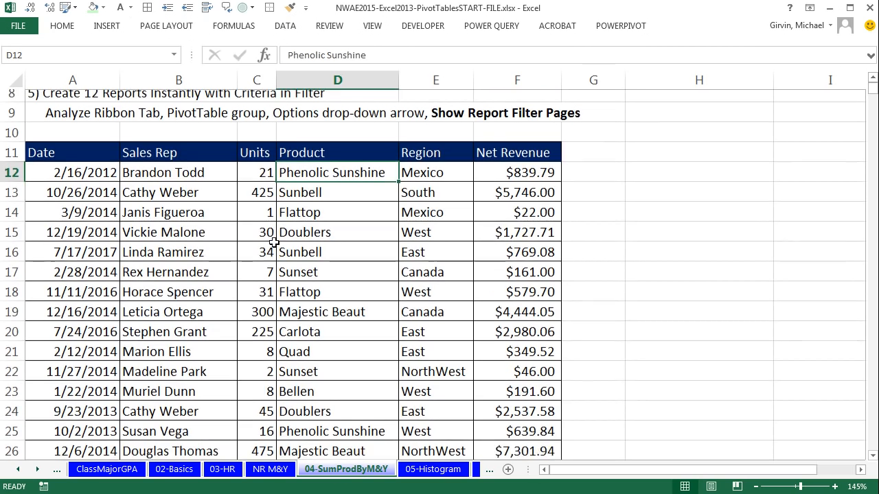
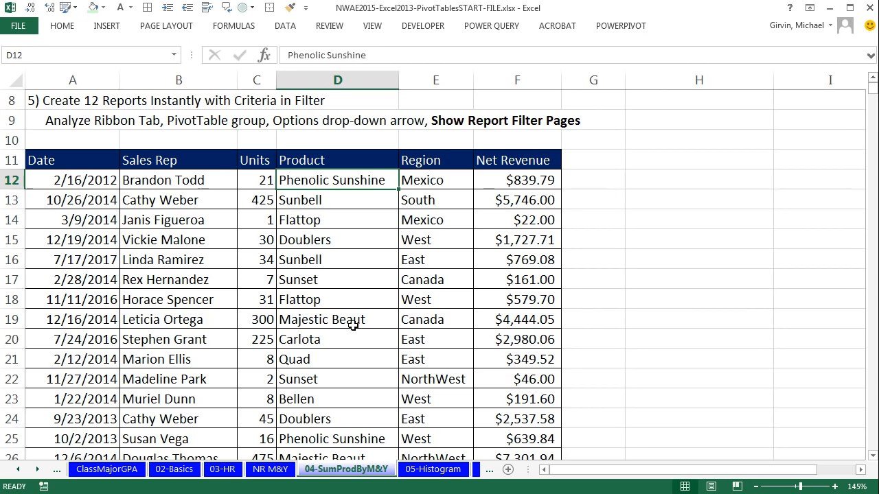
key("alt+n")
key("v")
key("Return")
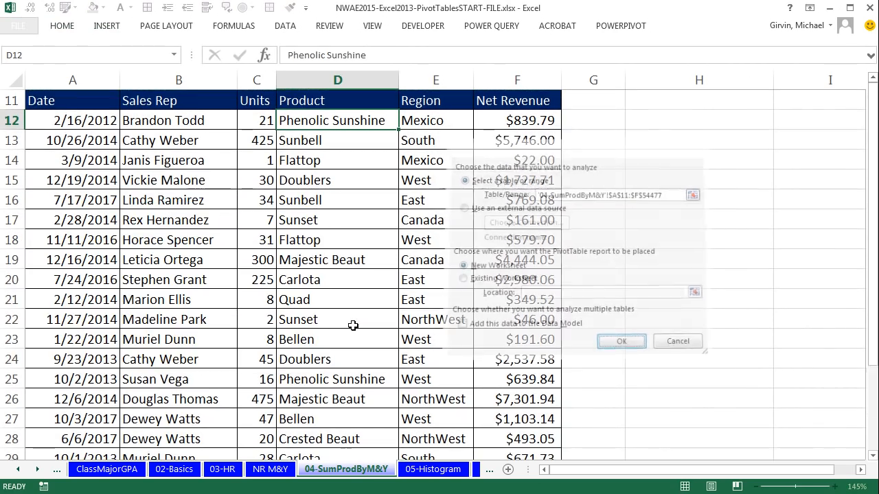
- Rename the newly created PivotTable worksheet as "M&Y Product Master"
double_click(323, 472)
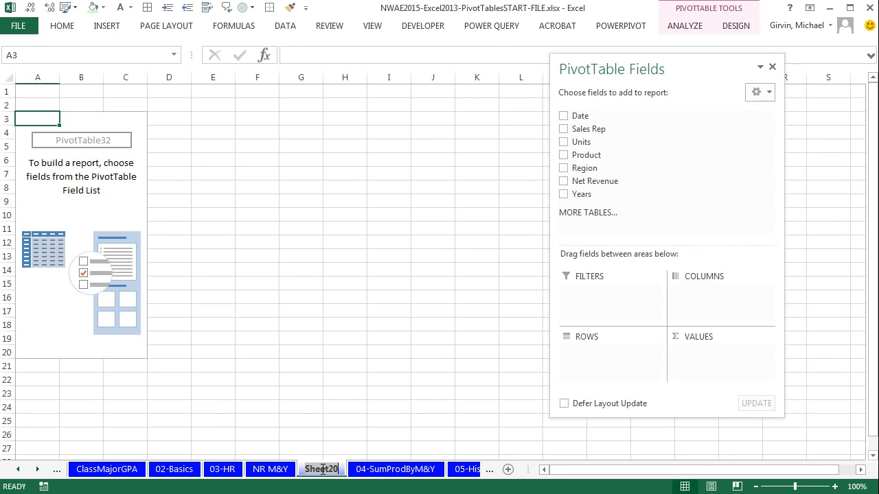
type("M&Y ProductMast")
type("er")
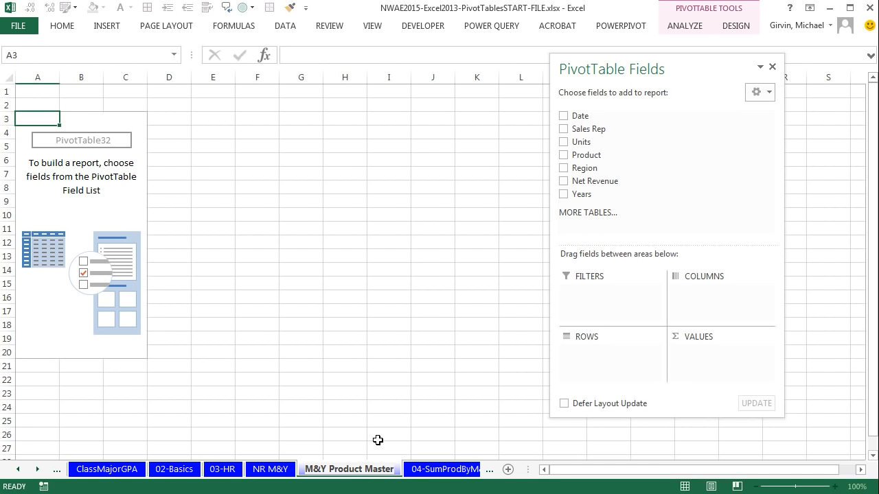
key("Return")
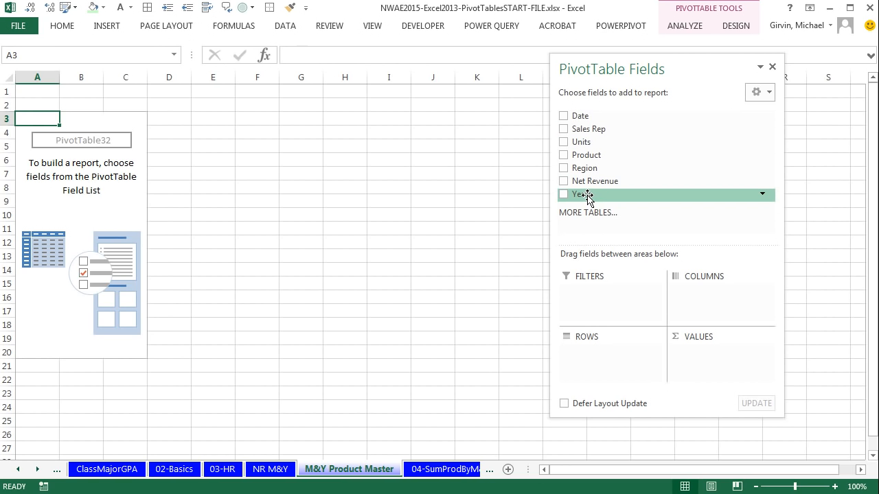
- Add Years to the rows and Net Revenue to the values, formatting the sums as Currency with the $ symbol and 0 decimal places
left_click_drag(582, 195, 622, 361)
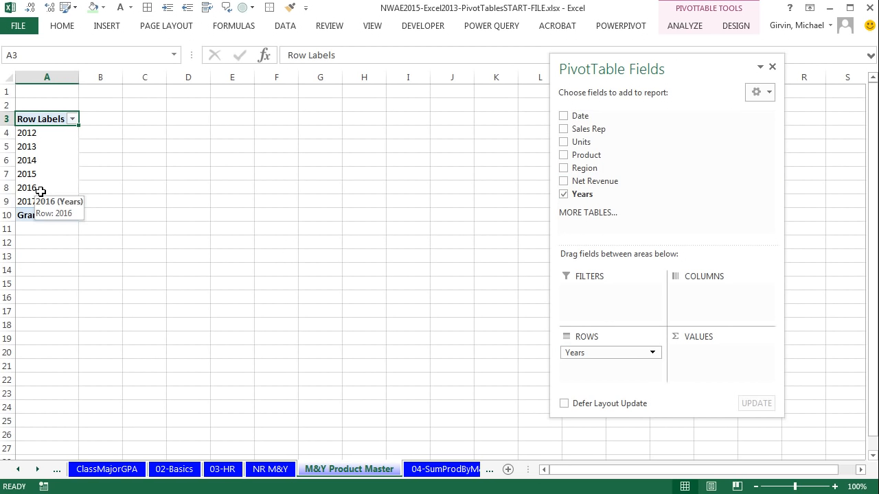
left_click_drag(589, 181, 722, 371)
right_click(130, 136)
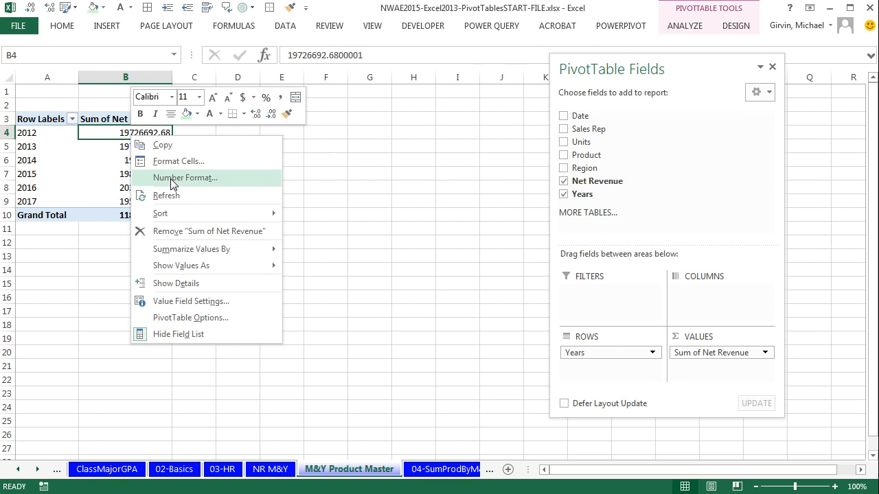
left_click(199, 177)
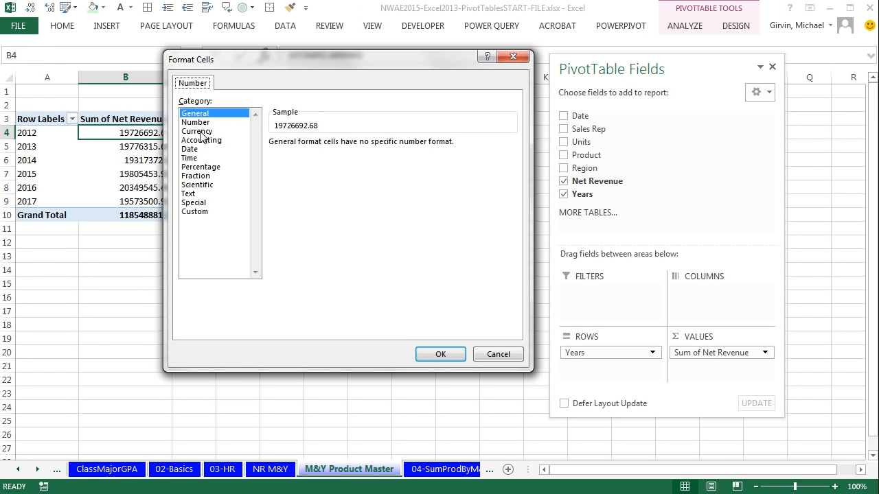
left_click(199, 132)
left_click(362, 146)
left_click(362, 147)
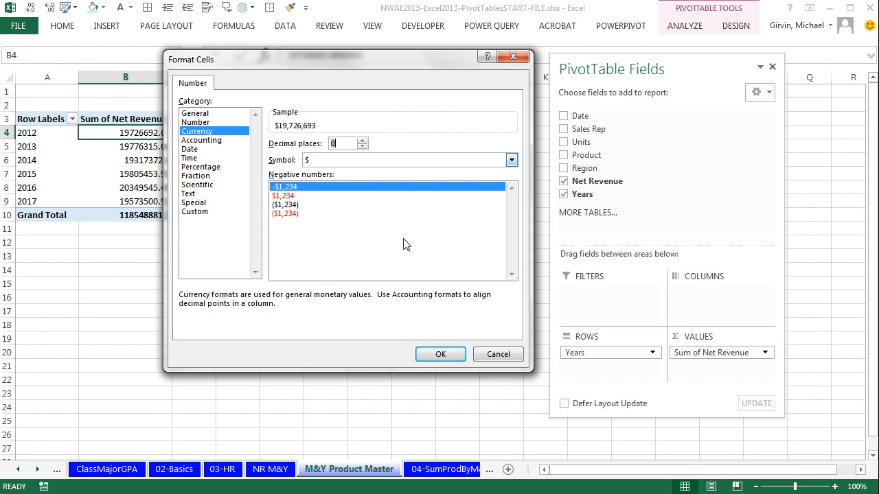
left_click(442, 354)
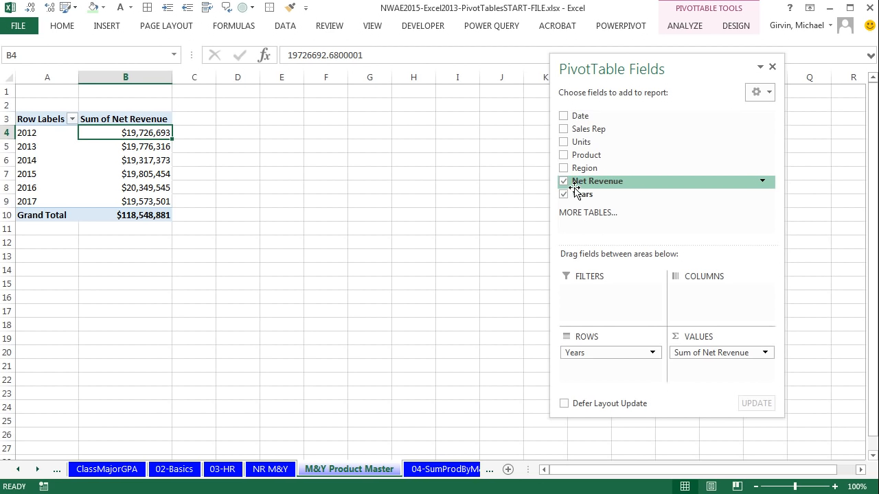
- Add the Net Revenue field to the values two more times
left_click_drag(575, 183, 637, 195)
left_click_drag(695, 285, 717, 378)
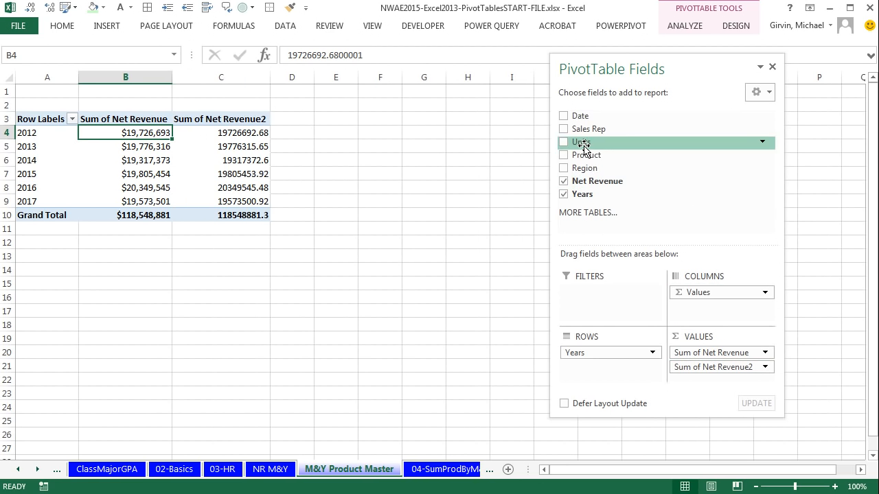
left_click_drag(596, 180, 714, 397)
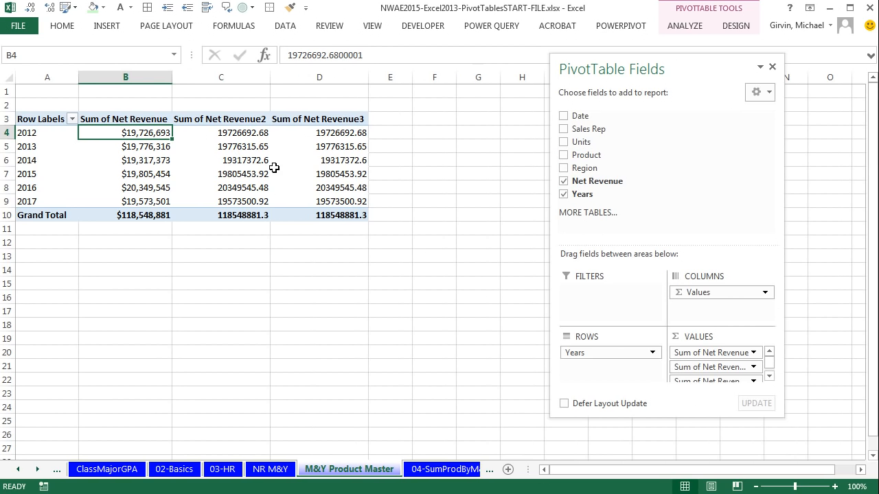
- Show the Sum of Net Revenue2 values as Difference From, with base field Years and base item (previous)
right_click(219, 136)
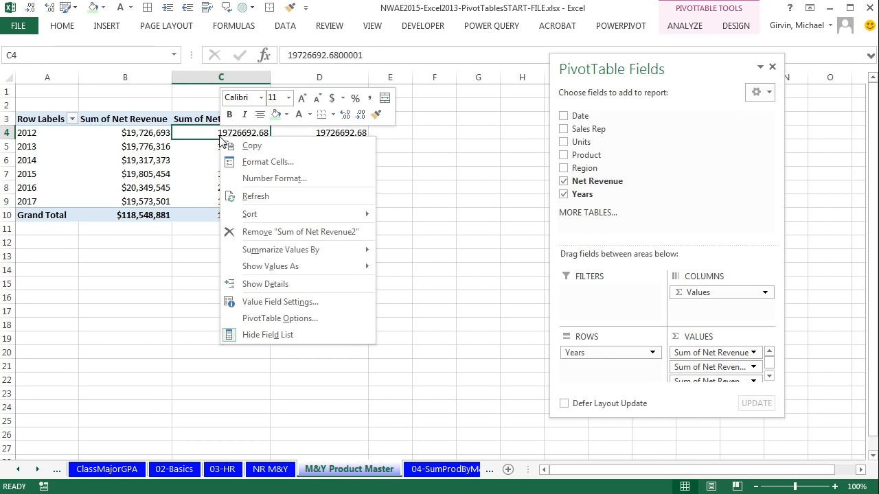
mouse_move(273, 252)
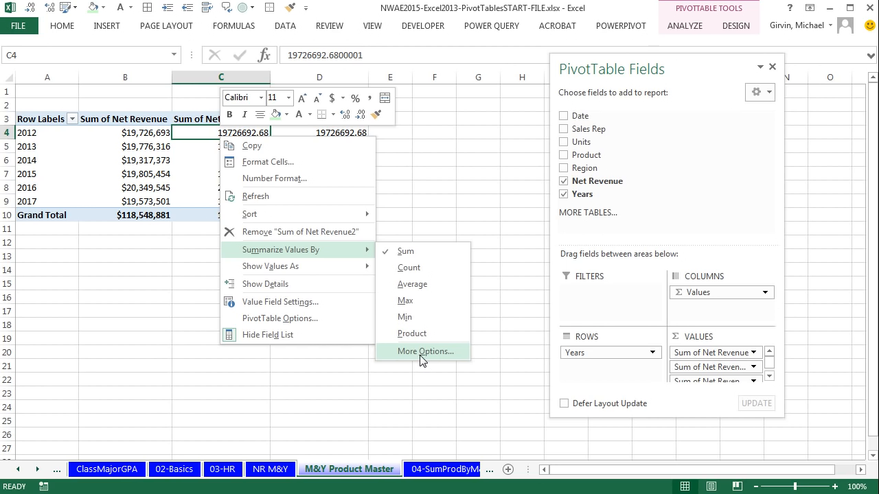
mouse_move(273, 274)
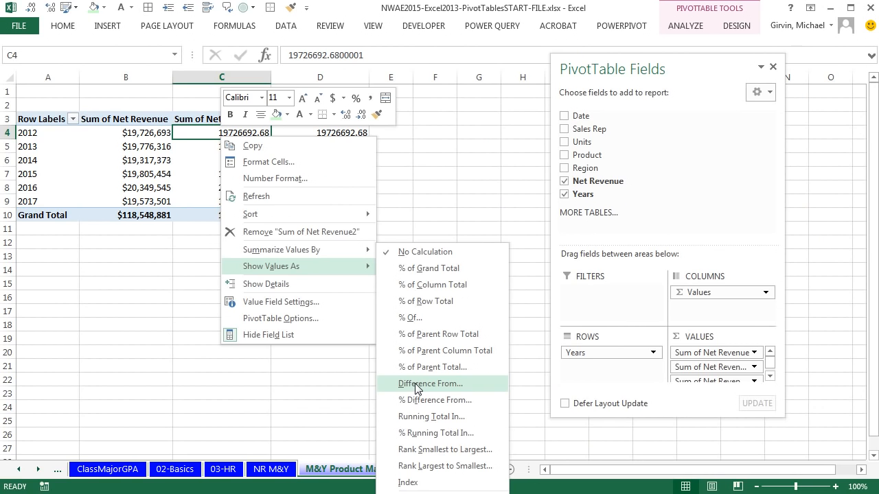
left_click(393, 296)
left_click_drag(533, 242, 436, 117)
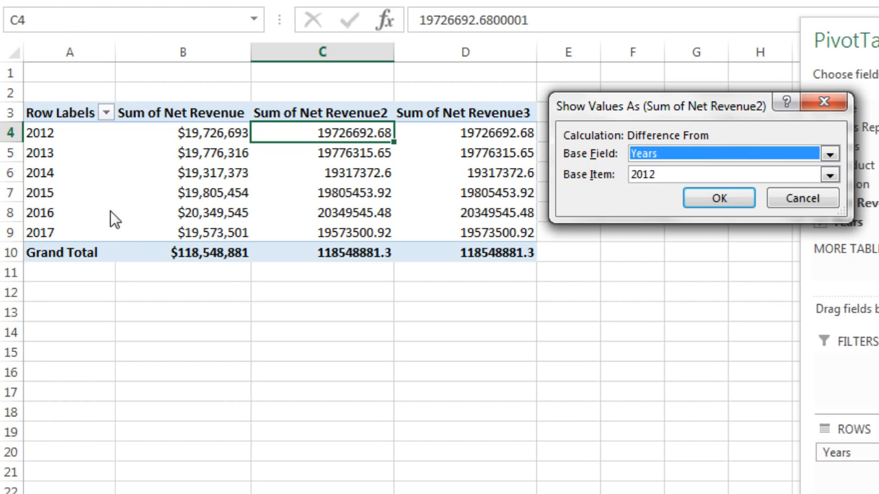
left_click(648, 177)
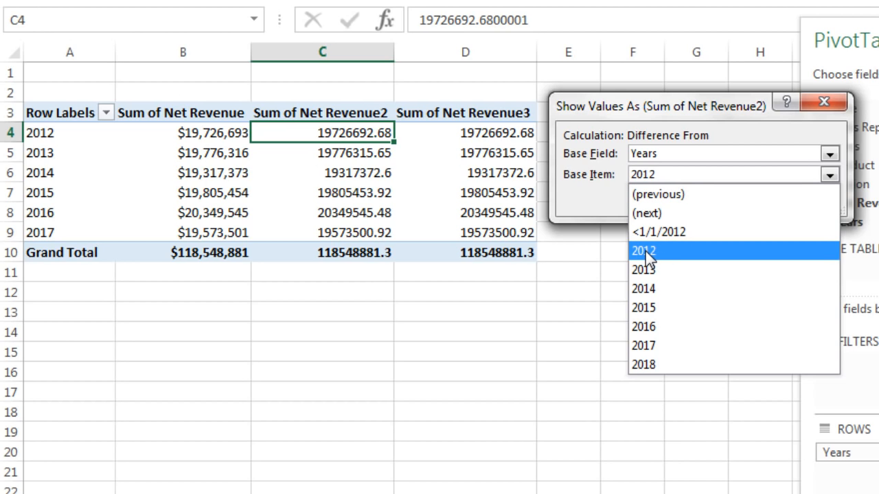
left_click(681, 200)
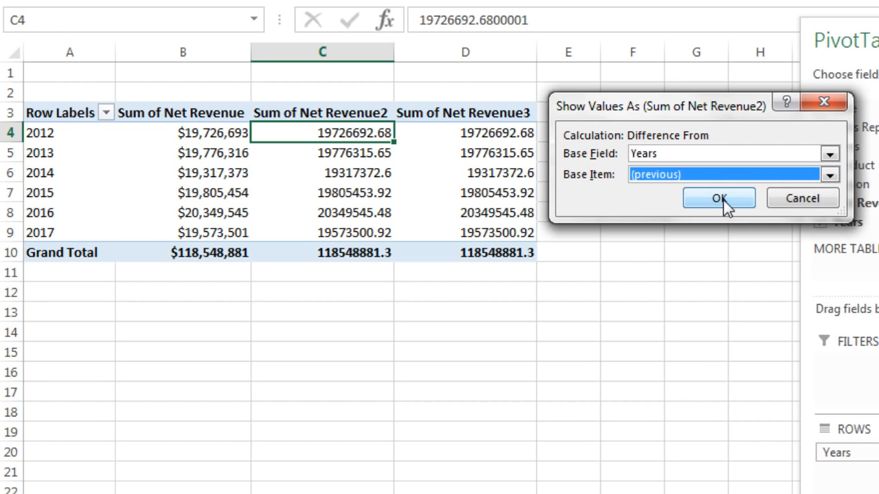
left_click(714, 201)
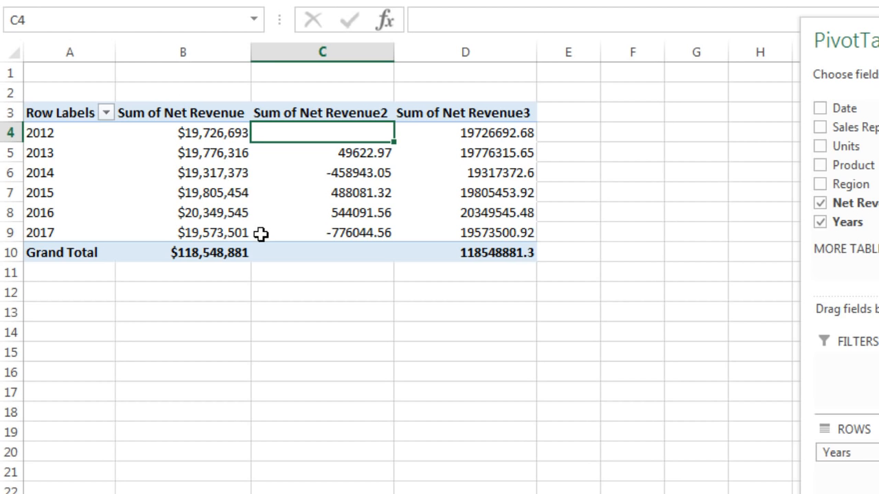
- Format the Sum of Net Revenue2 values as Currency with the $ symbol and 0 decimal places
right_click(341, 133)
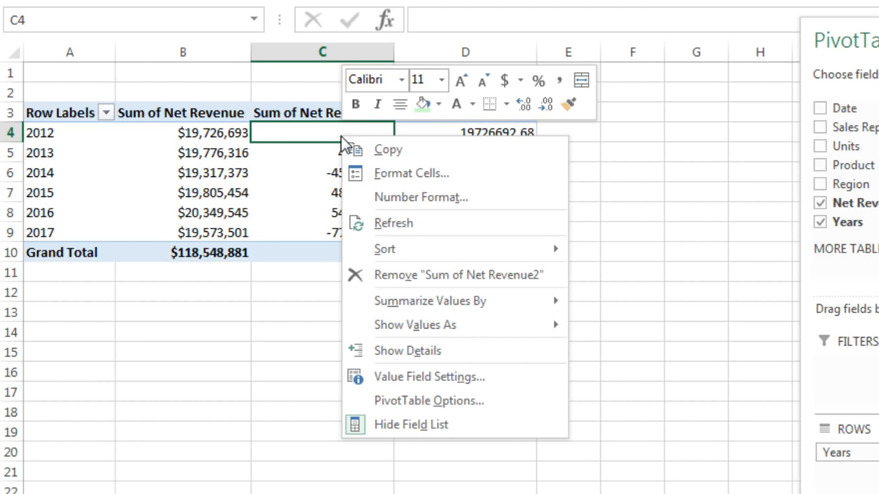
left_click(405, 197)
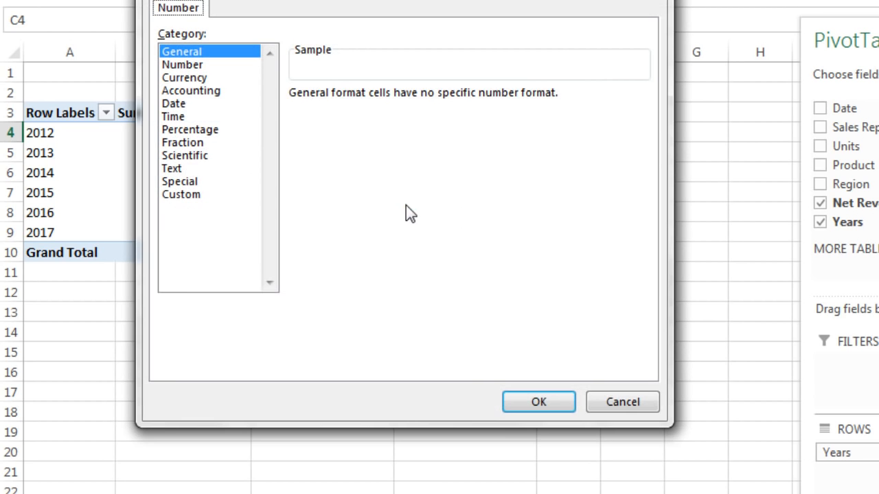
left_click(192, 80)
left_click(425, 101)
left_click(425, 101)
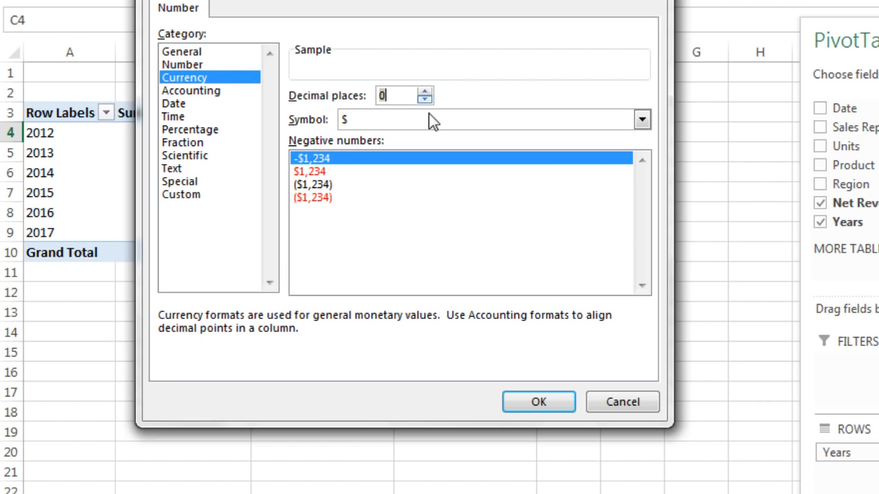
left_click(558, 406)
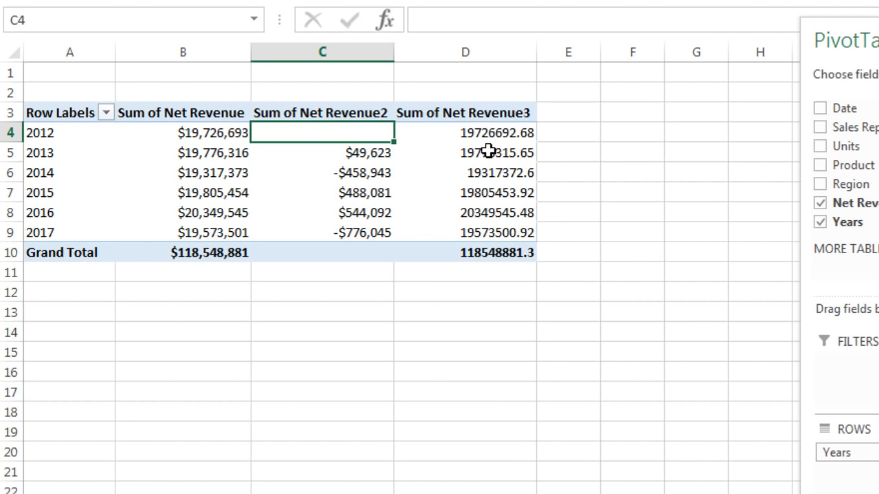
- Show the Sum of Net Revenue3 values as % Difference From, with base field Years and base item (previous)
mouse_move(478, 133)
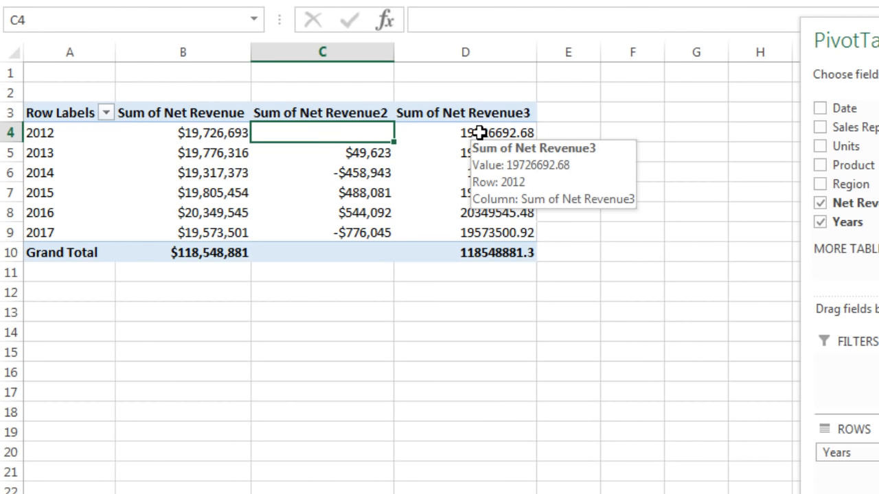
right_click(478, 133)
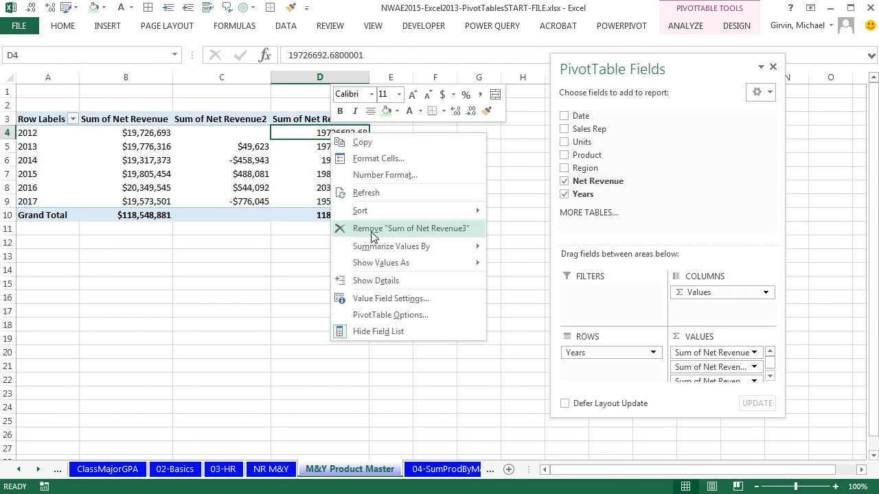
mouse_move(386, 265)
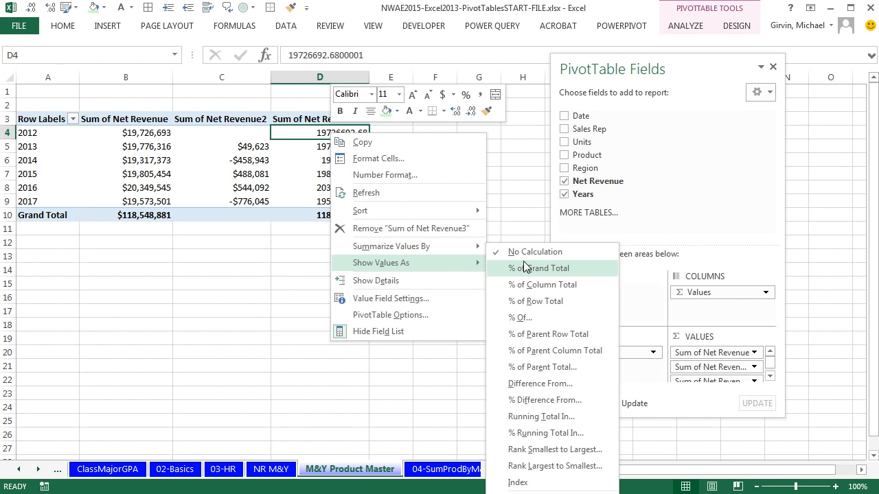
left_click(562, 405)
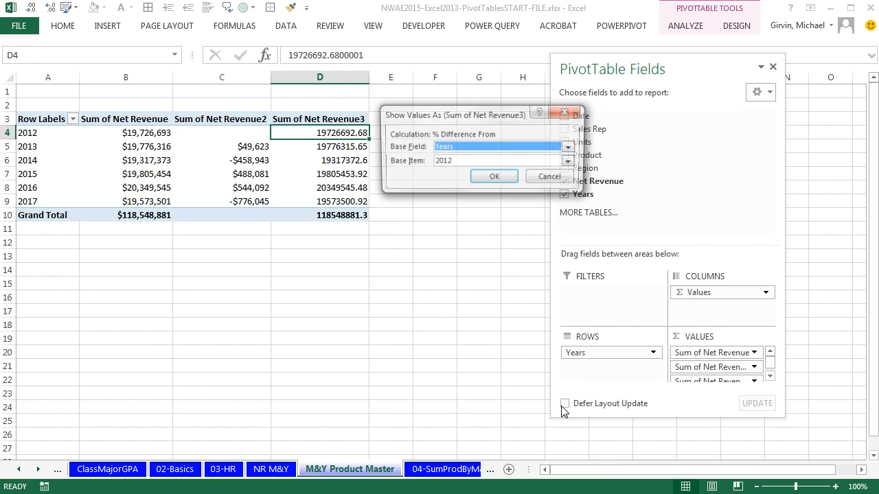
left_click(454, 163)
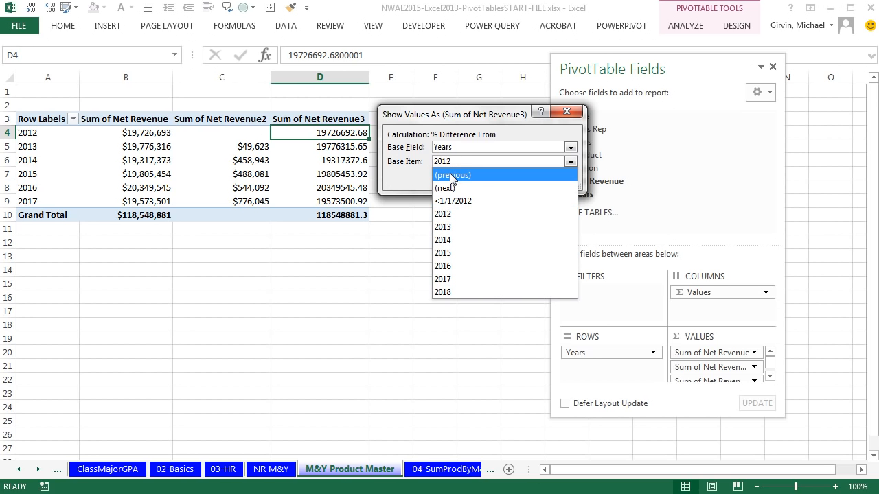
left_click(451, 177)
left_click(497, 179)
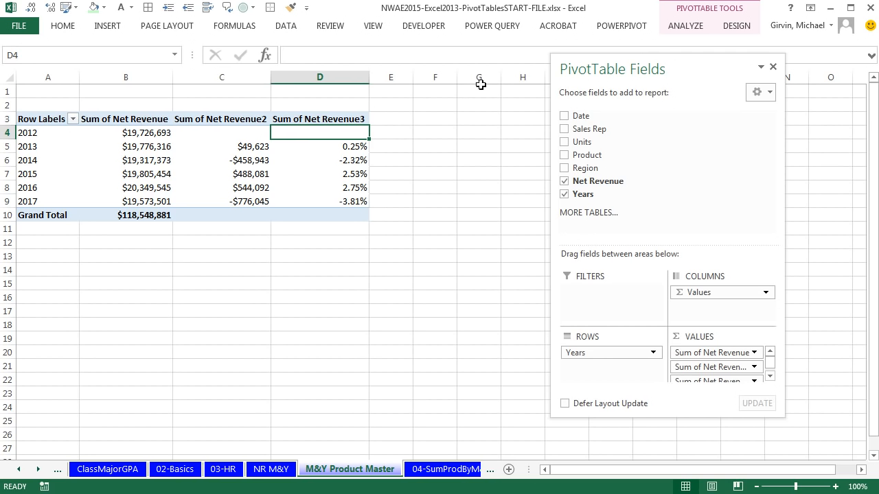
- Switch the PivotTable's report layout to Tabular Form and make the field list taller to fit all three value fields
left_click(738, 27)
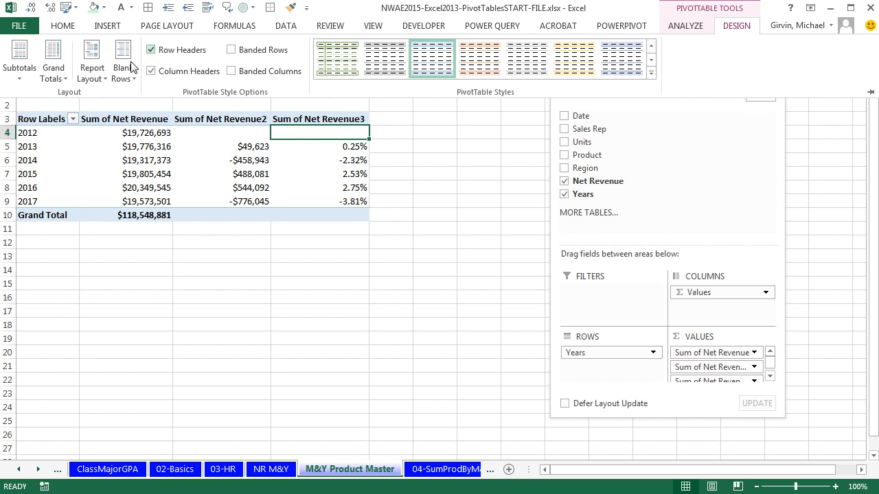
left_click(92, 62)
left_click(114, 155)
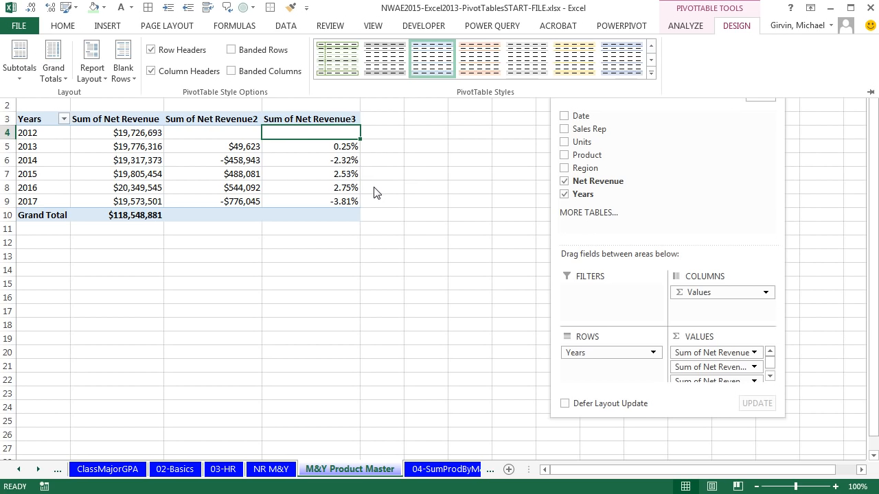
left_click(372, 153)
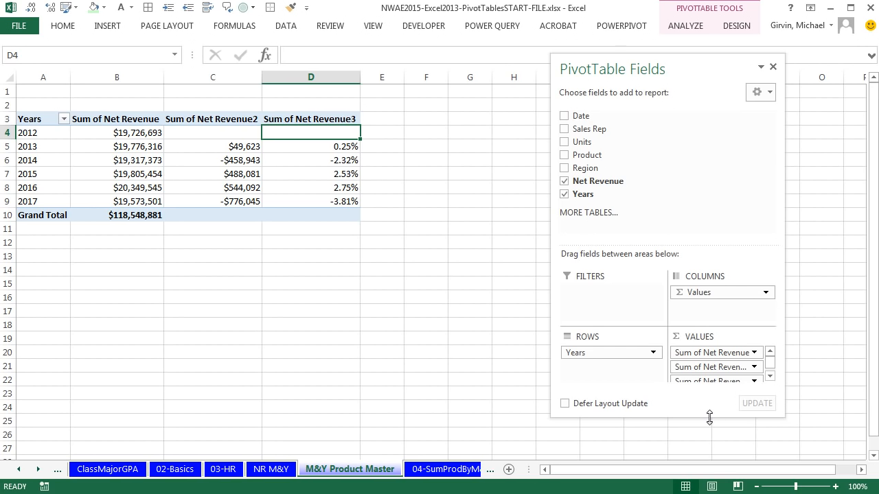
left_click_drag(709, 417, 712, 451)
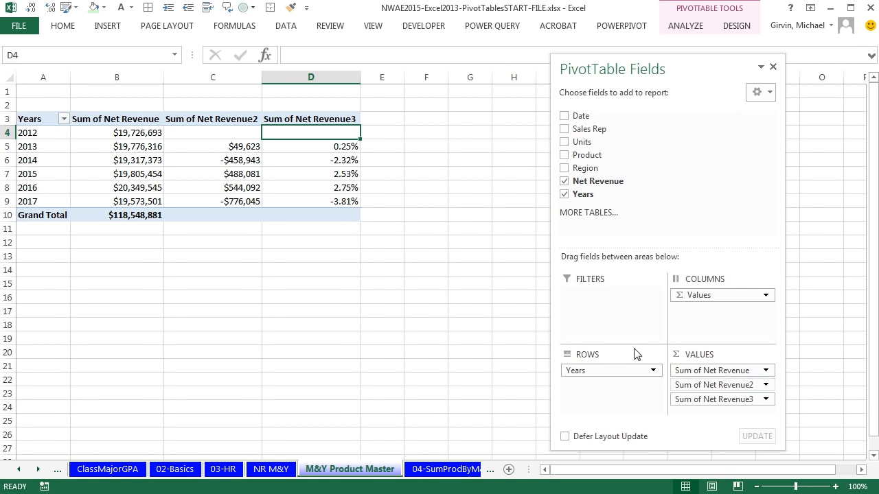
- Rename the three value column headers in B3, C3 and D3 as "Net Revenue", "Change" and "% Change"
left_click(116, 121)
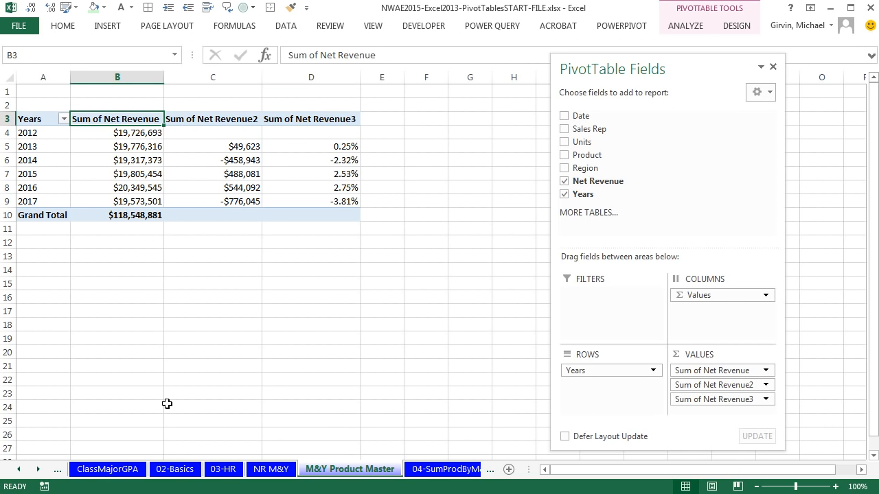
type("Net R")
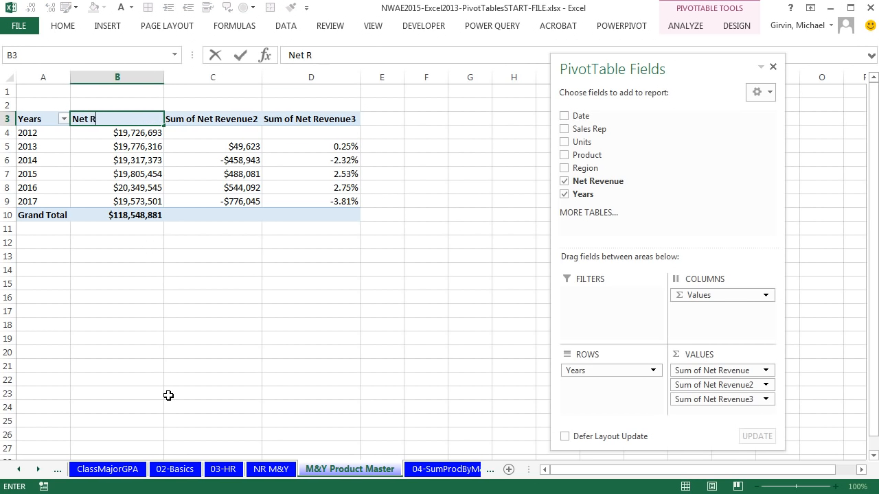
type("evenue")
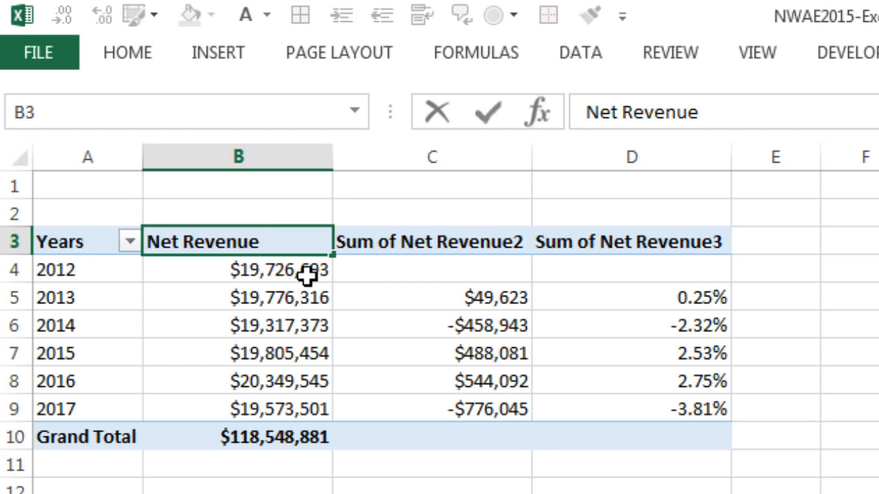
key("Return")
left_click(442, 245)
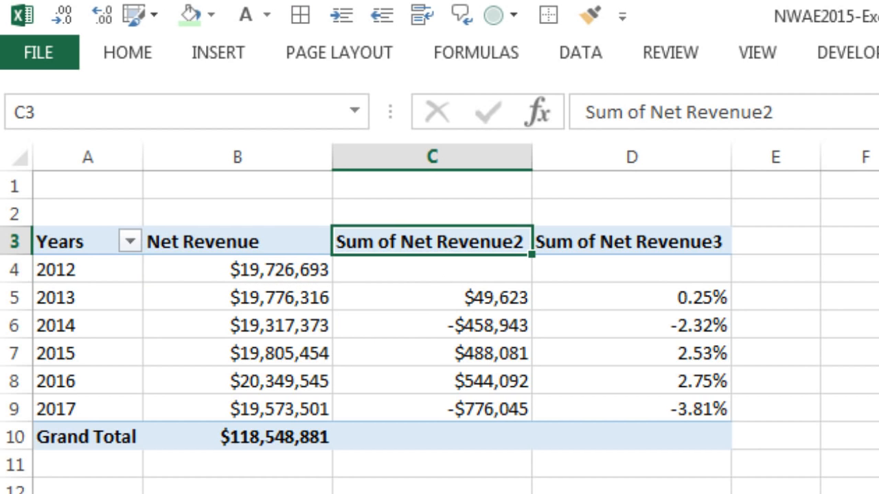
type("Change")
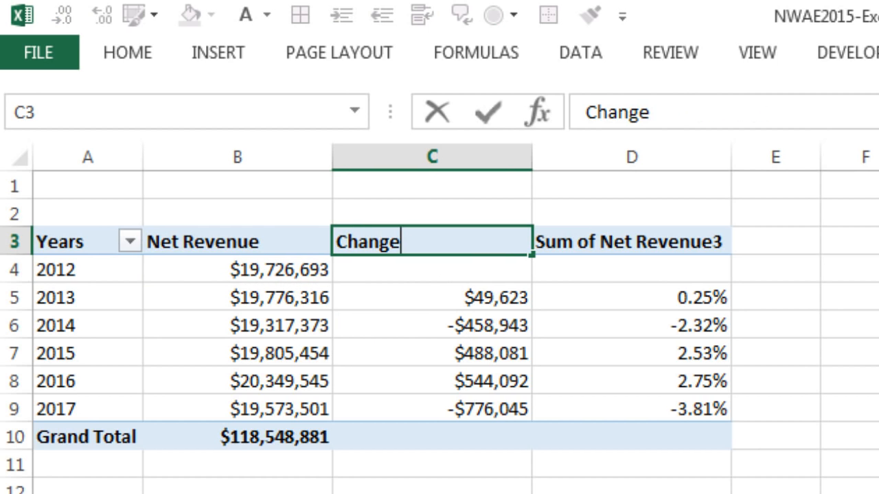
key("Tab")
type("% Change")
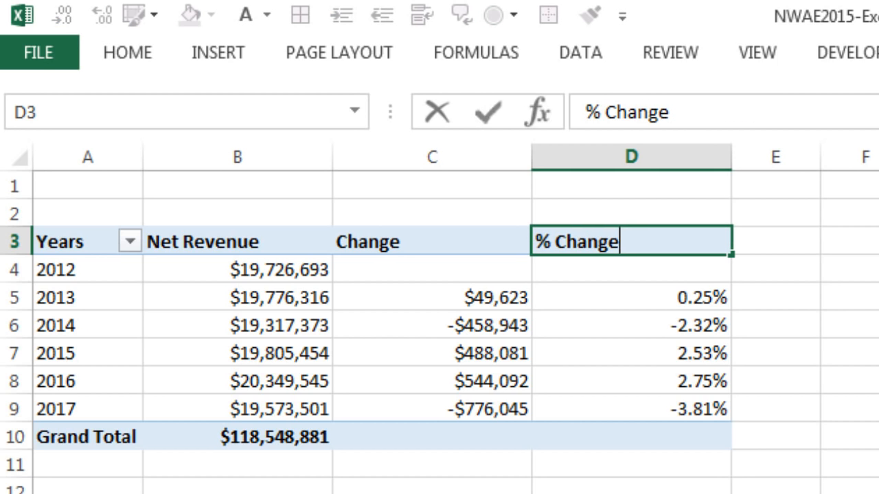
key("Return")
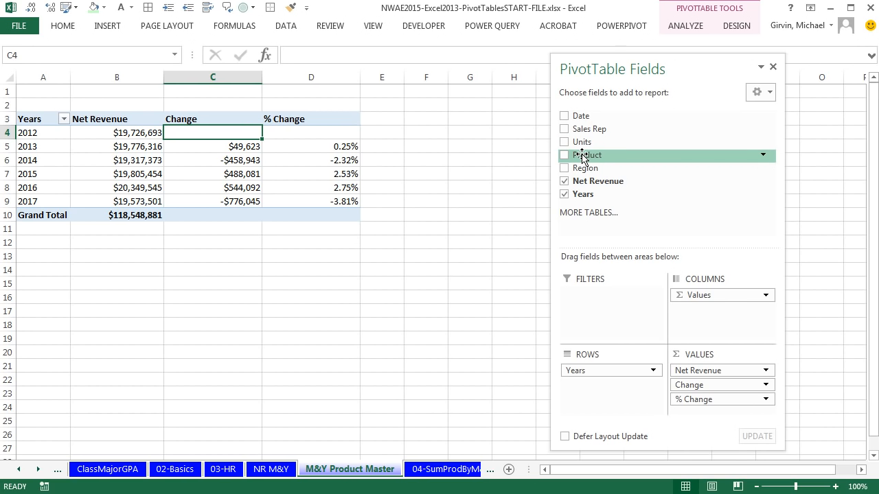
- Add Product as a report filter and filter the PivotTable to the product Bellen
left_click_drag(582, 157, 613, 296)
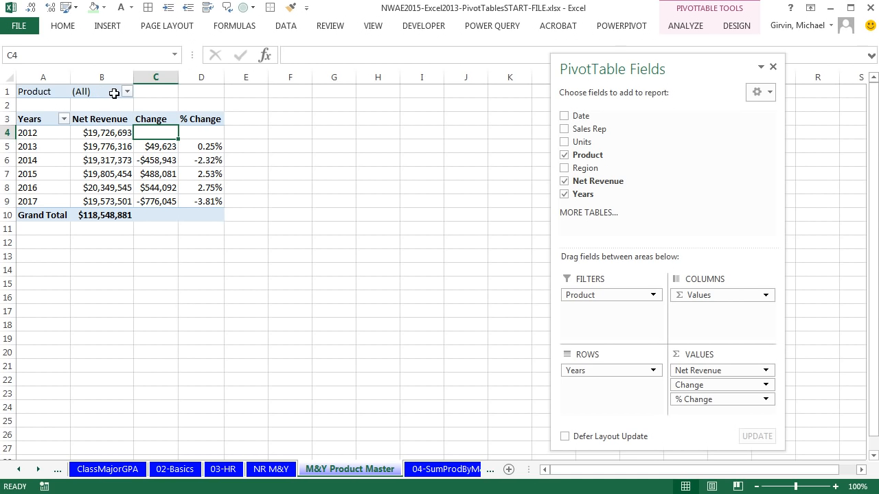
left_click(127, 92)
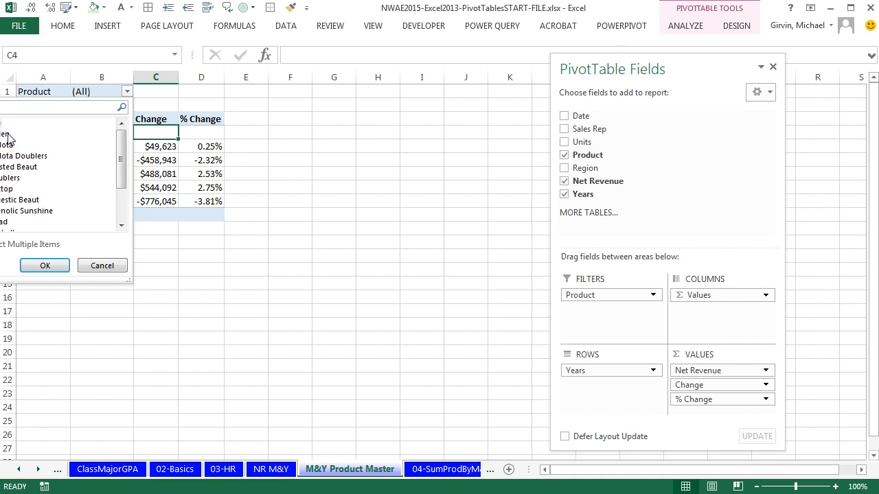
left_click(47, 268)
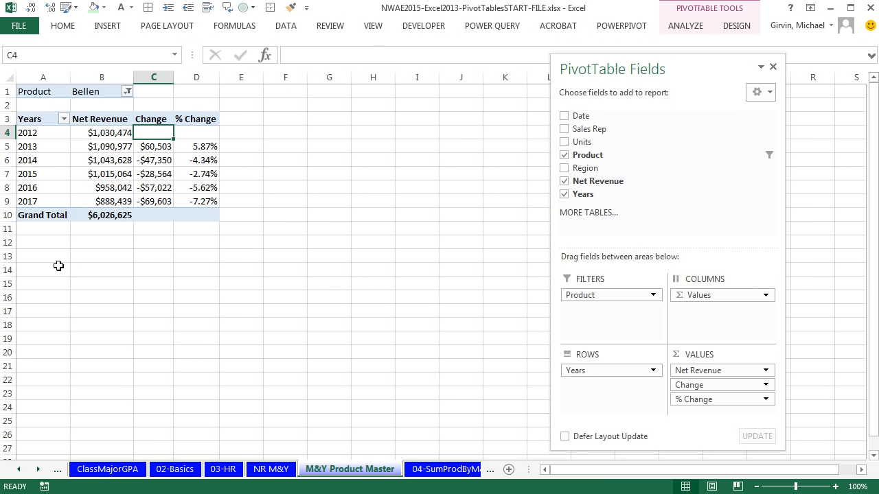
- Change the Product report filter to Carlota
left_click(127, 92)
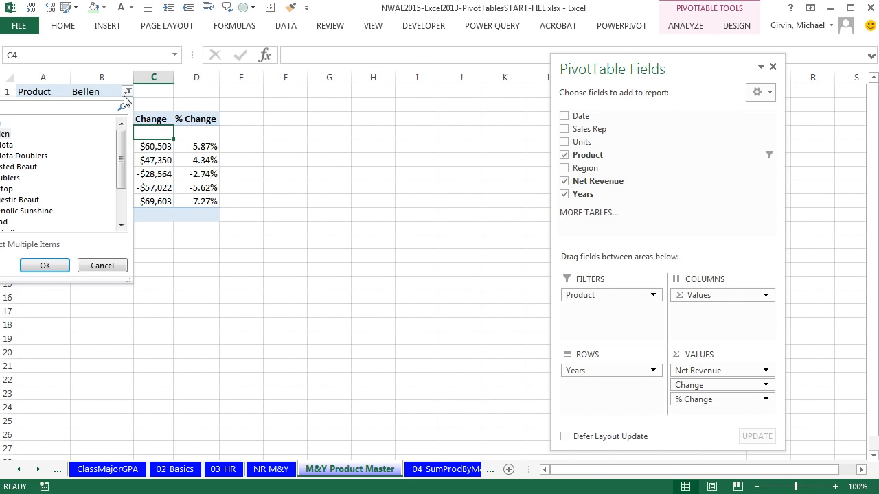
left_click(10, 146)
left_click(54, 268)
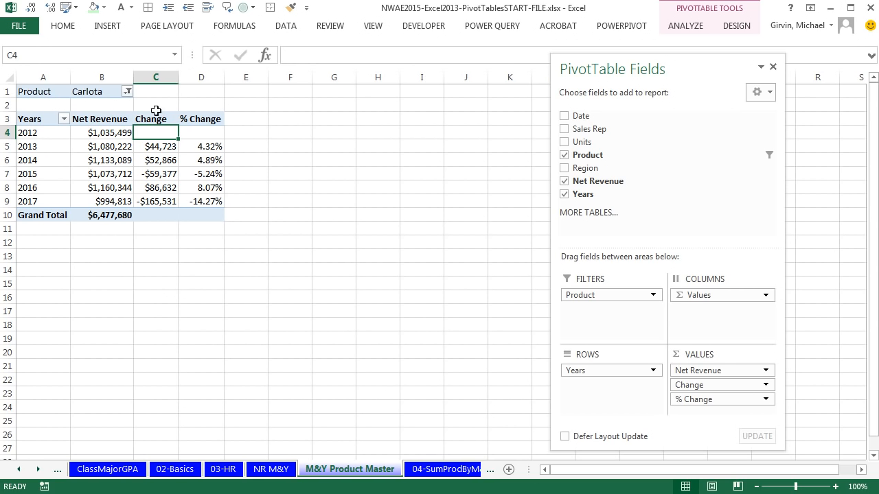
- Open the list of items for the Product report filter
left_click(127, 92)
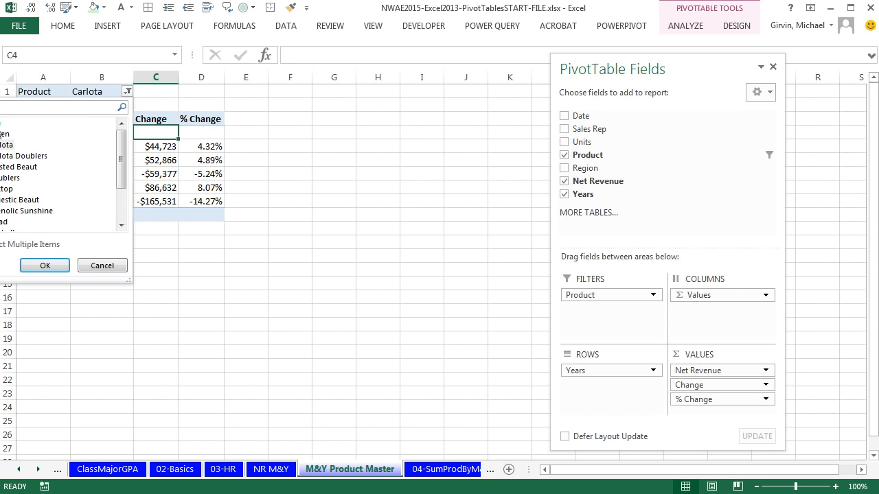
- Reset the PivotTable's Product filter to (All) and generate a report filter page for each Product
left_click(0, 125)
left_click(58, 268)
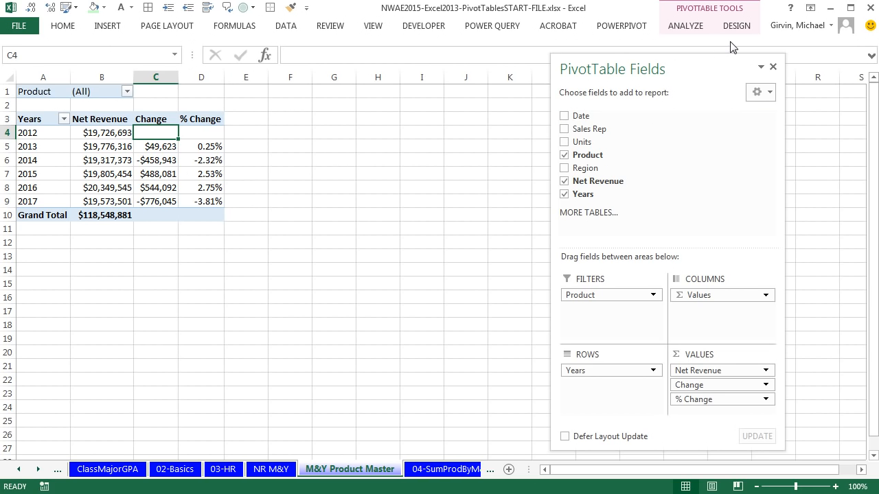
left_click(696, 28)
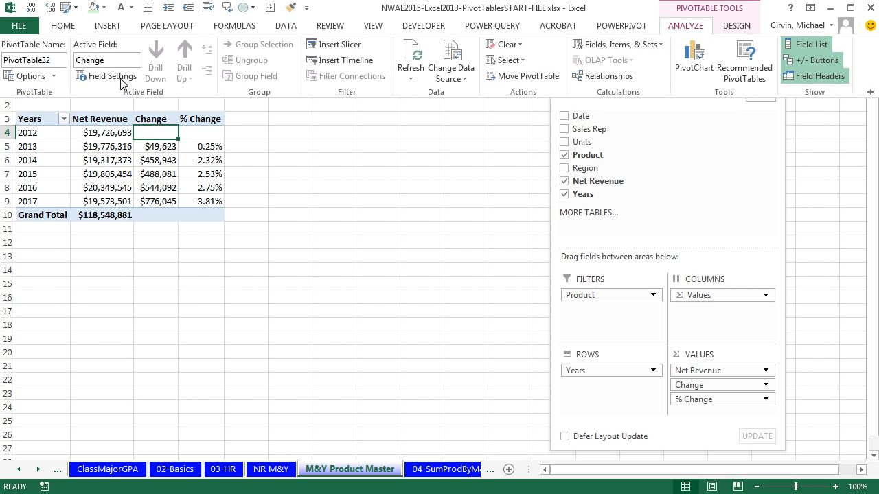
left_click(54, 76)
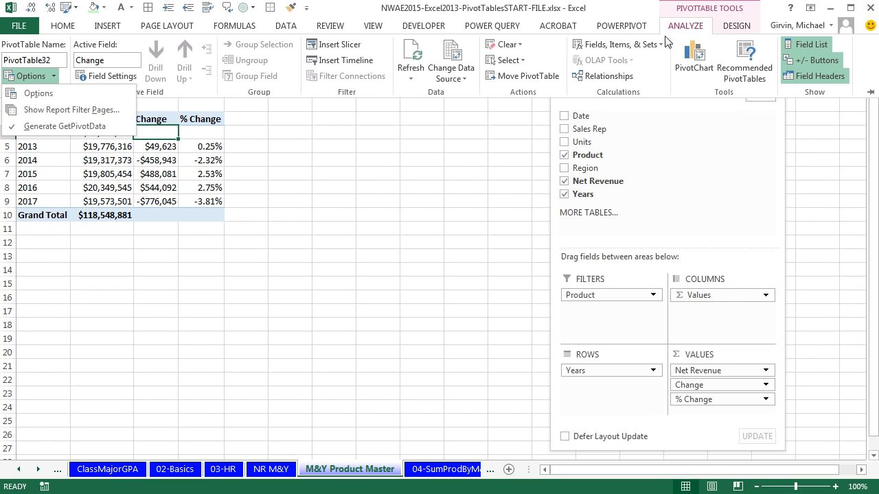
left_click(50, 110)
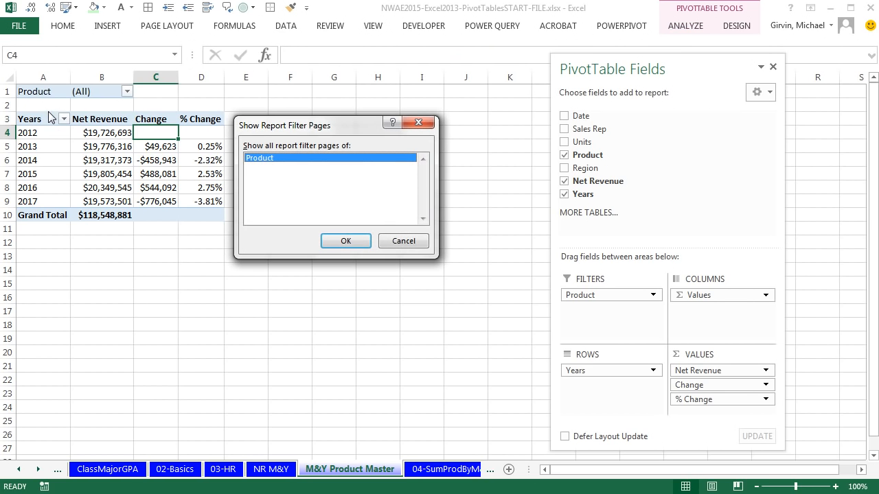
left_click_drag(336, 126, 369, 126)
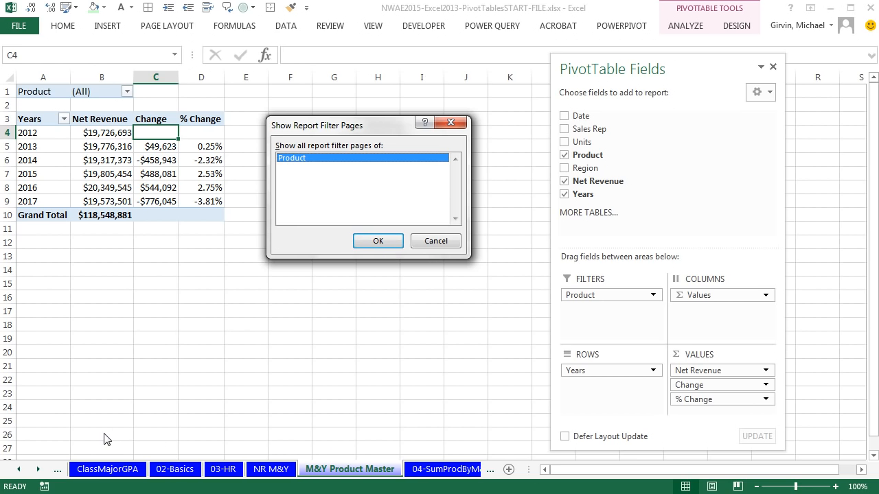
left_click(368, 242)
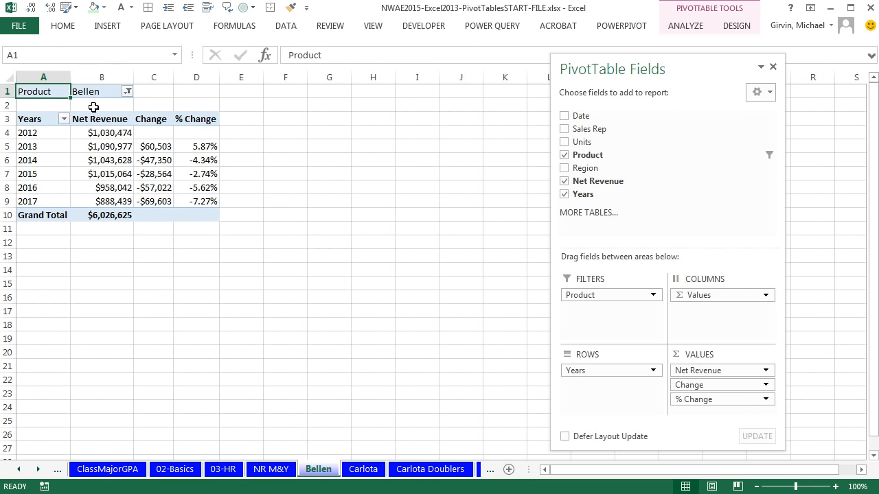
- Look through the generated product sheets, starting at Carlota and ending on M&Y Product Master
left_click(362, 472)
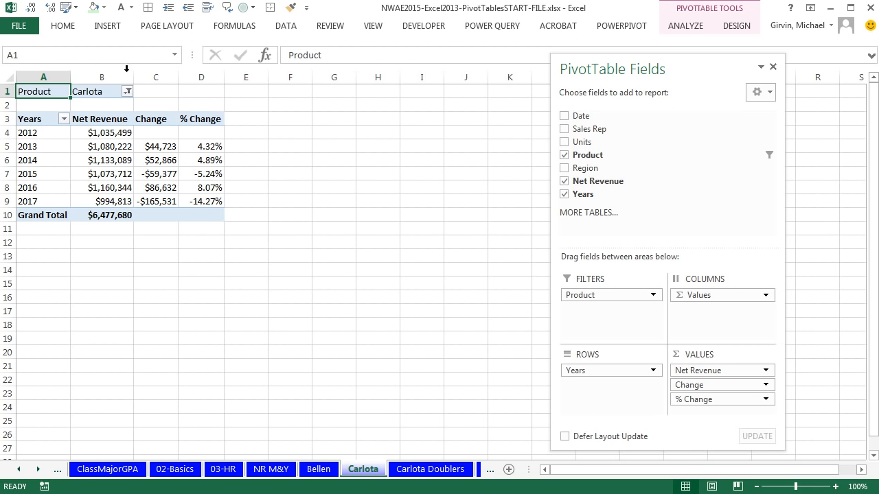
left_click(38, 470)
left_click(38, 470)
left_click(39, 470)
left_click(38, 469)
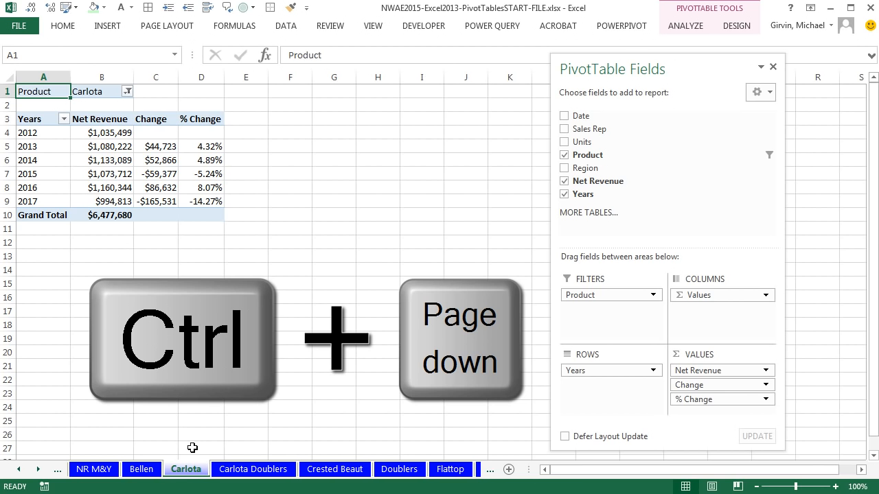
key("ctrl+Page_Down")
key("ctrl+Page_Down")
key("ctrl+Page_Down")
key("ctrl+Page_Down")
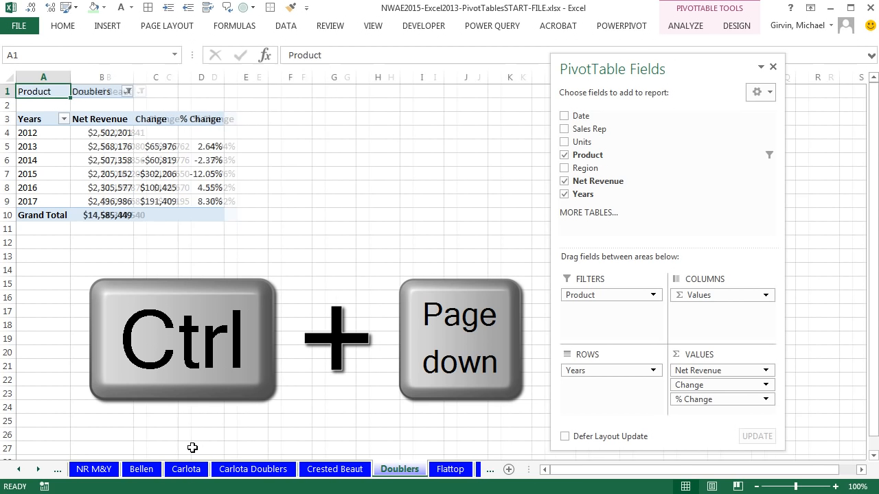
key("ctrl+Page_Down")
key("ctrl+Page_Down")
key("ctrl+Page_Down")
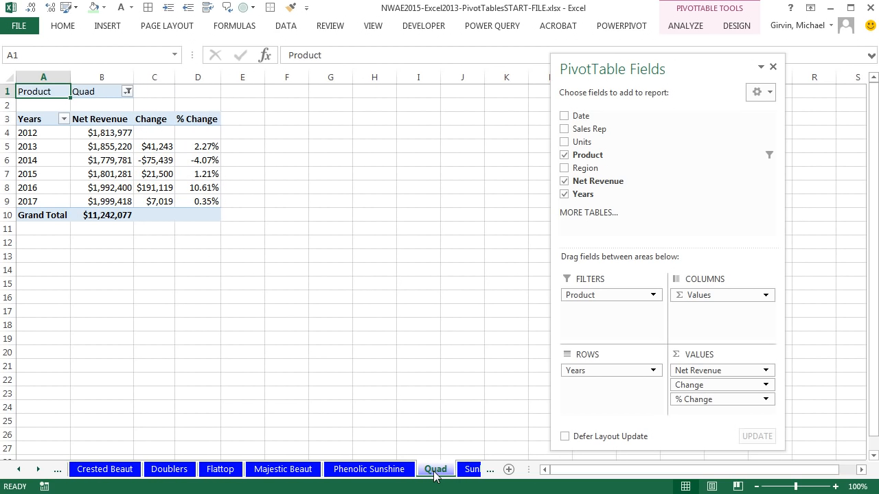
key("ctrl+Page_Down")
key("ctrl+Page_Down")
key("ctrl+Page_Down")
key("ctrl+Page_Down")
key("ctrl+Page_Down")
key("ctrl+Page_Down")
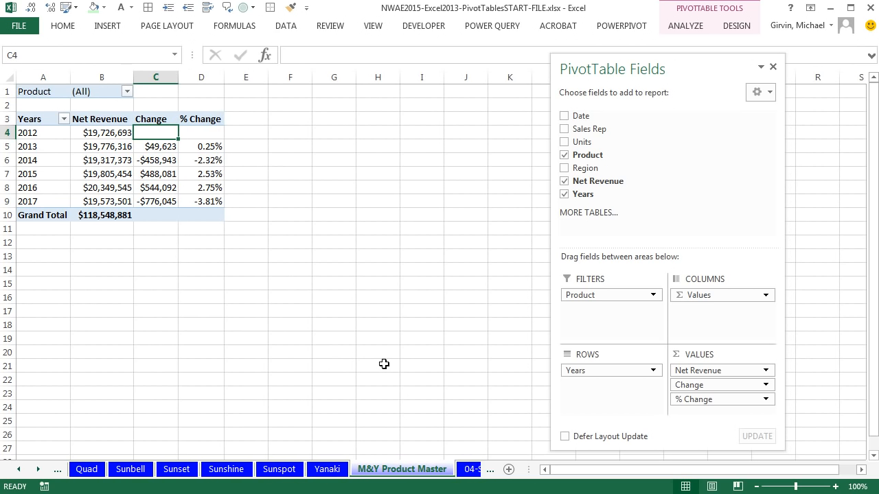
- Go to the 05-Histogram sheet
left_click(39, 469)
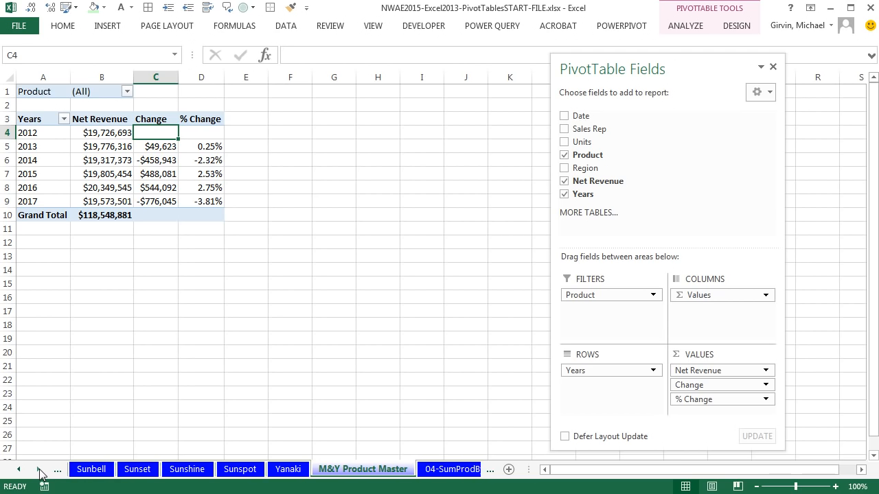
left_click(38, 470)
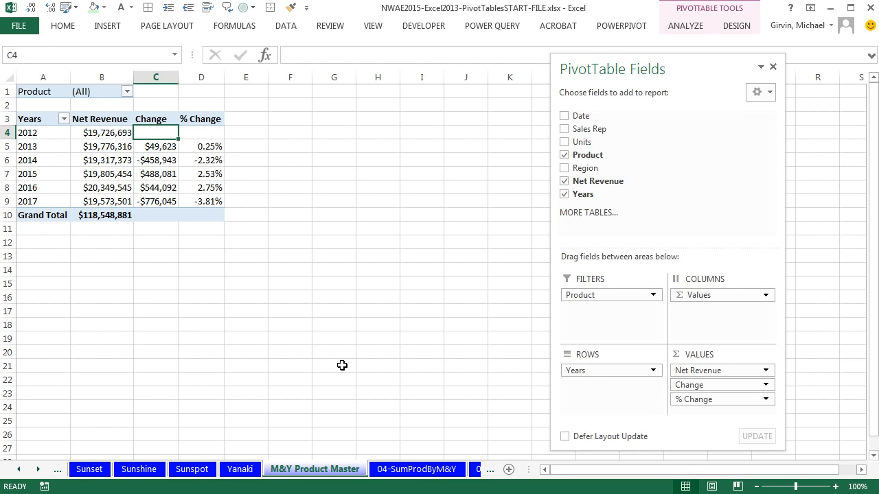
left_click(39, 469)
left_click(38, 469)
left_click(38, 469)
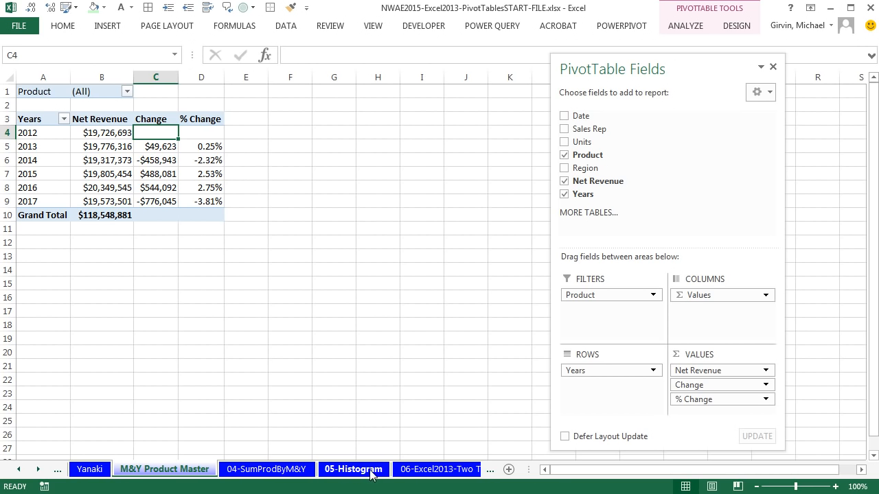
key("ctrl+Page_Up")
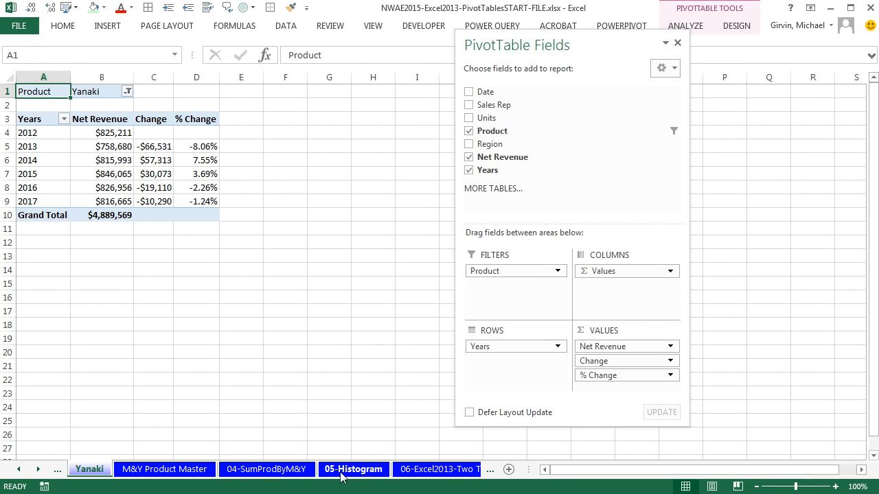
left_click(350, 472)
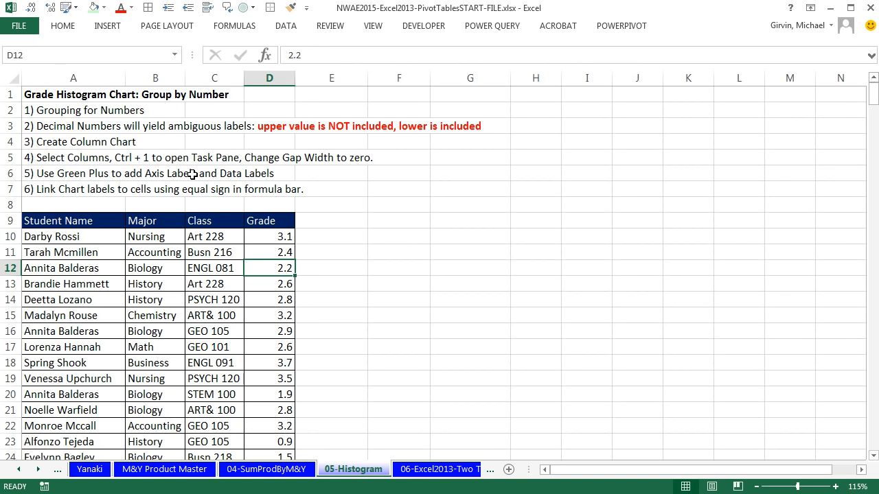
- Create a PivotTable on a new sheet from the student grade table, accepting the default range and location
left_click(273, 236)
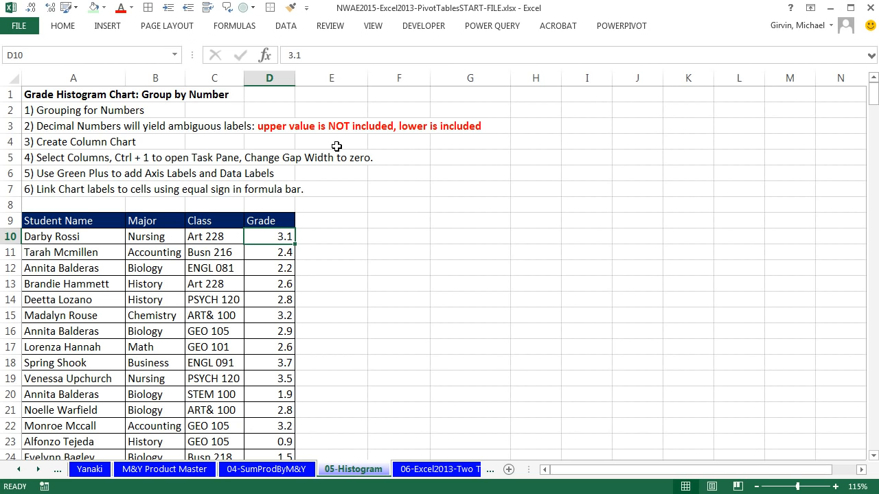
left_click(263, 255)
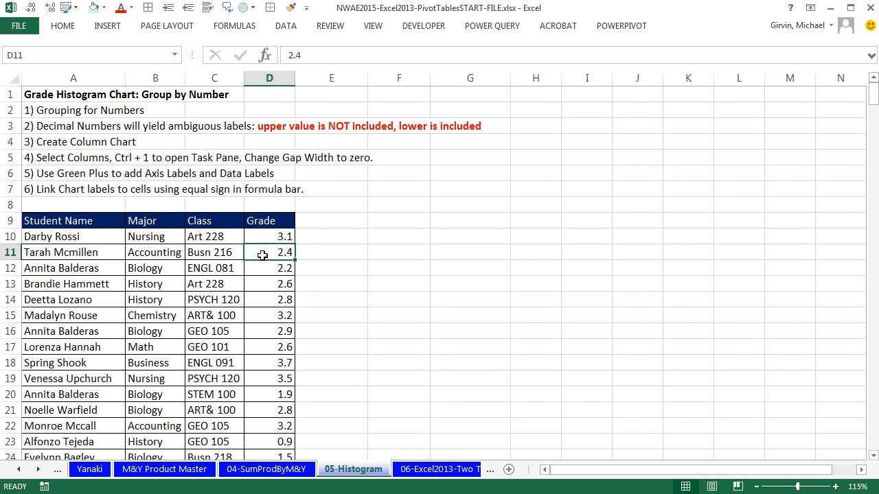
key("alt+n")
key("v")
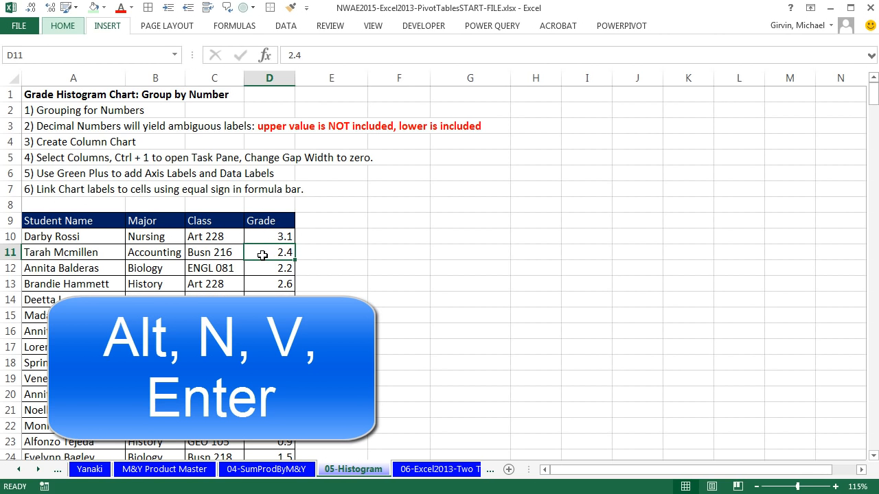
key("Return")
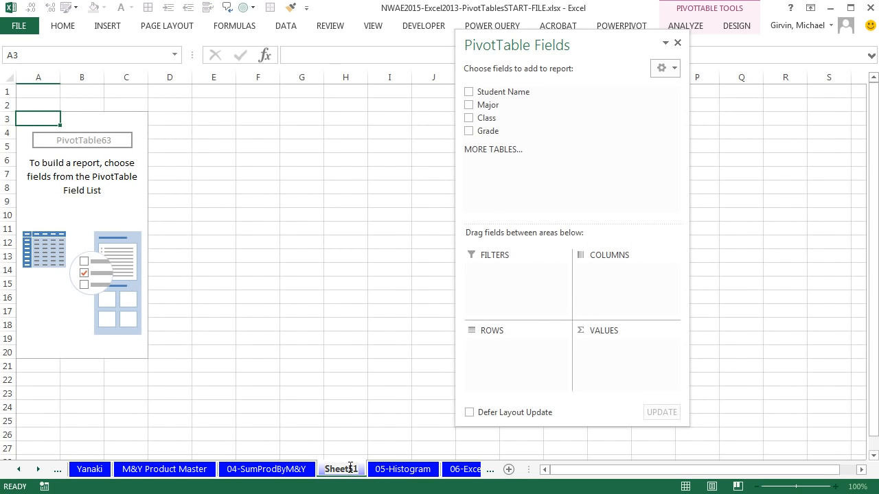
- Rename the new PivotTable sheet as Histogram
double_click(350, 468)
type("Histogram")
key("Return")
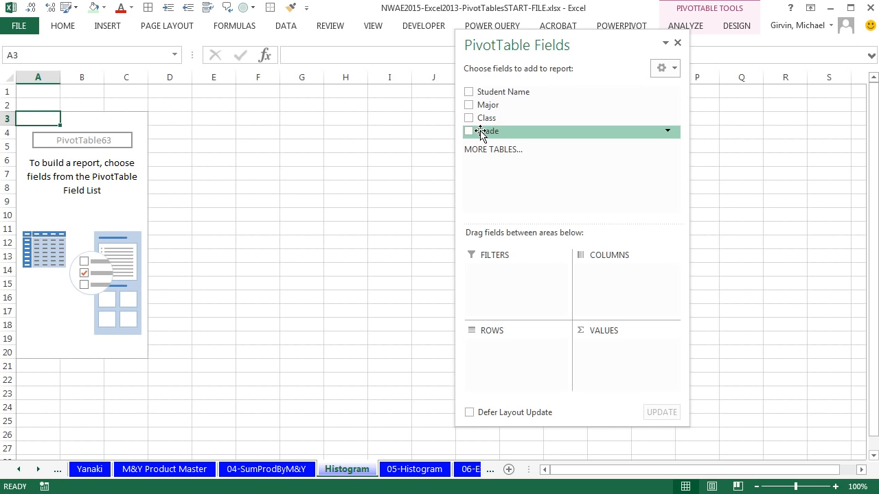
- Add Grade to the PivotTable's rows and group it from 0 to 4.5 in intervals of 0.5
left_click_drag(481, 132, 512, 347)
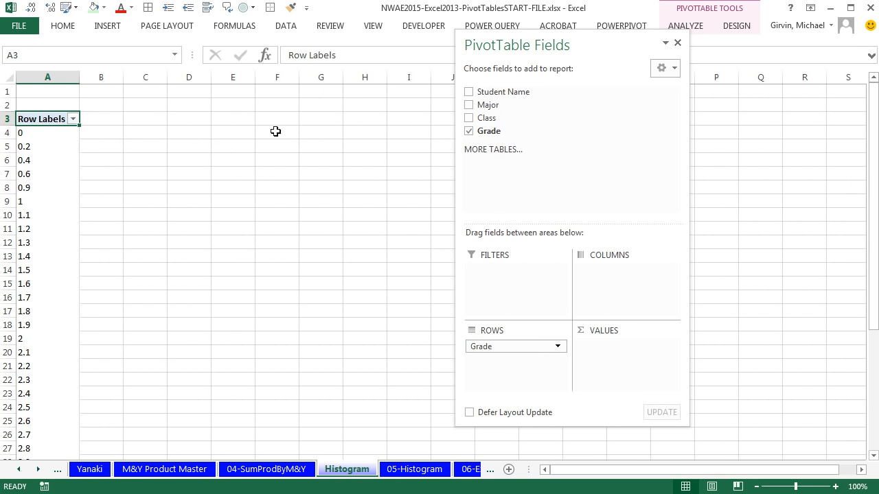
right_click(45, 161)
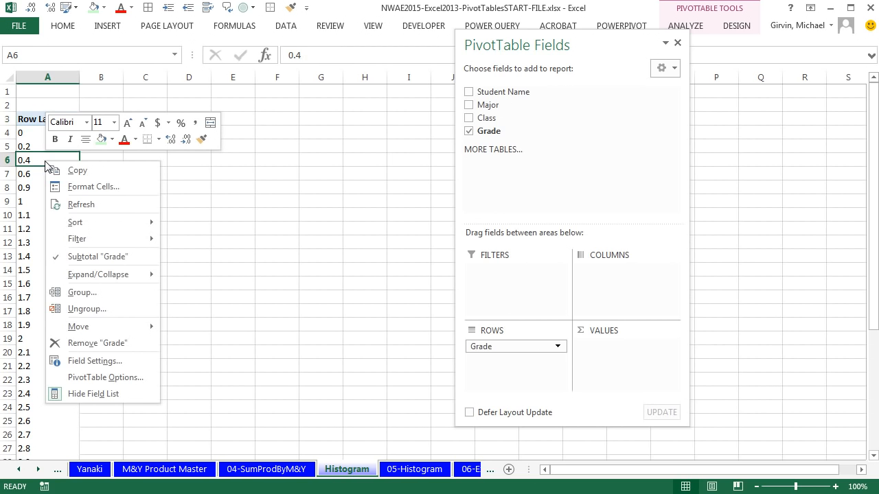
left_click(85, 297)
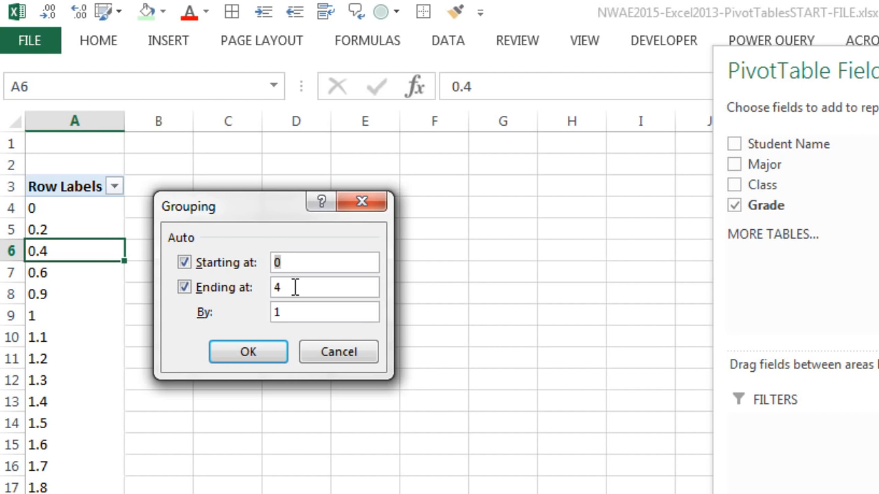
left_click_drag(295, 287, 268, 287)
type("4.5")
key("Tab")
type(".")
left_click(269, 355)
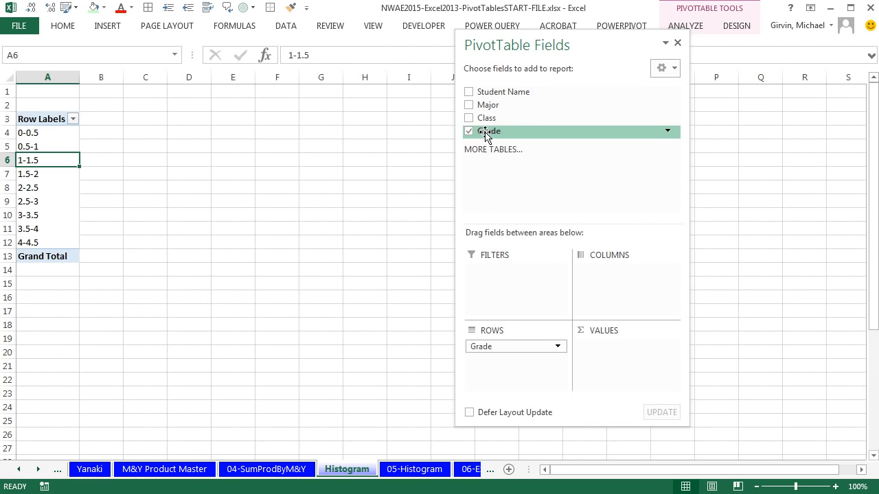
- Add Grade to the PivotTable's values as a count for each grade range
left_click_drag(760, 210, 602, 355)
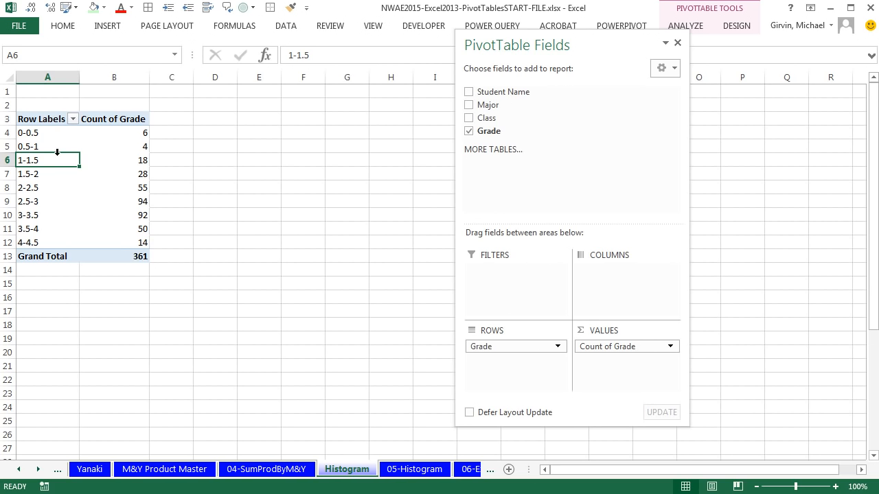
key("alt+Tab")
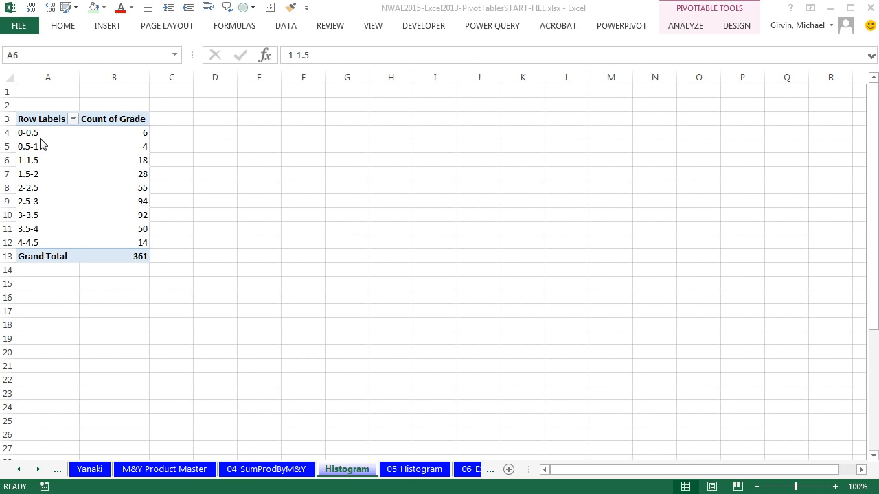
key("alt+Tab")
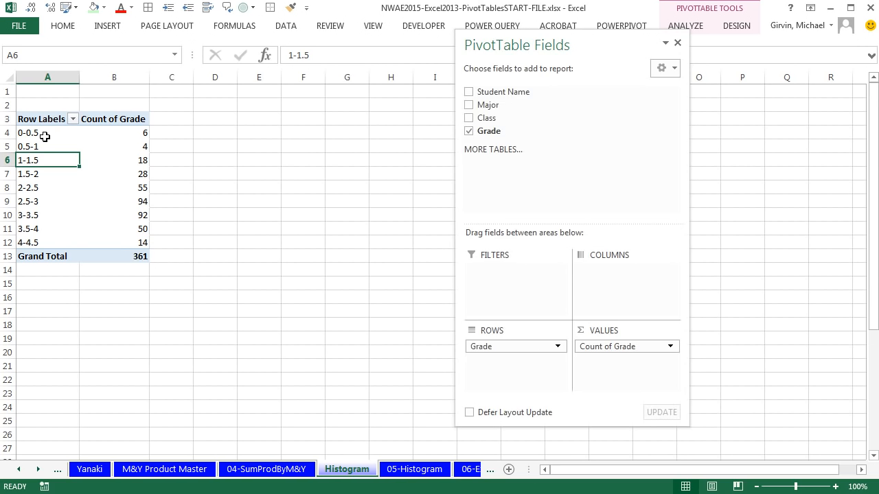
- Replace every "-" in the grade range labels A4:A12 with " <= Grade <" and widen column A to fit them
left_click_drag(39, 133, 44, 243)
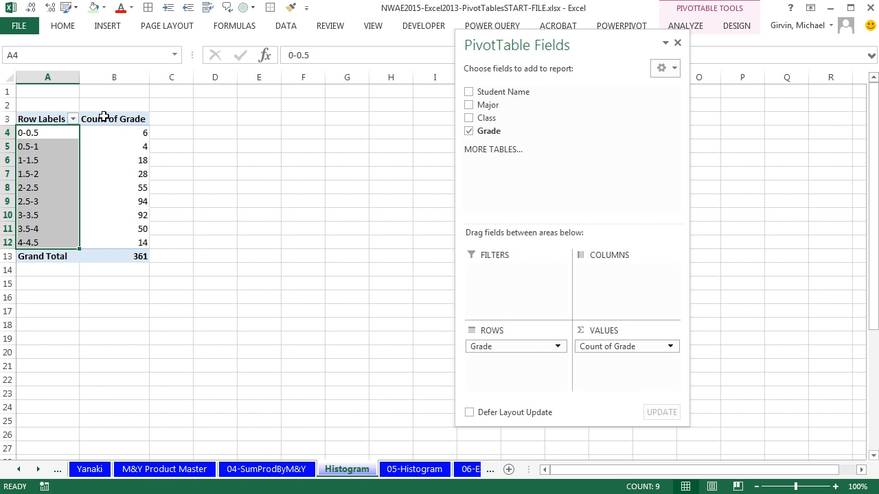
left_click(71, 29)
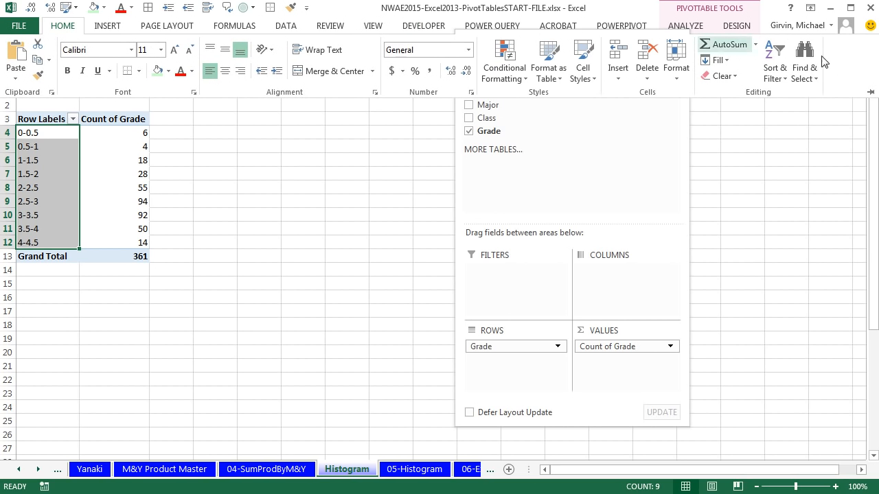
left_click(817, 80)
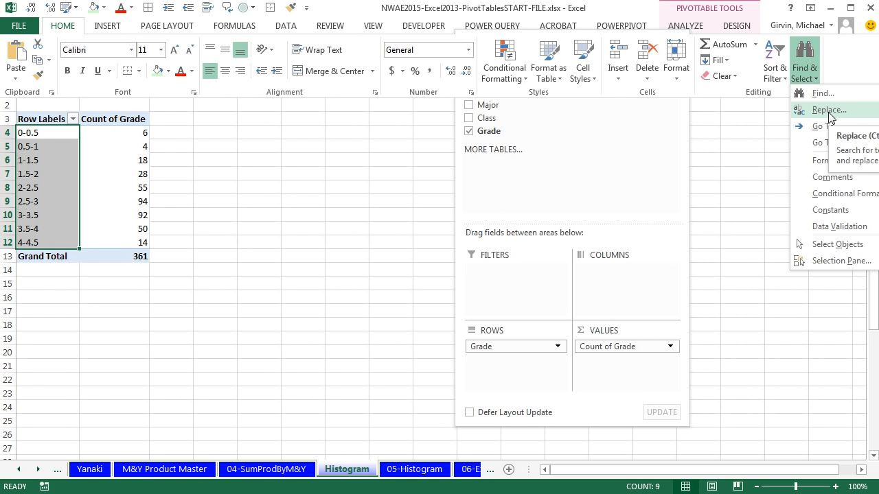
left_click(115, 326)
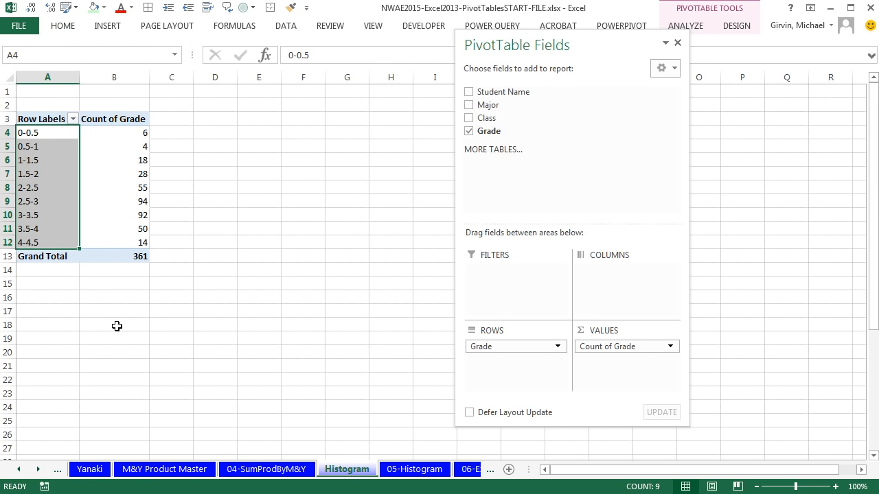
key("ctrl+h")
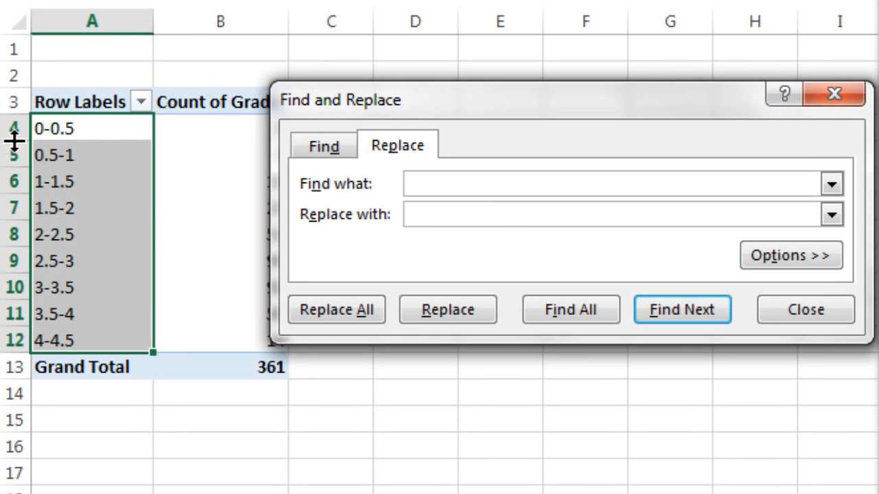
type("-")
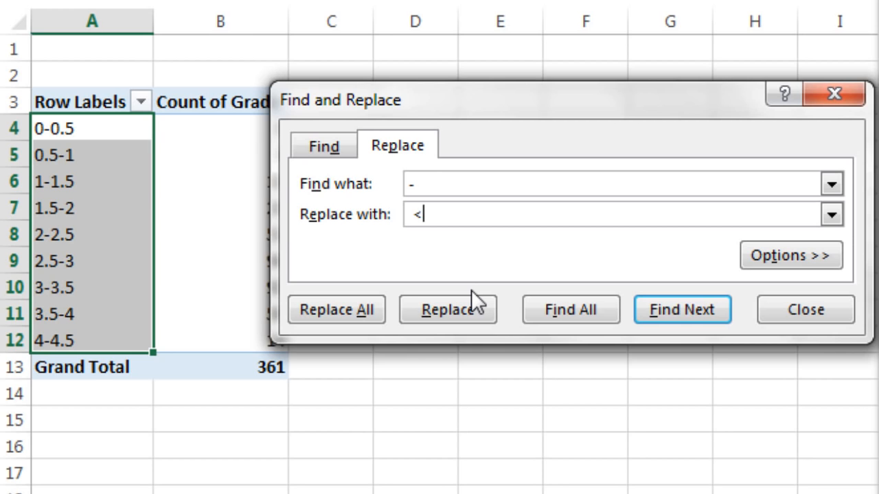
type("Grade")
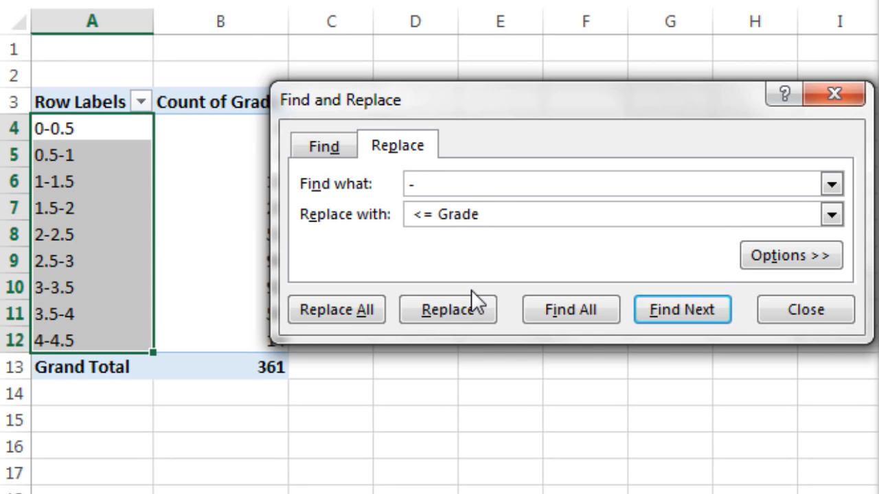
type(" <")
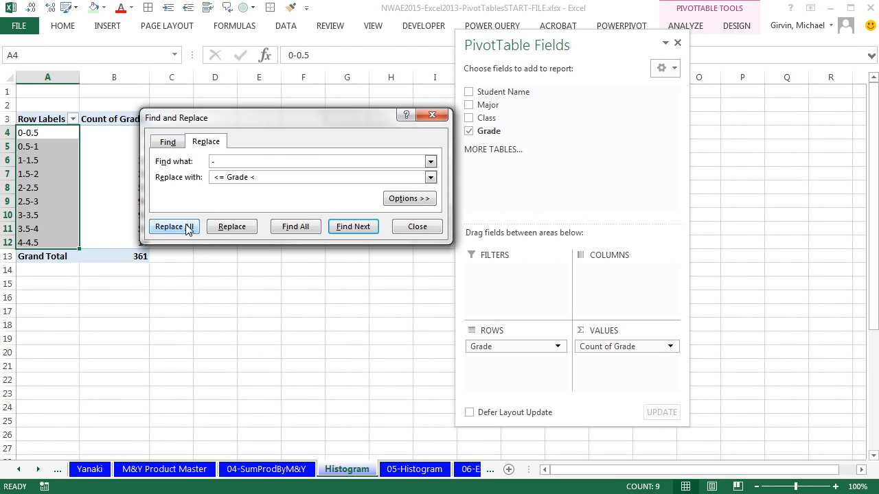
left_click(364, 316)
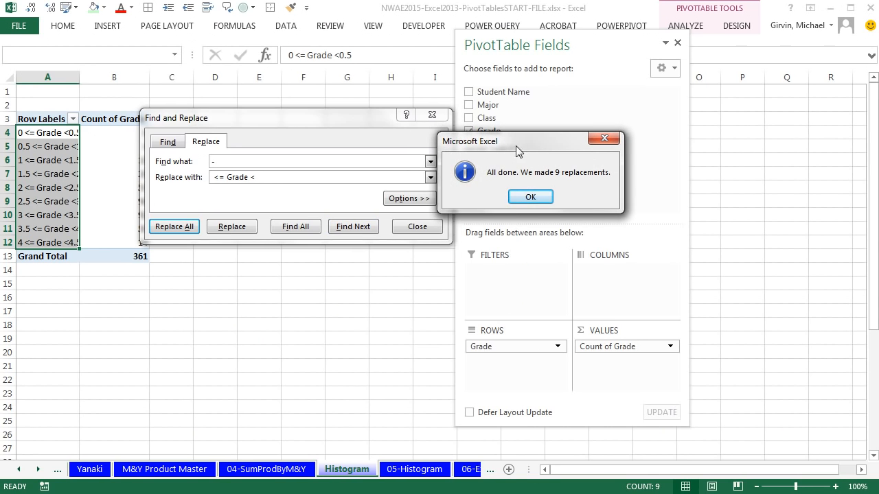
left_click_drag(517, 150, 201, 73)
left_click(222, 126)
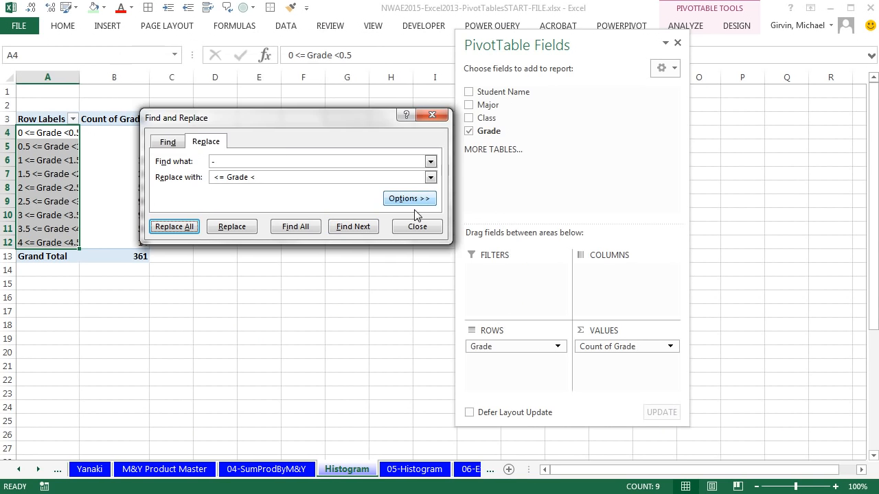
left_click(416, 226)
left_click_drag(79, 77, 110, 78)
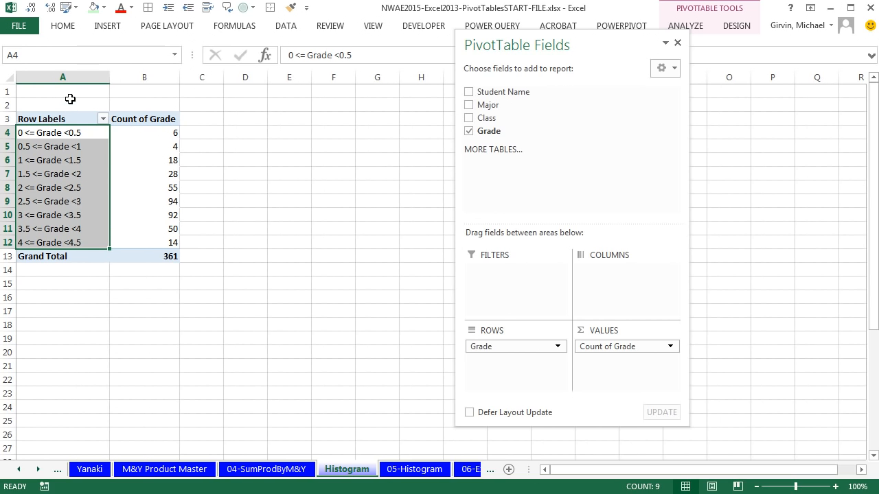
- Show the PivotTable in Tabular Form and widen column A slightly to fit the Grade labels
left_click(737, 28)
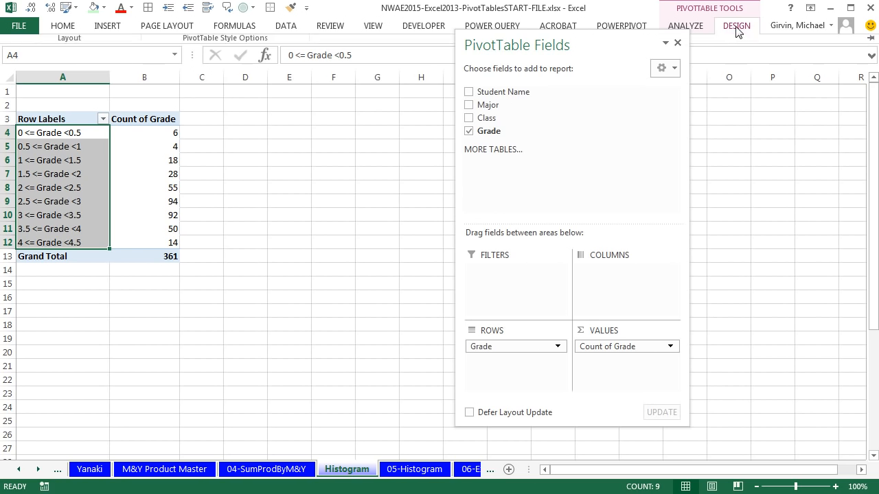
left_click(92, 65)
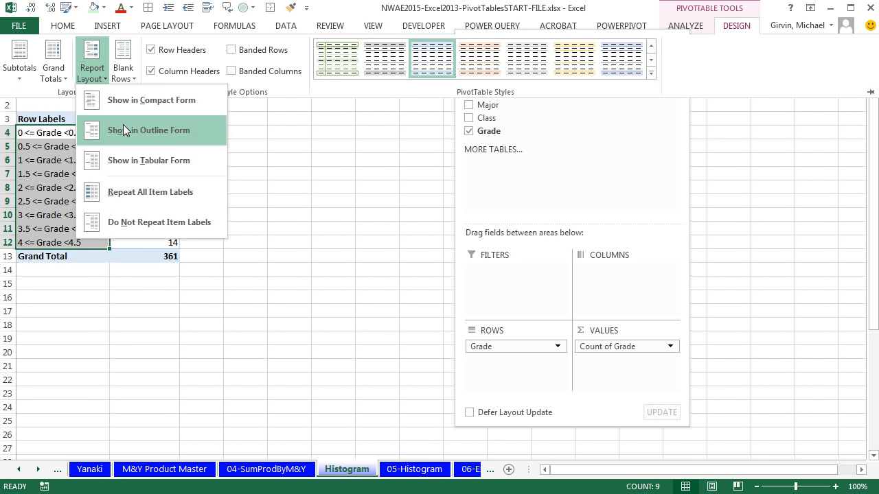
left_click(134, 161)
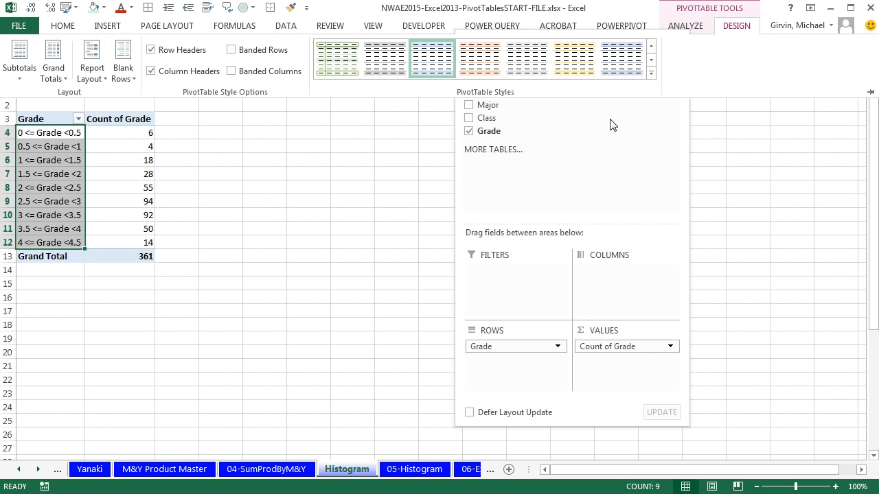
left_click(253, 276)
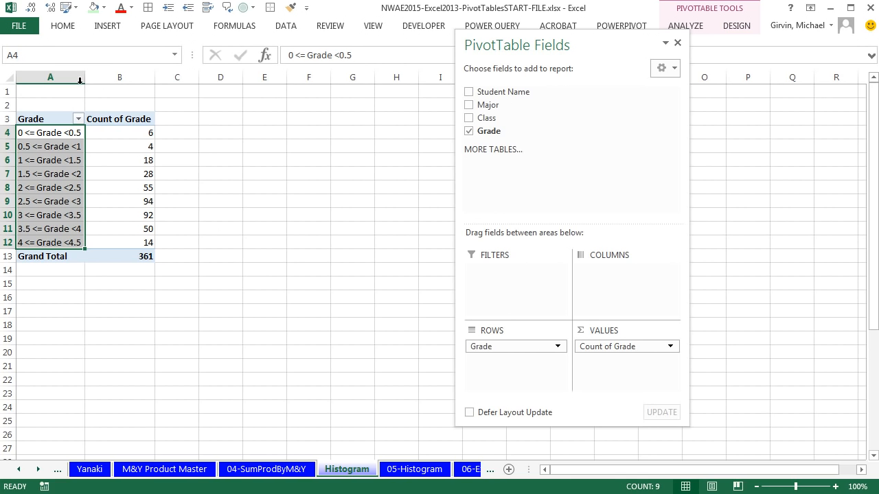
double_click(85, 81)
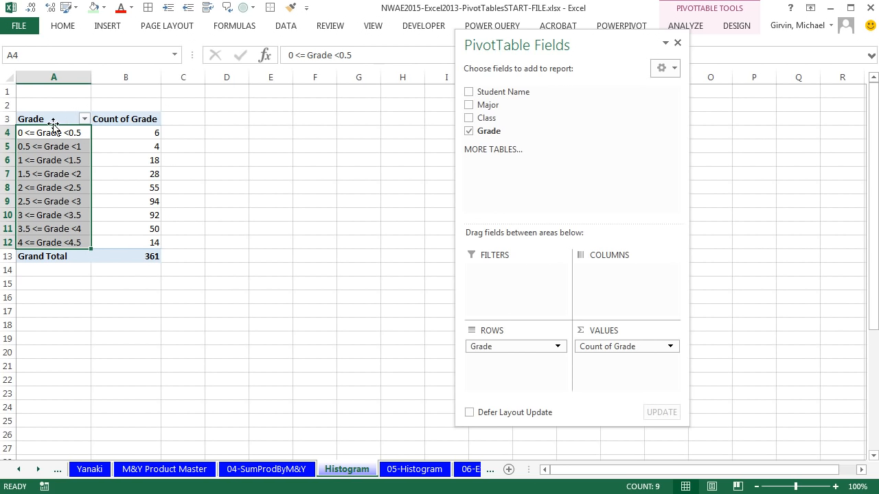
- Insert a clustered column PivotChart from the grade ranges and counts in A3:B12 and place it beside the PivotTable
left_click_drag(36, 118, 134, 242)
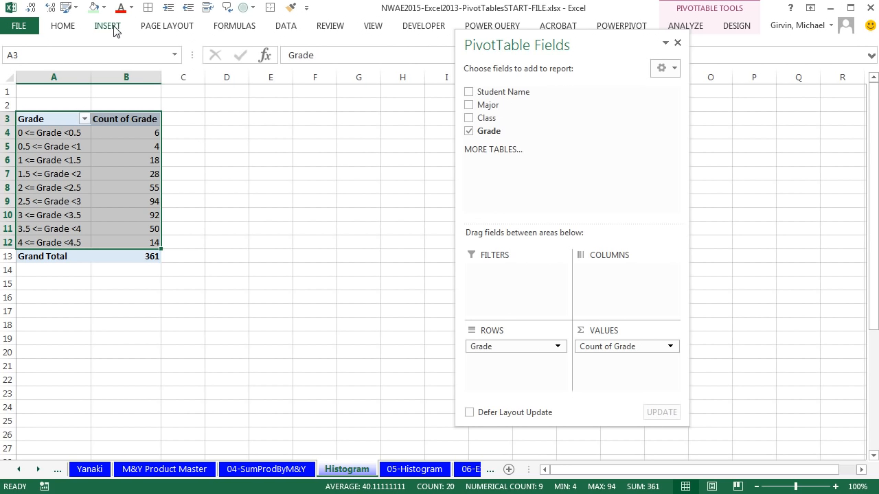
left_click(108, 26)
left_click(388, 48)
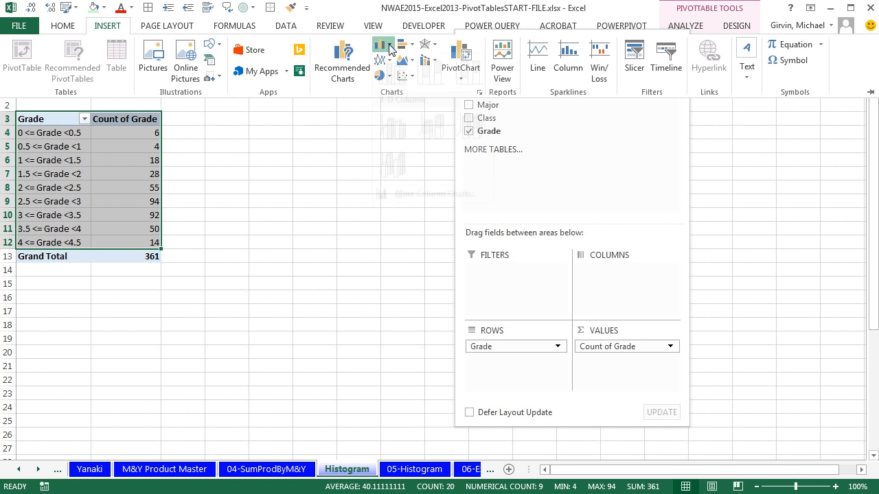
left_click(391, 90)
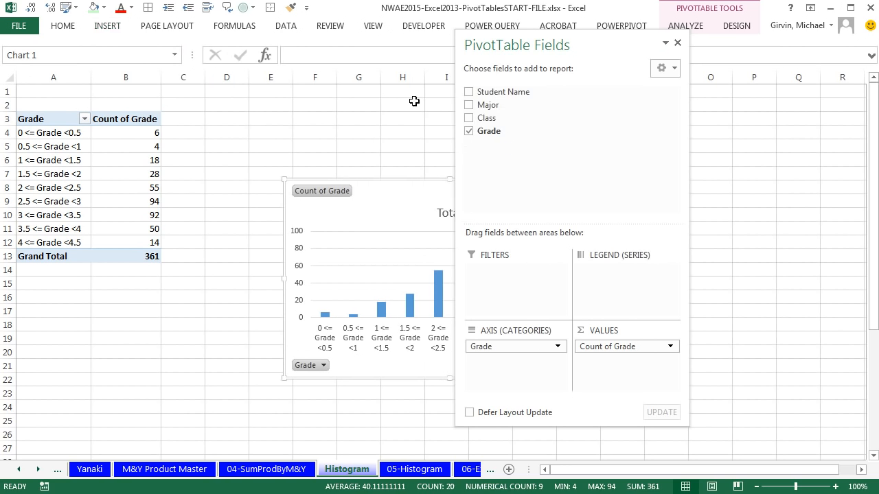
left_click_drag(400, 176, 325, 137)
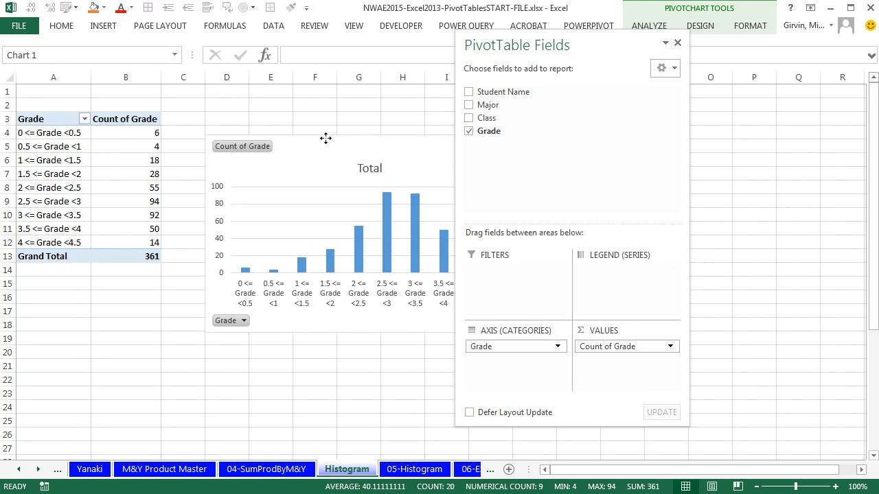
- Close the PivotTable field list and hide all field buttons on the chart
left_click(677, 43)
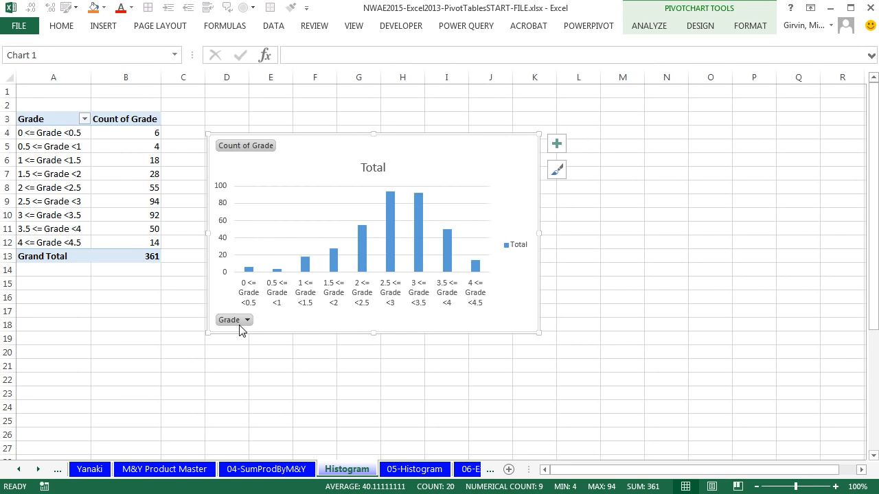
right_click(259, 145)
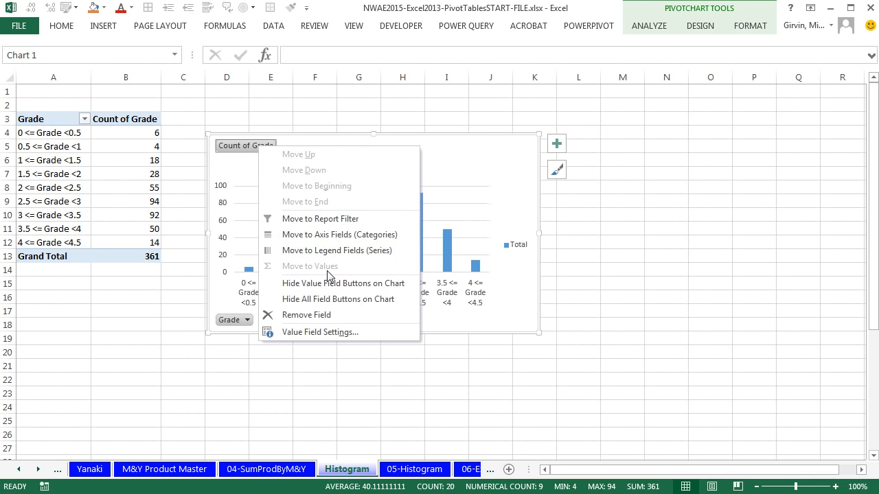
left_click(335, 306)
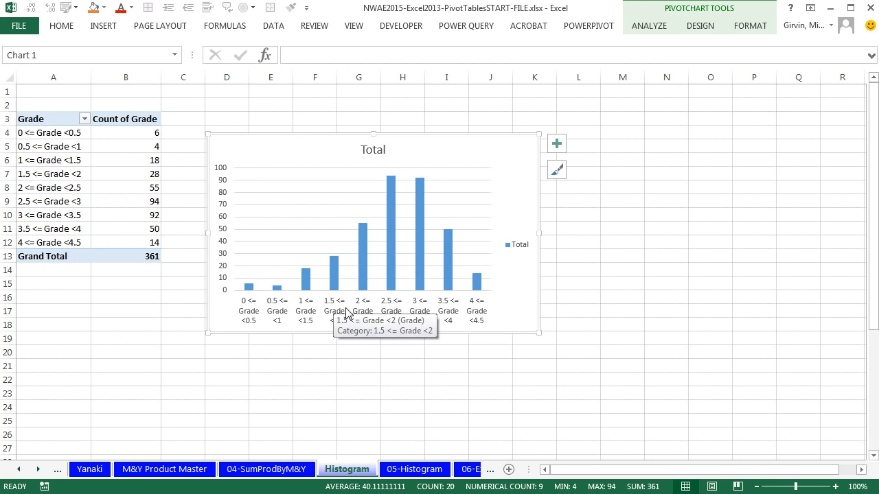
- Title the chart "Grade Histogram" and delete its legend
left_click(377, 155)
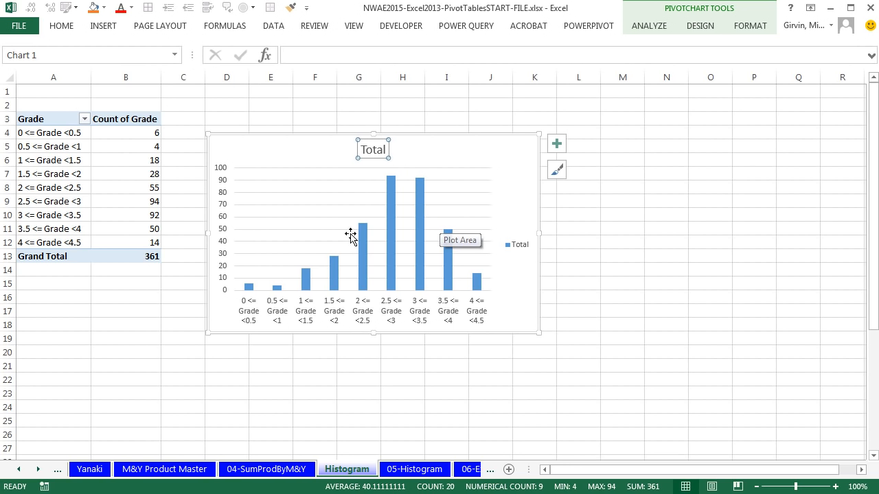
type("Grade Hist")
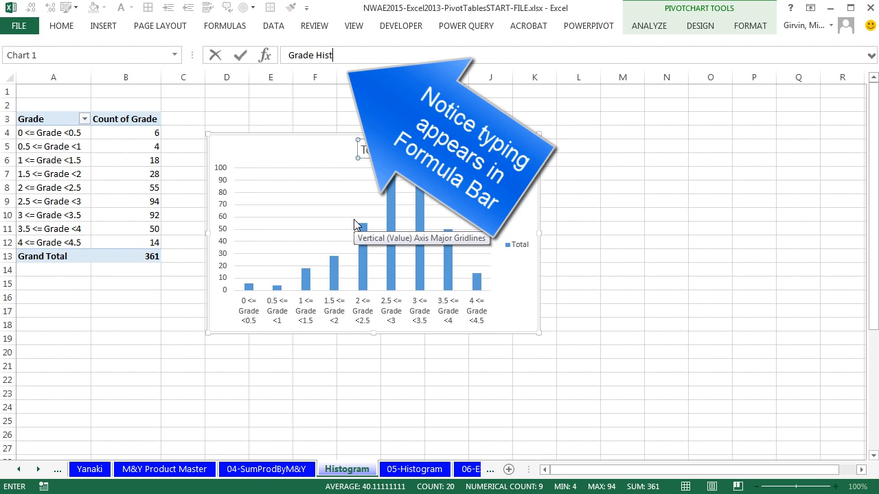
type("ogram")
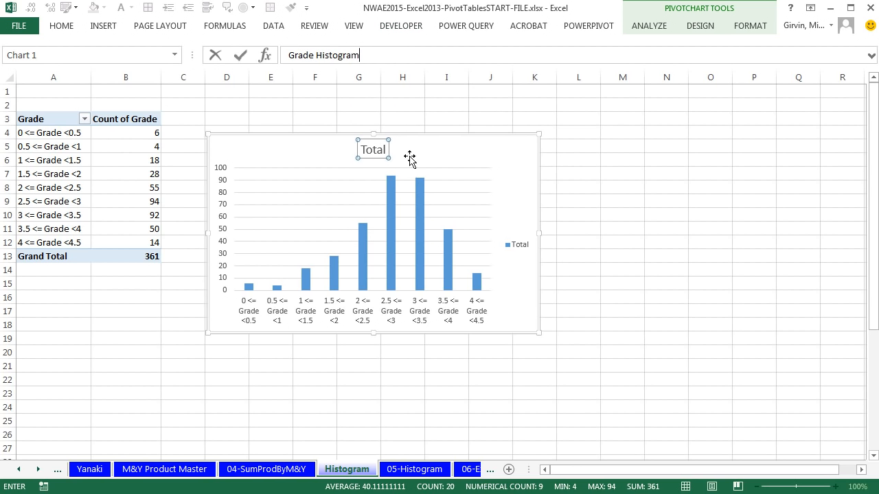
key("Return")
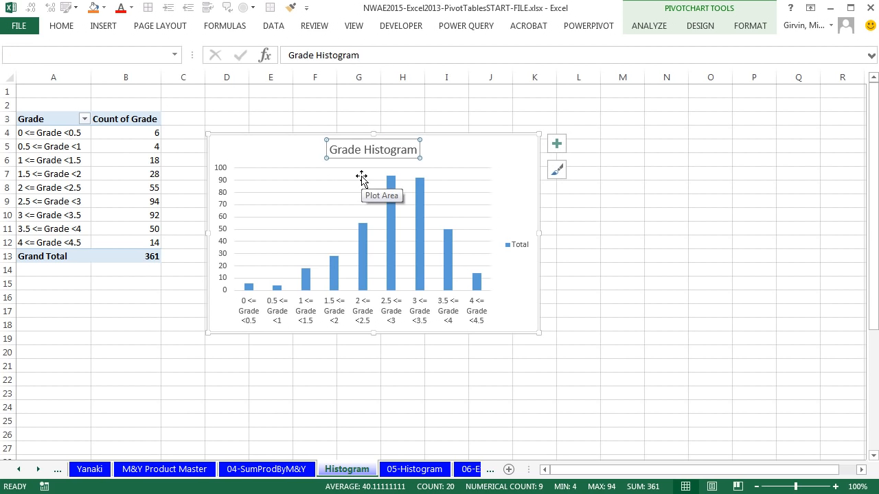
left_click(520, 239)
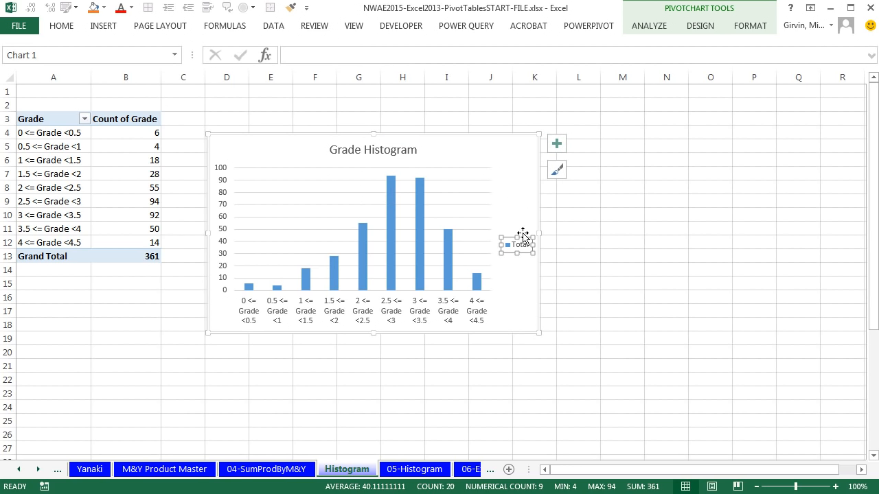
key("Delete")
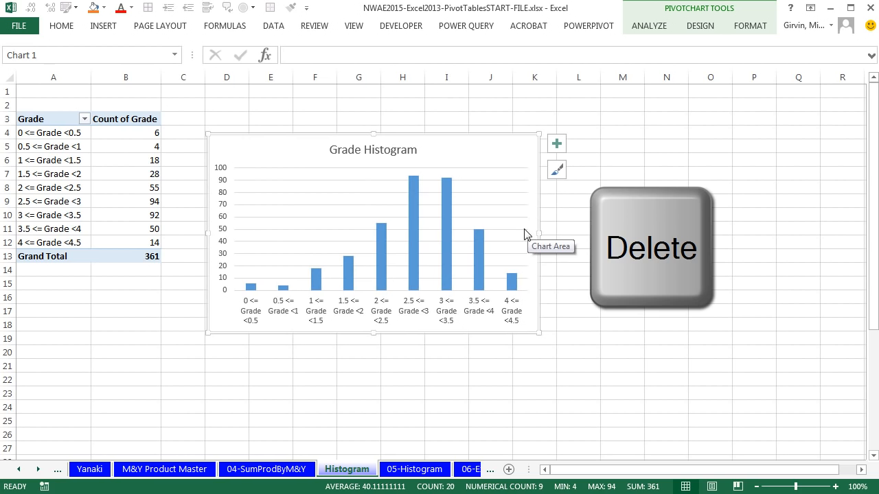
- Set the gap width of the chart's column series to 0%
left_click(412, 199)
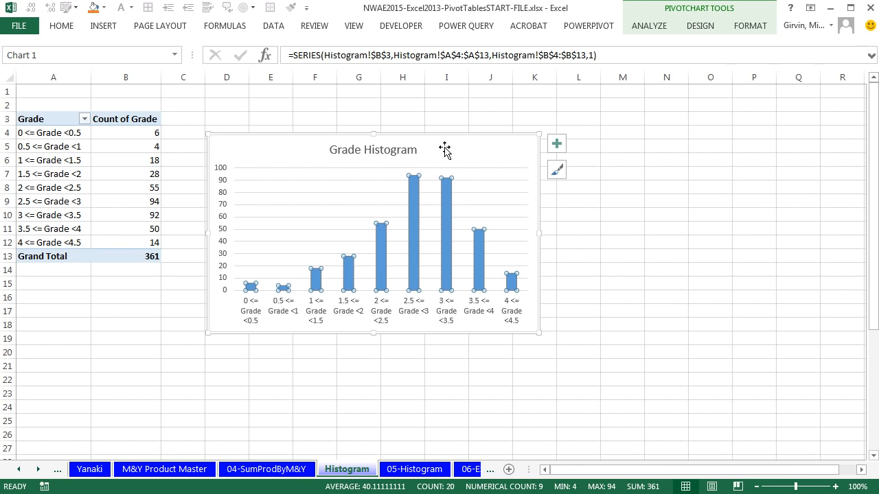
mouse_move(420, 199)
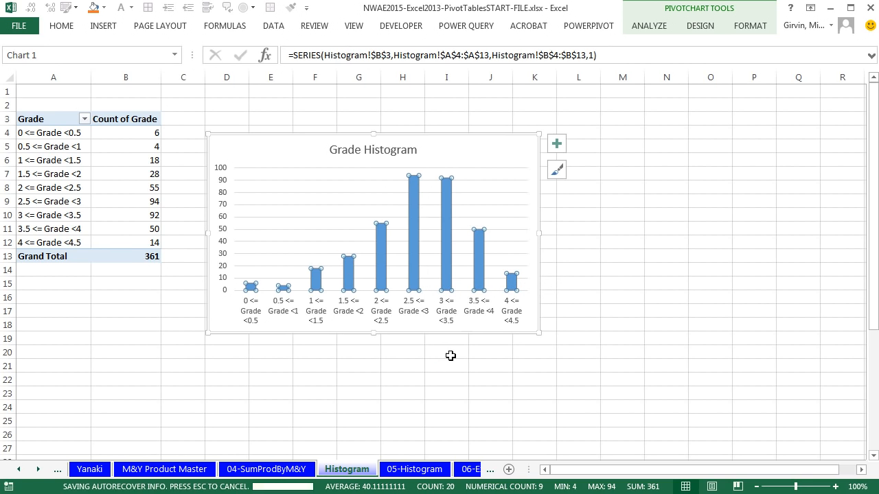
right_click(416, 201)
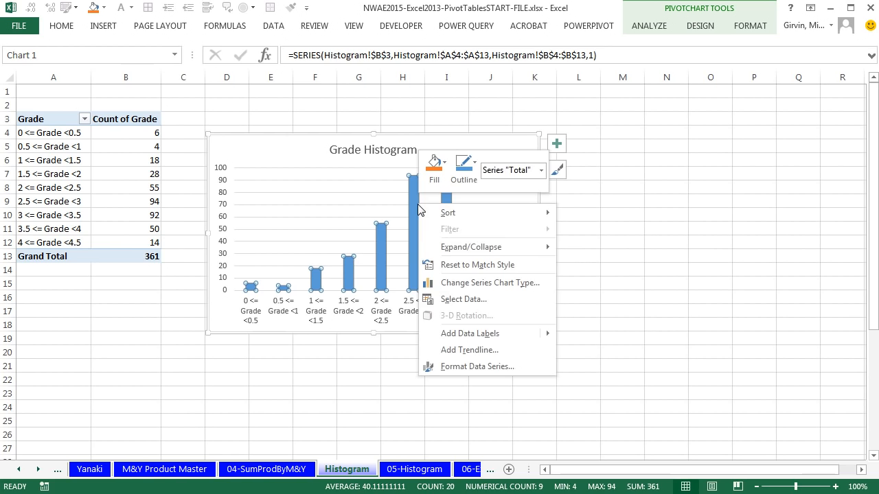
left_click(481, 368)
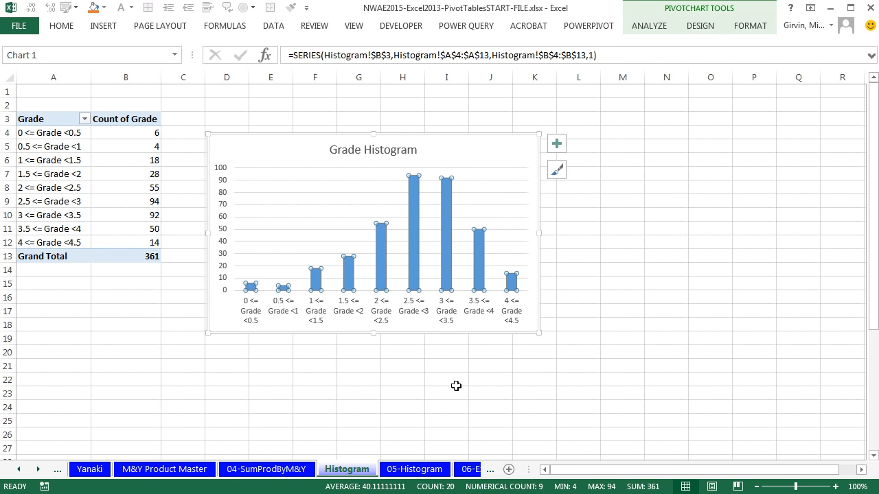
key("ctrl+1")
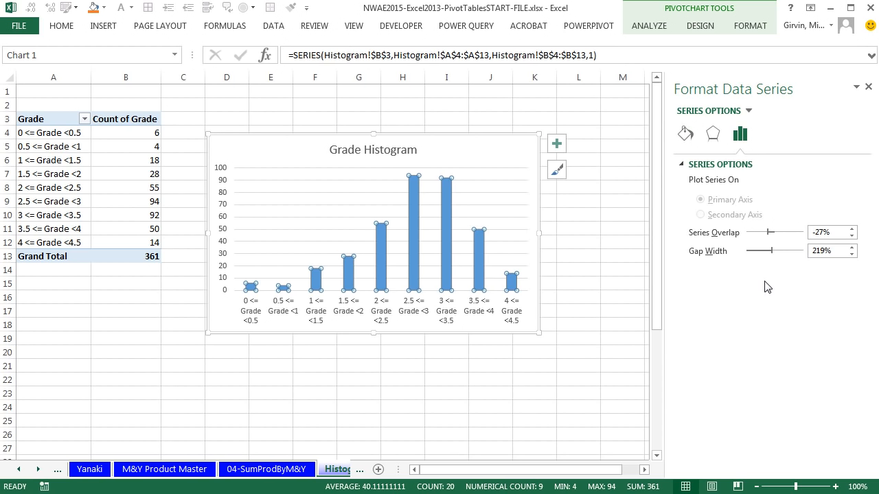
left_click_drag(772, 251, 743, 251)
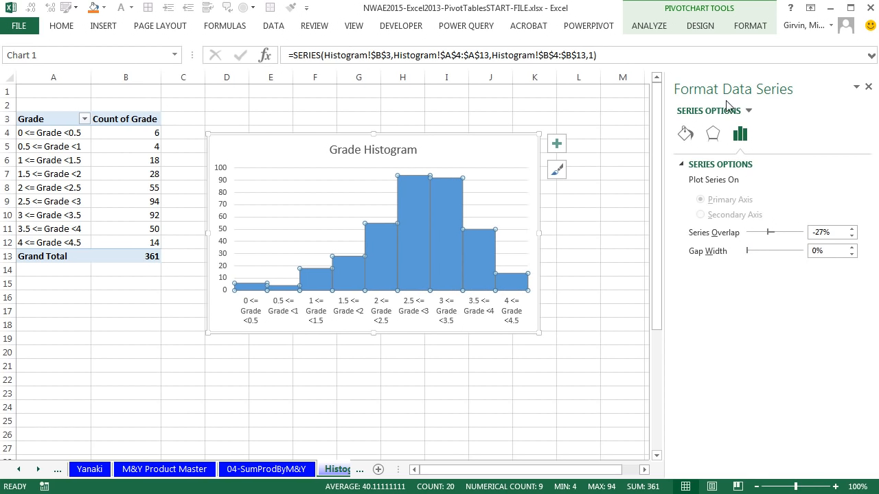
- Vary the fill colors of the histogram columns by point
left_click(687, 141)
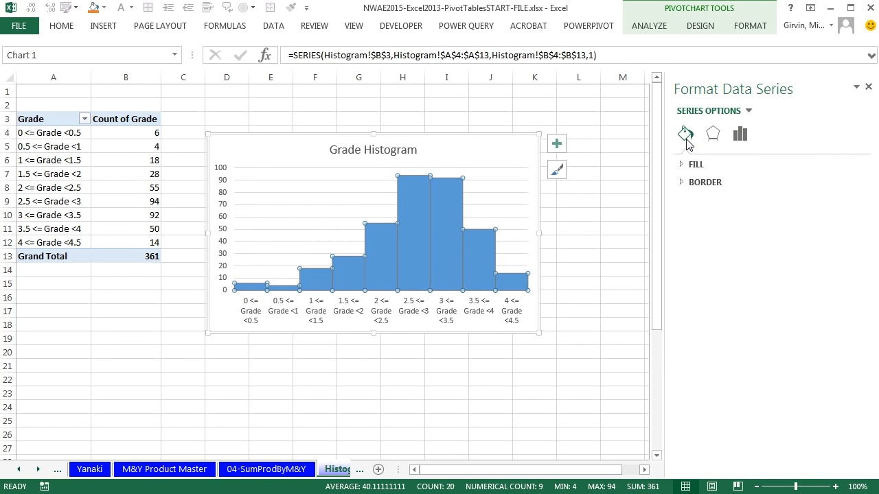
left_click(682, 166)
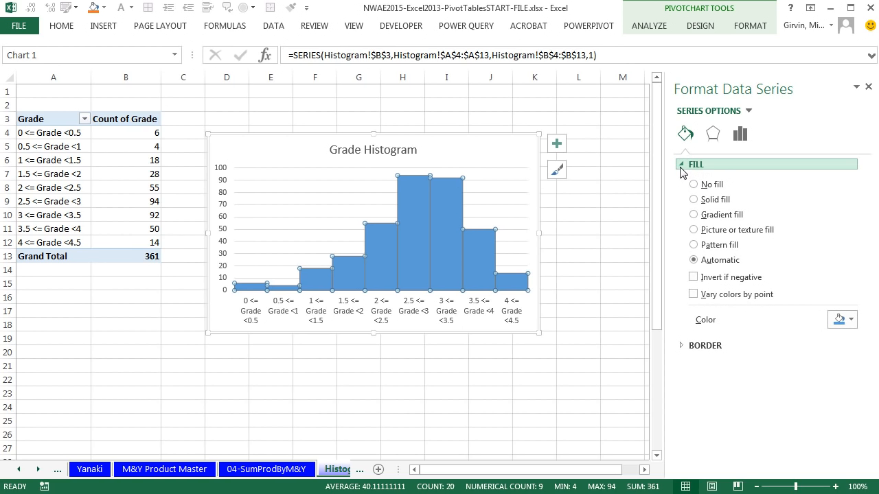
left_click(699, 300)
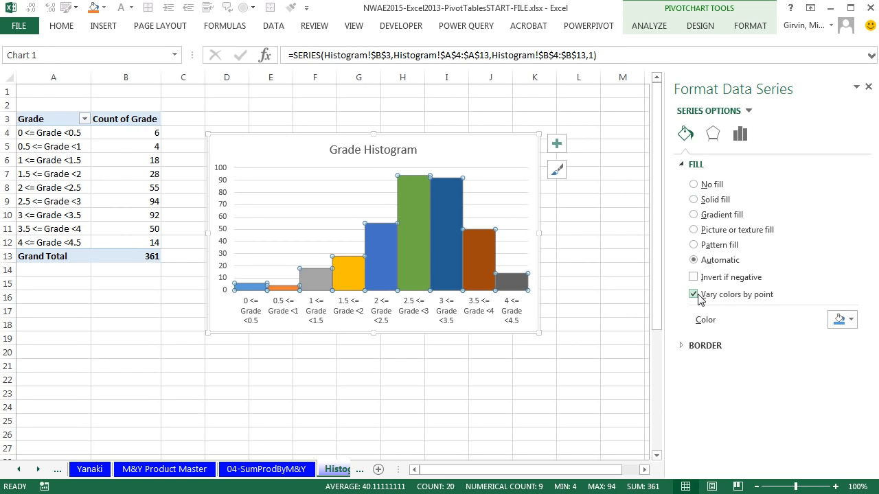
- Give the histogram columns a solid black border
left_click(690, 352)
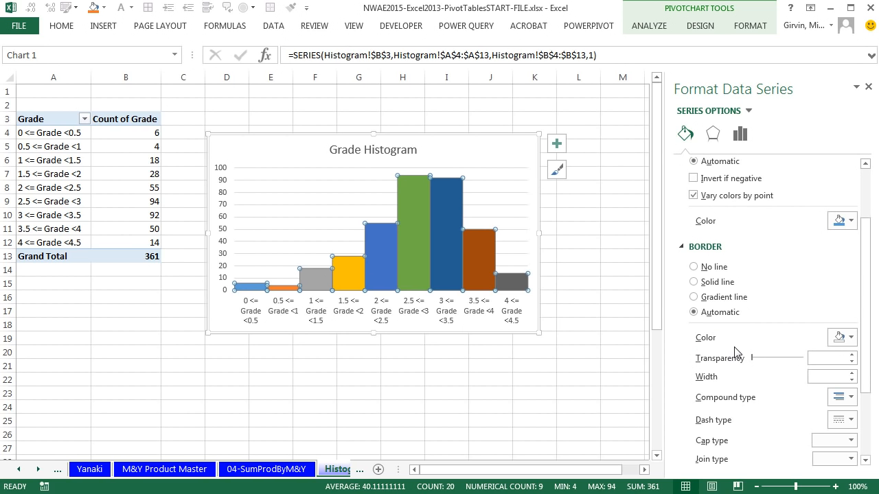
left_click(693, 282)
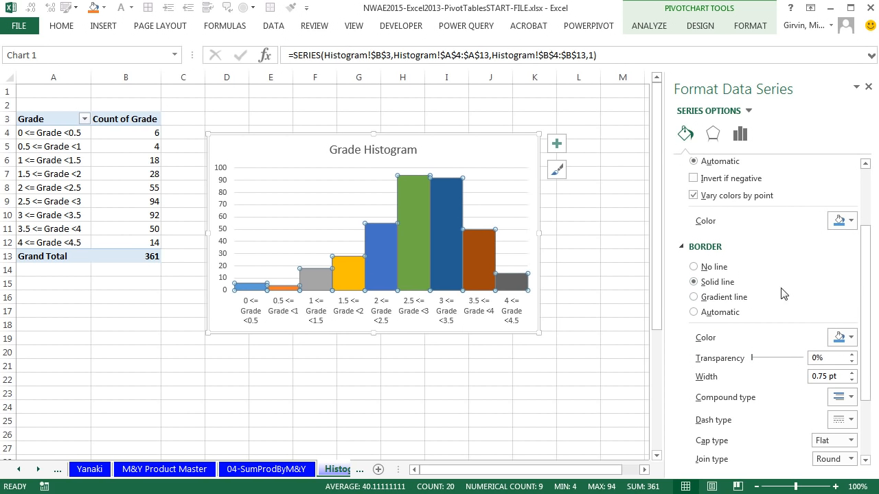
left_click(850, 338)
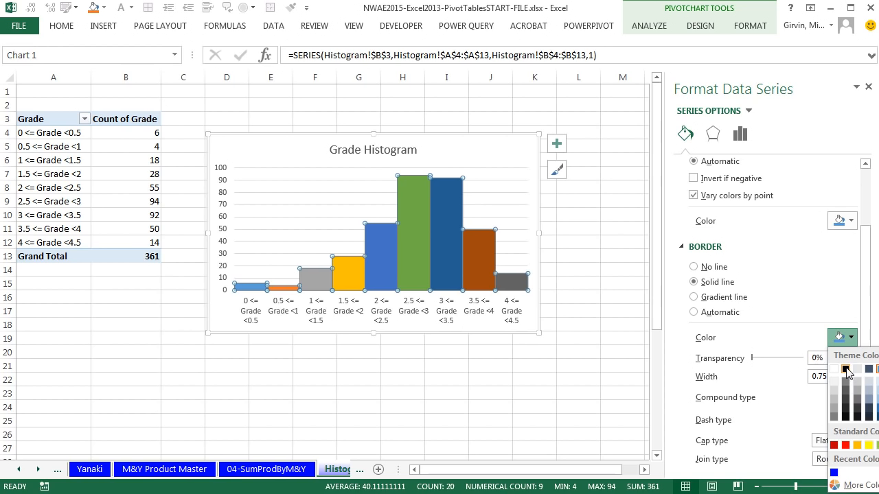
left_click(846, 369)
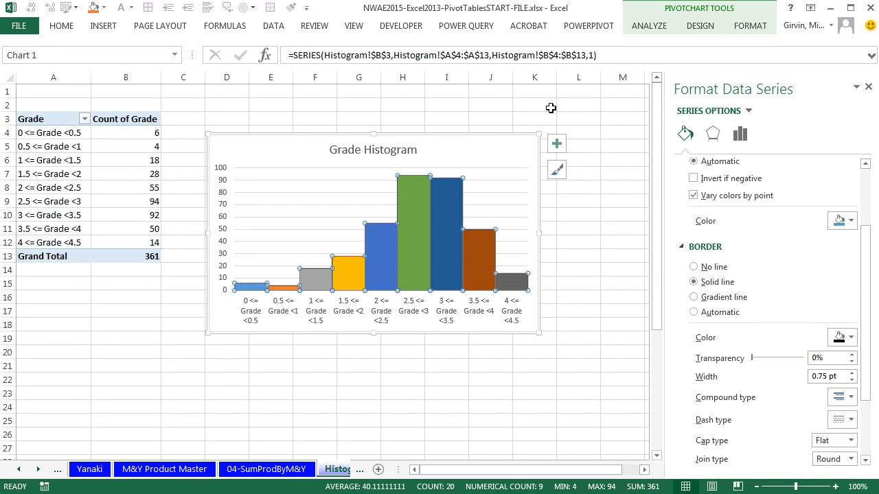
- Add axis titles and data labels to the Grade Histogram chart
left_click(556, 145)
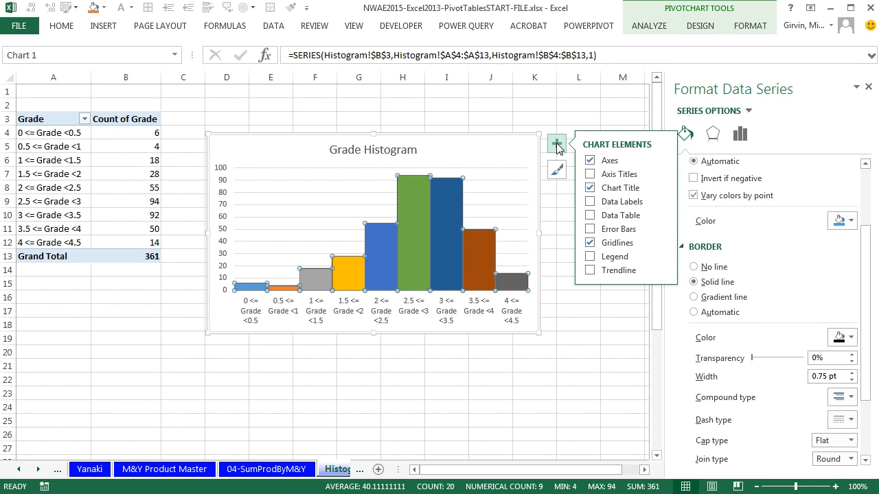
left_click(590, 174)
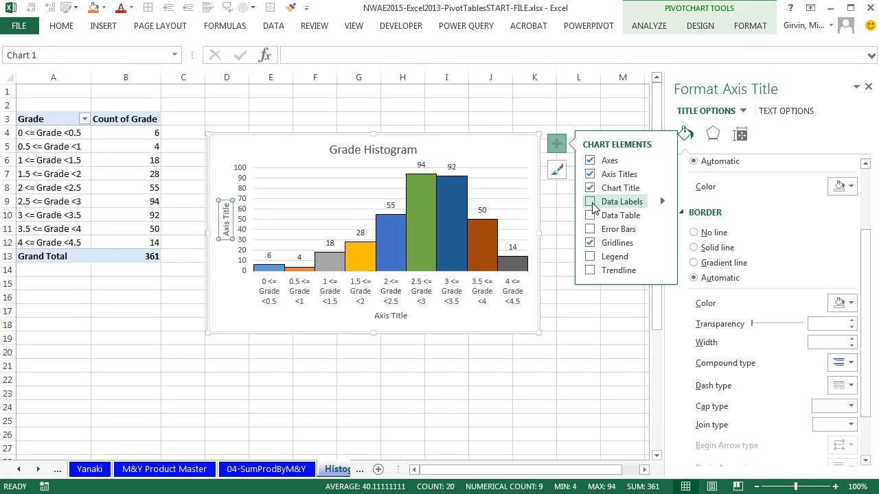
left_click(590, 202)
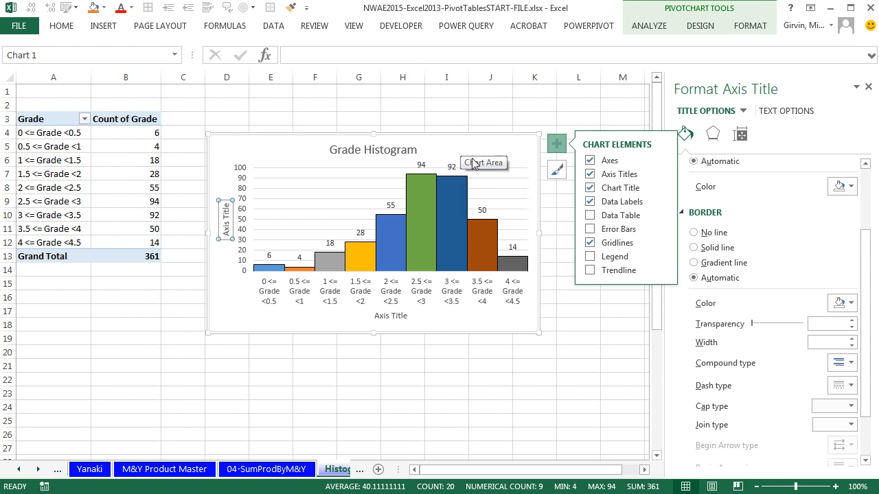
left_click(556, 147)
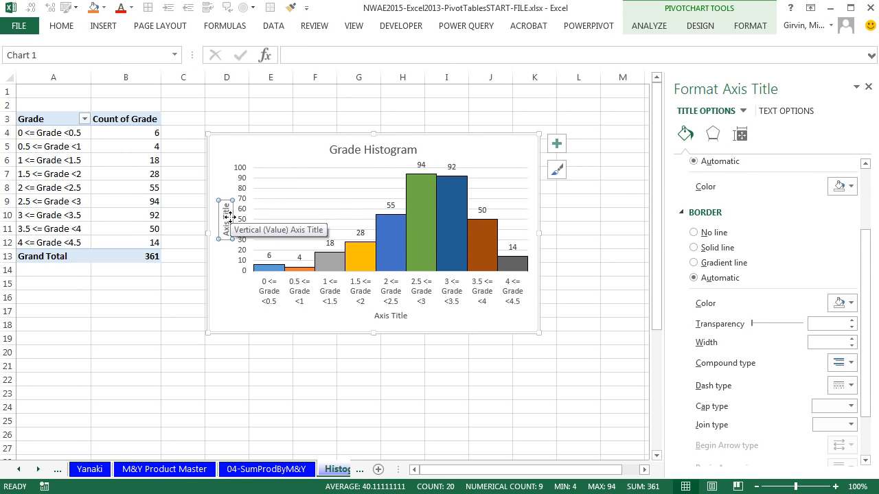
- Link the vertical axis title to the PivotTable header in cell B3 with =Histogram!$B$3
type("=")
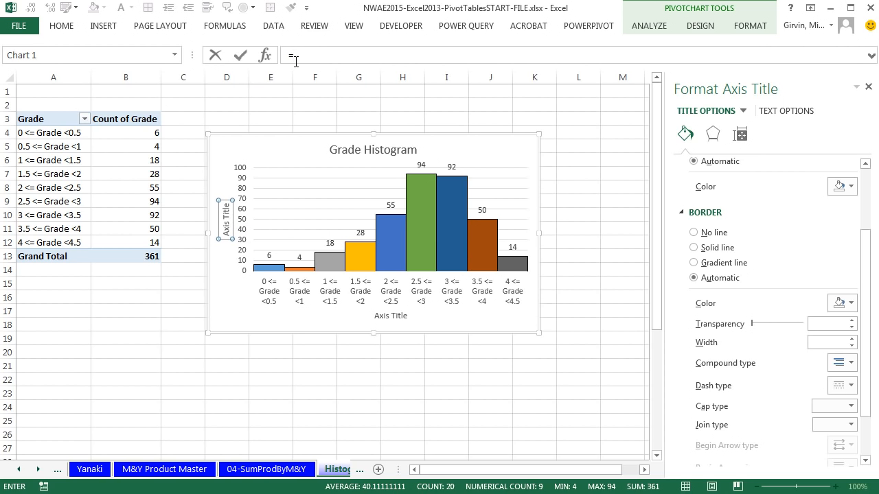
left_click(138, 121)
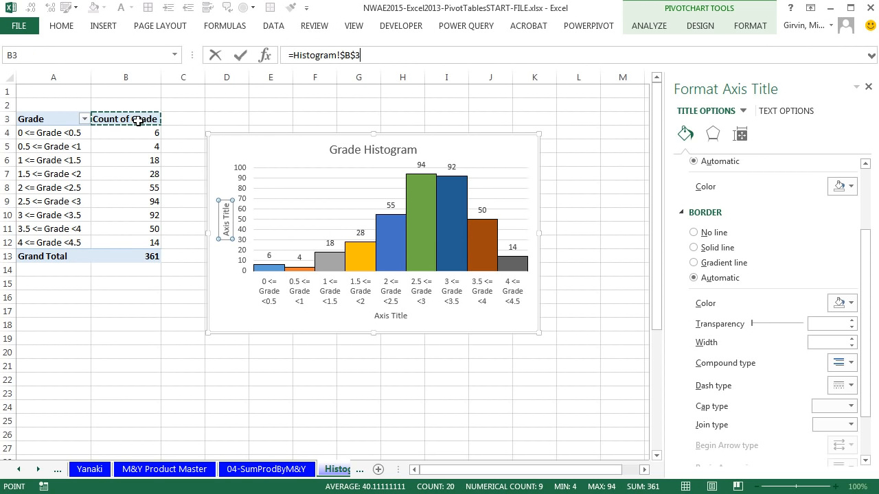
key("Return")
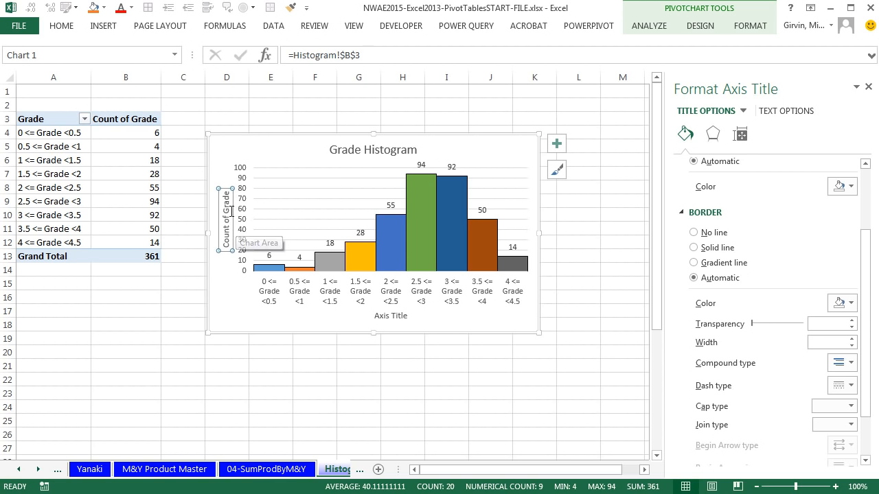
- Link the horizontal axis title to the PivotTable header in cell A3 with =Histogram!$A$3
left_click(390, 316)
type("=")
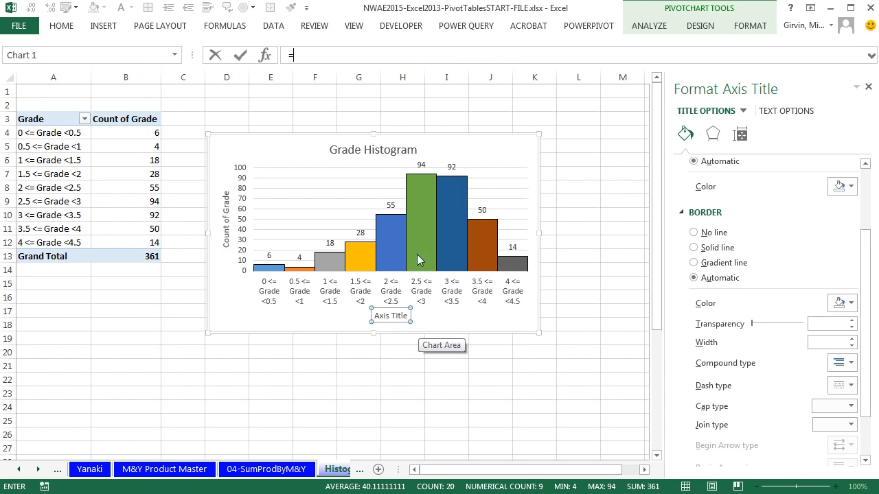
left_click(52, 116)
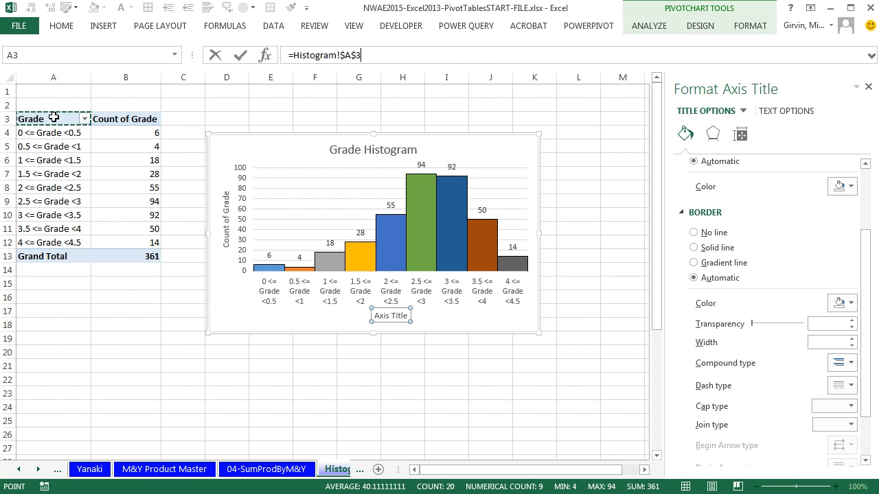
key("Return")
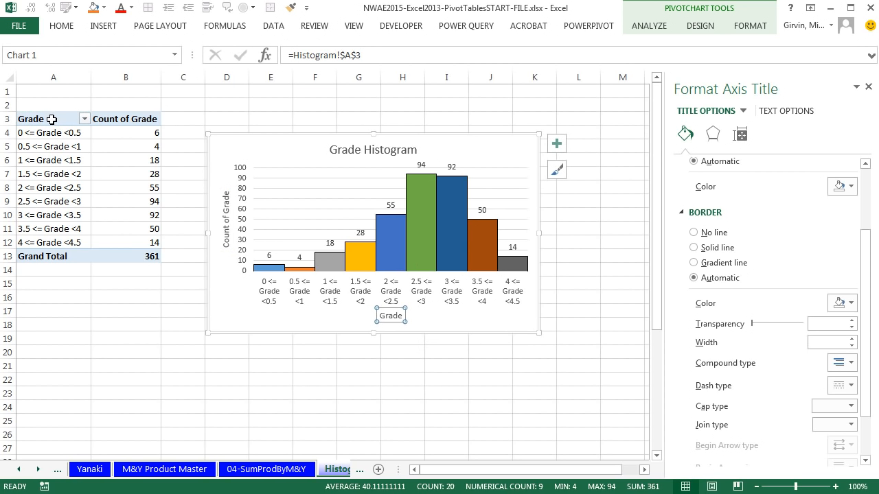
- Rename the PivotTable header in A3 to "Grade Category" and widen column A to fit it
left_click(51, 119)
key("F2")
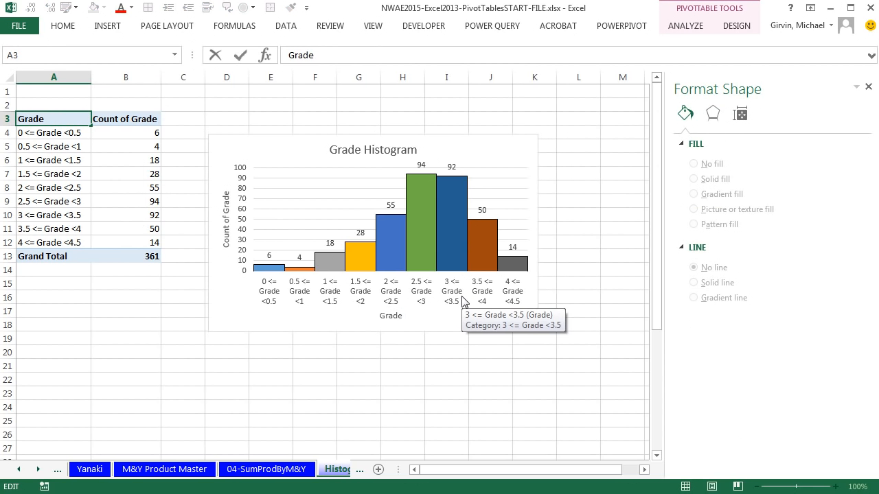
type("Category")
key("Return")
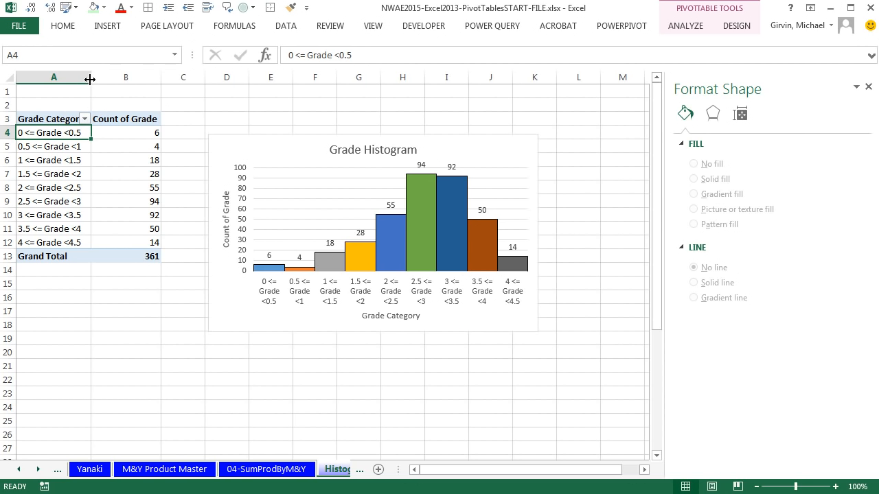
left_click_drag(90, 79, 105, 79)
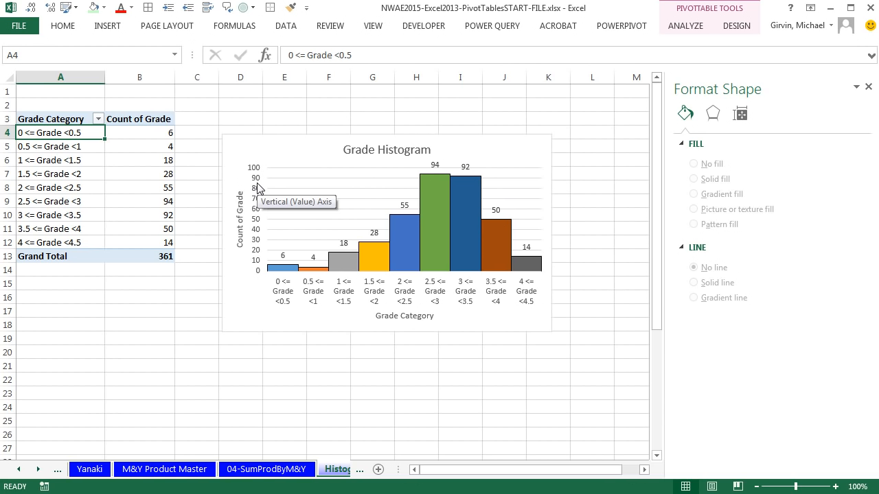
- Delete the vertical value axis and the major gridlines from the histogram
left_click(254, 185)
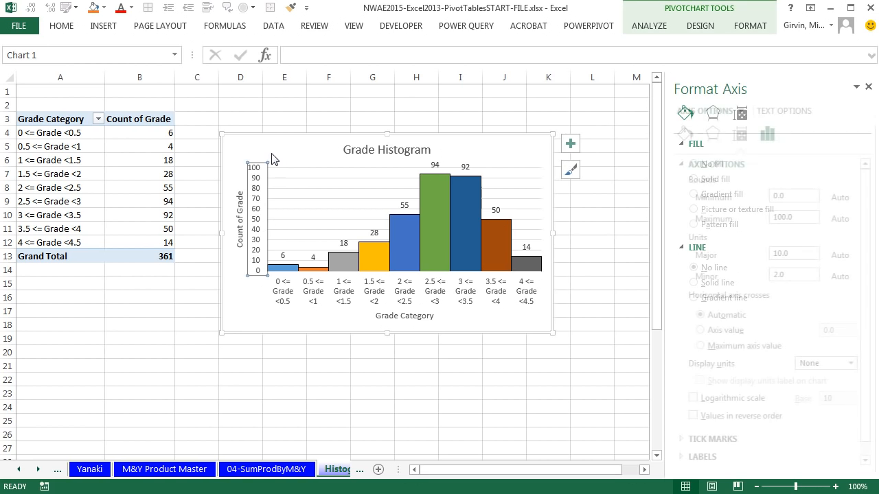
key("Delete")
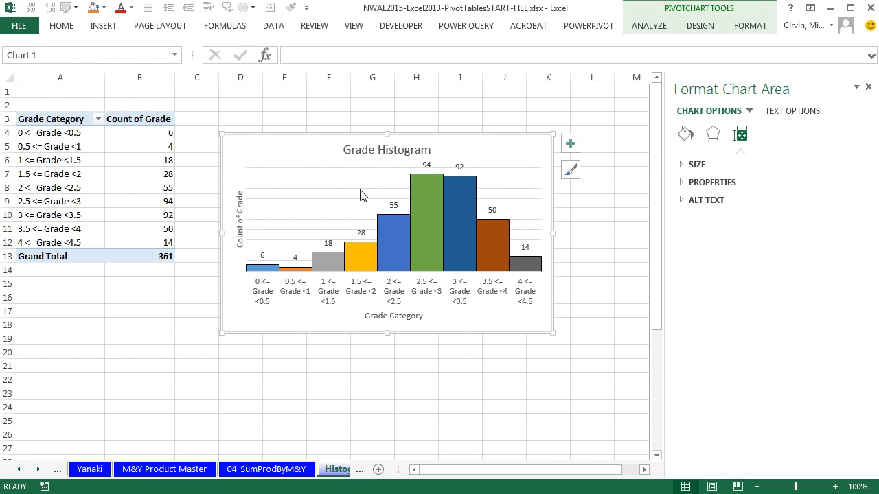
left_click(342, 194)
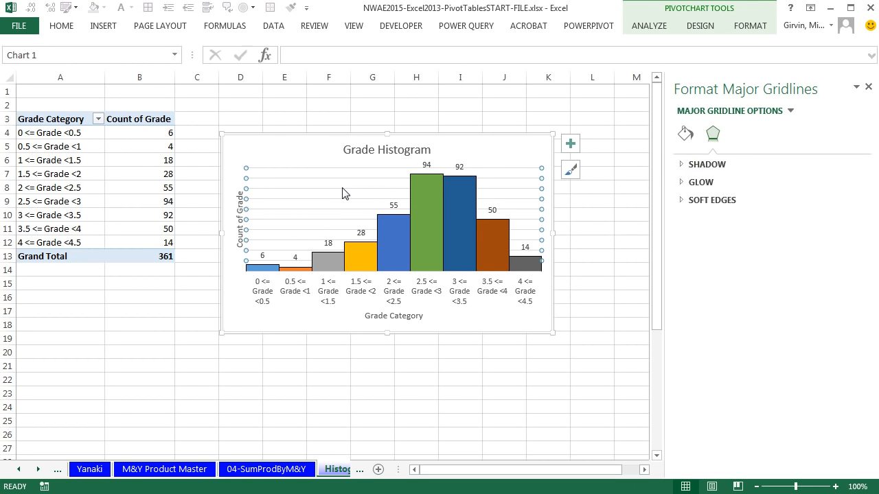
left_click(526, 170)
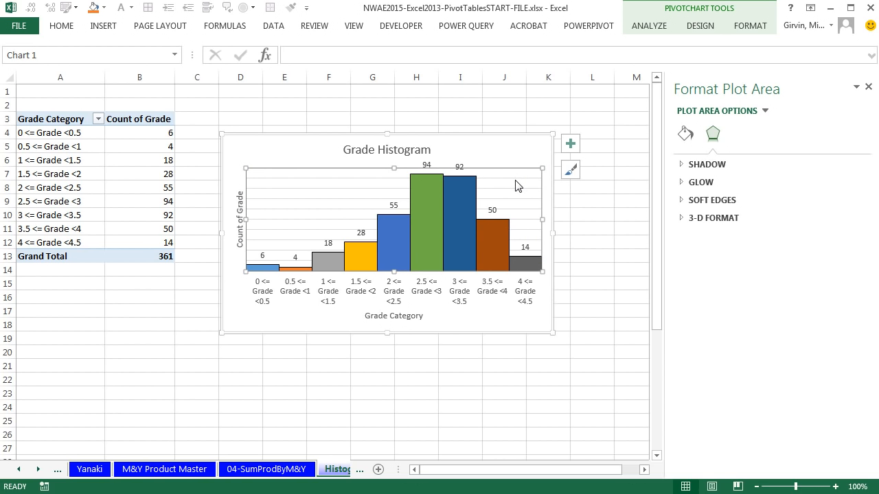
left_click(515, 184)
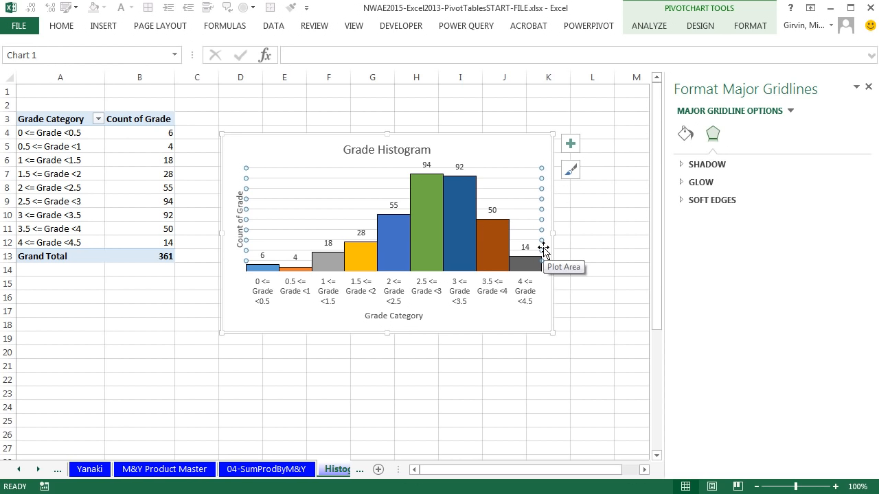
key("Delete")
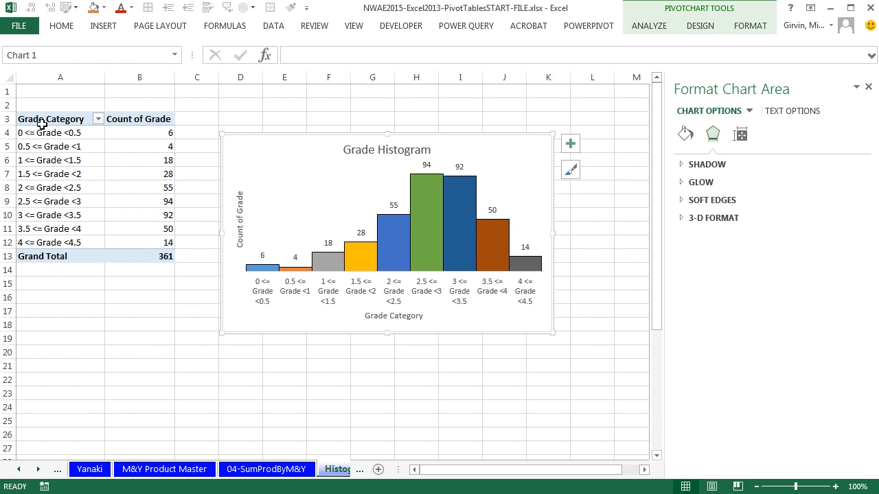
- Replace every "<" in the grade range labels A4:A12 with "<" followed by a space
left_click_drag(41, 134, 50, 249)
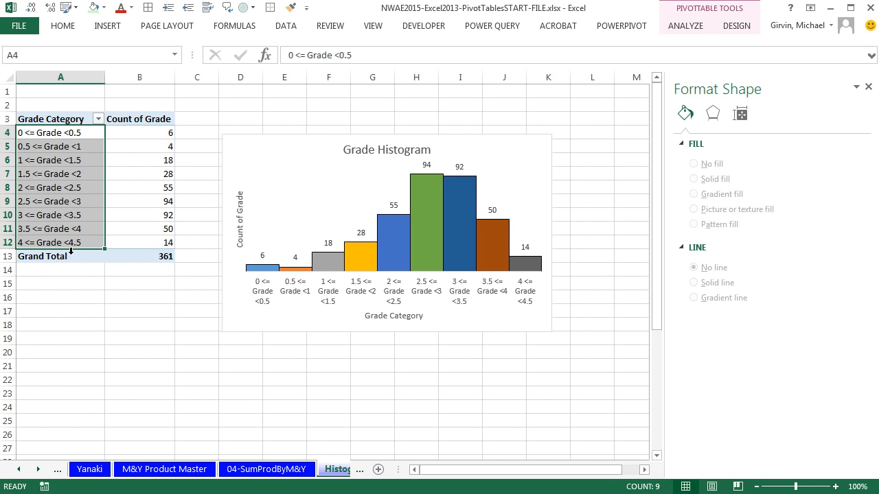
key("ctrl+h")
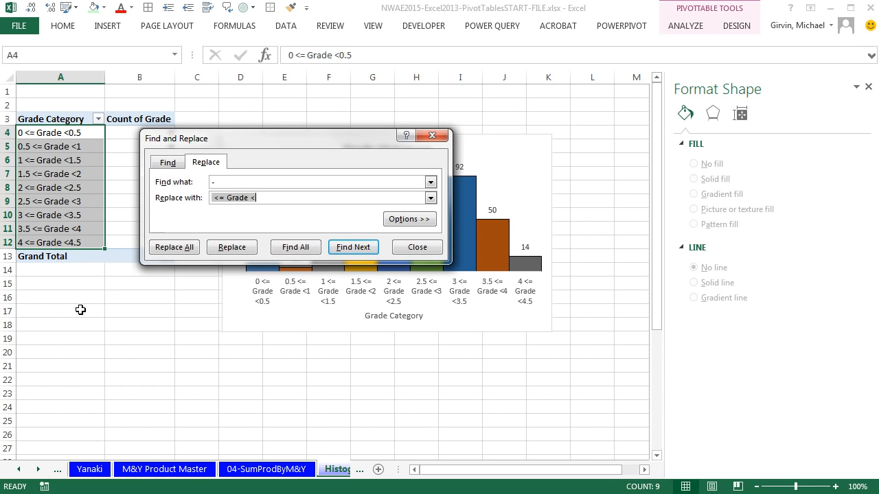
left_click(219, 181)
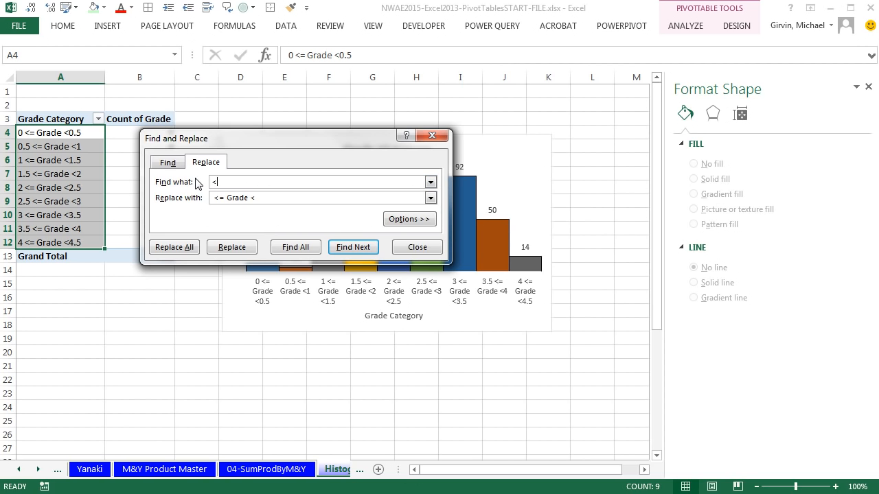
key("Tab")
type("<")
left_click(194, 251)
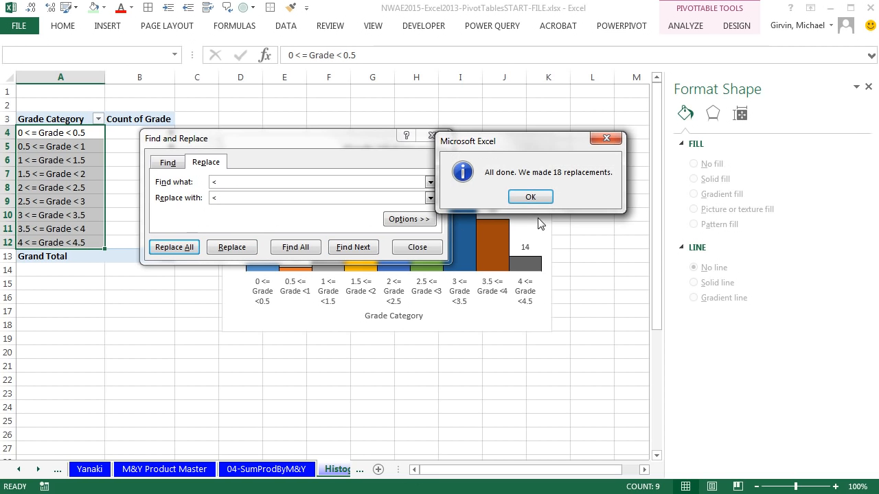
left_click(530, 196)
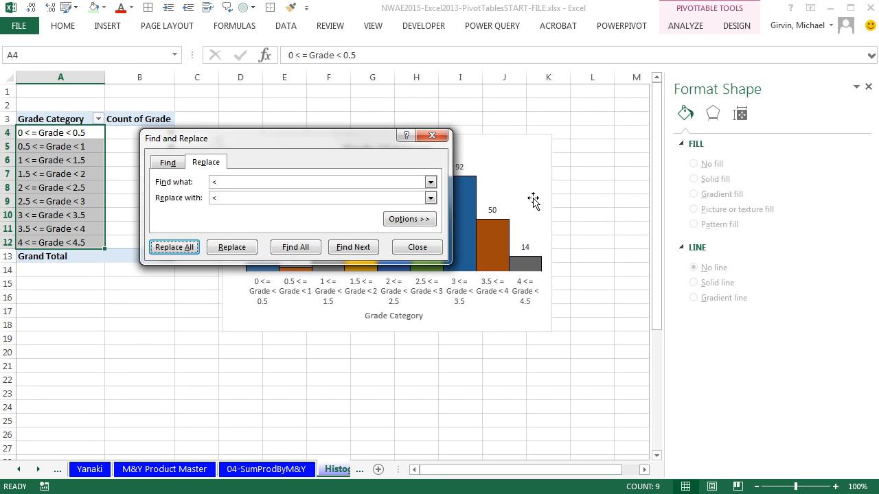
left_click(432, 135)
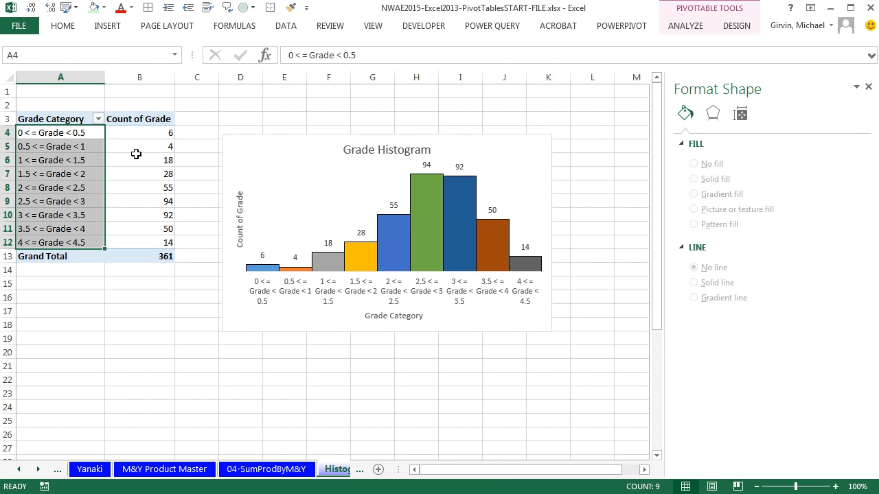
- Switch to the 06-Excel2013-Two Tables worksheet
left_click(37, 470)
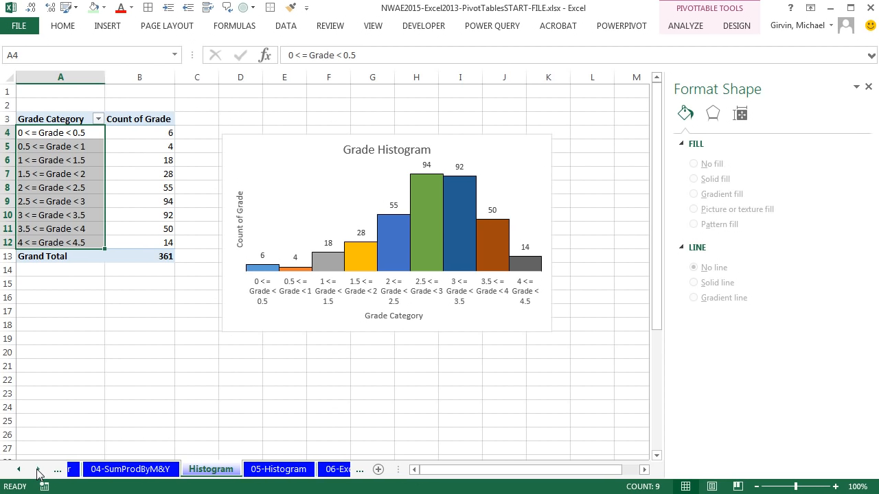
left_click(38, 470)
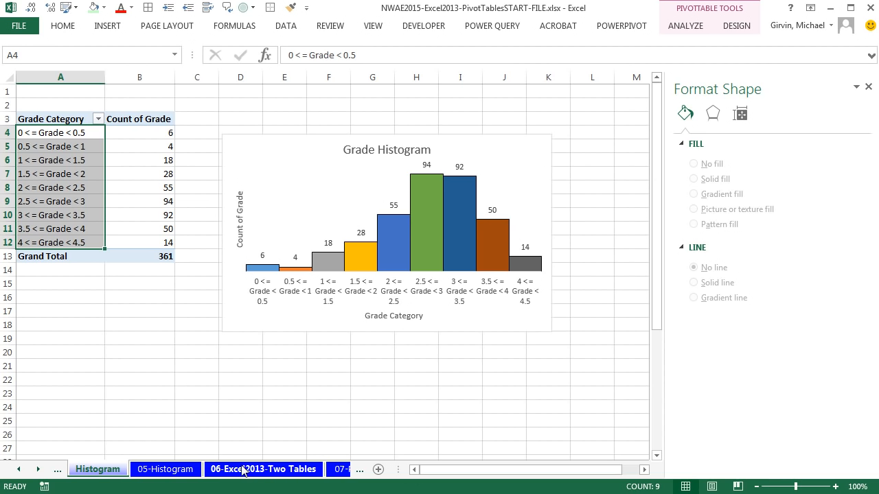
left_click(292, 470)
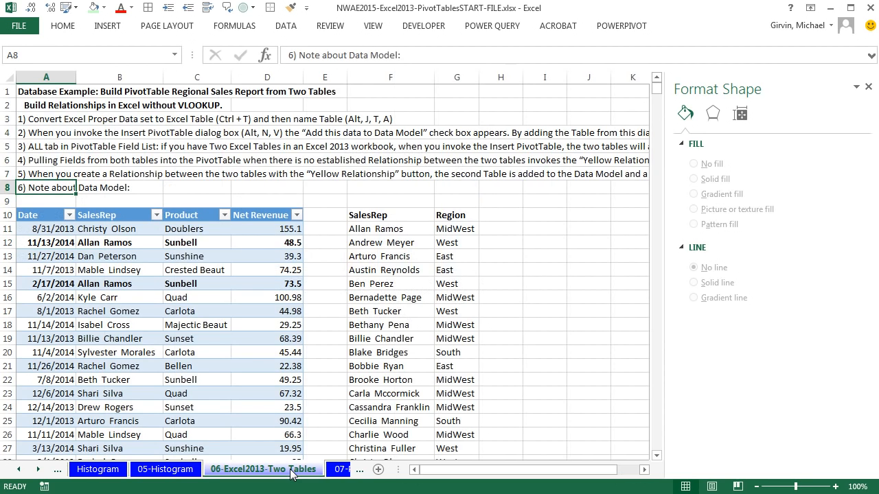
- Review the SalesRep column of the transactions table from its first record to its last
left_click(127, 252)
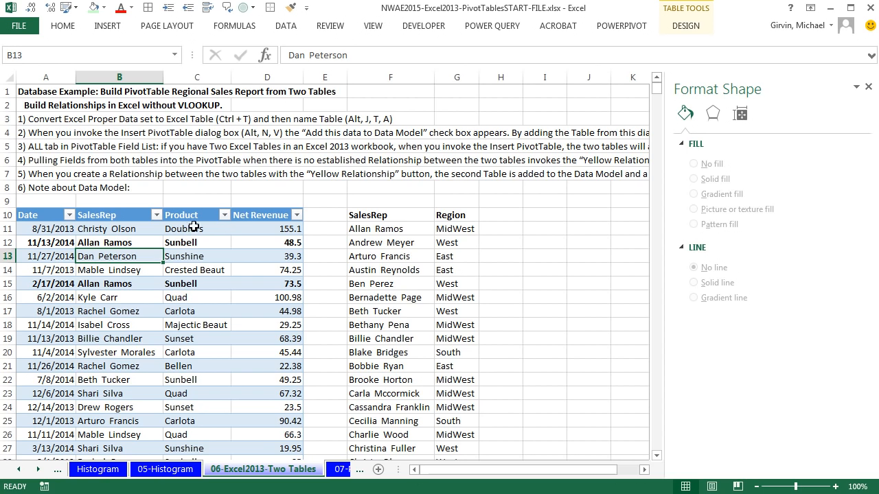
left_click(122, 233)
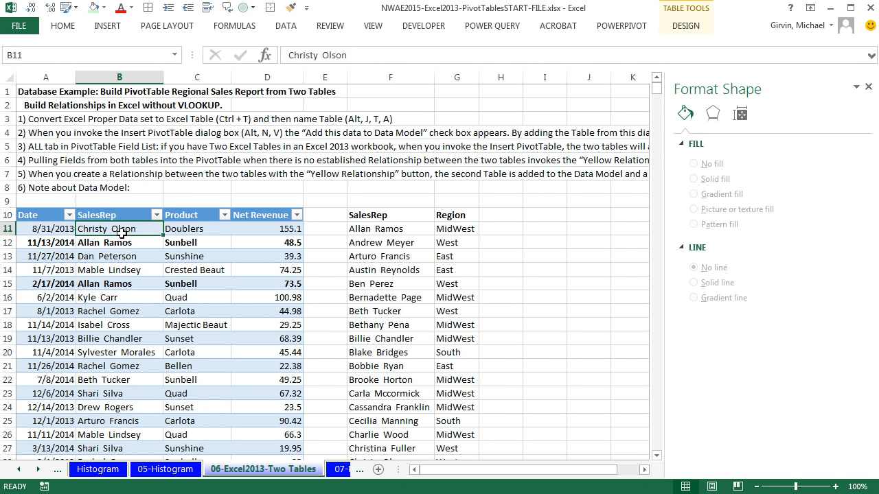
key("ctrl+Down")
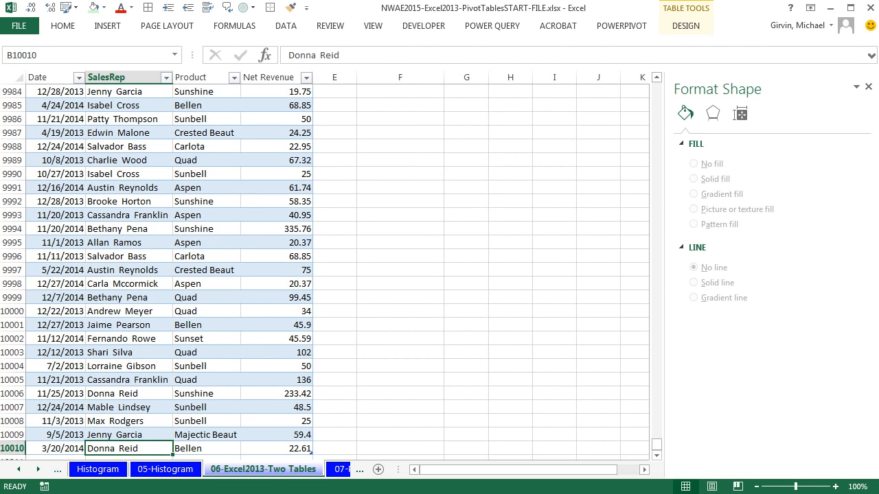
key("ctrl+Up")
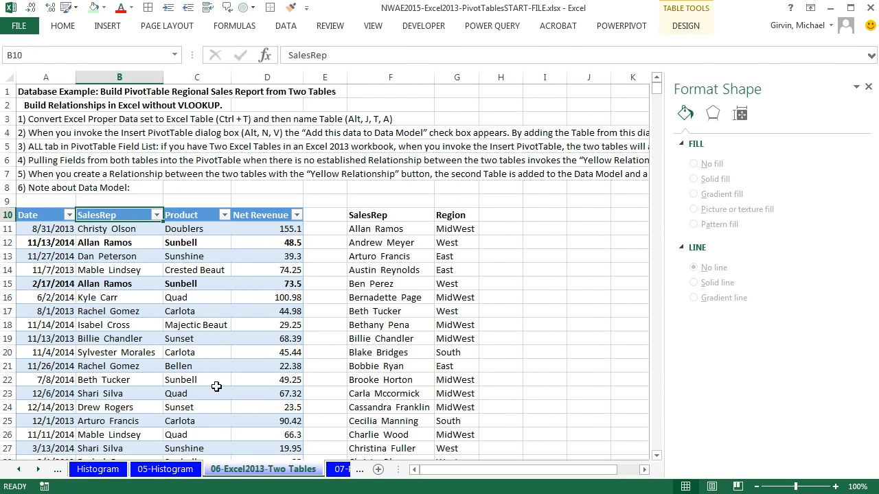
left_click(120, 233)
left_click(117, 245)
left_click(112, 257)
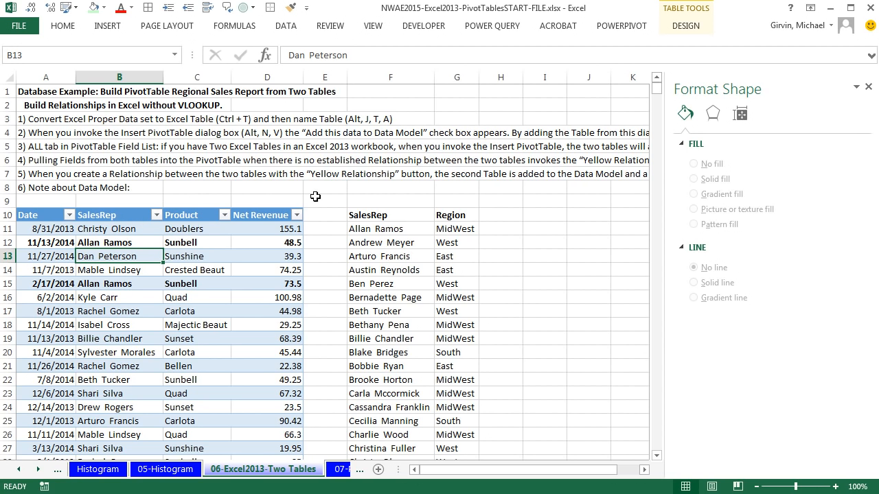
- Examine the SalesRep and Region lookup list to its last row, compare reps with their regions, and finish on cell F11
left_click(383, 231)
key("ctrl+Down")
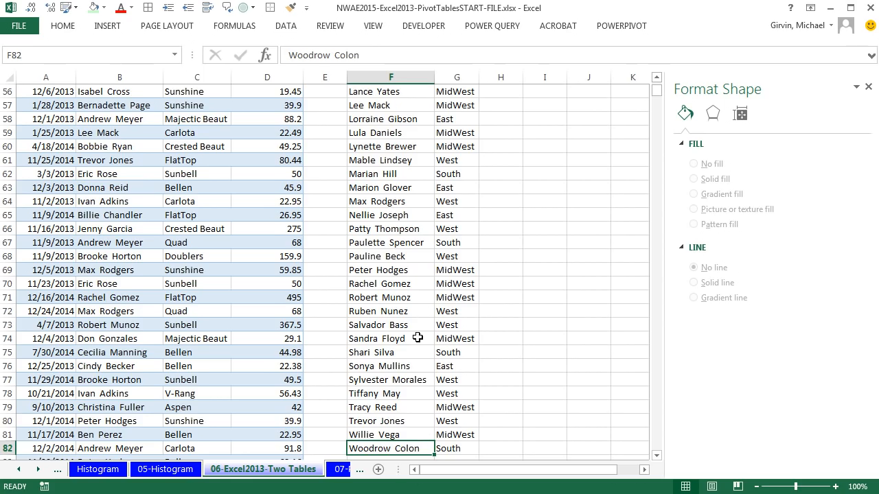
scroll(416, 335, "up", 14)
scroll(416, 335, "up", 5)
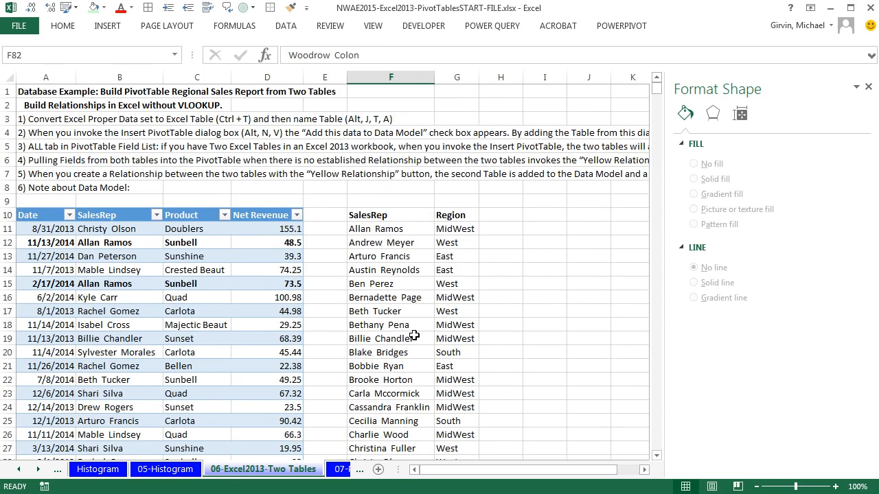
left_click(381, 233)
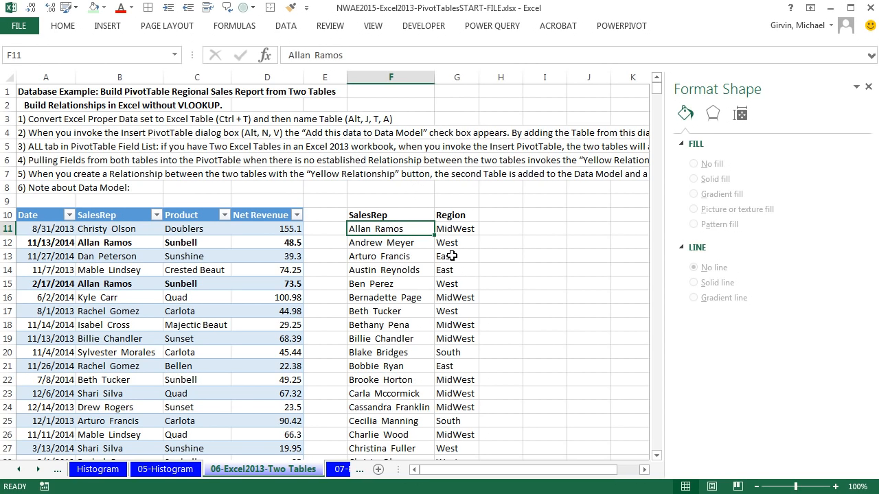
left_click(397, 246)
left_click(454, 247)
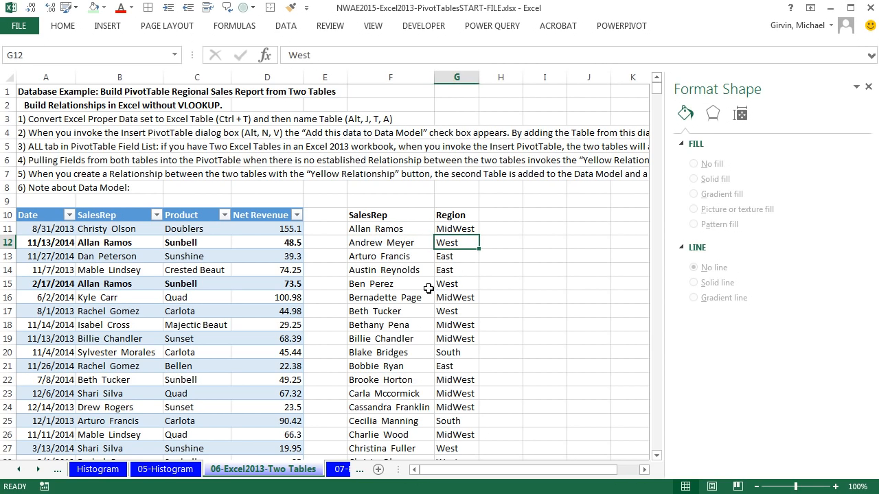
left_click(402, 286)
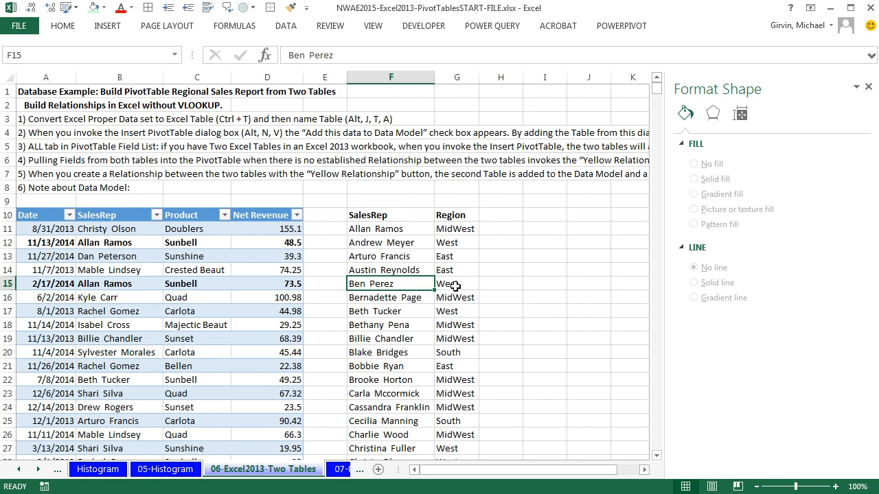
left_click(455, 286)
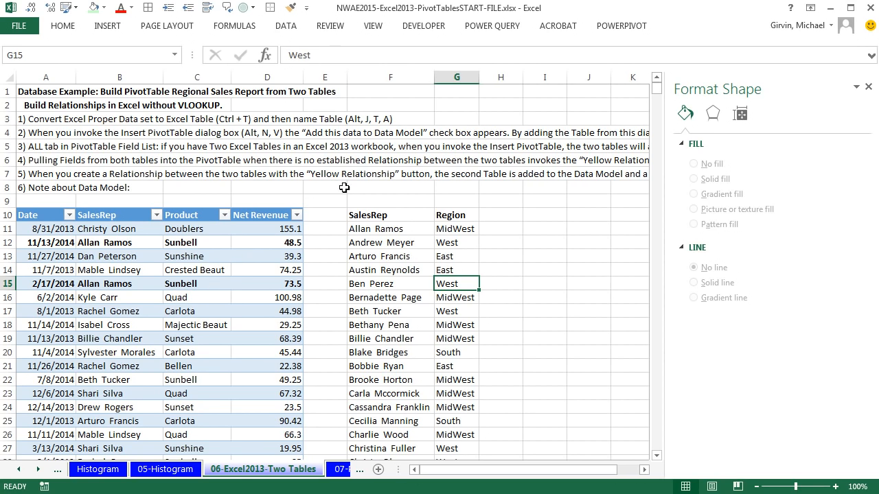
left_click(394, 230)
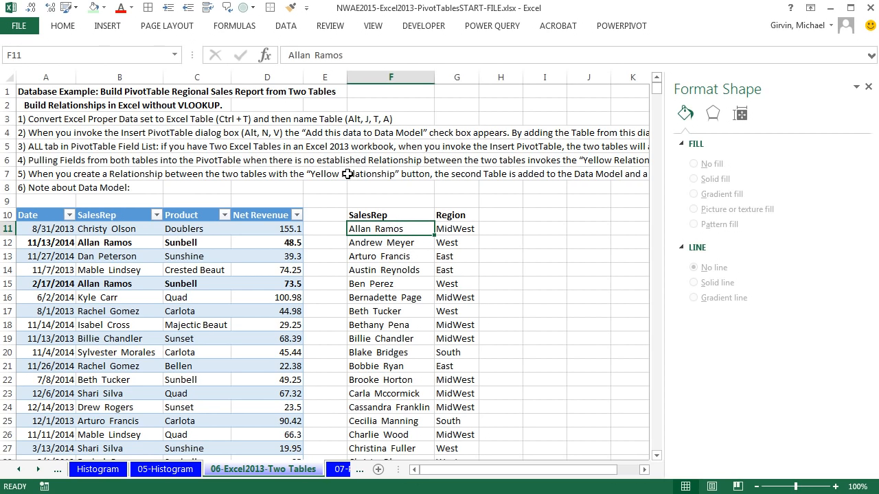
- View the filter choices of the Net Revenue column, including its number filters, without applying one
left_click(107, 25)
left_click(297, 214)
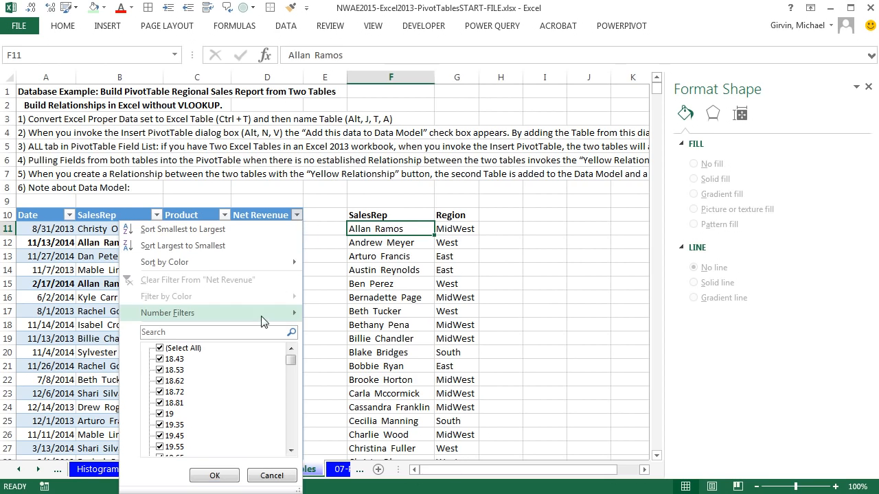
mouse_move(263, 315)
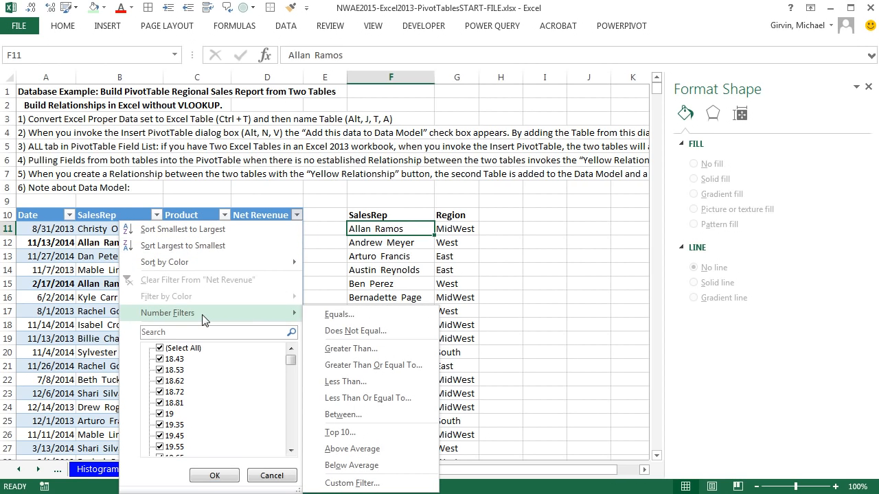
key("Escape")
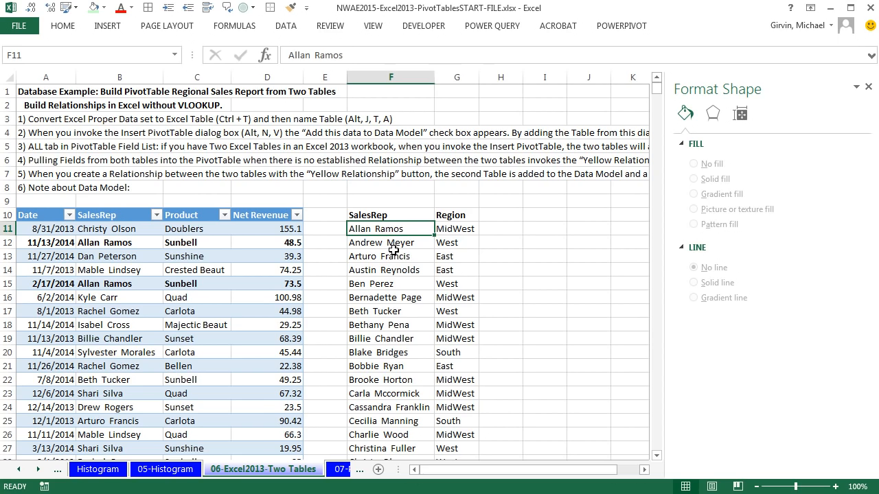
- Convert the SalesRep and Region range F10:G82 into an Excel table with headers
key("ctrl+t")
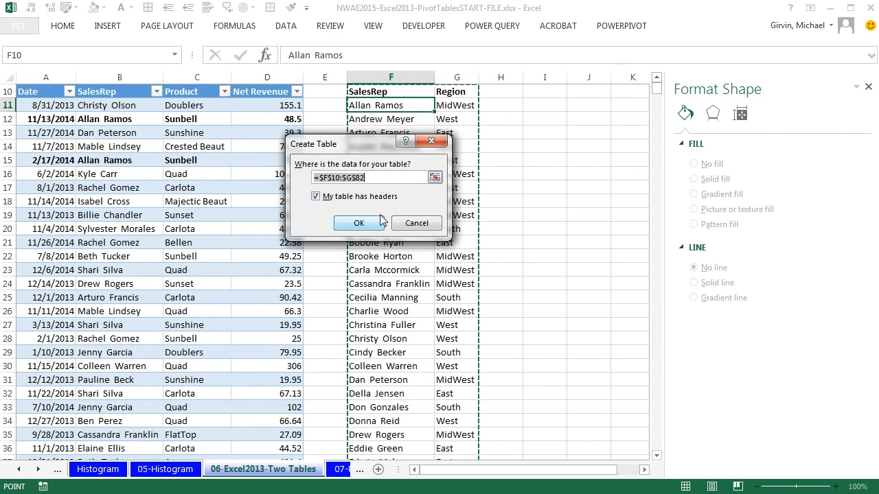
left_click(359, 223)
scroll(532, 192, "up", 2)
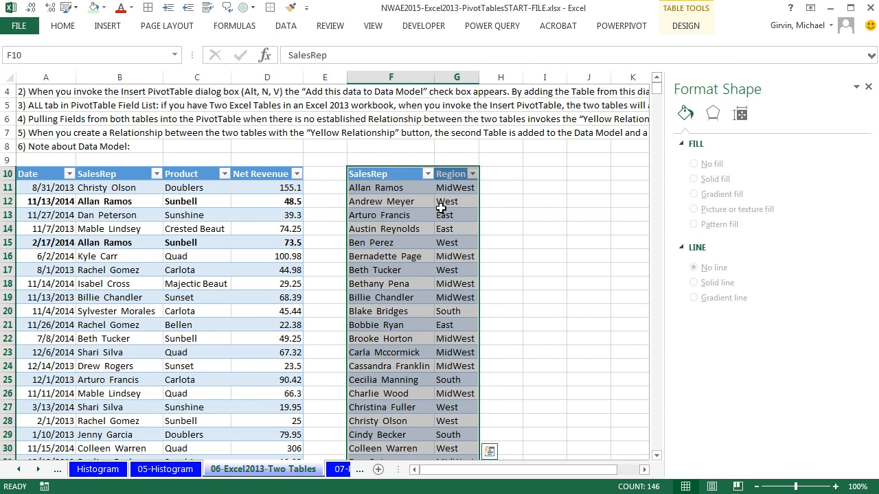
- Name the new SalesRep and Region lookup table "SalesRep"
left_click(686, 26)
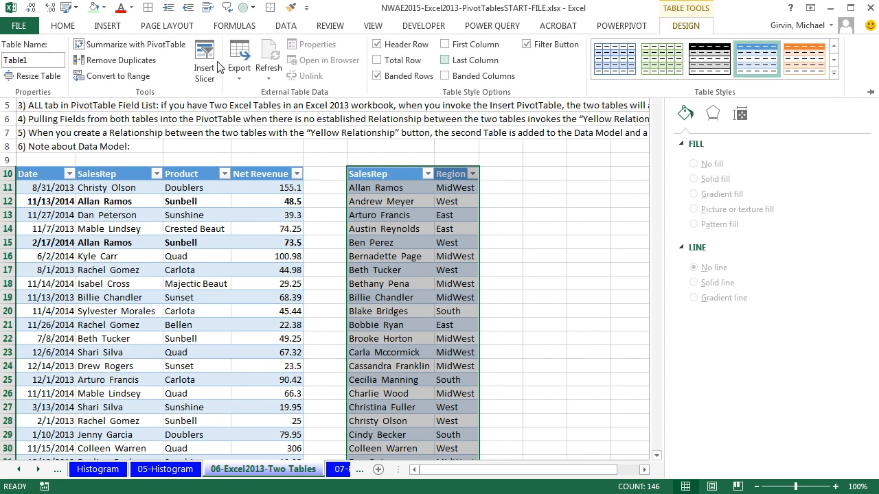
left_click(52, 60)
type("Sa")
key("Return")
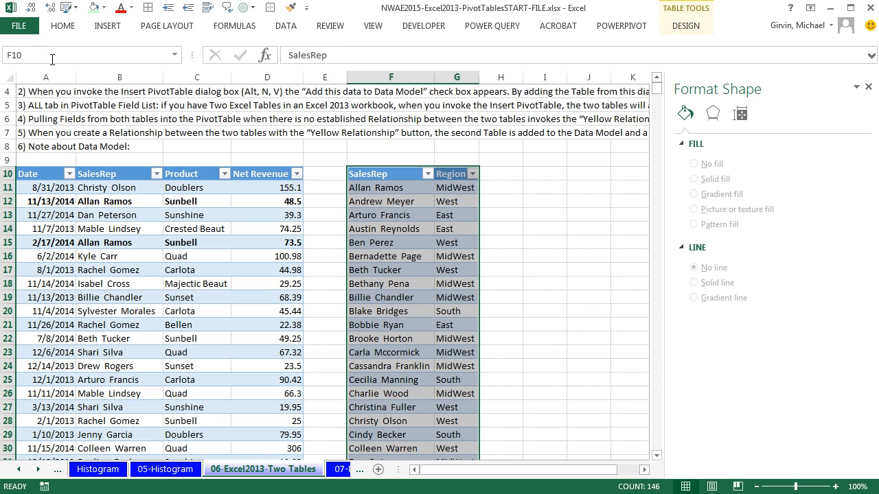
scroll(268, 306, "up", 1)
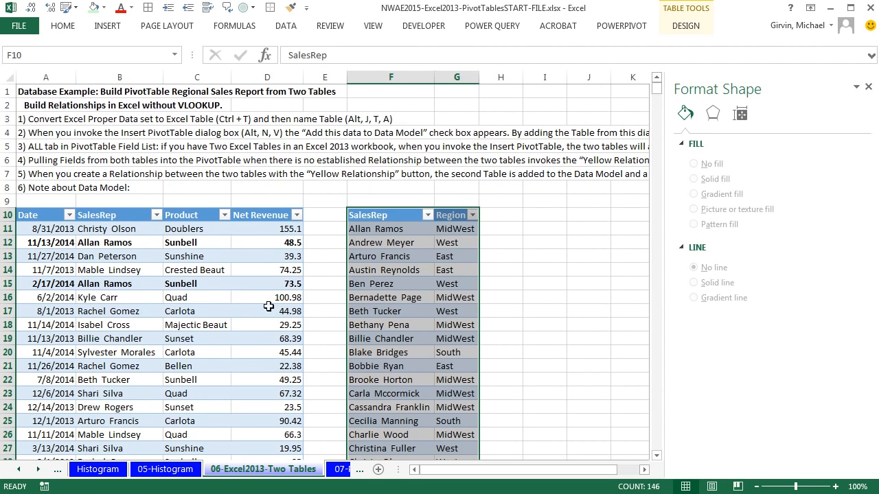
- Create a PivotTable from the fTransactions table on a new worksheet, adding the data to the Data Model
left_click(195, 271)
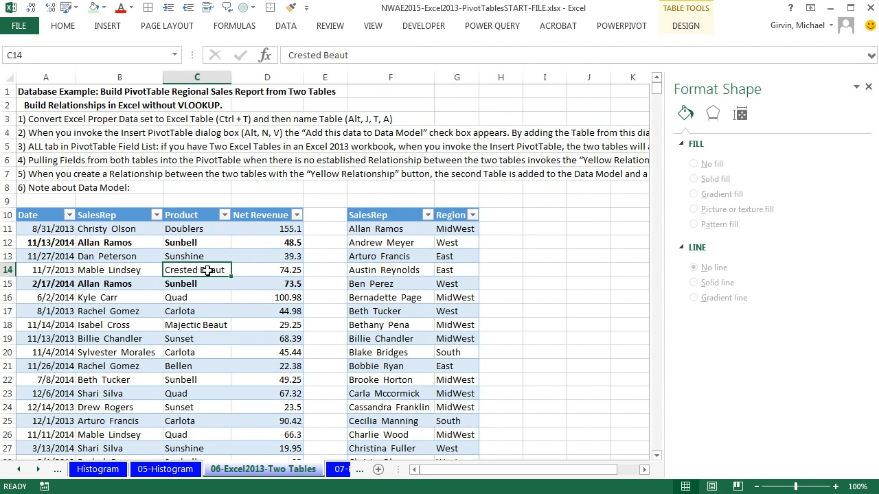
key("alt")
key("n")
key("v")
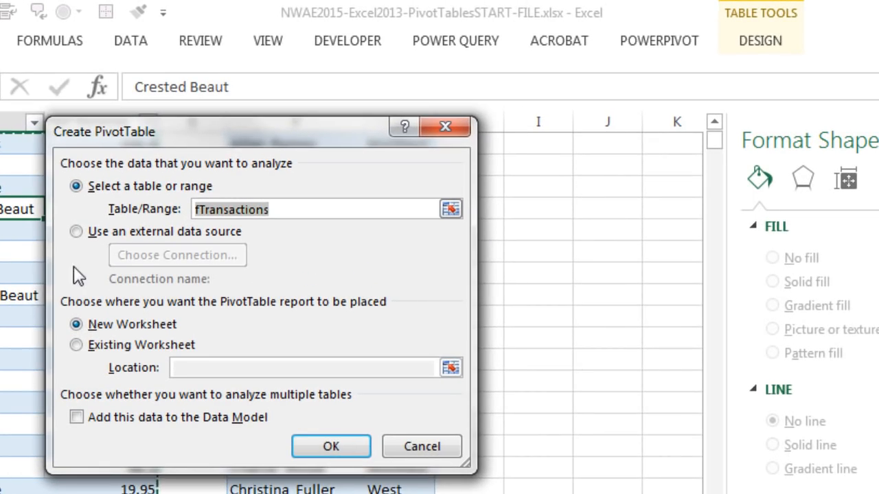
left_click(78, 418)
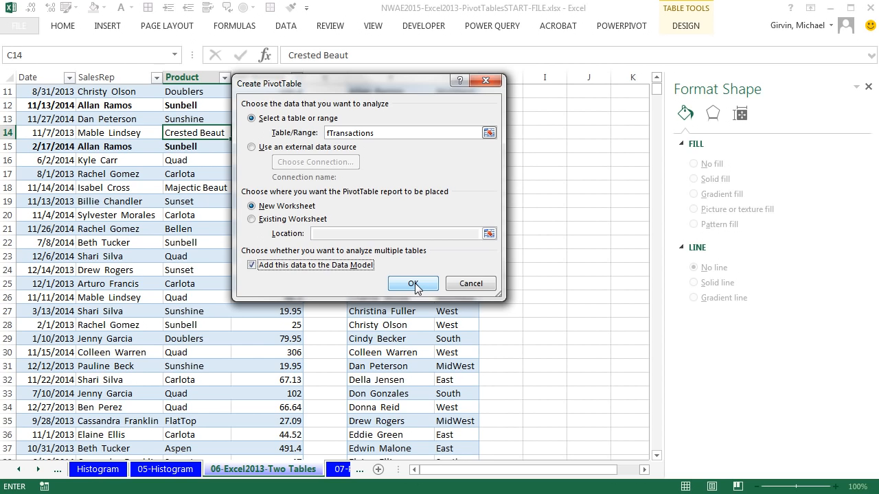
left_click(414, 284)
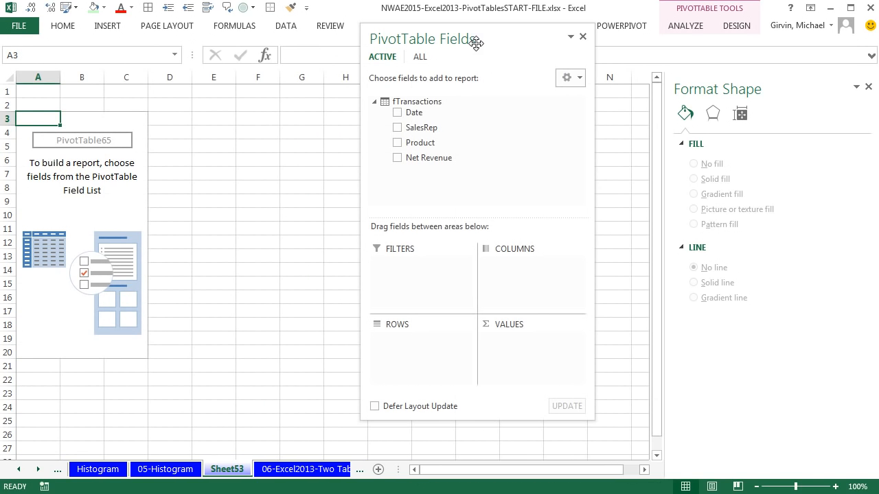
- Show the fields of both the SalesRep and fTransactions tables in the PivotTable field list and enlarge it to fit them
left_click(422, 59)
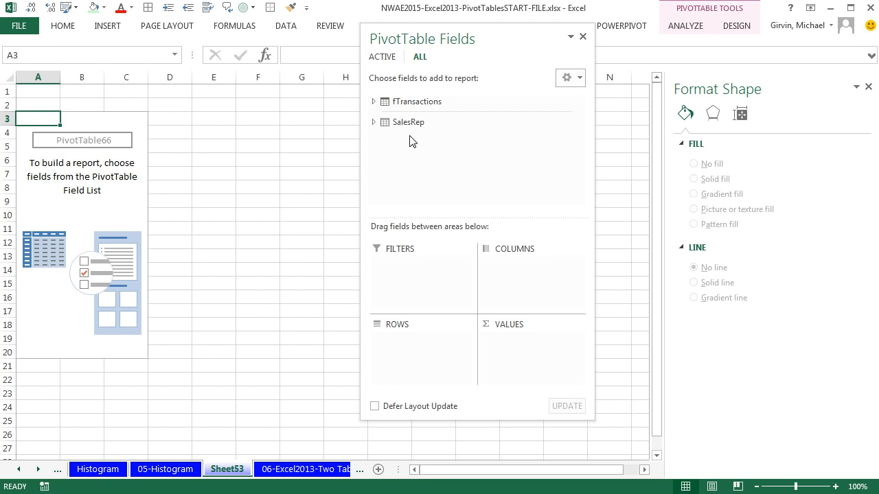
left_click(374, 122)
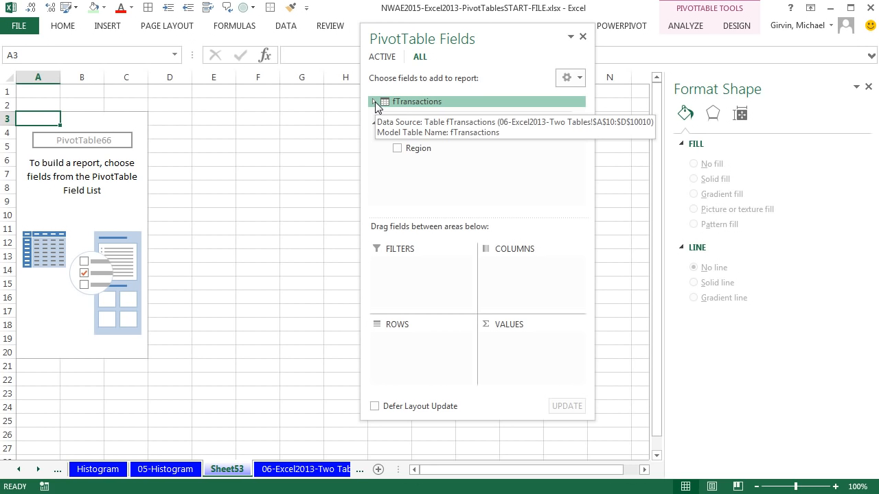
left_click(374, 101)
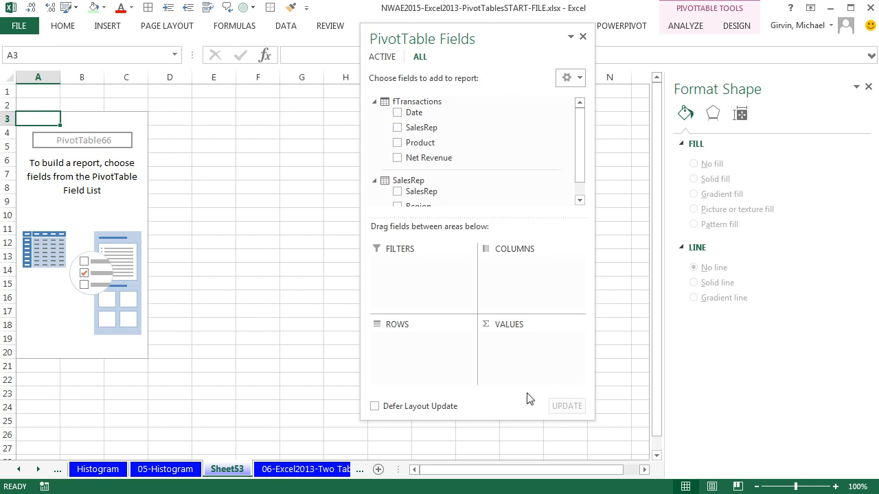
left_click_drag(518, 421, 524, 454)
left_click_drag(524, 220, 519, 239)
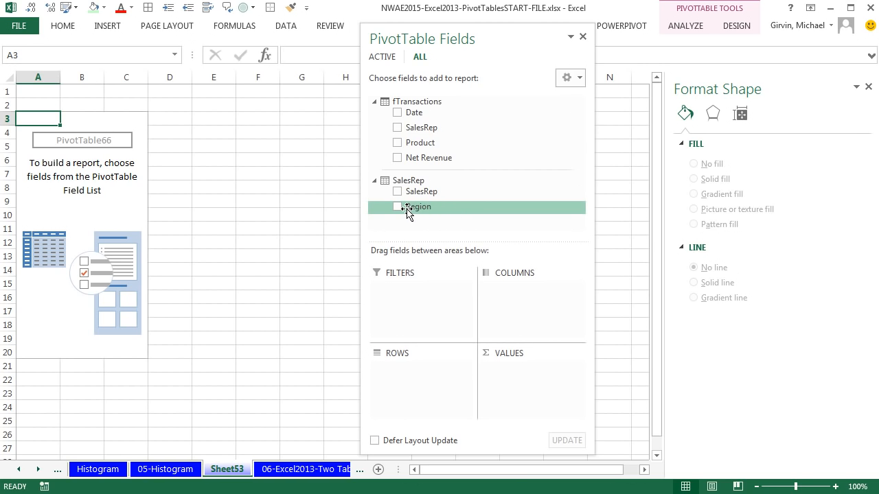
- Add Region from the SalesRep table as the PivotTable rows and sum Net Revenue from fTransactions as its values
left_click_drag(407, 210, 430, 374)
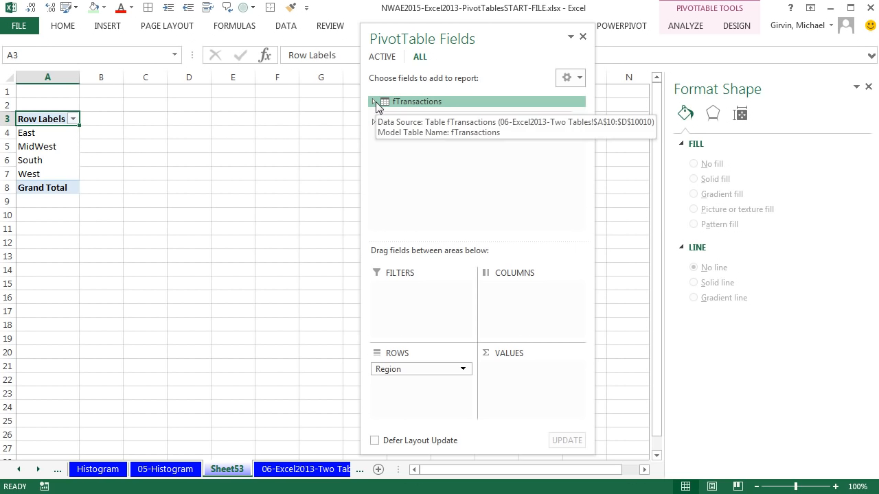
left_click(375, 102)
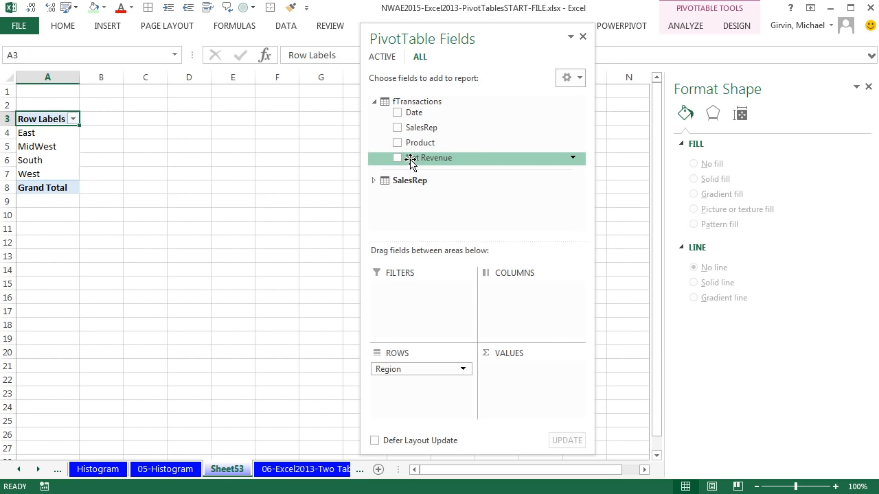
left_click_drag(404, 160, 524, 396)
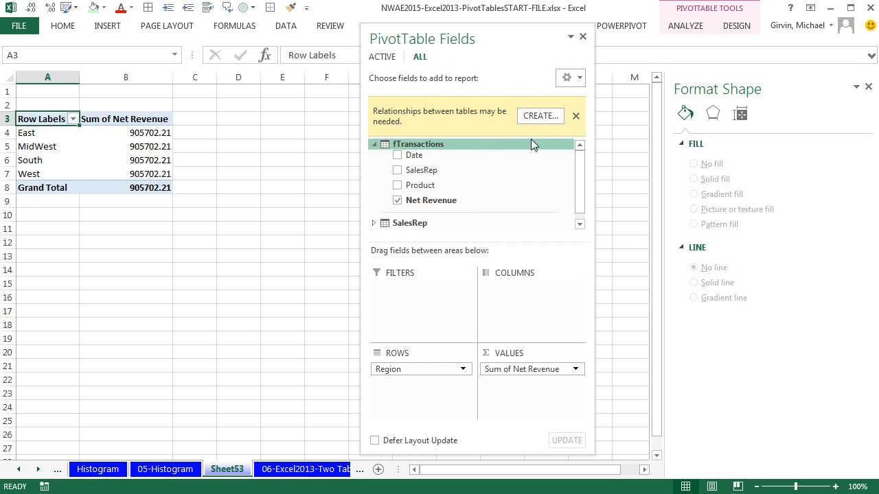
- Create a relationship from the SalesRep column of fTransactions to the primary SalesRep column of the SalesRep table
left_click(553, 118)
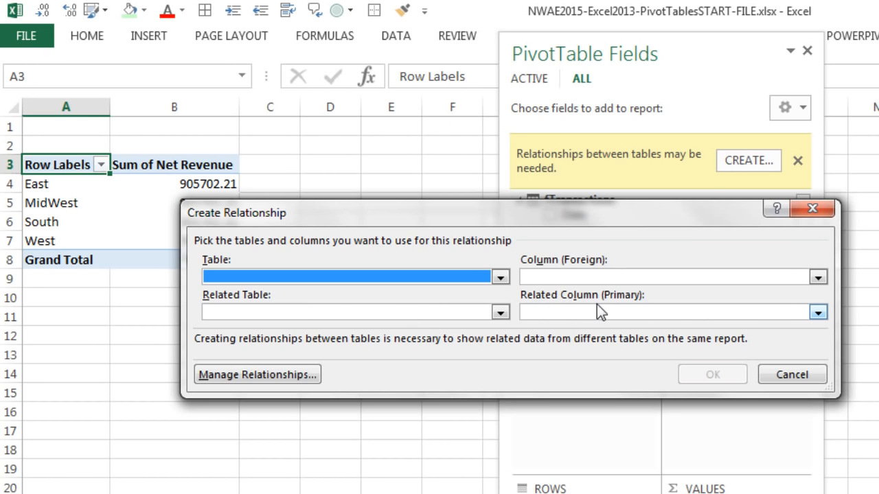
left_click(500, 313)
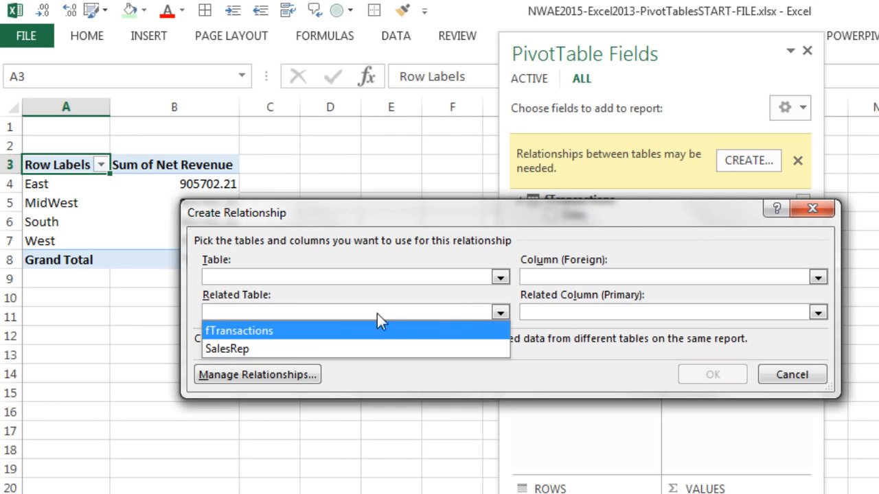
left_click(247, 351)
left_click(816, 312)
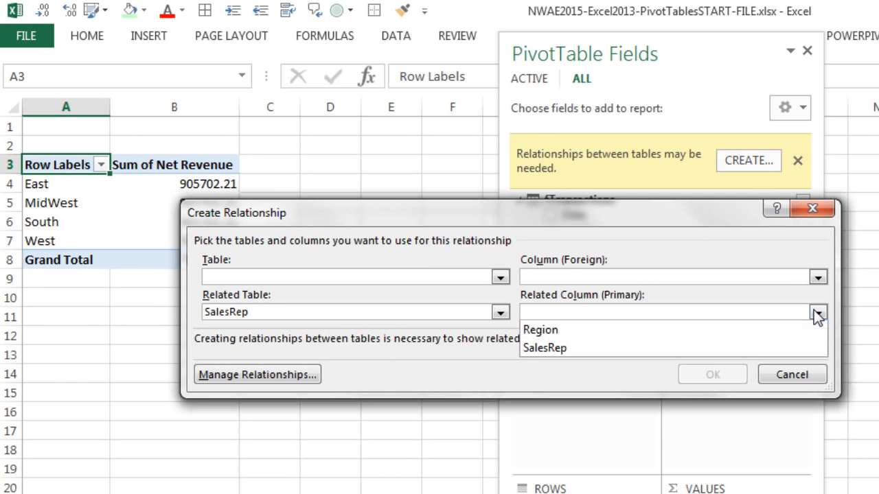
left_click(567, 352)
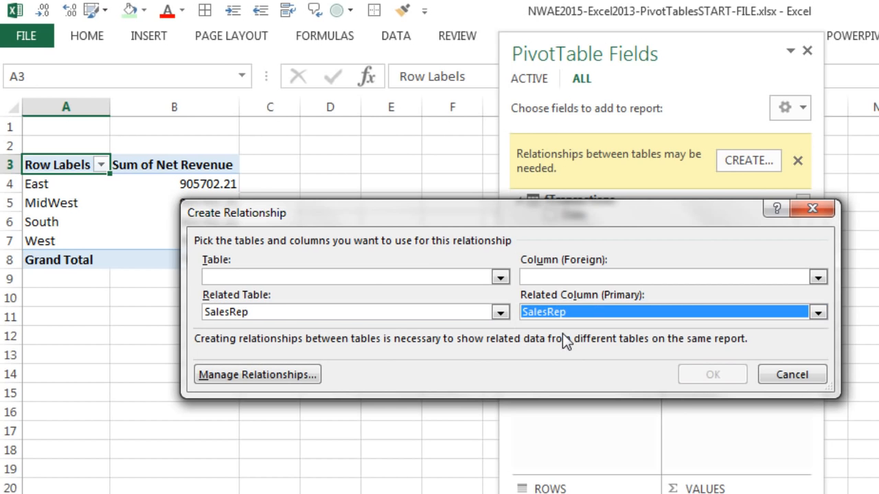
left_click(500, 277)
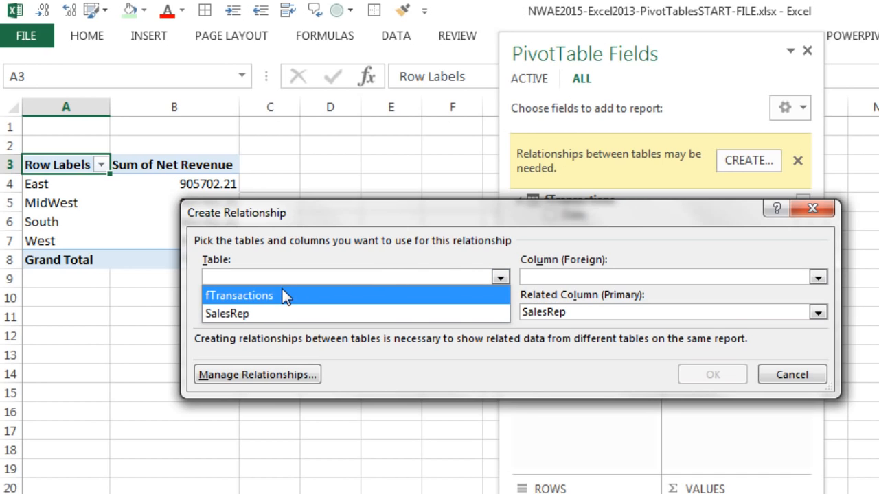
left_click(246, 296)
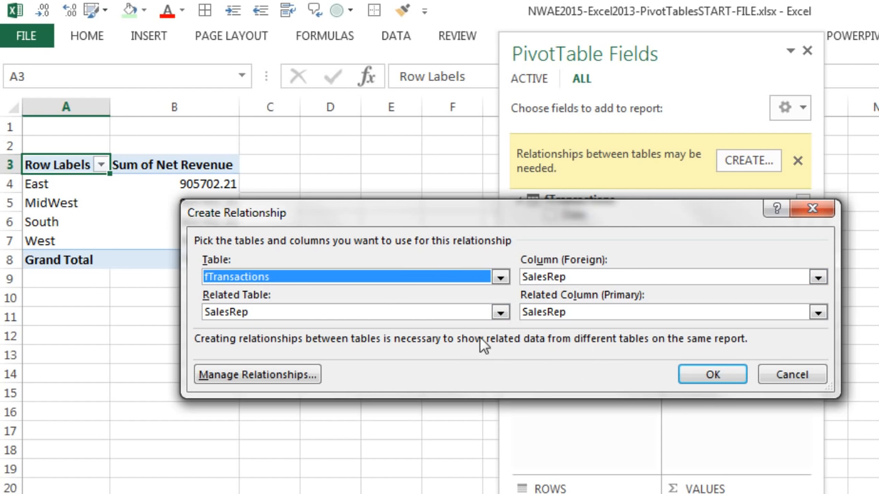
left_click(720, 370)
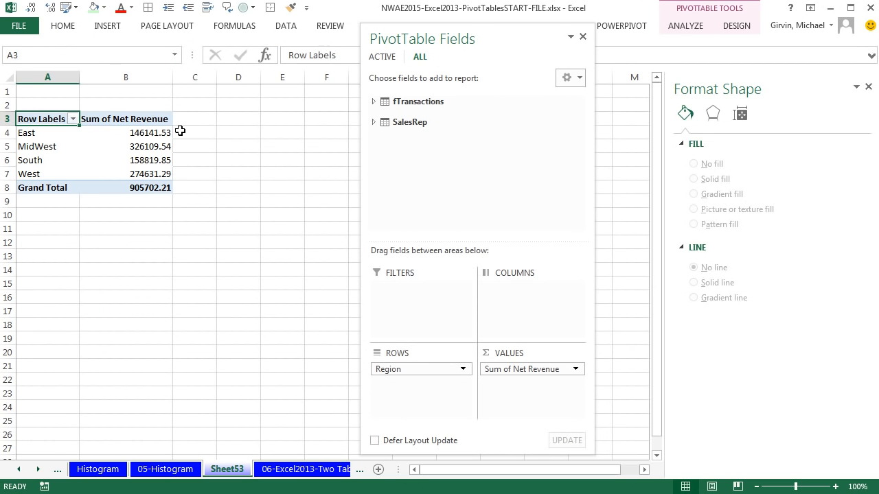
- Try Product from fTransactions as the PivotTable columns, dock the field list beside the sheet, and remove Product again
left_click(373, 121)
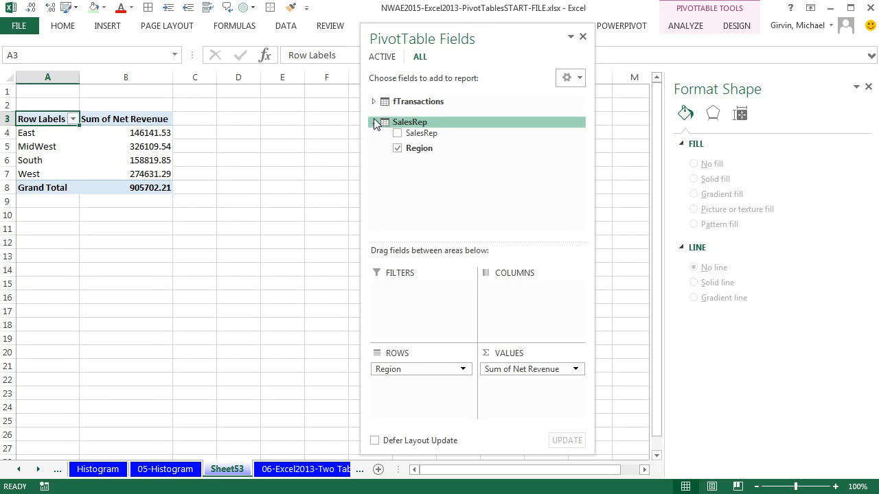
left_click(373, 101)
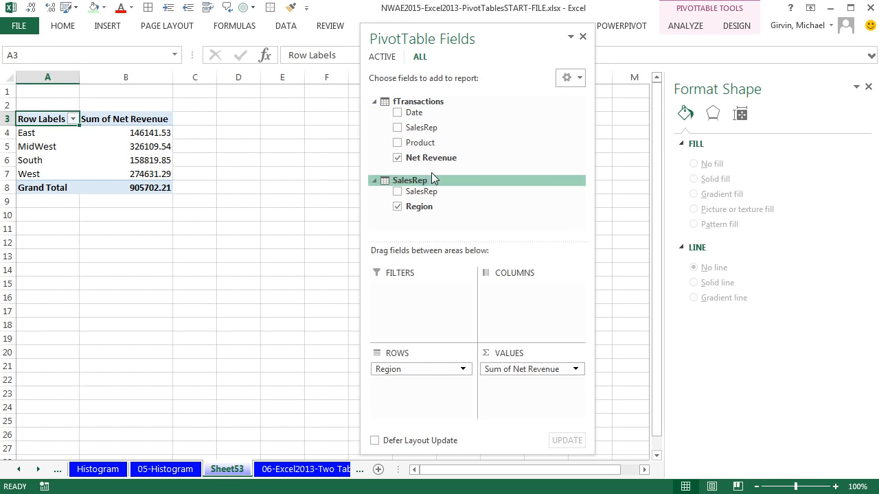
left_click_drag(414, 143, 517, 289)
left_click_drag(454, 34, 686, 69)
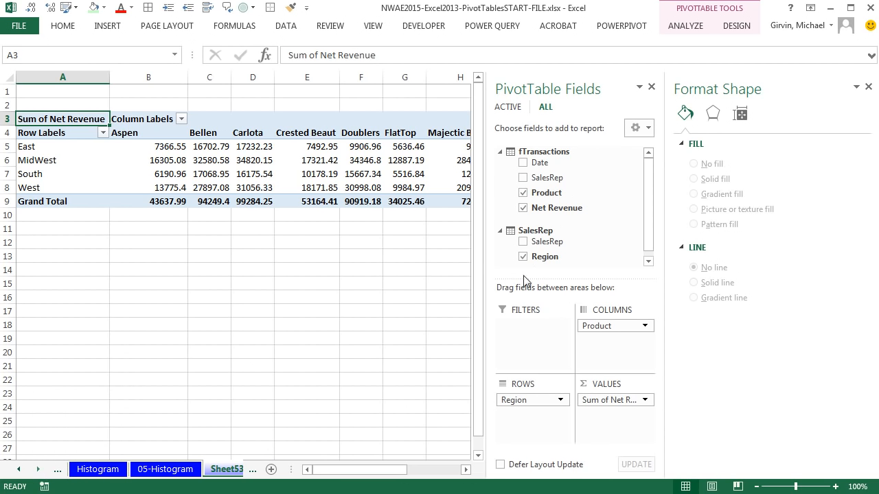
left_click(523, 193)
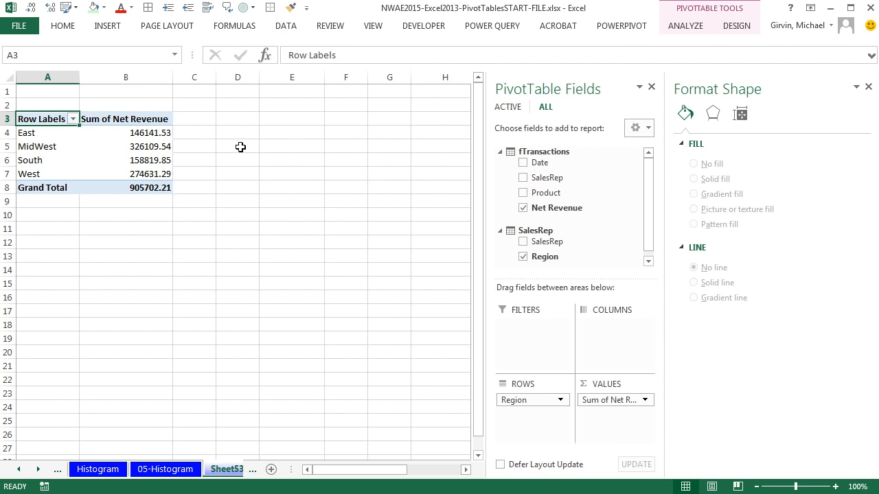
- Show the regional net revenue PivotTable in Tabular Form
left_click(736, 26)
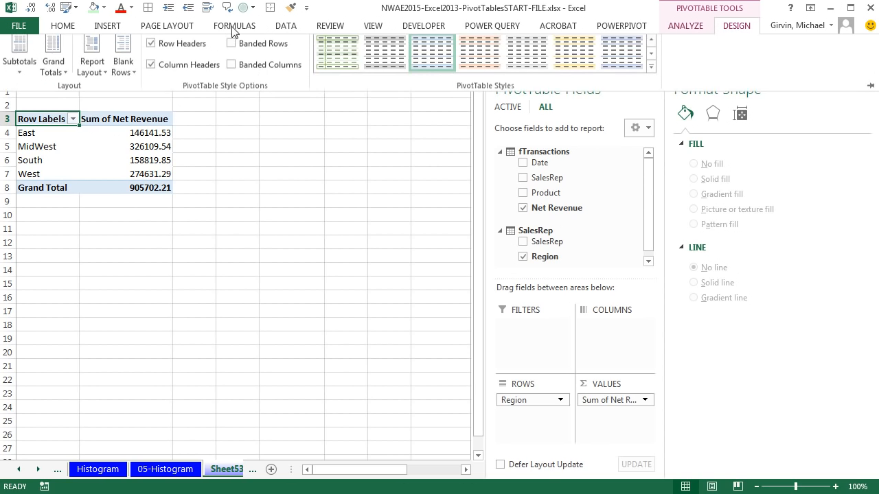
left_click(92, 60)
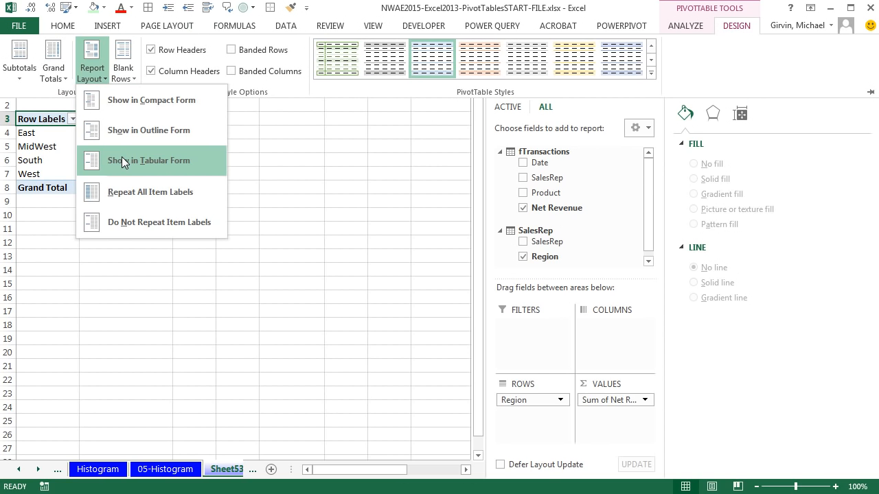
left_click(122, 160)
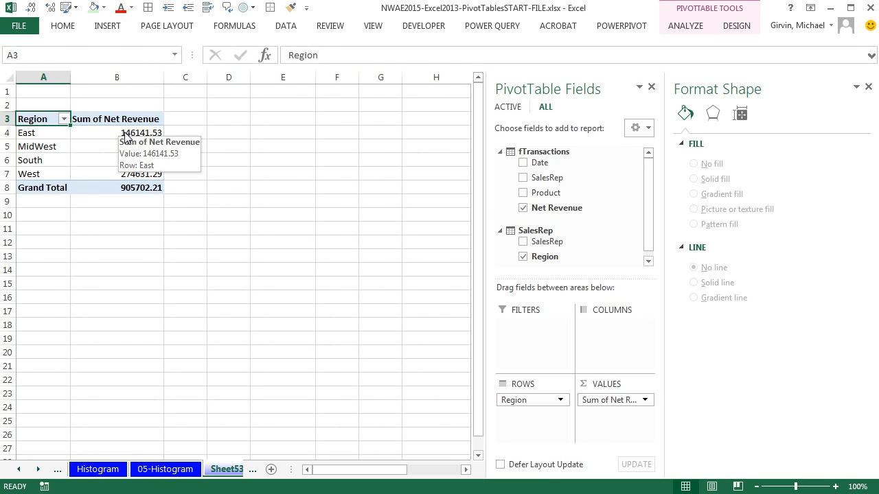
- Format the PivotTable's Sum of Net Revenue values as Currency with 0 decimal places
right_click(125, 133)
left_click(152, 180)
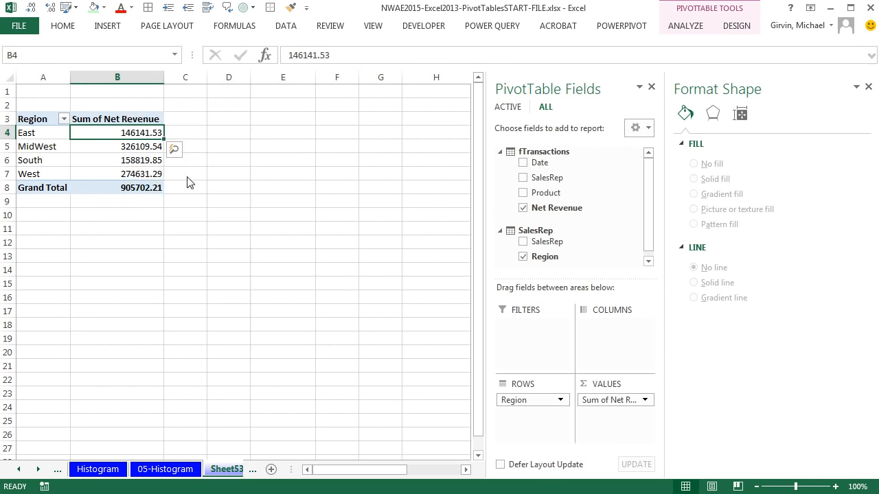
left_click(186, 115)
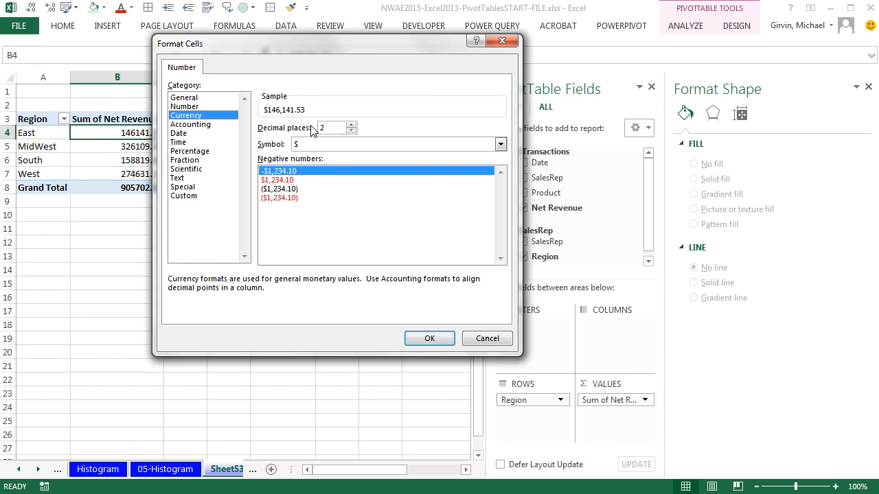
left_click(351, 131)
left_click(352, 131)
left_click(425, 338)
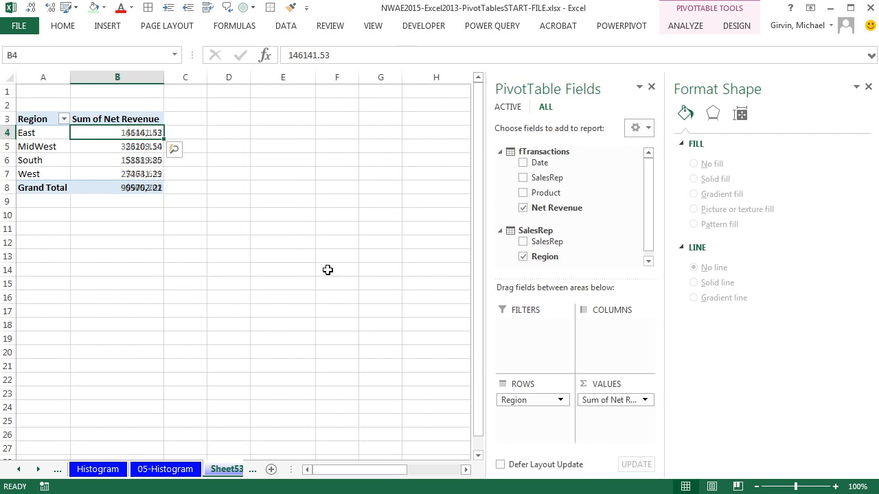
- Rename the PivotTable worksheet as PTfrom2Tables
left_click(38, 470)
left_click(38, 469)
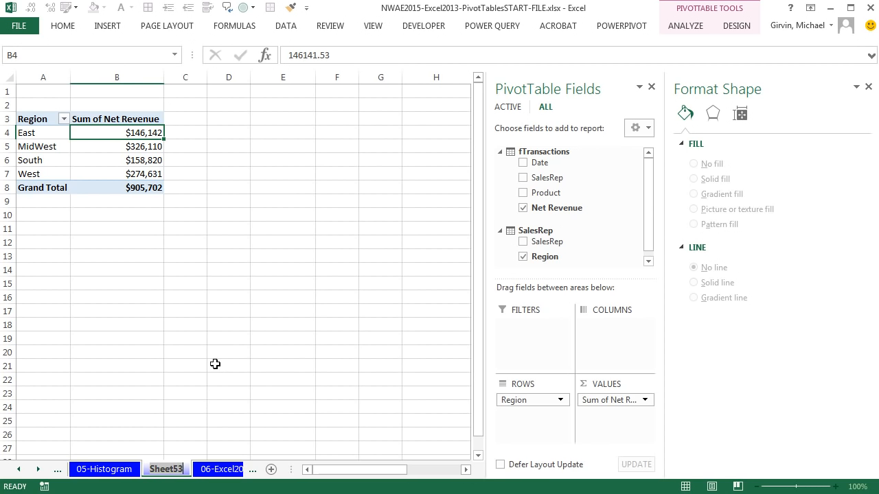
type("PTfrom2Tables")
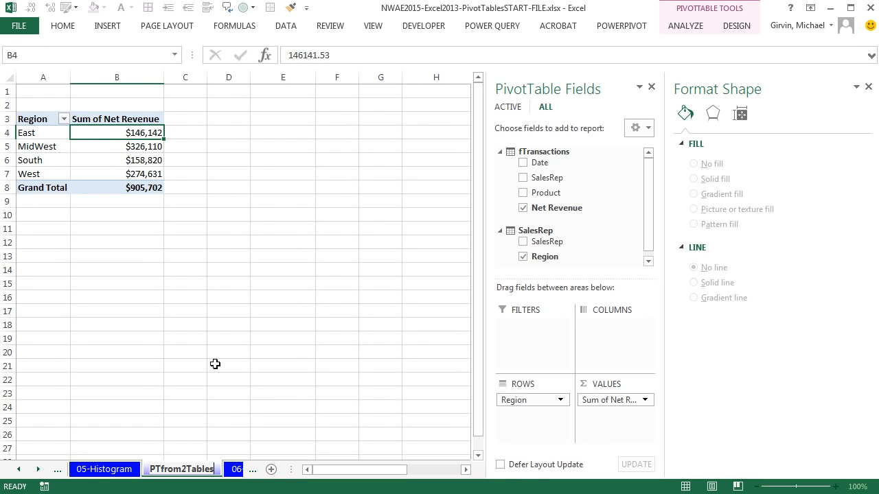
key("Return")
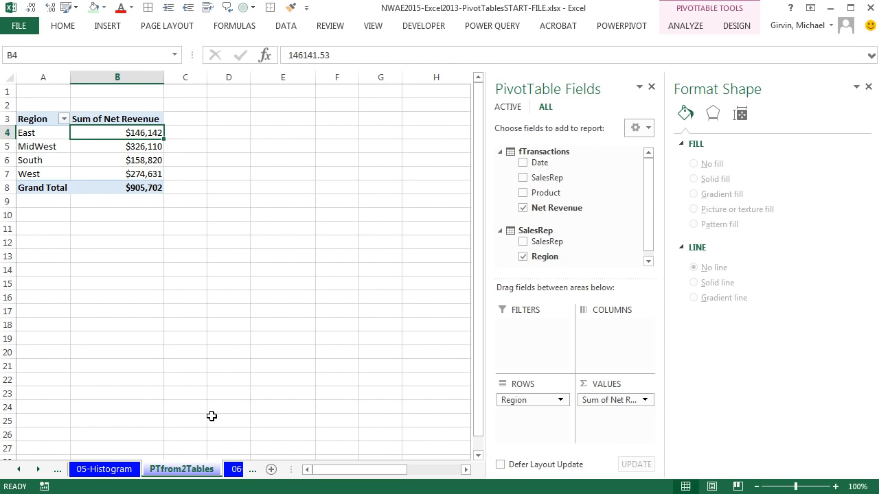
- Close the PivotTable Fields and Format Shape panes and widen the area showing the sheet names
left_click(39, 470)
left_click(39, 470)
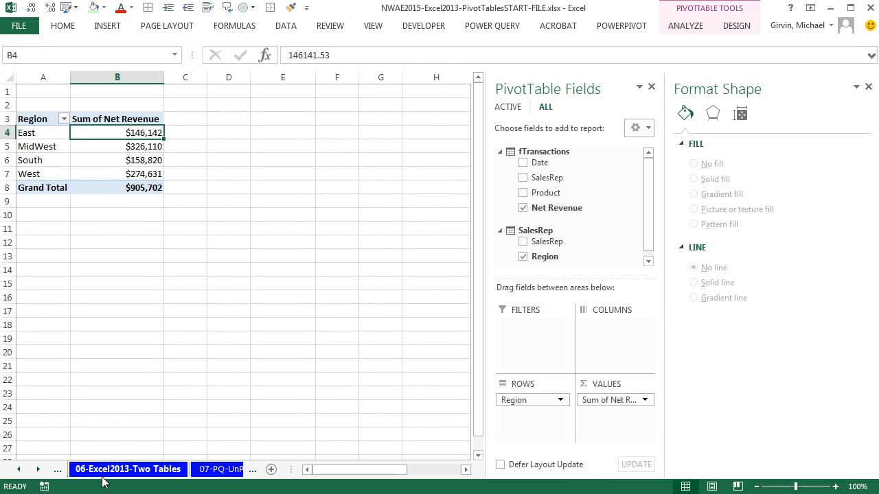
left_click(652, 87)
left_click(869, 87)
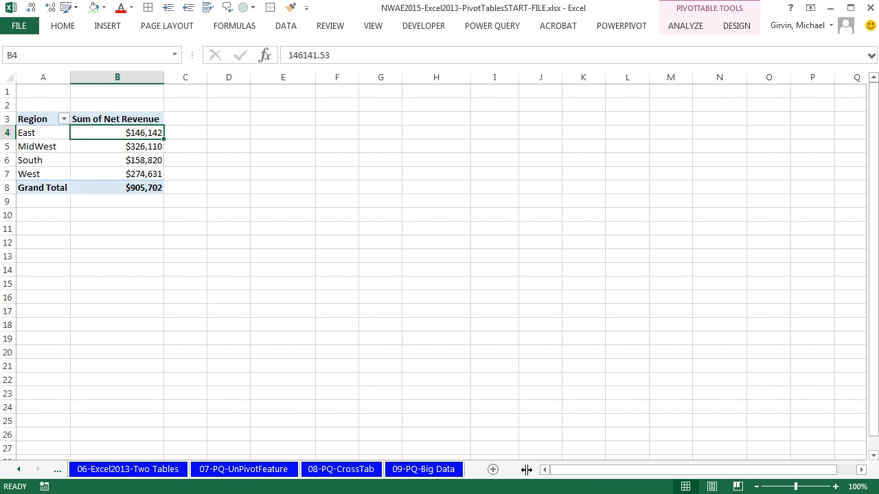
left_click_drag(526, 469, 557, 470)
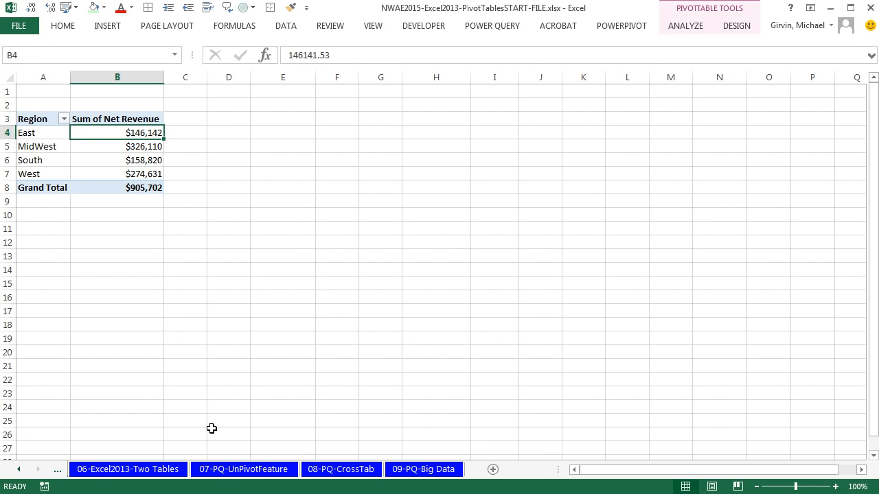
- Go to the 07-PQ-UnPivotFeature worksheet, select the 2011 header in A13 and review the yearly Yes/No data
left_click(236, 477)
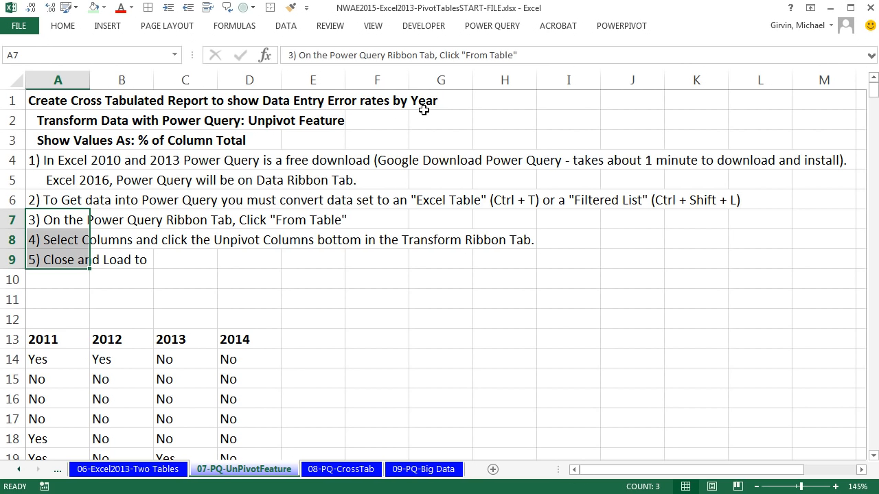
left_click(58, 344)
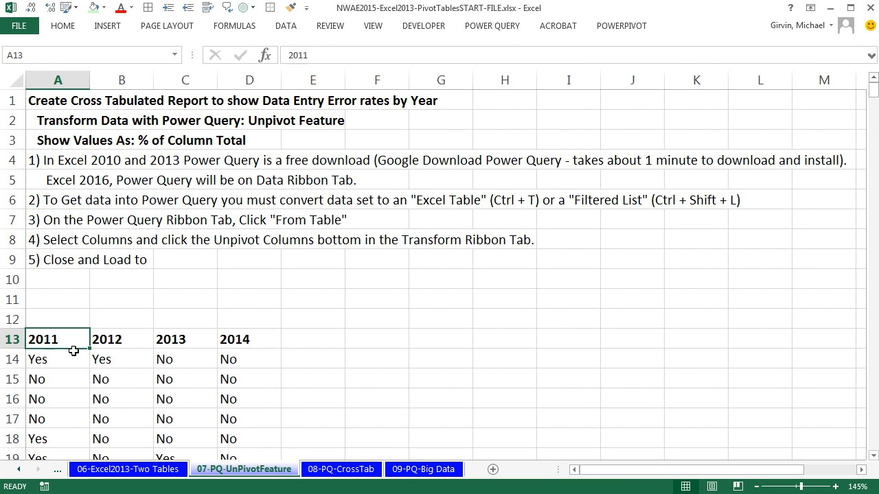
scroll(312, 263, "down", 3)
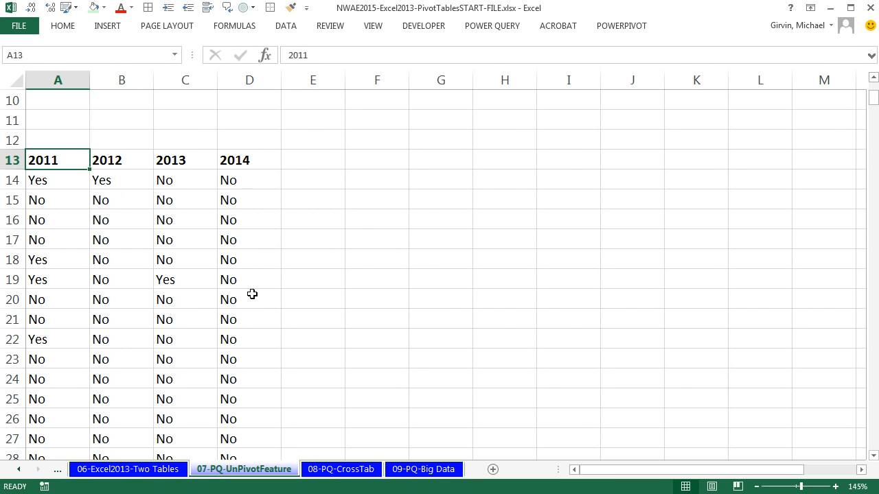
scroll(257, 279, "up", 3)
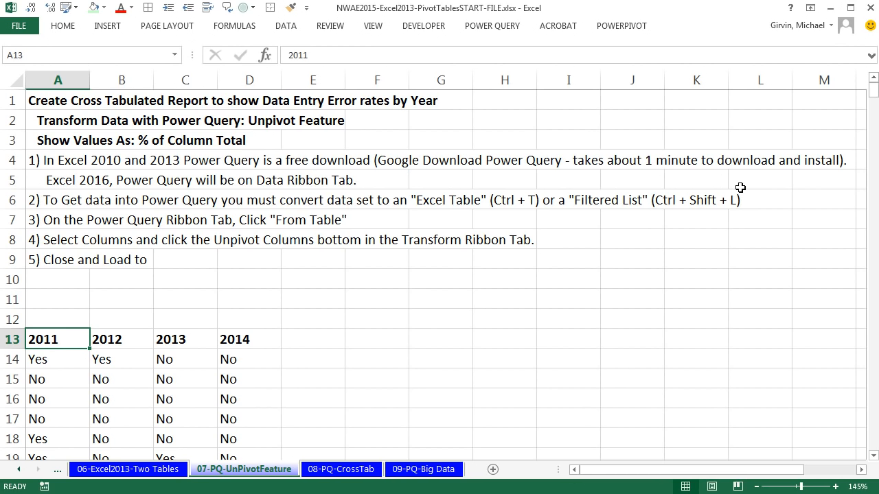
left_click(500, 33)
left_click(500, 33)
left_click(500, 33)
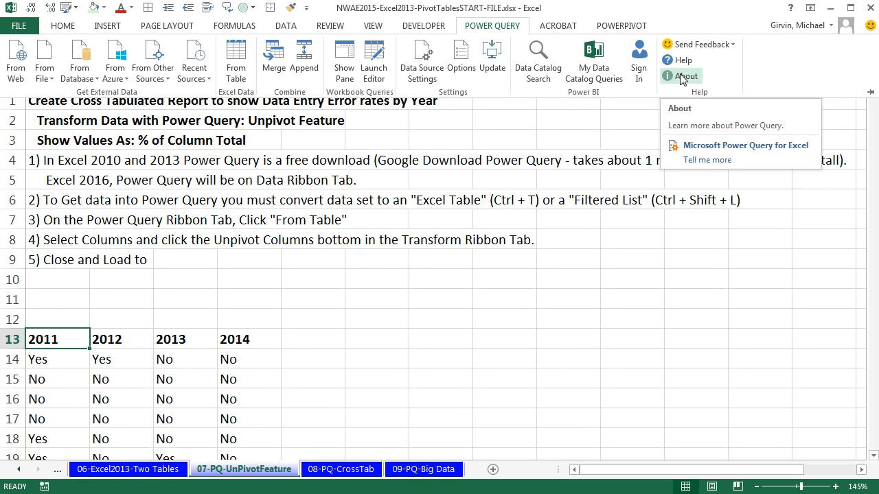
key("Escape")
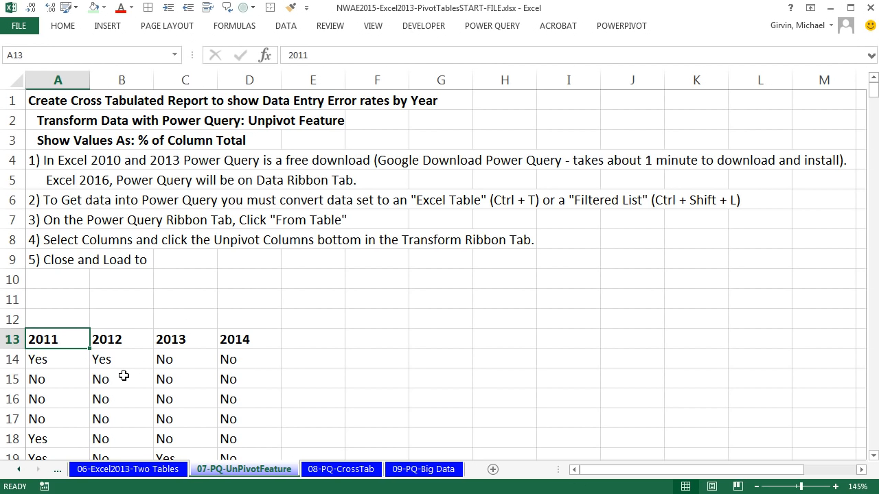
- Convert the yearly error data in A13:D424 to an Excel table with headers
key("ctrl+t")
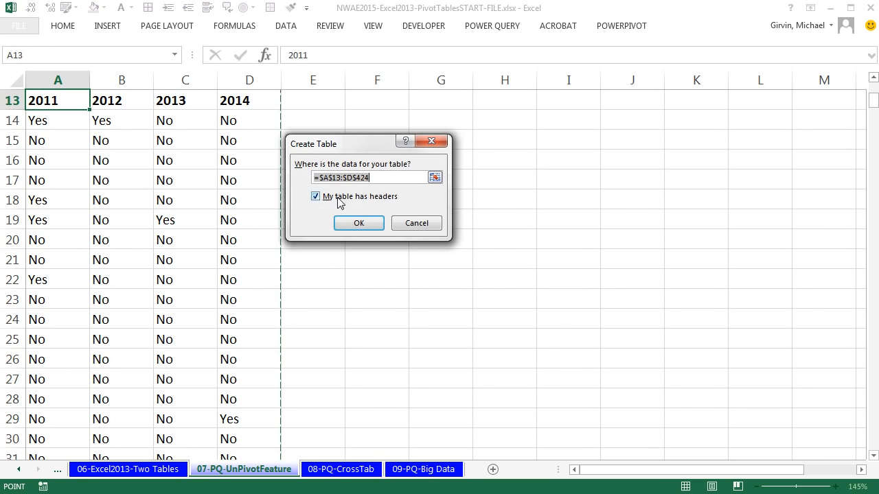
left_click(357, 223)
scroll(299, 313, "up", 2)
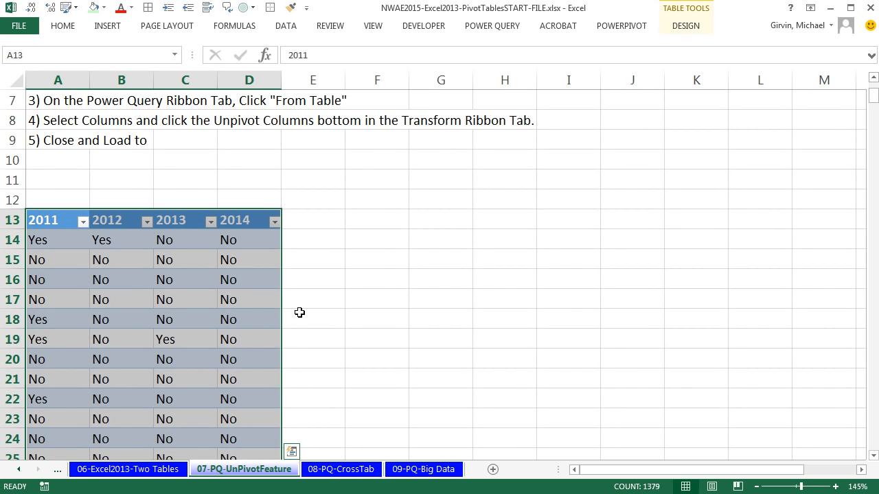
- Name the new yearly data table YearlyErrorData
left_click(690, 28)
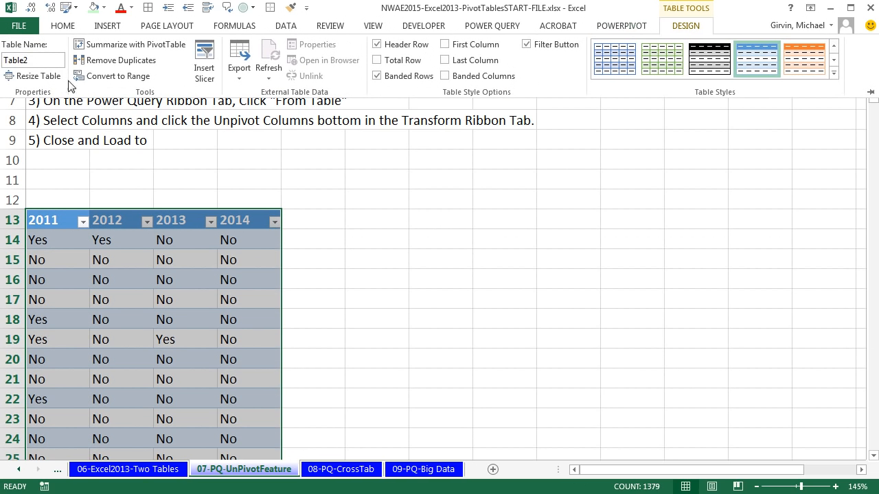
left_click(53, 59)
type("YearlyErrorData")
key("Return")
scroll(139, 345, "up", 2)
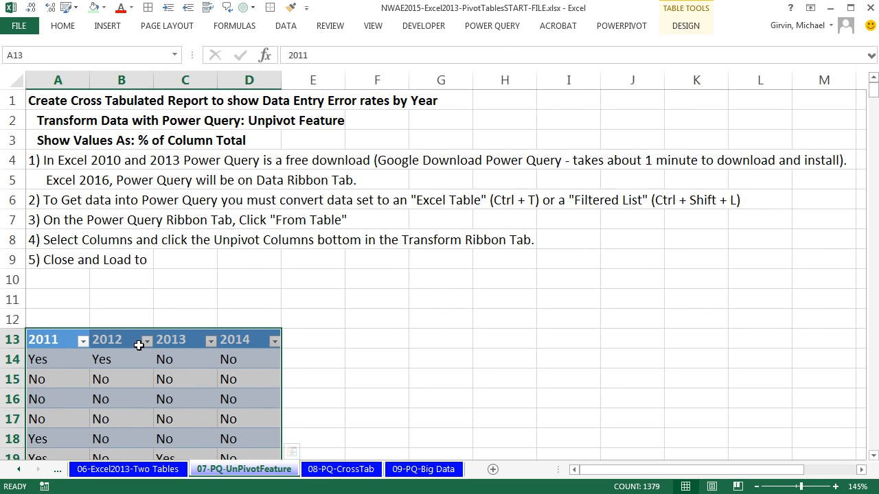
- Load the YearlyErrorData table into the Power Query editor
left_click(136, 352)
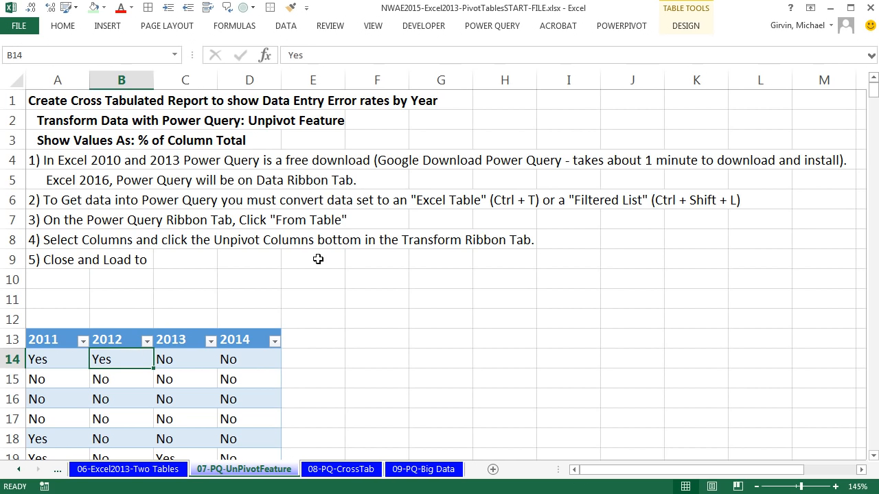
left_click(491, 25)
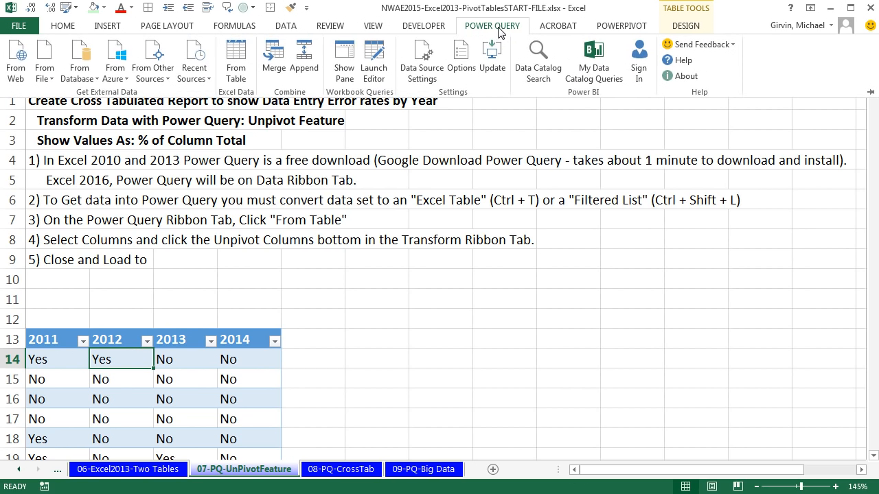
left_click(235, 68)
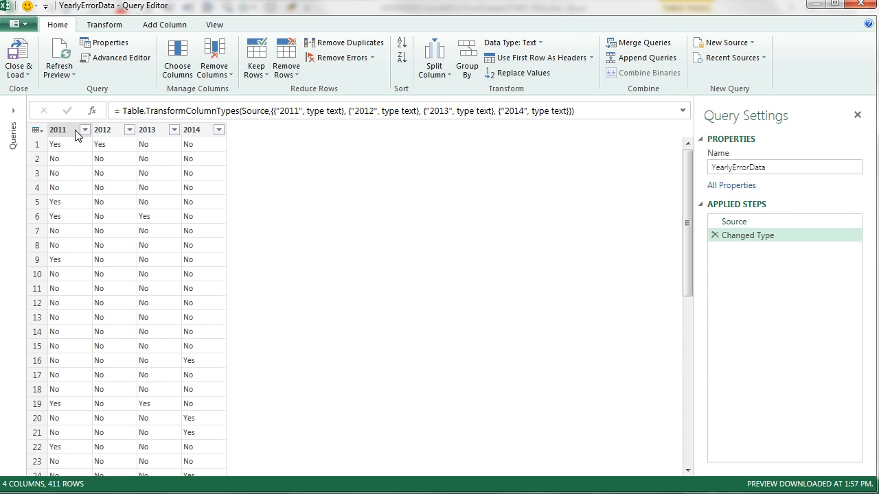
- Unpivot the 2011 through 2014 columns in the YearlyErrorData query
left_click(70, 130)
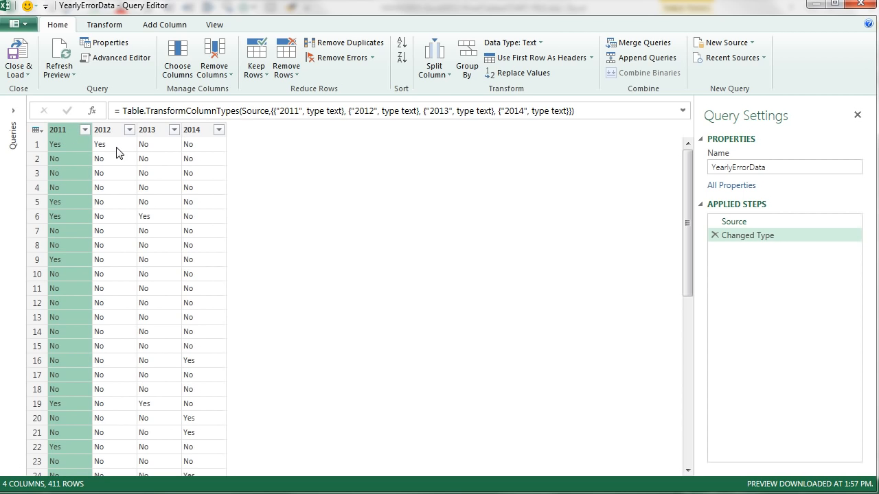
key("shift")
left_click(202, 131, "shift")
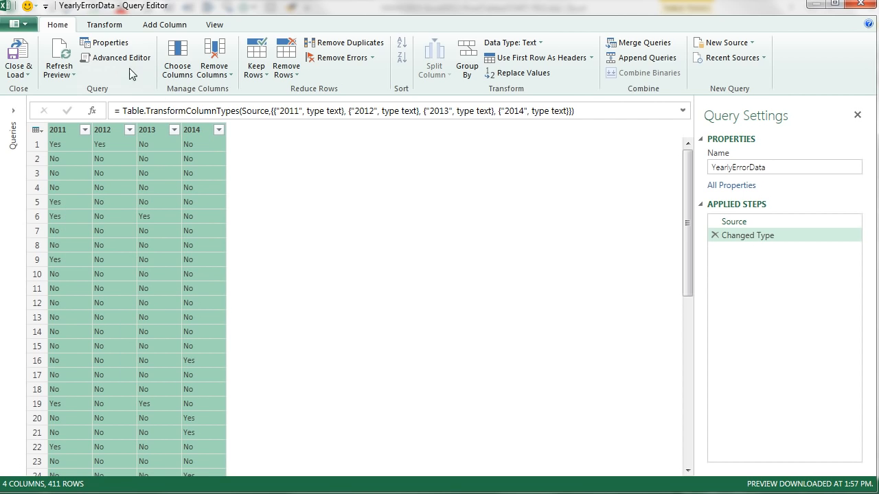
left_click(110, 26)
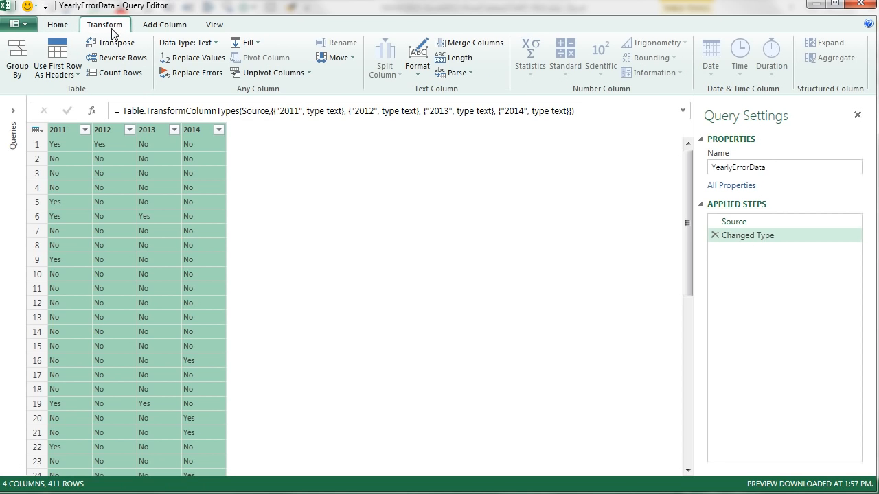
left_click(250, 74)
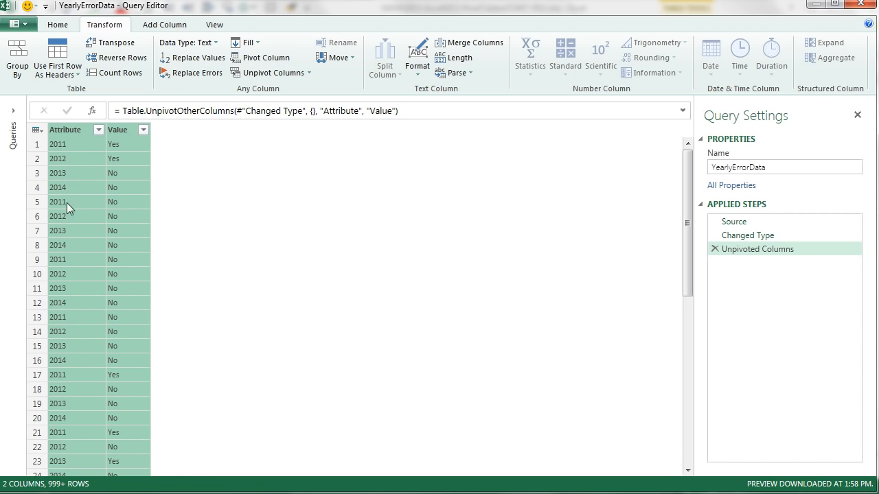
- Rename the unpivoted query's Attribute column to Year and its Value column to Error
double_click(73, 131)
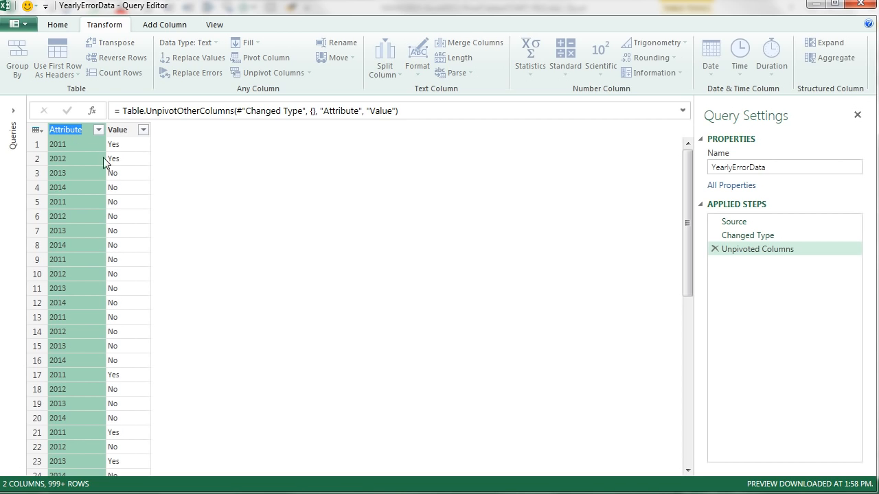
type("Year")
key("Return")
left_click(105, 130)
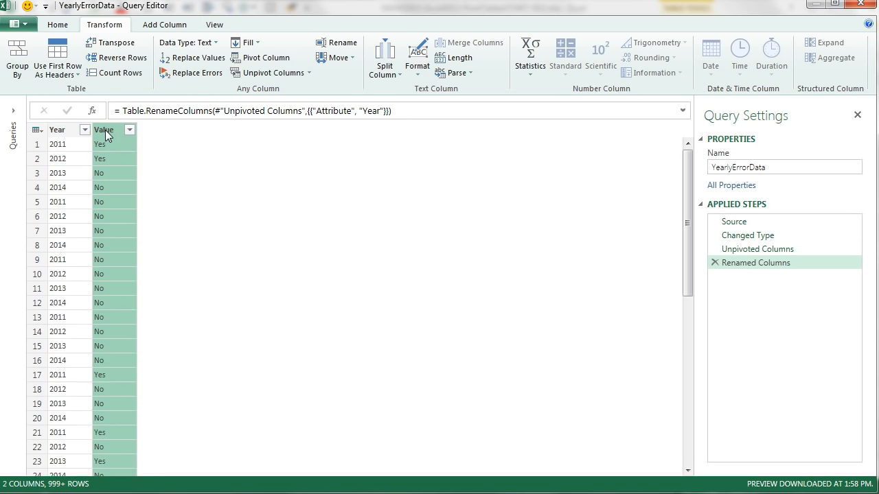
double_click(105, 130)
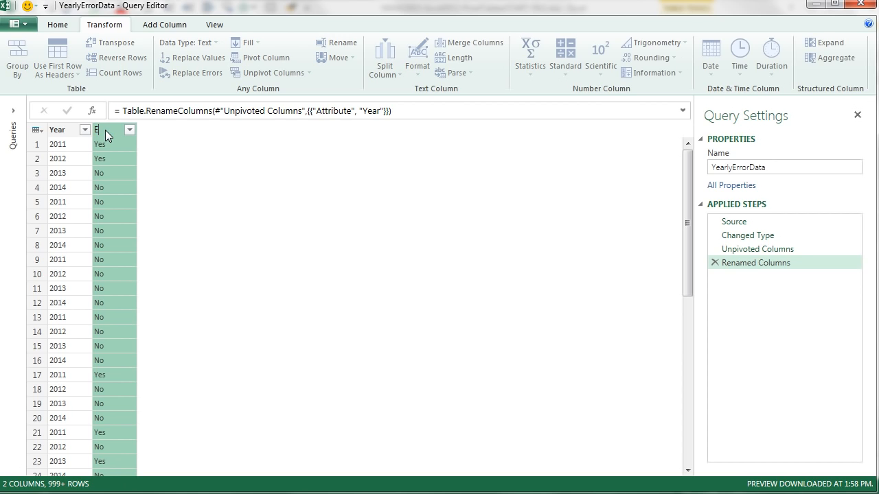
key("Return")
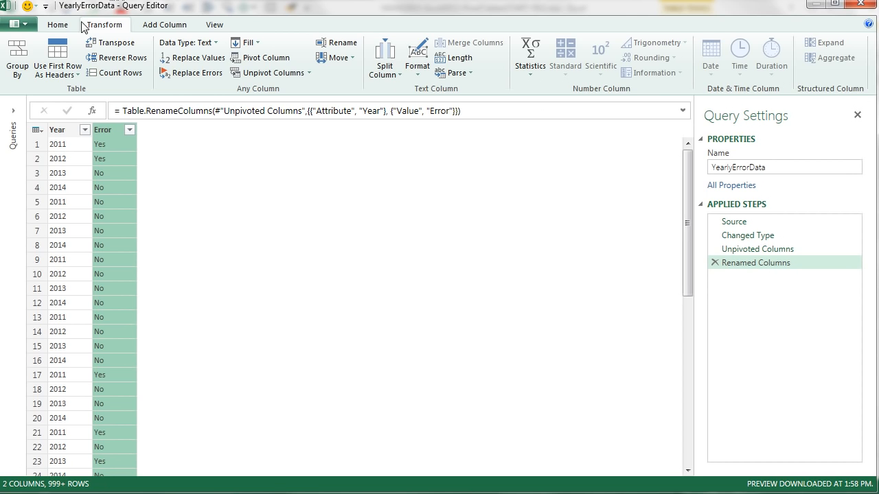
- Close the query and load it as a table to cell I13 of the existing worksheet, then close the Workbook Queries pane
left_click(62, 27)
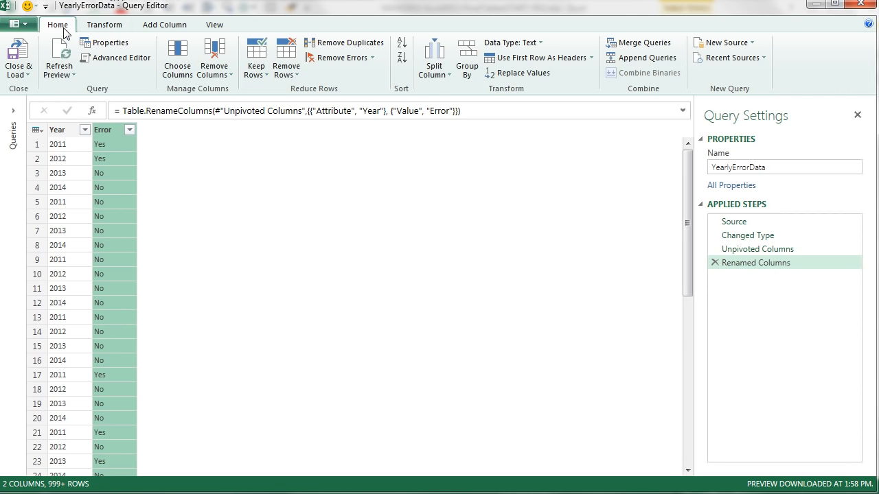
left_click(29, 81)
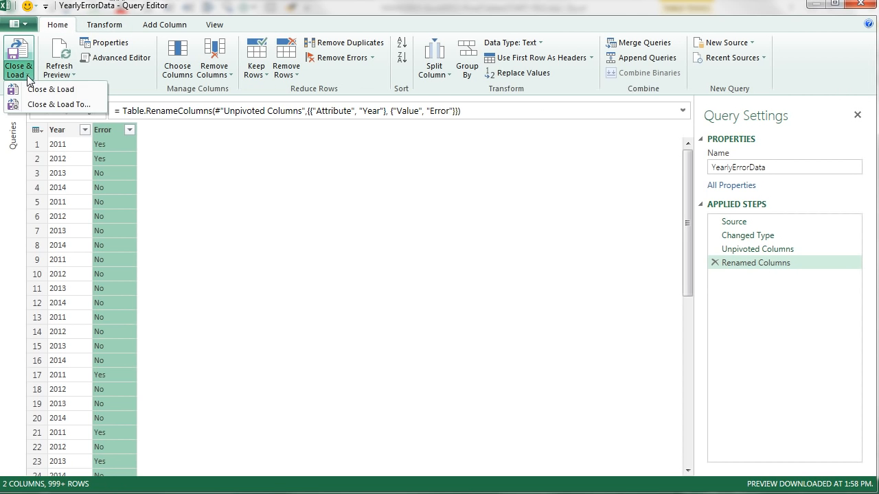
left_click(50, 105)
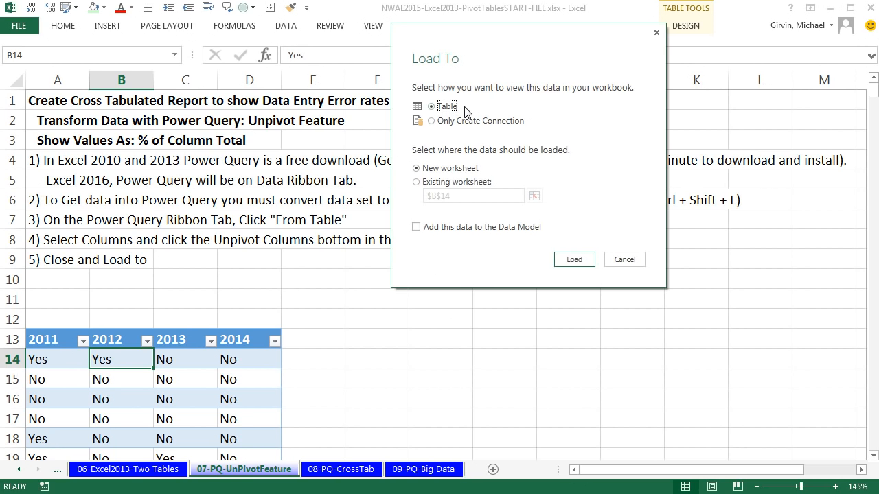
left_click(416, 182)
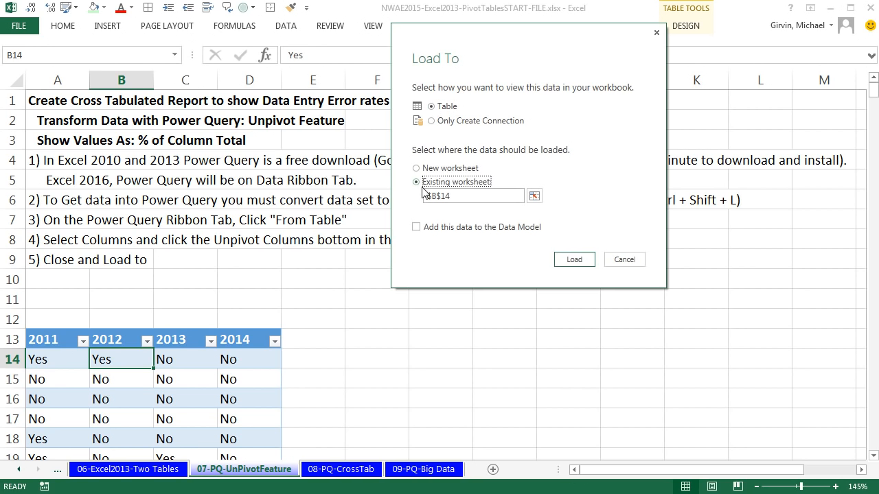
left_click(534, 197)
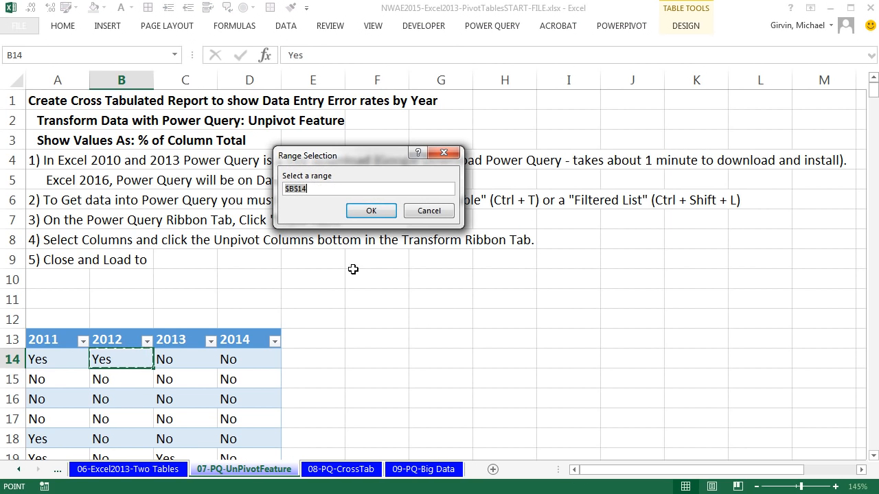
left_click(375, 341)
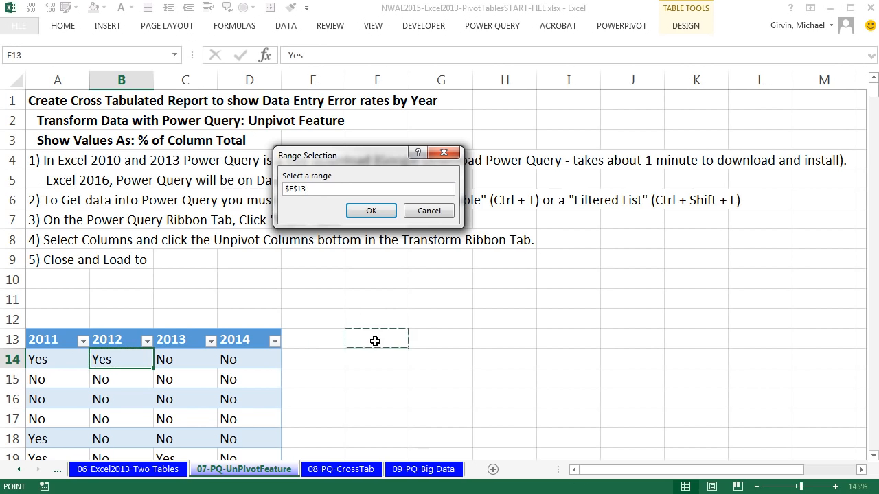
left_click(556, 340)
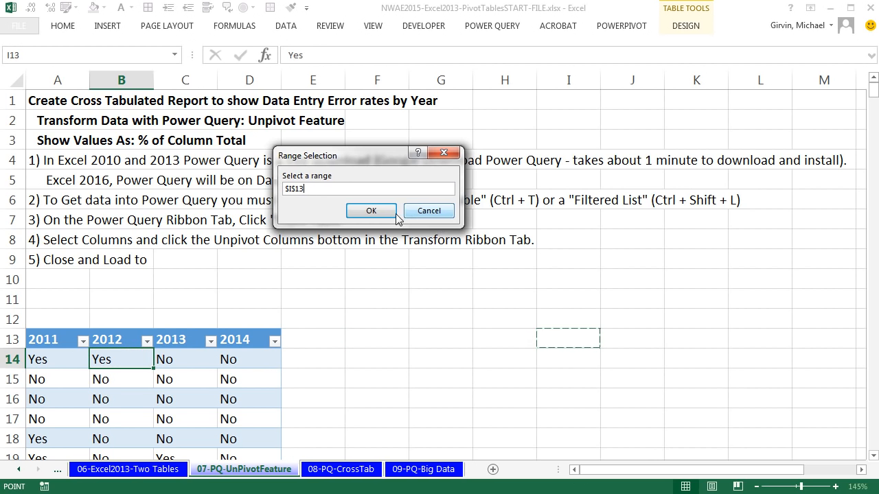
left_click(369, 211)
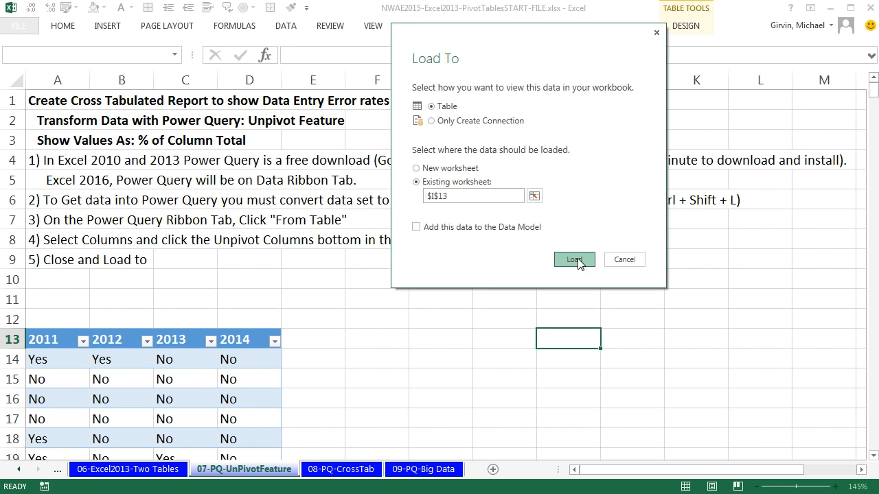
left_click(573, 258)
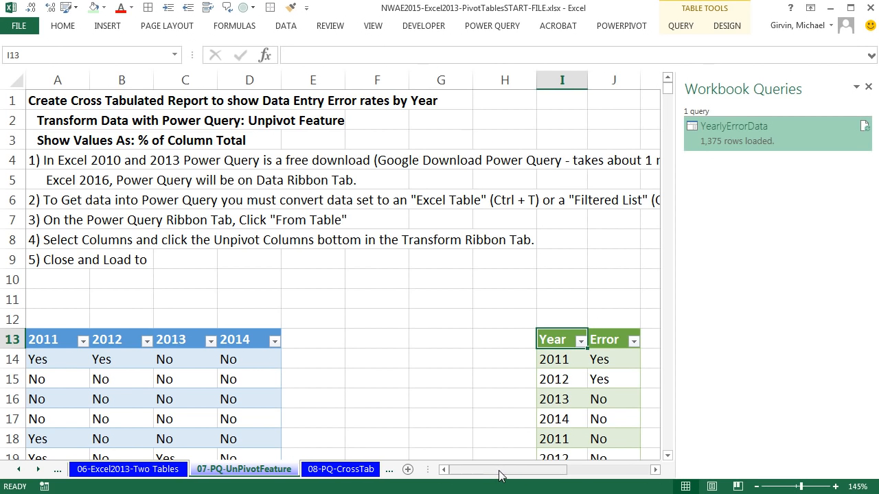
left_click_drag(502, 473, 522, 473)
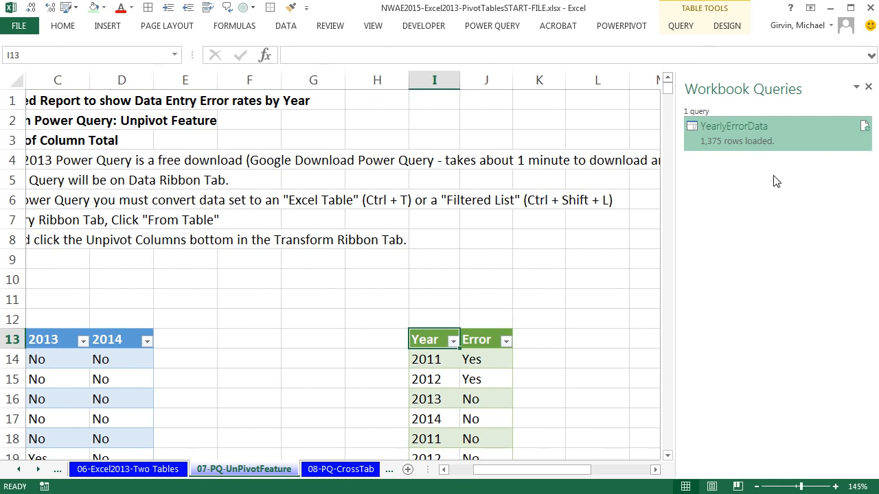
left_click(868, 86)
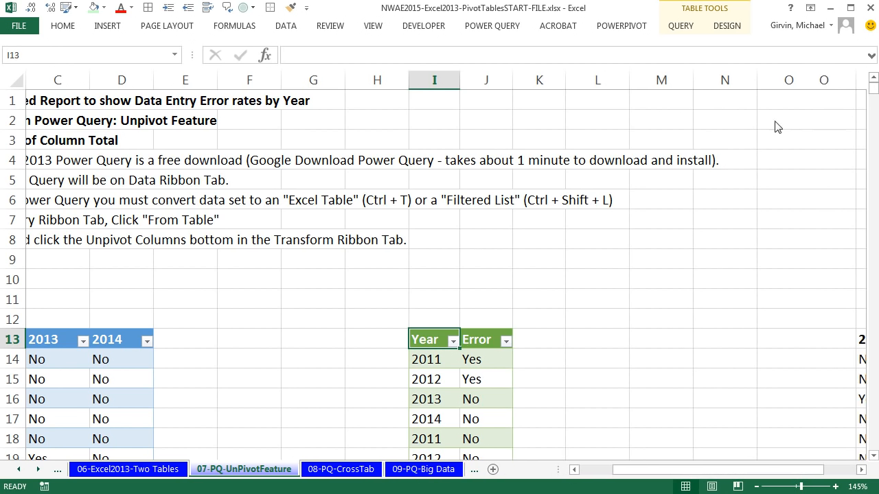
- Show the Workbook Queries pane again and close it
left_click(493, 27)
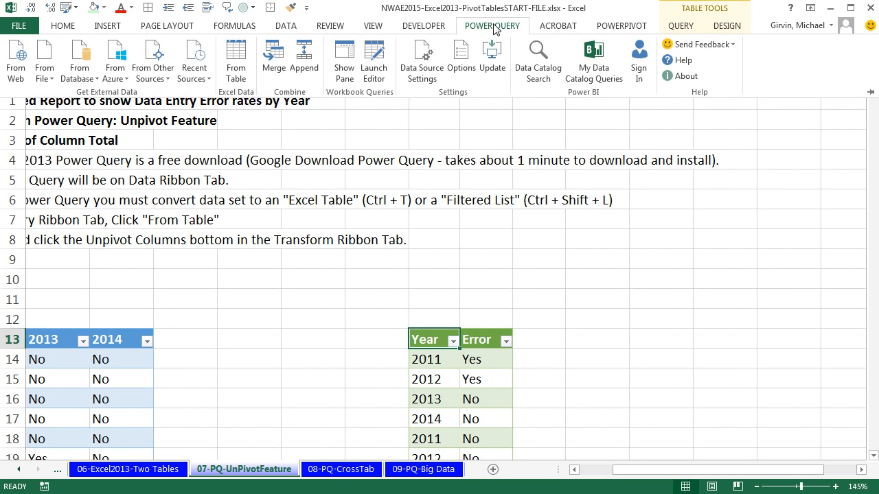
left_click(349, 72)
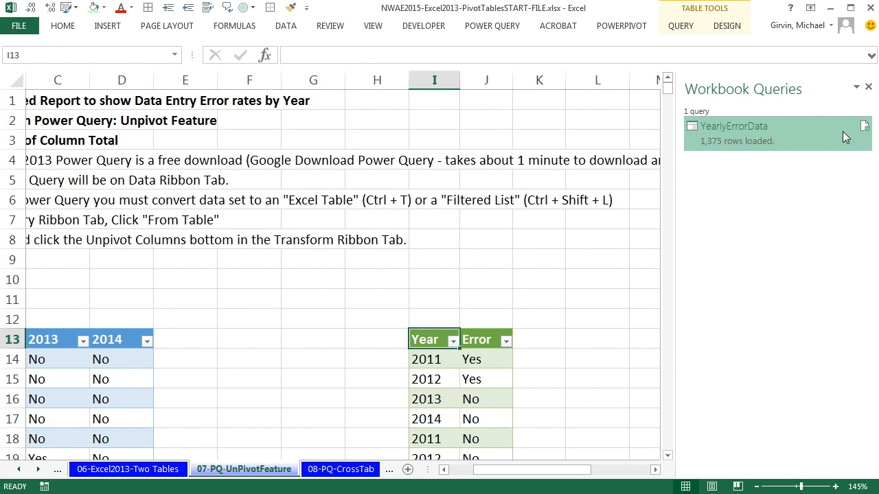
left_click(867, 88)
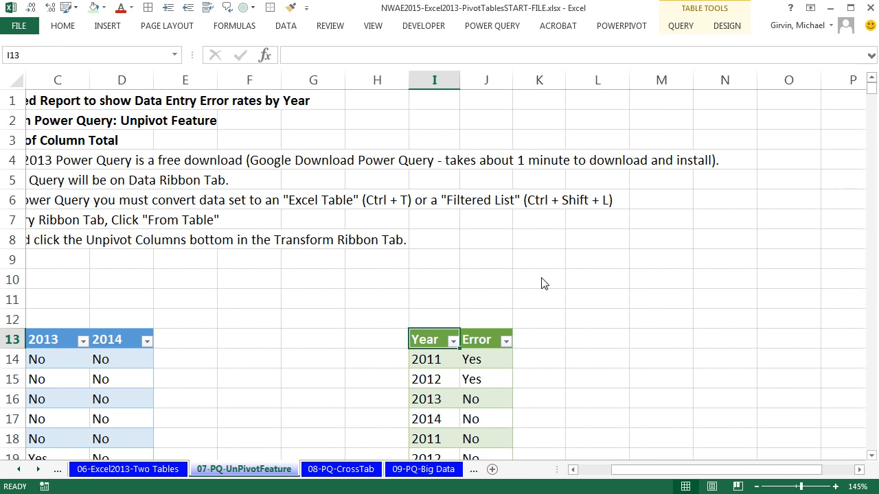
- Create a PivotTable on a new worksheet from the unpivoted Year and Error table
scroll(541, 277, "down", 1)
scroll(541, 278, "down", 5)
scroll(541, 277, "up", 4)
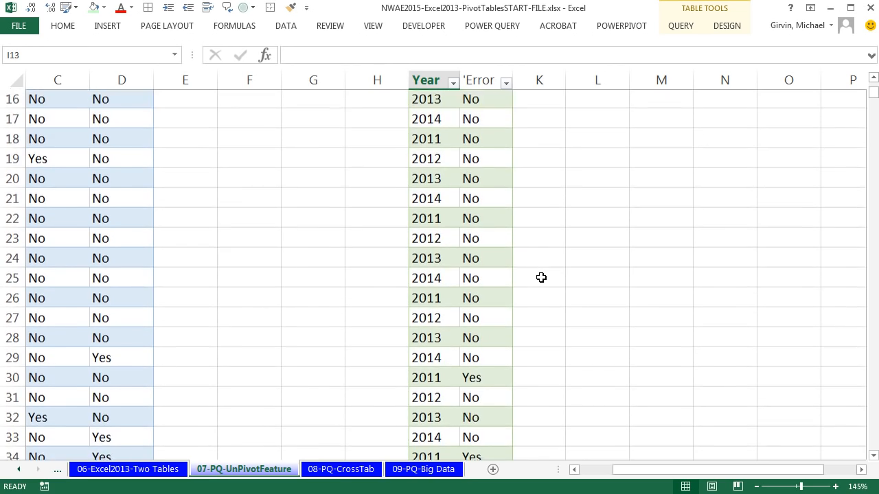
scroll(541, 278, "up", 1)
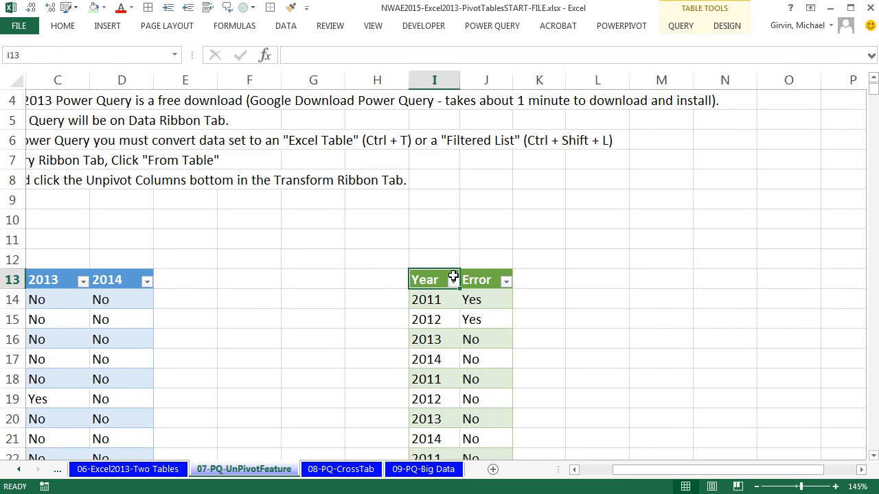
scroll(453, 277, "down", 2)
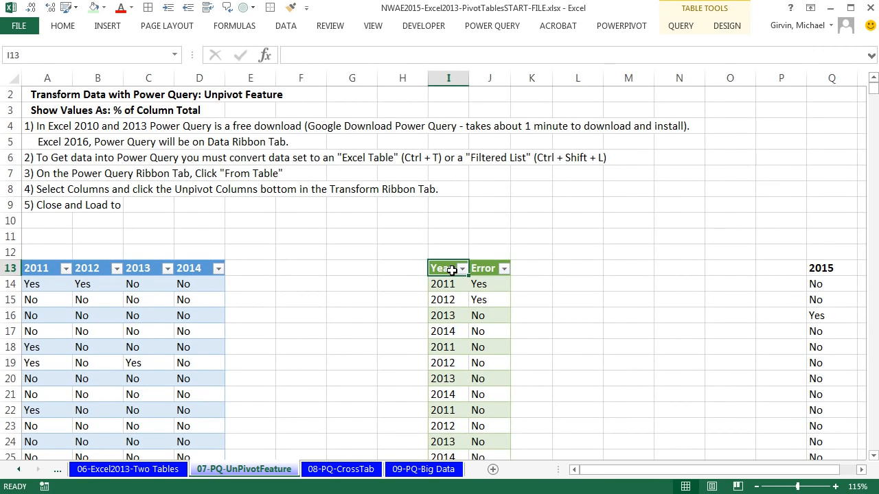
key("alt")
key("n")
key("v")
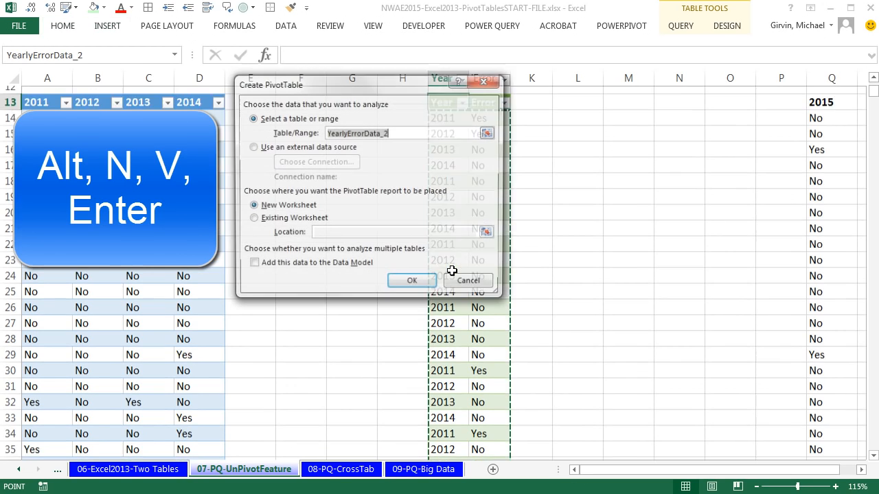
key("Return")
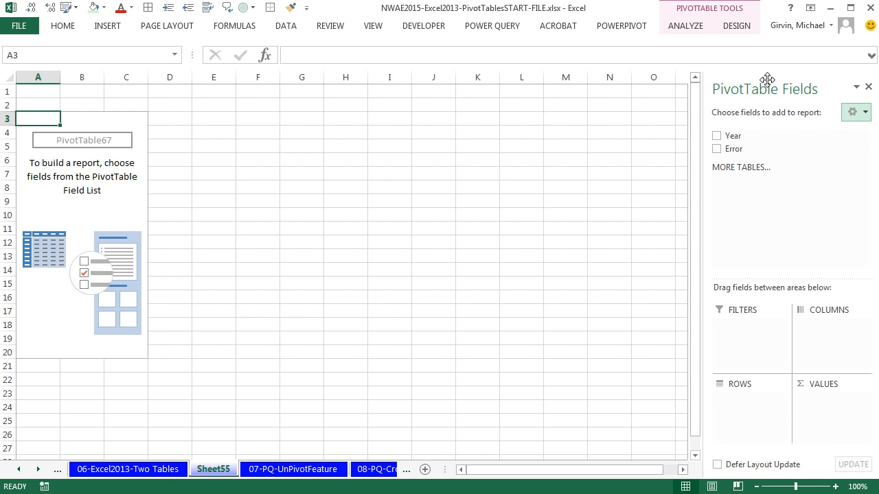
- Lay out the PivotTable with Year in columns, Error in rows and Count of Error as values
left_click_drag(768, 80, 488, 111)
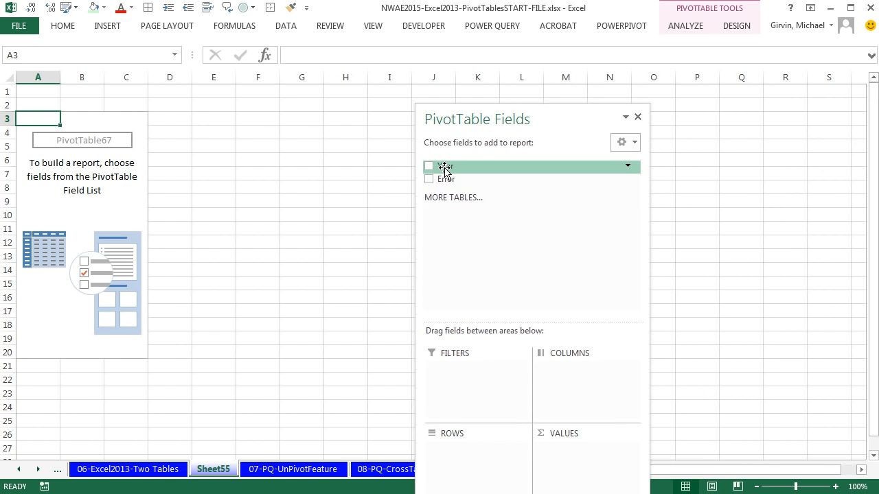
left_click_drag(442, 168, 510, 398)
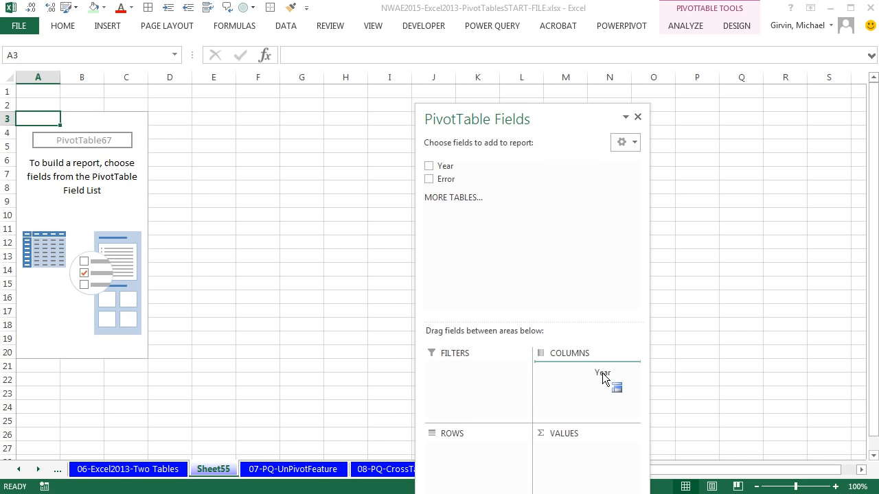
left_click_drag(602, 373, 602, 373)
left_click_drag(446, 180, 468, 457)
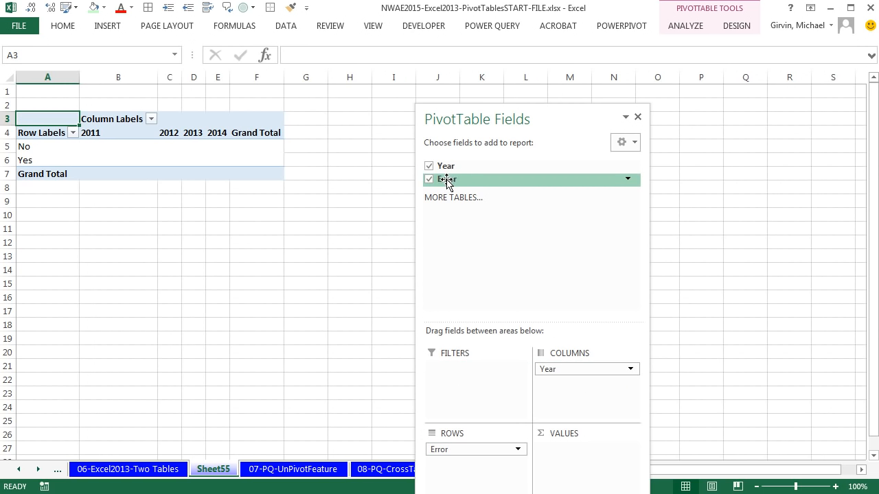
left_click_drag(444, 182, 576, 460)
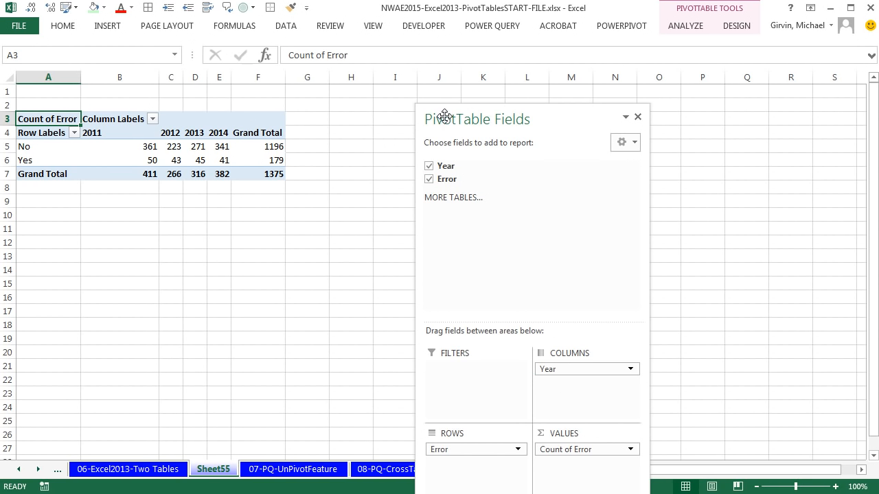
- Move the PivotTable Fields pane away from the report and show the PivotTable in tabular form
left_click_drag(447, 118, 594, 118)
left_click(735, 27)
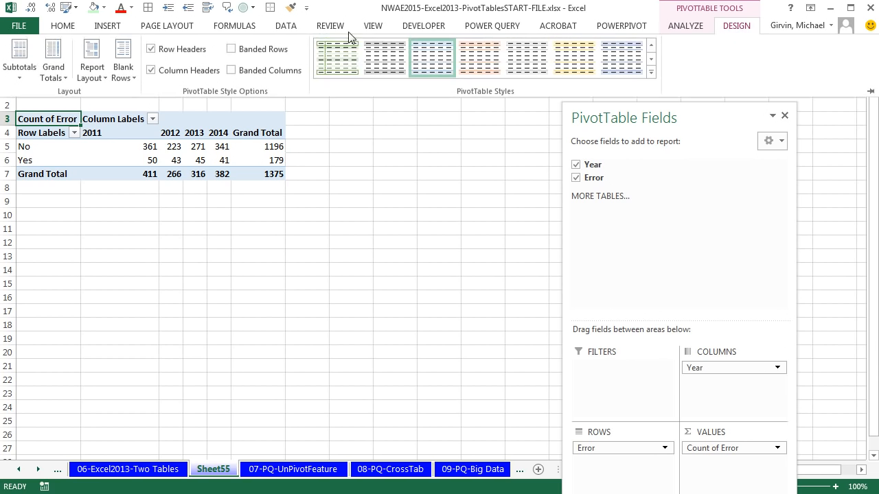
left_click(97, 77)
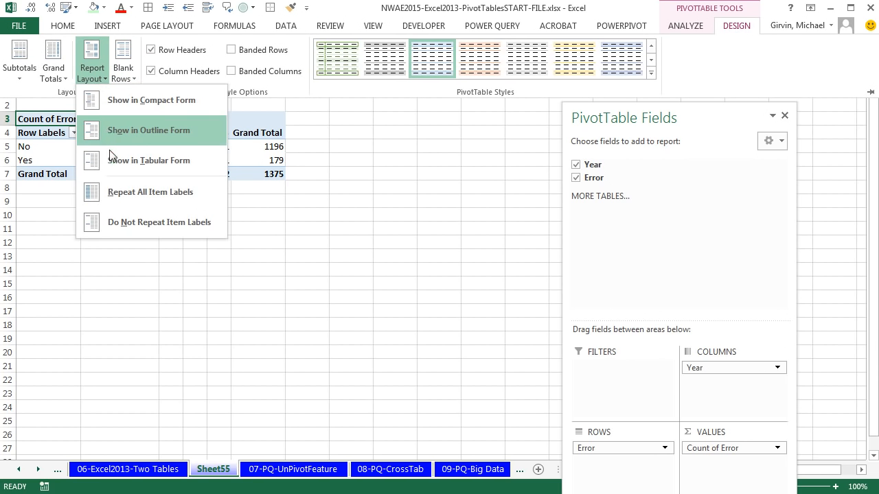
left_click(113, 160)
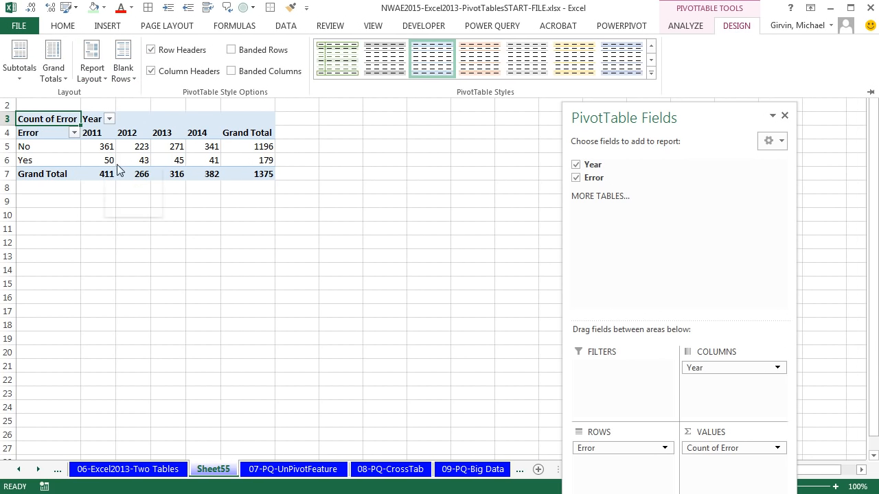
- Copy the whole PivotTable and paste the duplicate below it, starting at cell A9
left_click(52, 122)
left_click_drag(63, 120, 245, 171)
key("ctrl+c")
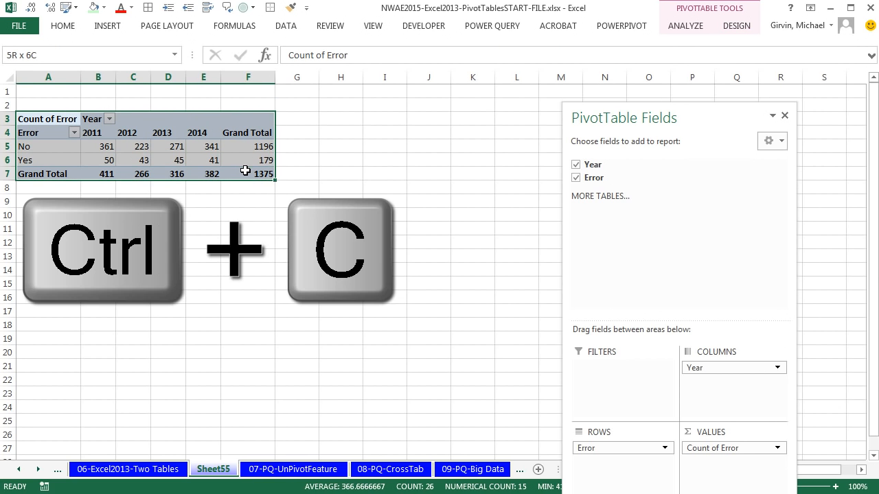
left_click(53, 201)
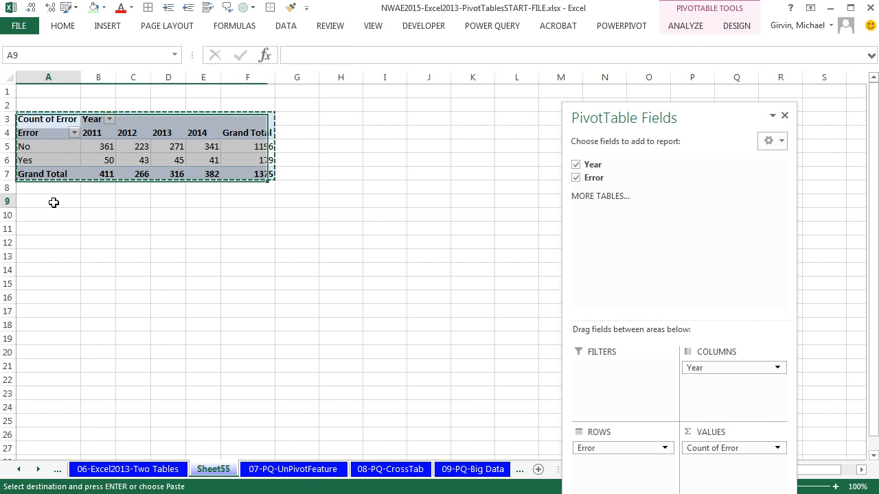
key("ctrl+v")
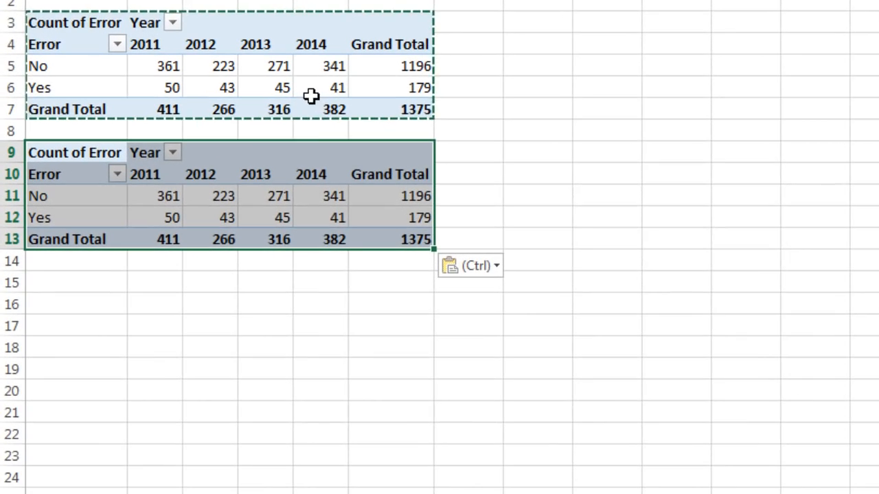
- Show the Count of Error values in the lower PivotTable as % of Column Total
left_click(174, 197)
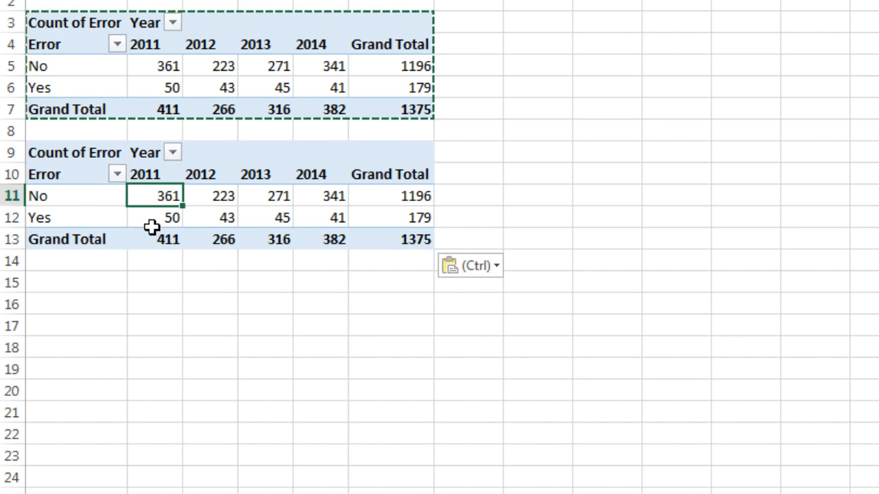
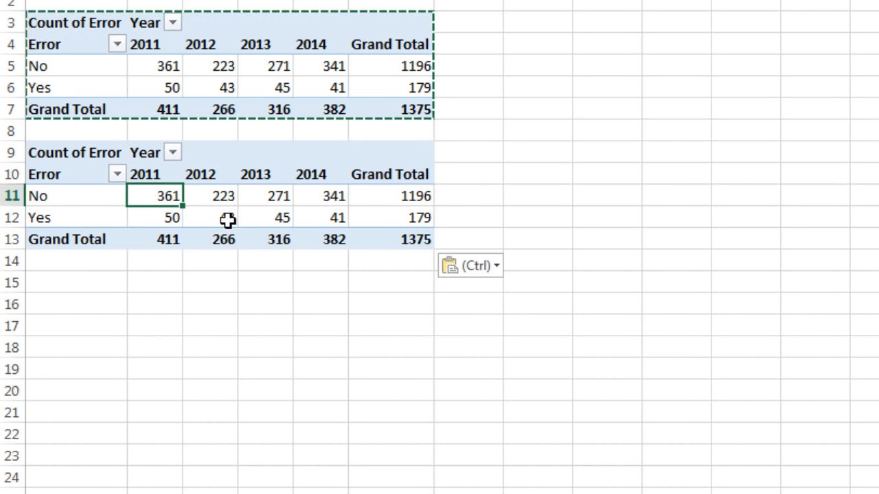
right_click(155, 201)
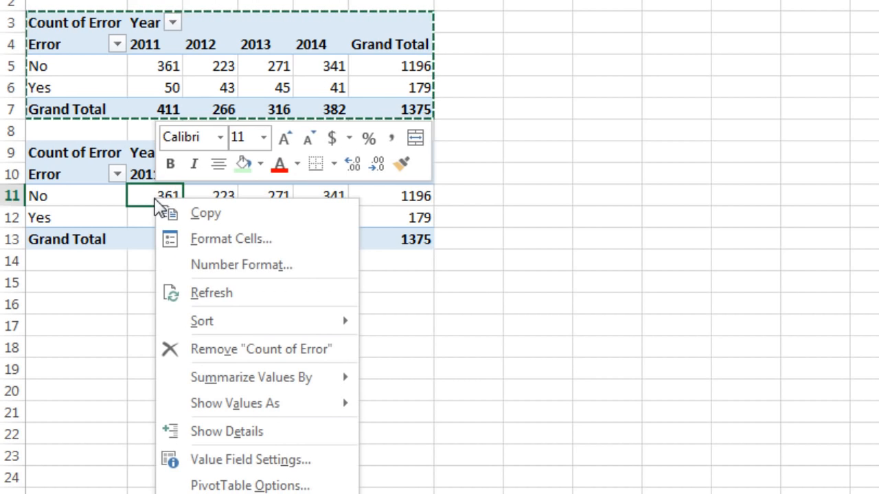
mouse_move(242, 405)
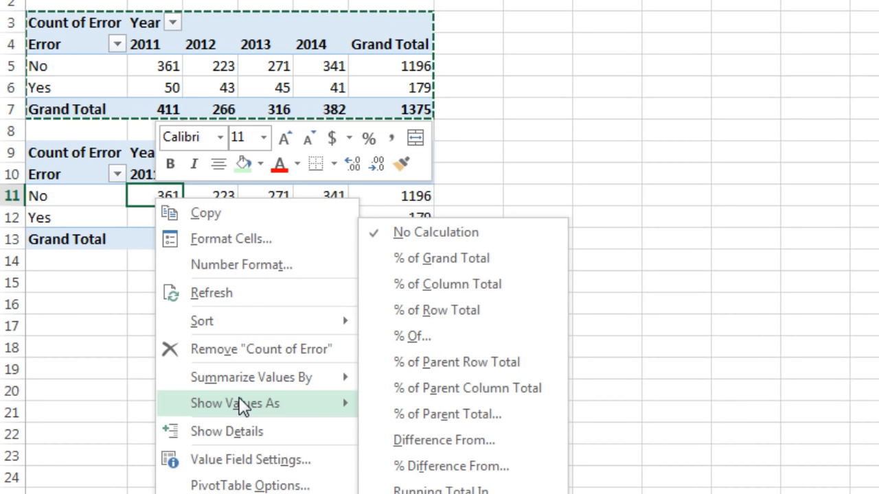
left_click(430, 291)
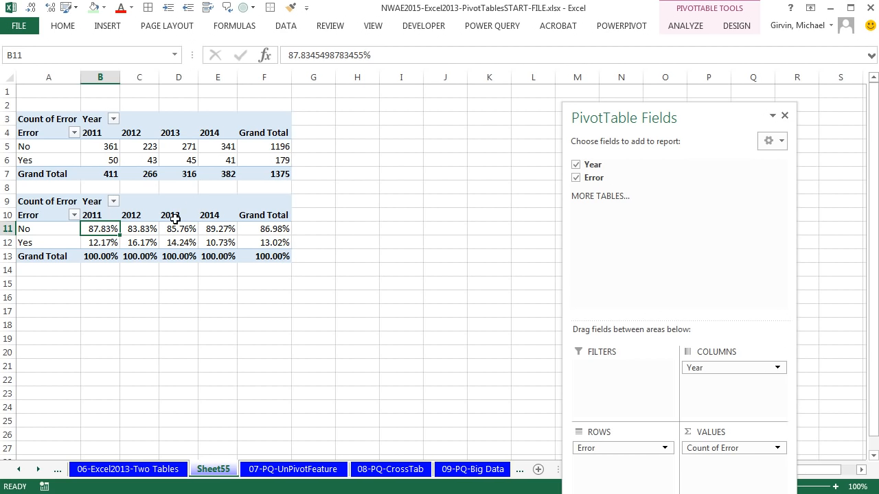
- Rename the PivotTable worksheet as ErrorReport
double_click(213, 469)
type("ErrorReport")
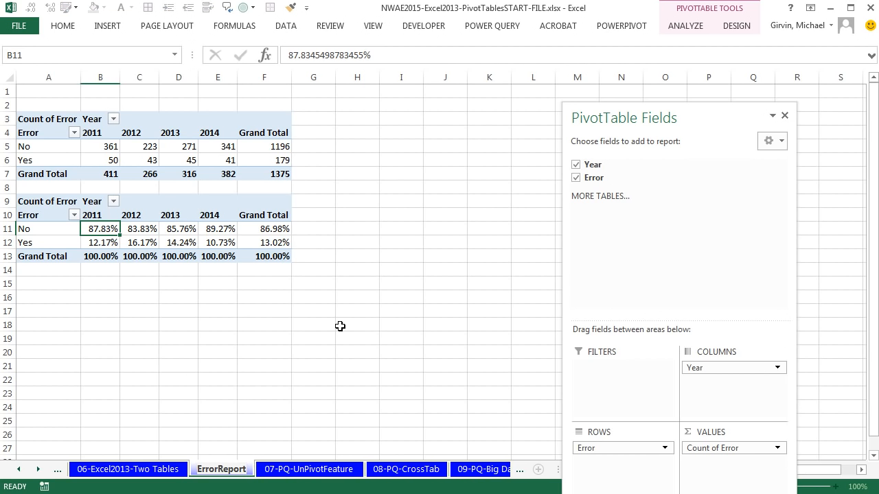
key("Return")
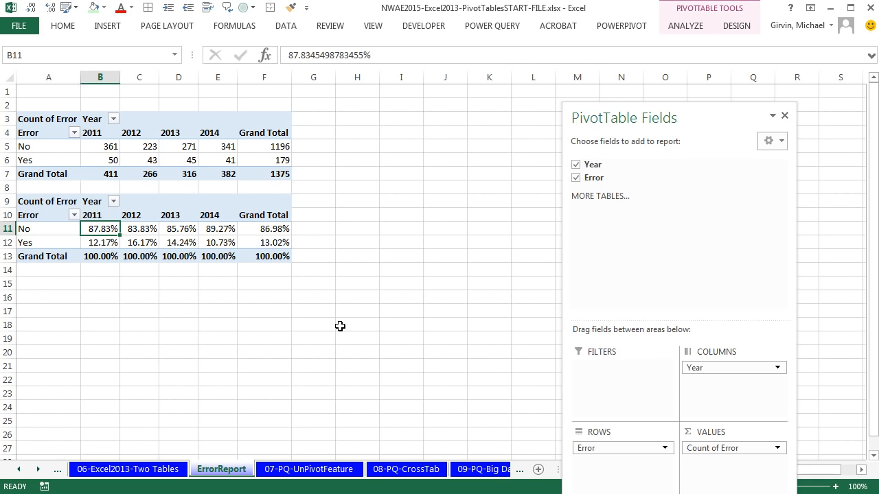
- On the 07-PQ-UnPivotFeature sheet, copy the 2015 data starting at Q13 and paste it at E13 to extend the source table
left_click(302, 470)
scroll(307, 456, "up", 4)
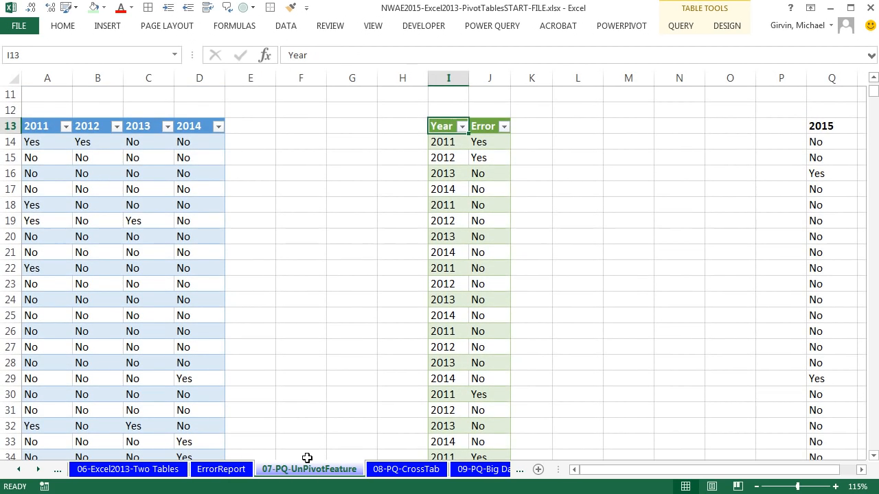
scroll(307, 458, "up", 1)
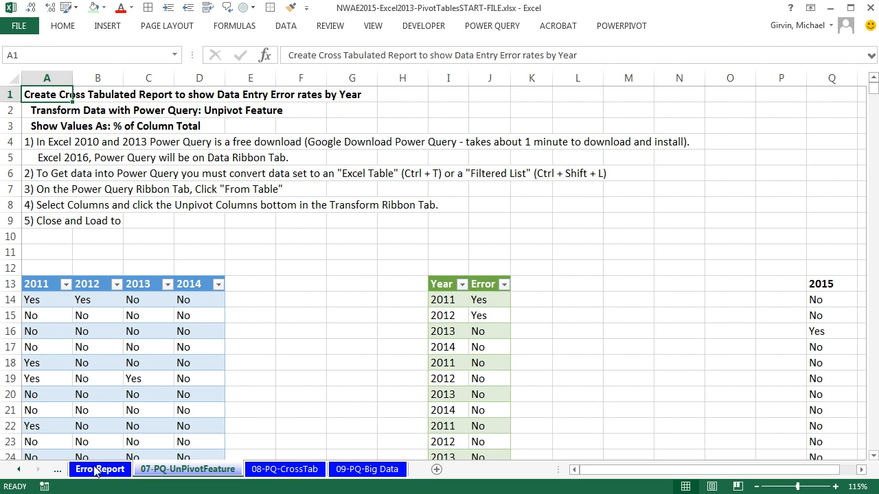
left_click(808, 284)
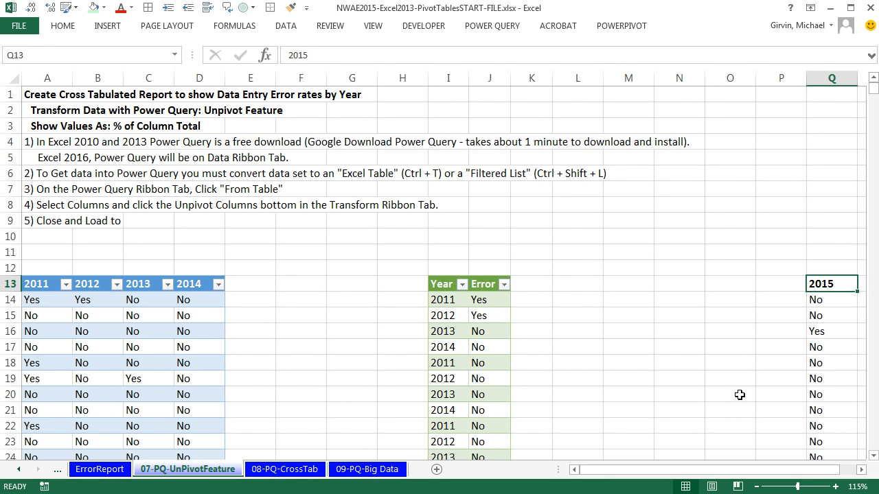
key("ctrl+asterisk")
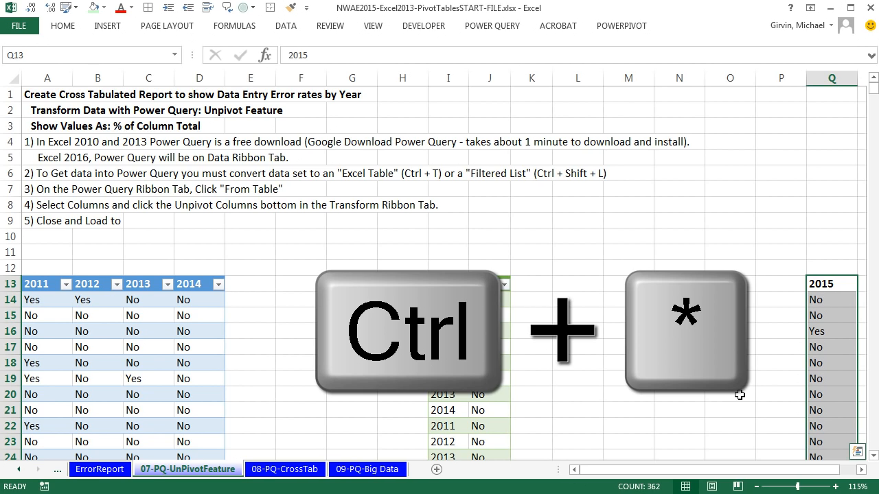
key("ctrl+c")
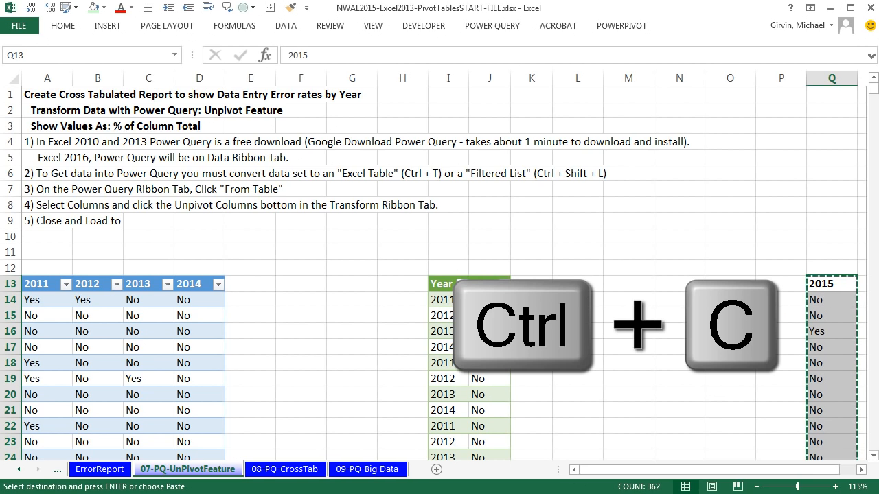
left_click(247, 285)
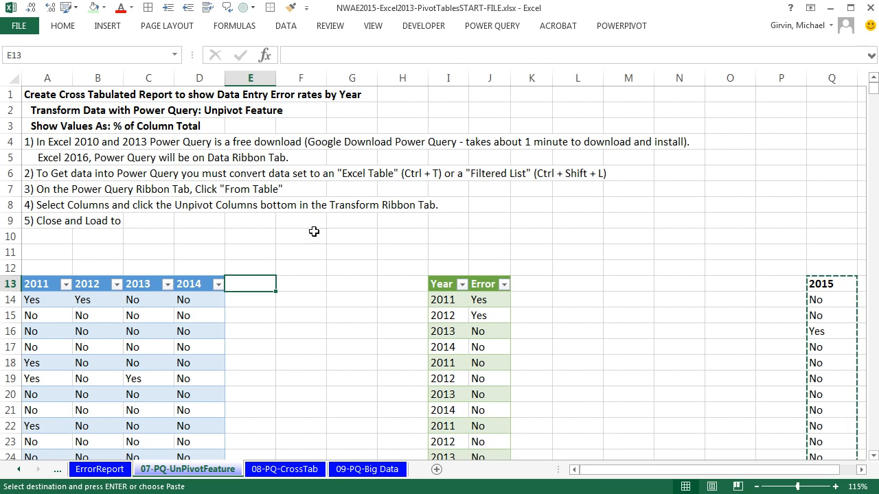
key("ctrl+v")
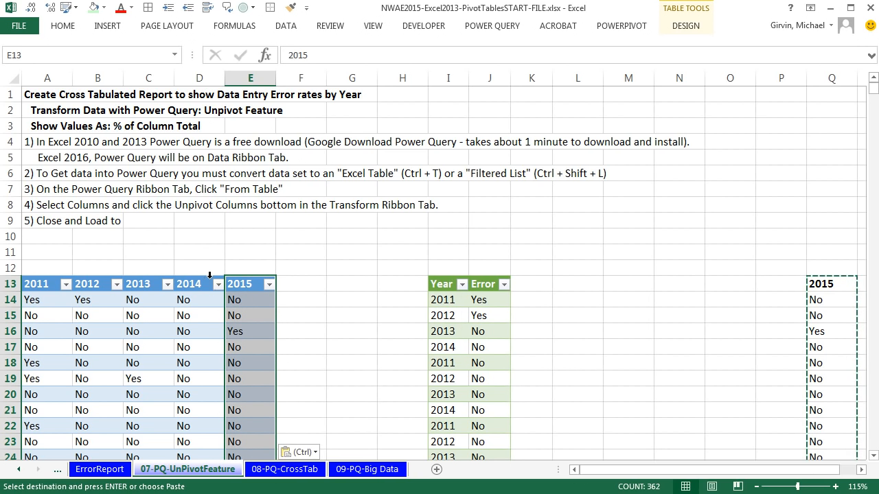
- Examine where the 2011 and 2015 columns of the source table end, and return to cell A1
left_click(47, 312)
key("ctrl+Down")
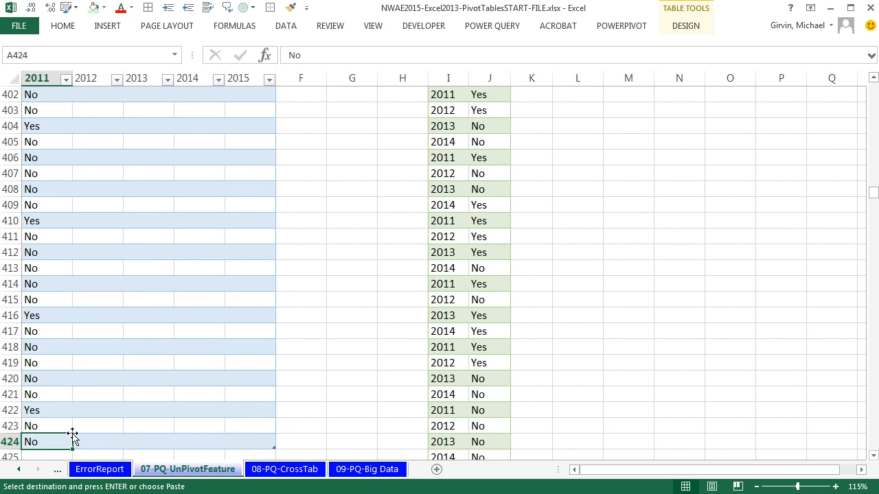
scroll(73, 437, "down", 2)
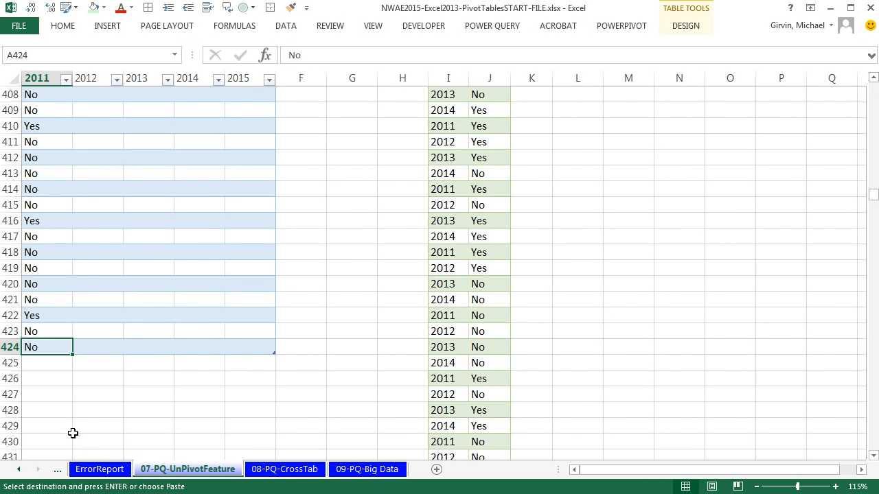
left_click(250, 350)
key("ctrl+Up")
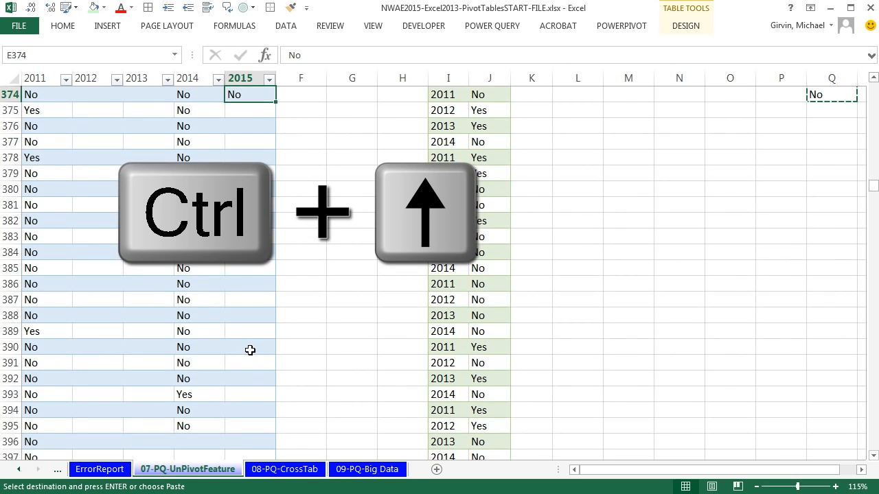
scroll(250, 351, "up", 15)
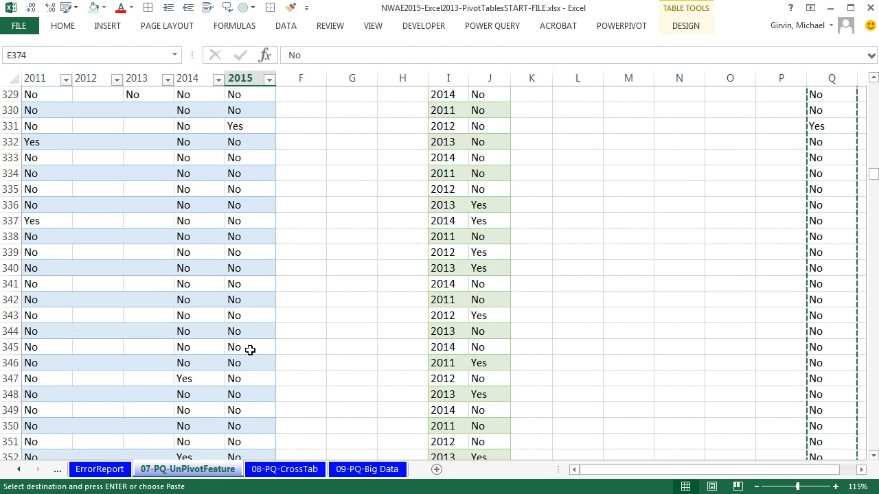
key("ctrl+Home")
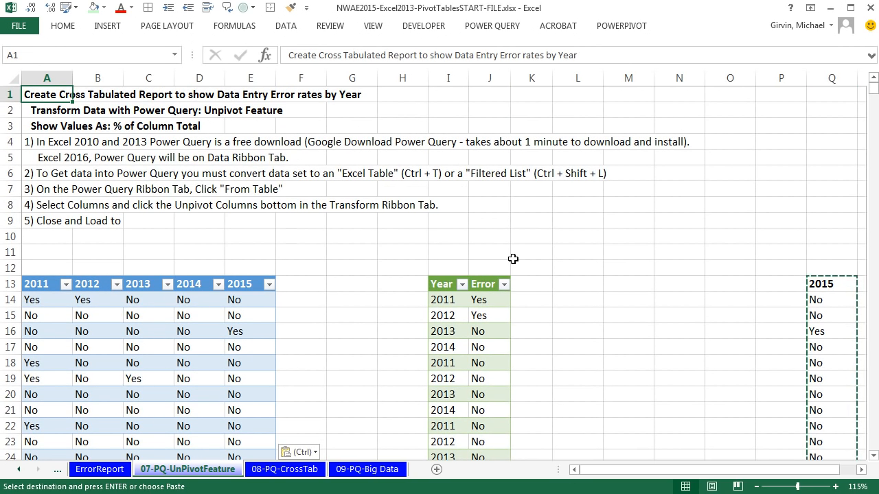
- Refresh the unpivoted Year and Error query table
left_click(447, 298)
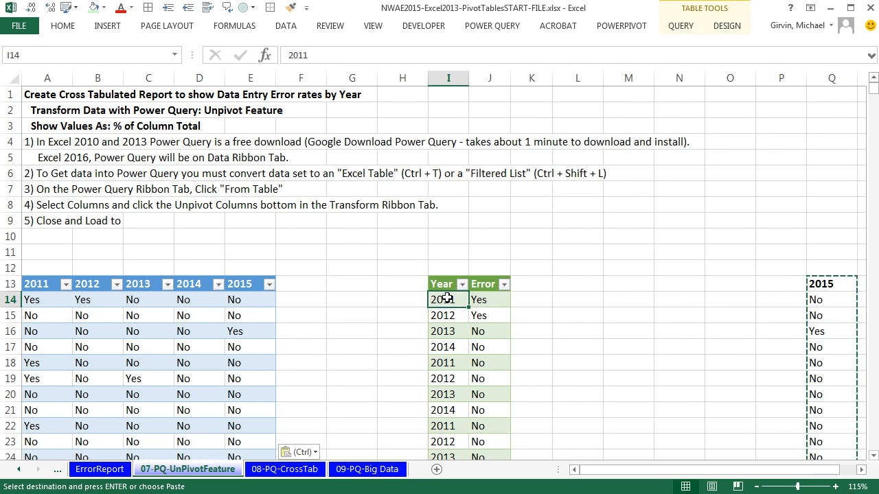
right_click(448, 302)
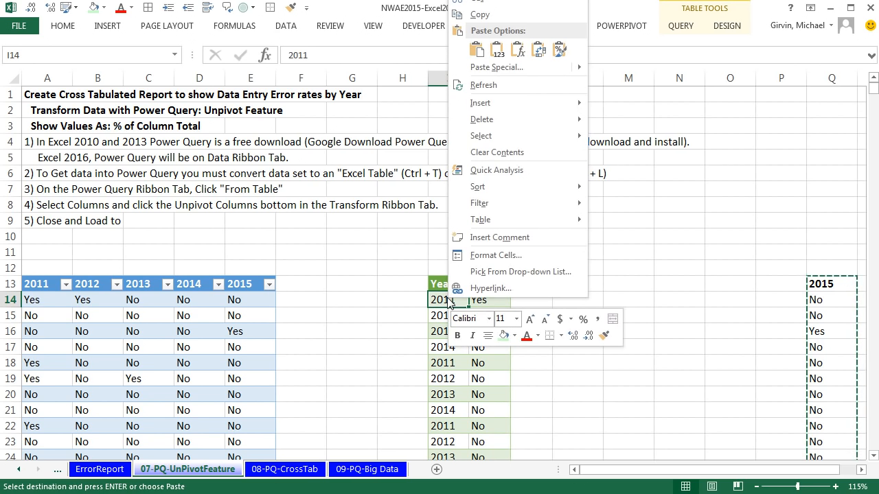
left_click(483, 86)
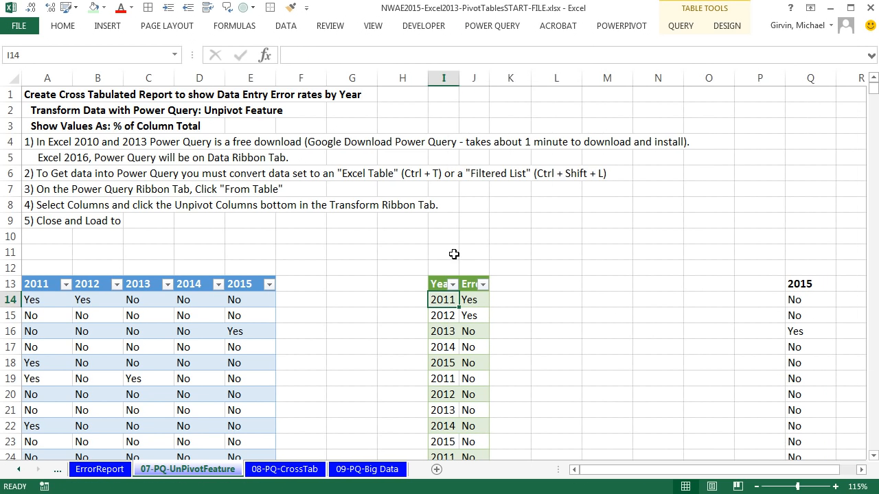
- Examine the lower rows of the Year and Error table for 2015 records, and return to cell A1
key("ctrl+Down")
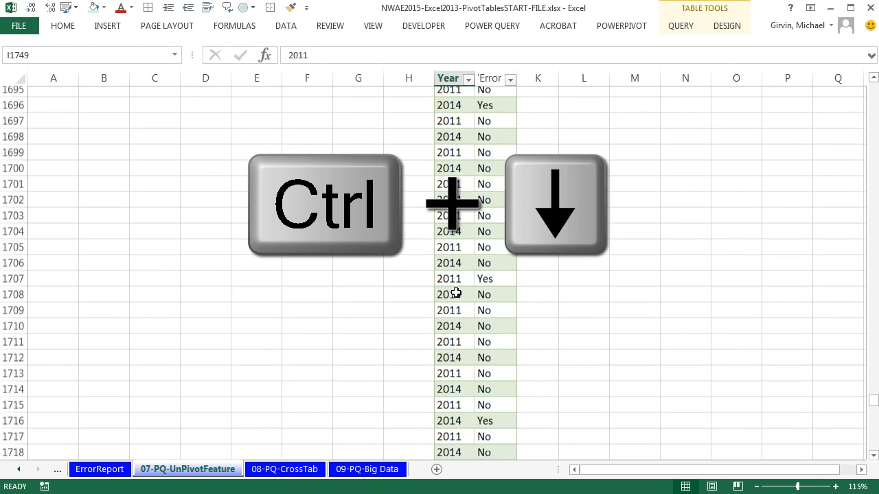
scroll(573, 375, "up", 9)
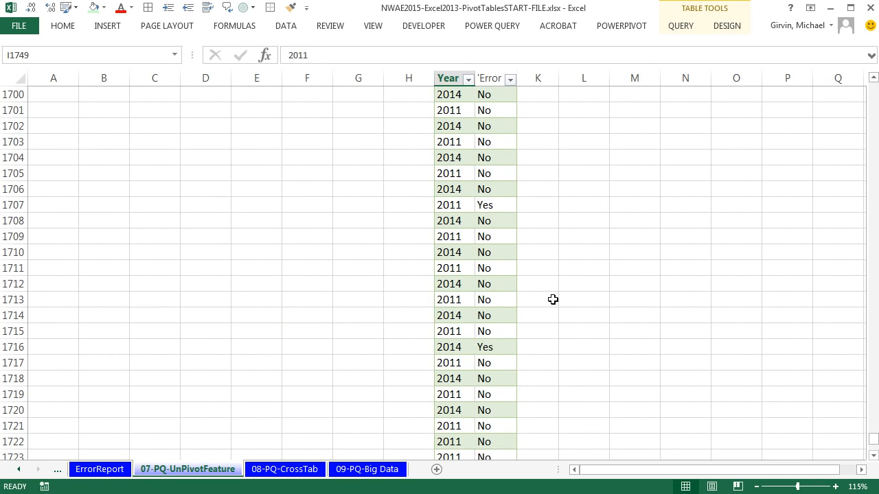
scroll(553, 299, "up", 9)
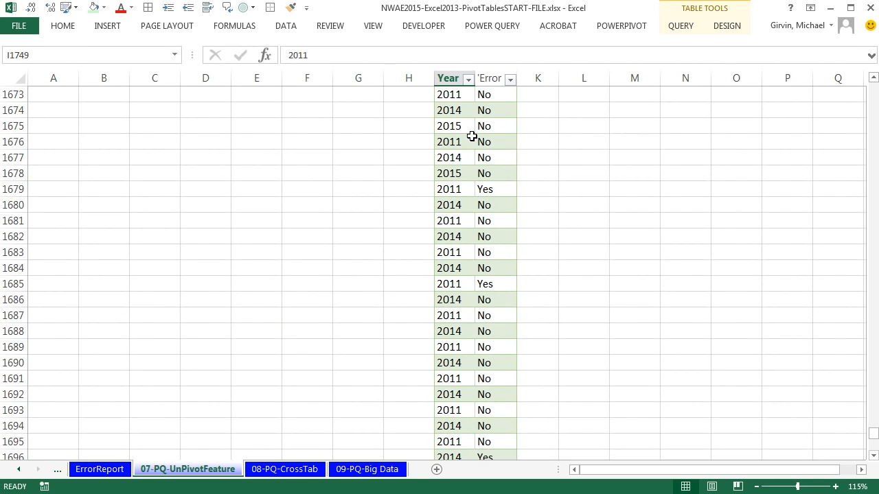
scroll(508, 199, "up", 2)
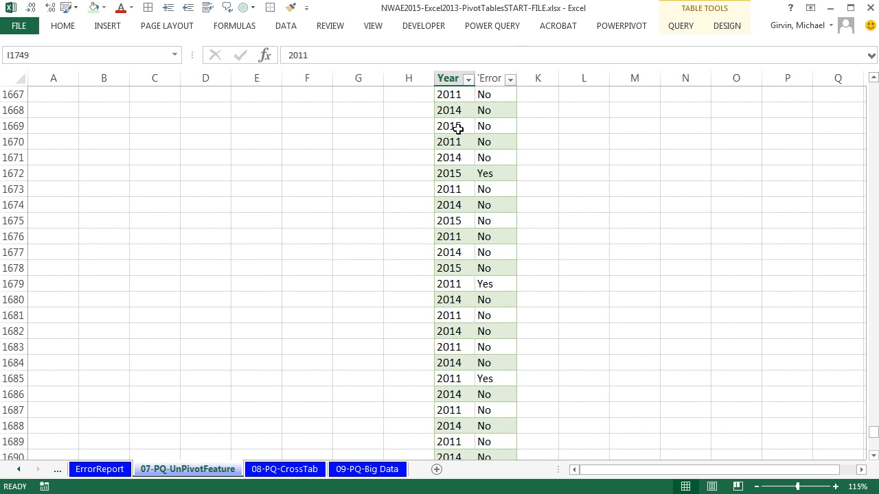
left_click(458, 128)
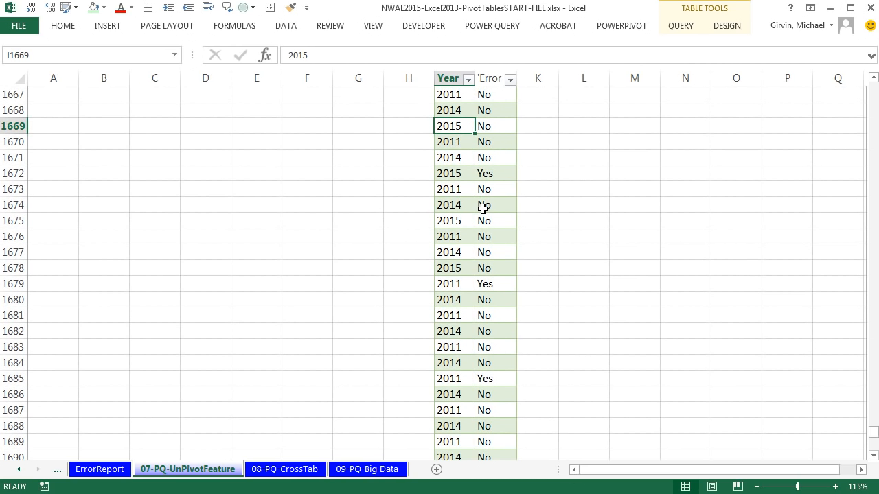
key("ctrl+Home")
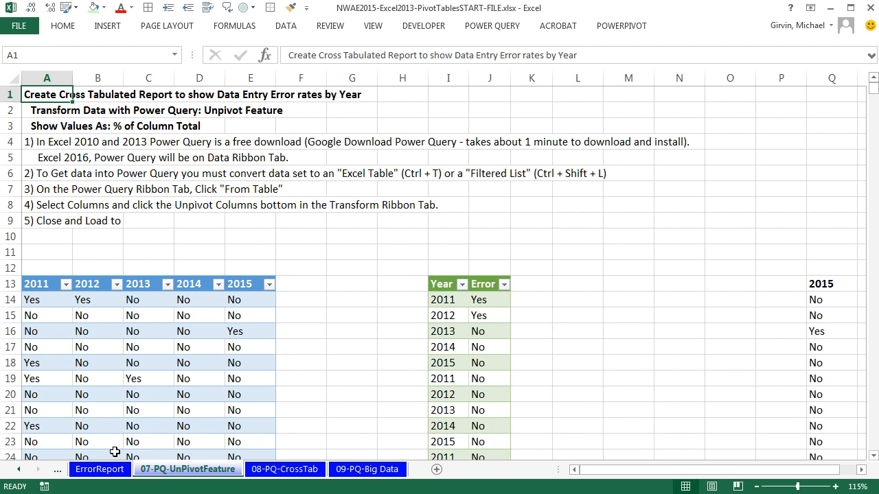
- Refresh the PivotTables on the ErrorReport sheet so they include the 2015 data
left_click(101, 470)
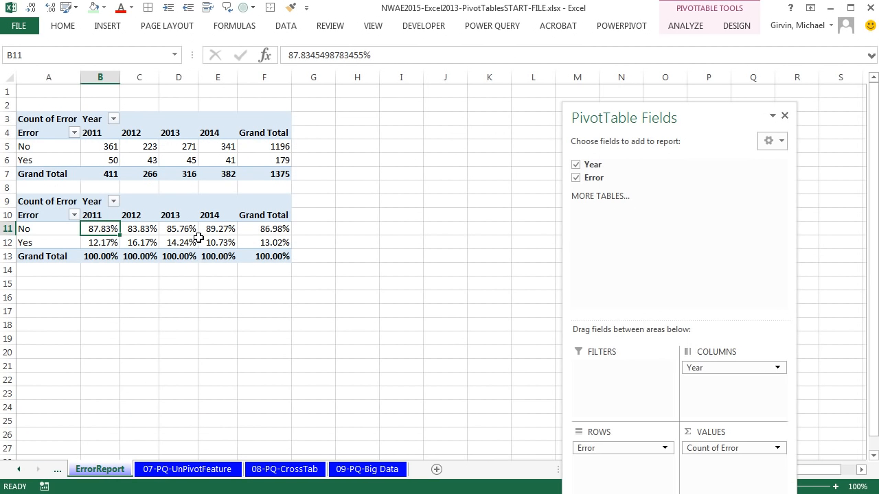
left_click(256, 256)
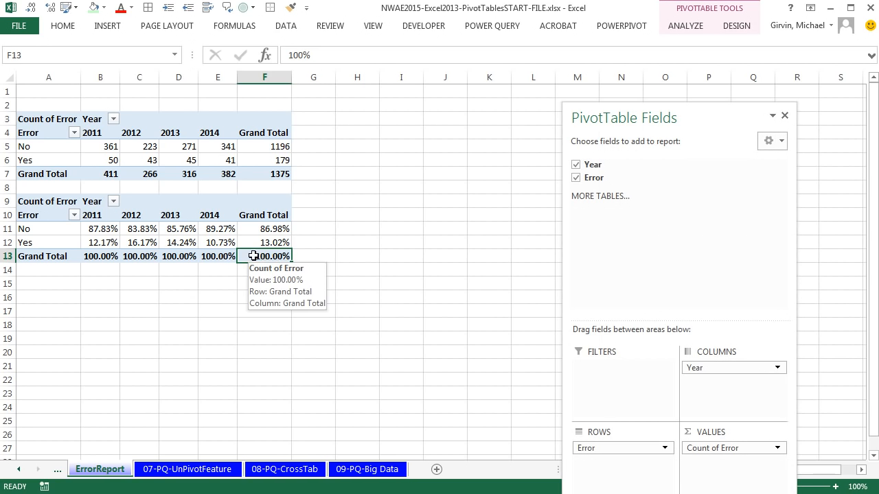
right_click(245, 255)
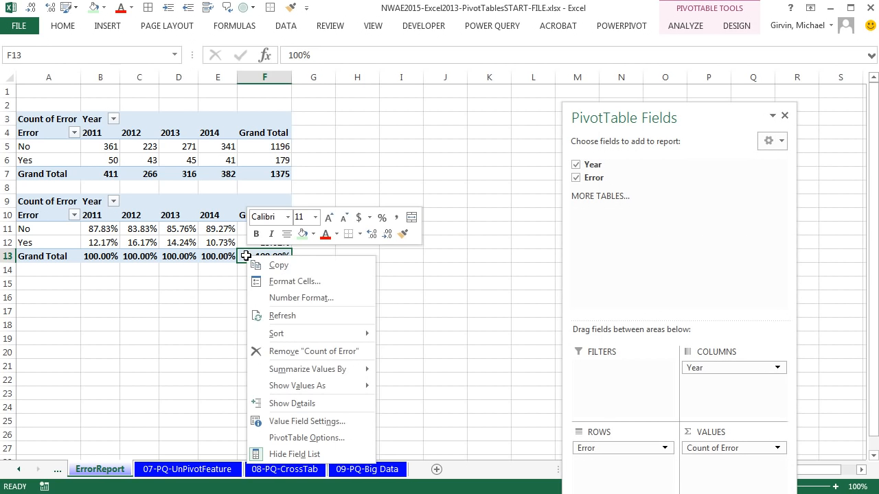
left_click(300, 316)
- Widen the year columns B through F on the ErrorReport sheet to fit the PivotTable percentages
left_click(239, 146)
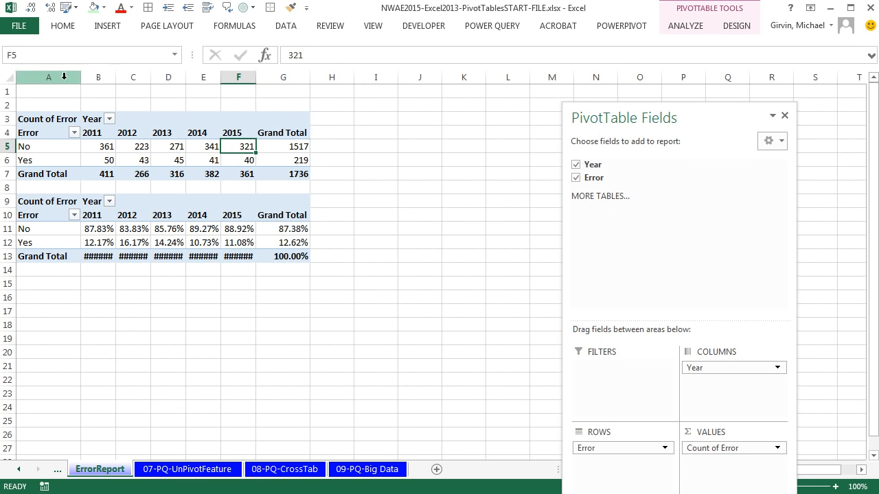
left_click_drag(88, 77, 320, 78)
left_click(356, 290)
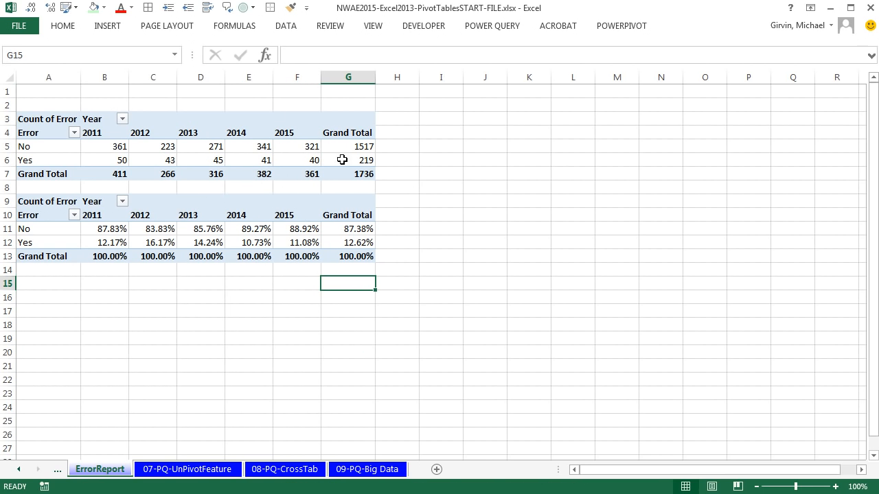
- On the 08-PQ-CleanToReport sheet, convert the sales data set with headers in row 10 to an Excel table
left_click(218, 472)
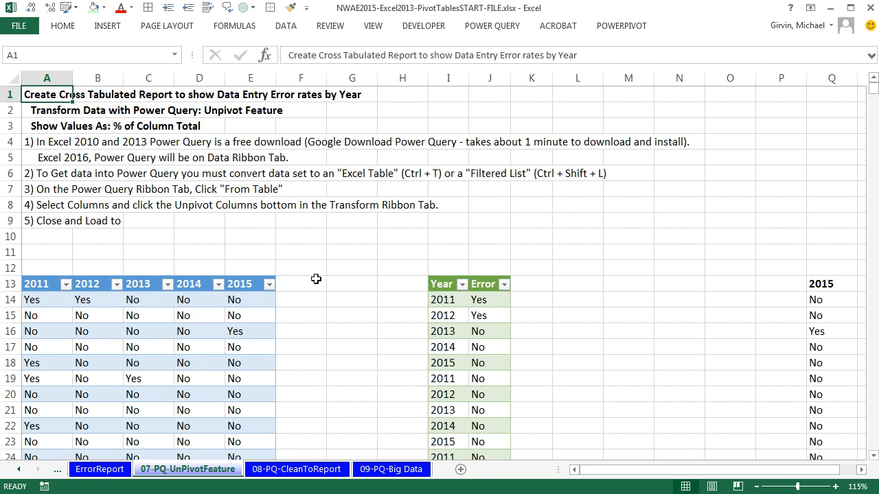
left_click(297, 474)
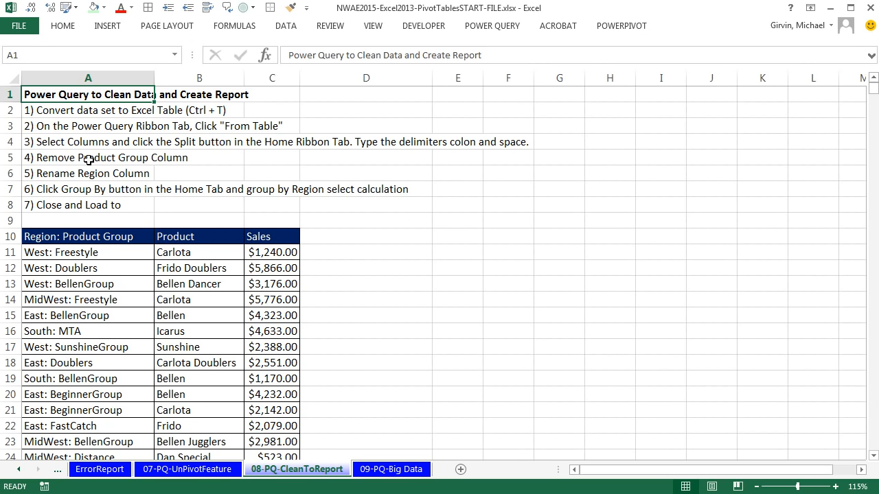
left_click(76, 111)
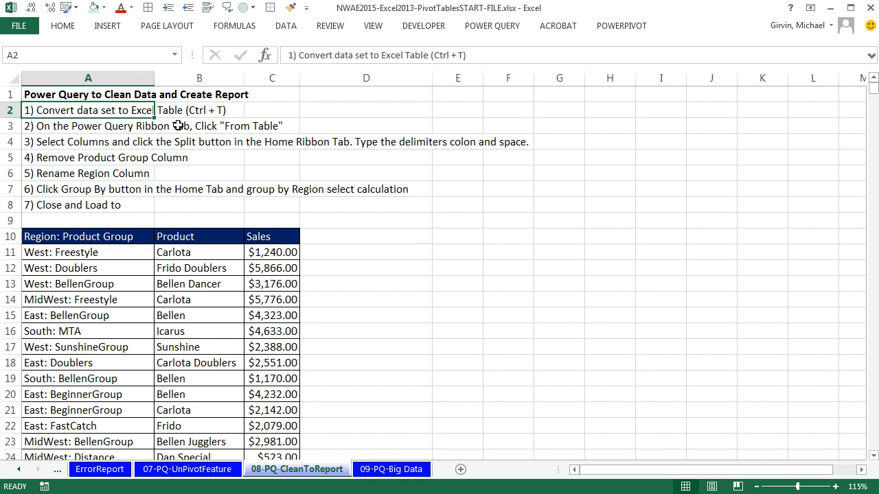
left_click(125, 253)
key("ctrl+t")
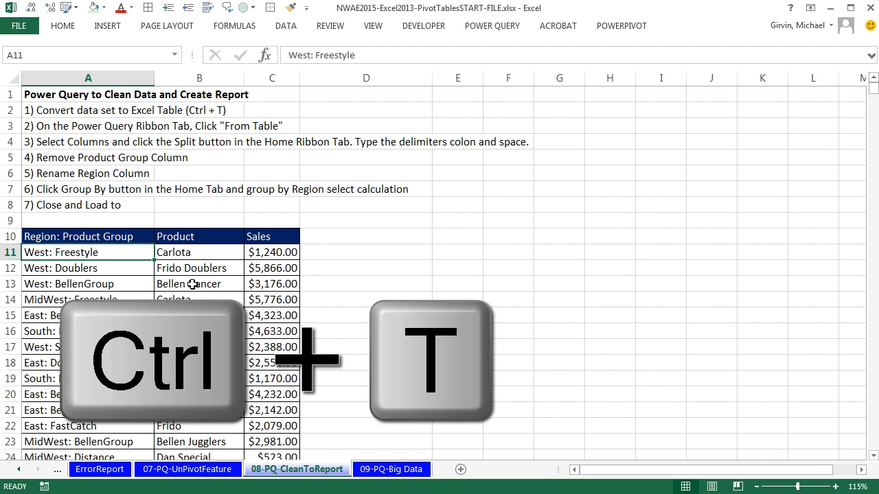
key("Return")
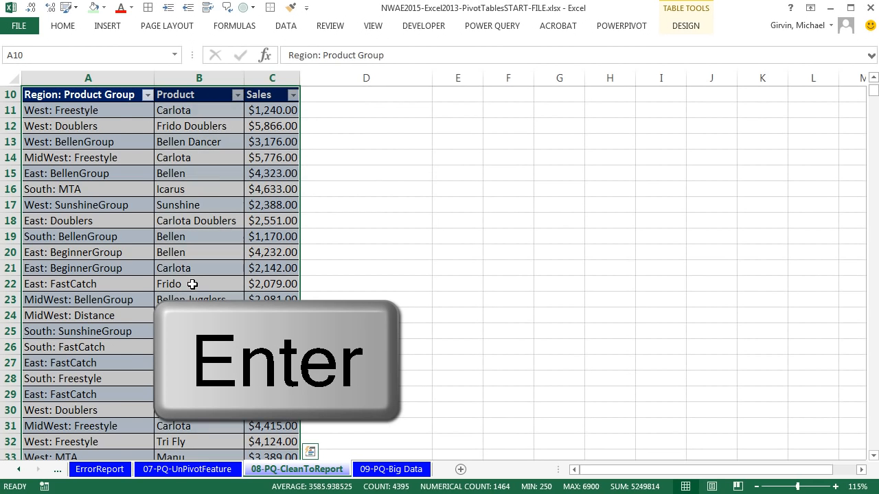
- Name the new sales table SalesTable
left_click(684, 28)
left_click(74, 204)
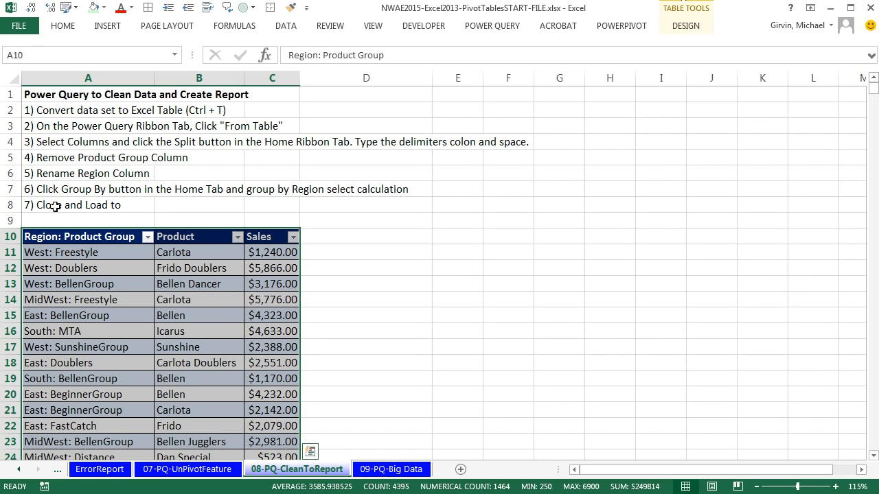
key("alt+j")
key("t")
key("a")
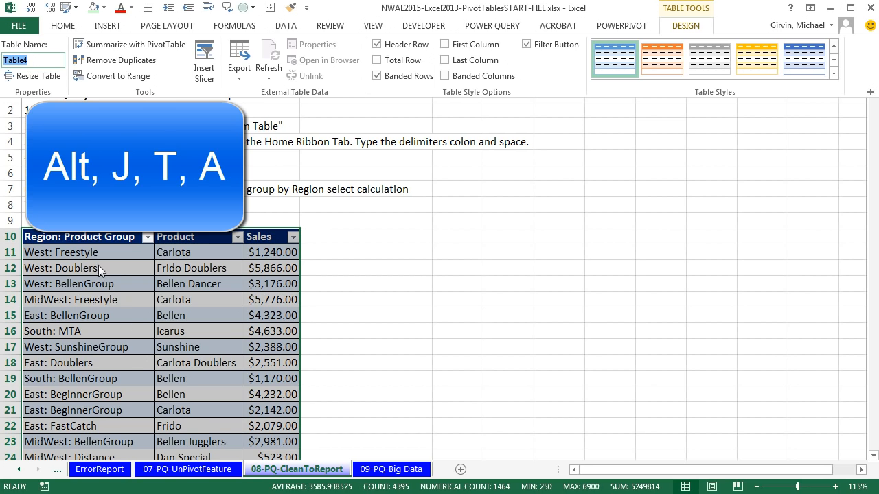
type("SalesTable")
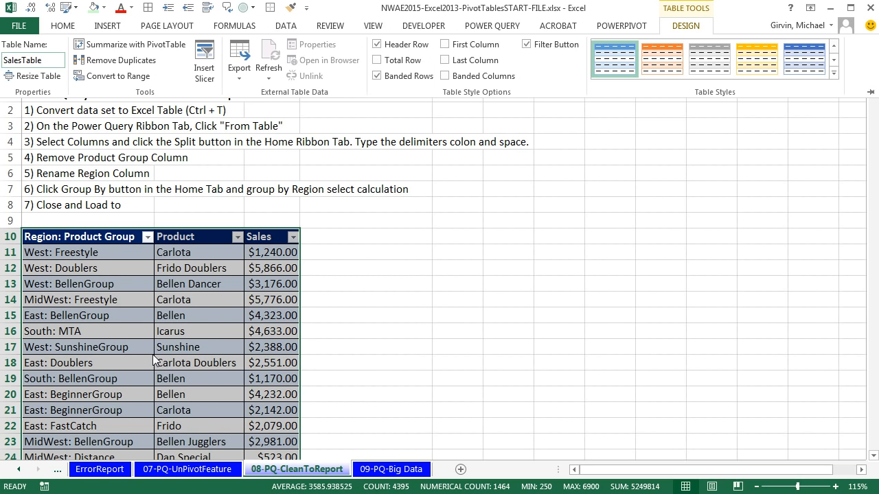
key("Return")
- Load SalesTable into the Power Query editor as a query from table
left_click(94, 253)
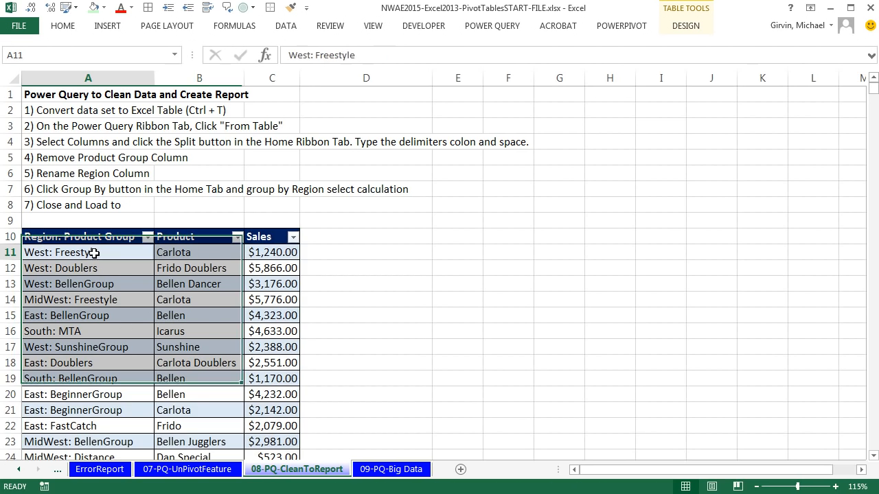
left_click(493, 25)
left_click(243, 69)
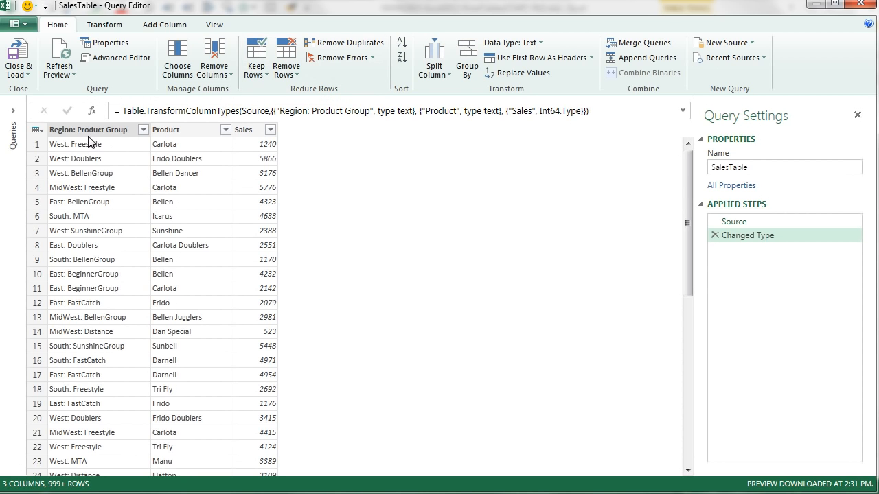
- Split the Region: Product Group column at each occurrence of a custom delimiter made of a colon and a space
left_click(89, 132)
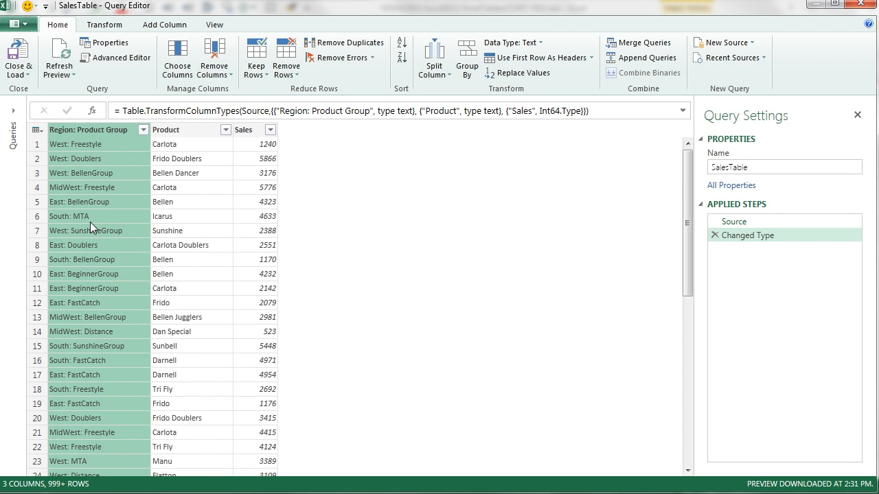
left_click(437, 73)
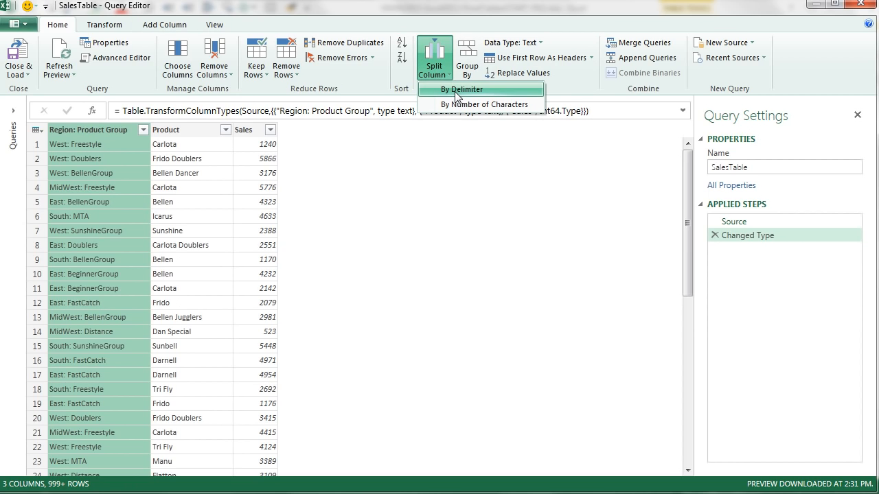
left_click(456, 91)
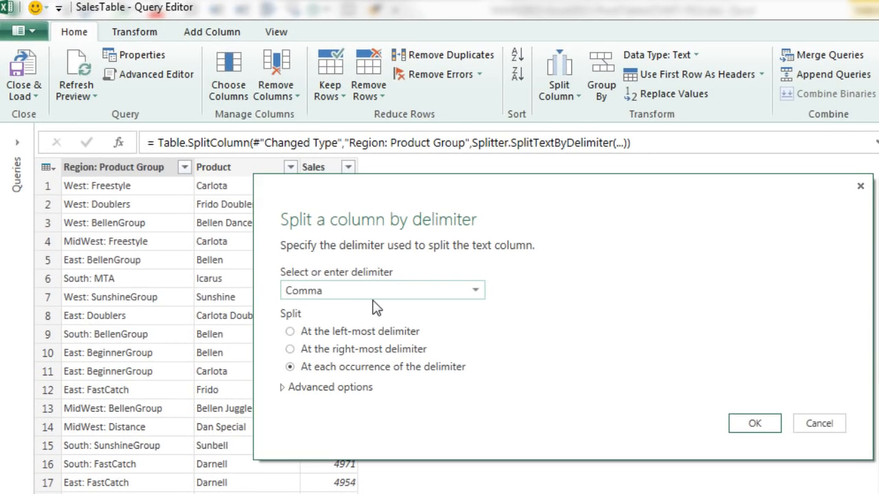
left_click(475, 290)
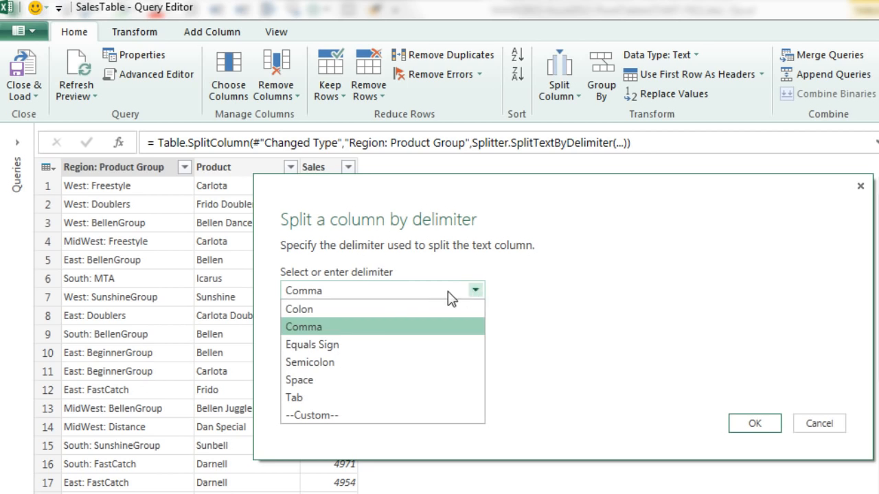
left_click(320, 416)
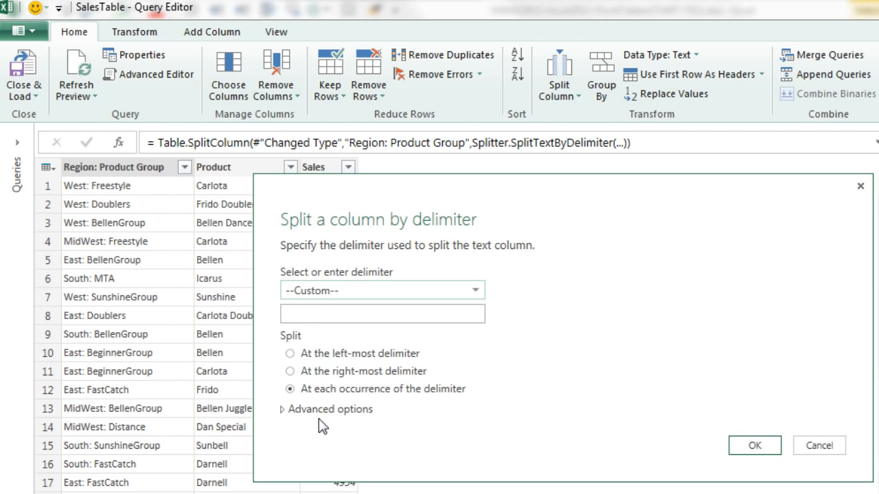
left_click(314, 313)
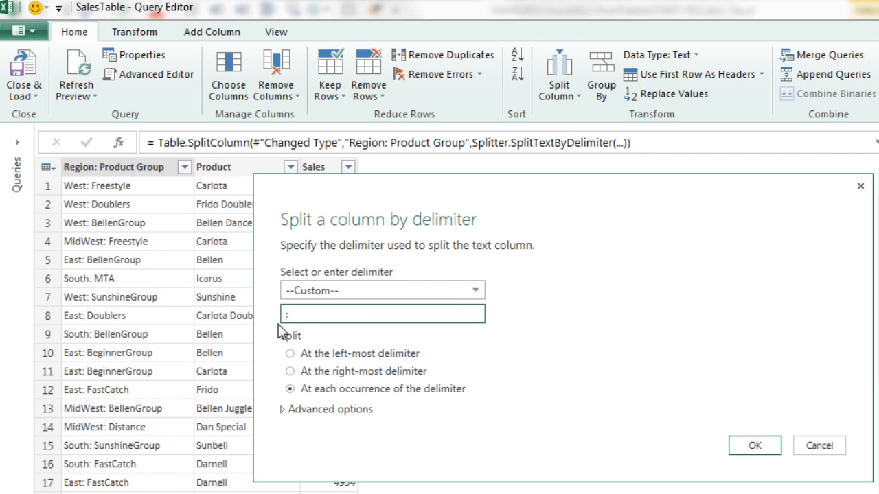
left_click(761, 446)
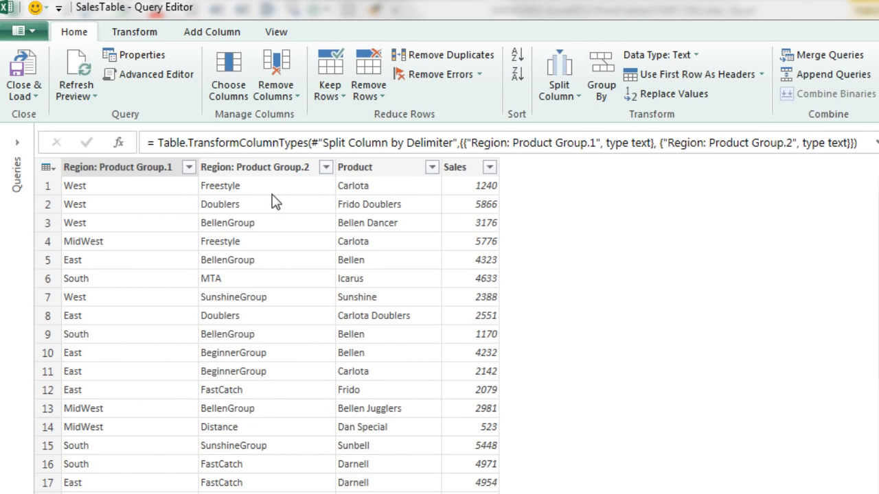
- Rename the Region: Product Group.1 column as Region
double_click(129, 170)
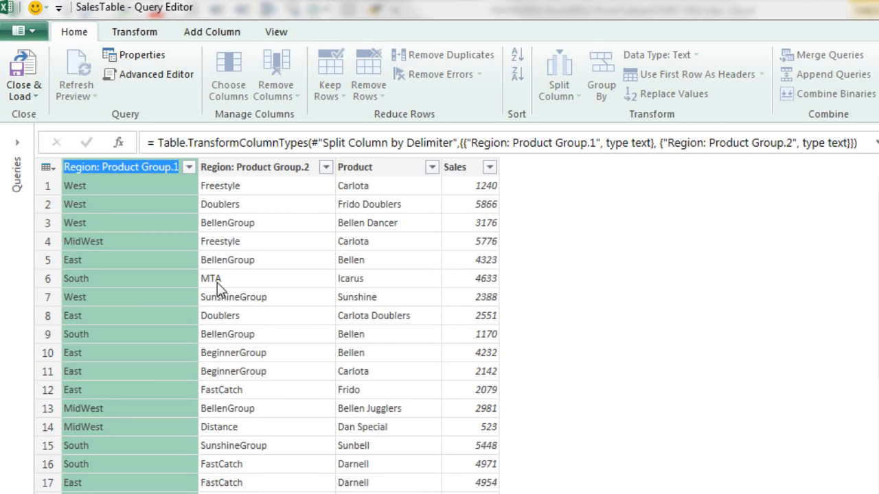
type("Regio")
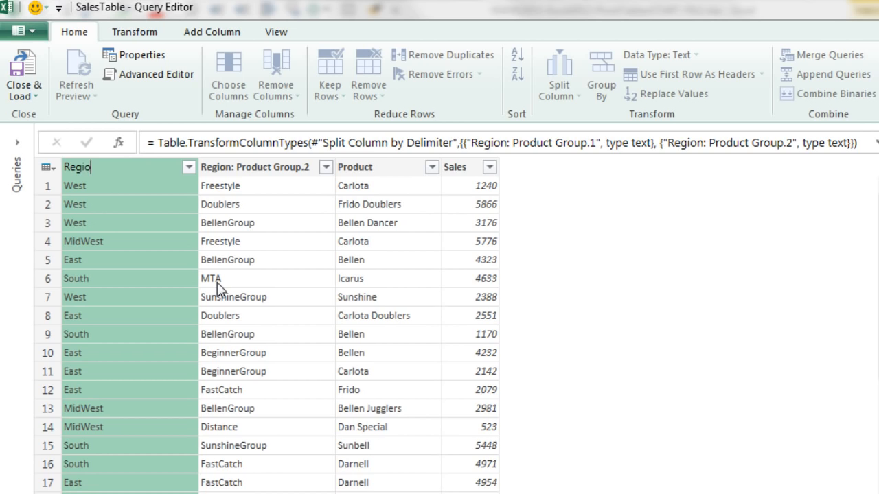
type("n")
key("Return")
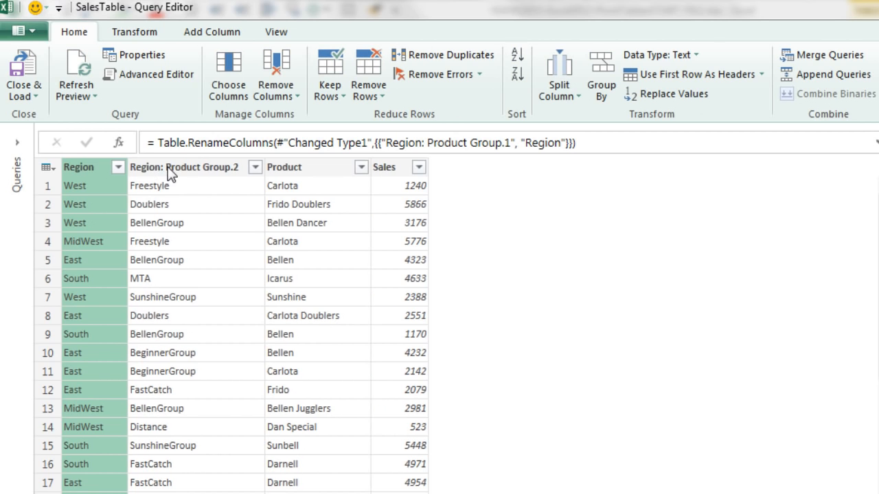
- Remove the Region: Product Group.2 and Product columns from the query
left_click(168, 169)
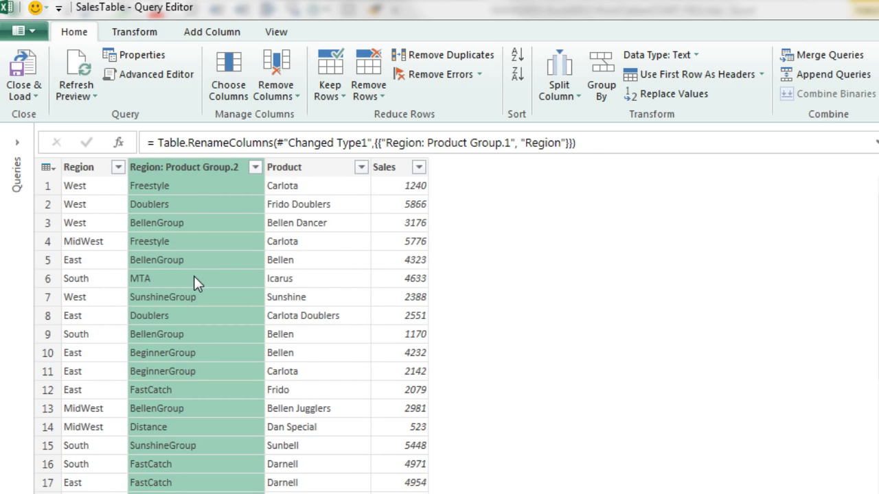
left_click(313, 168, "shift")
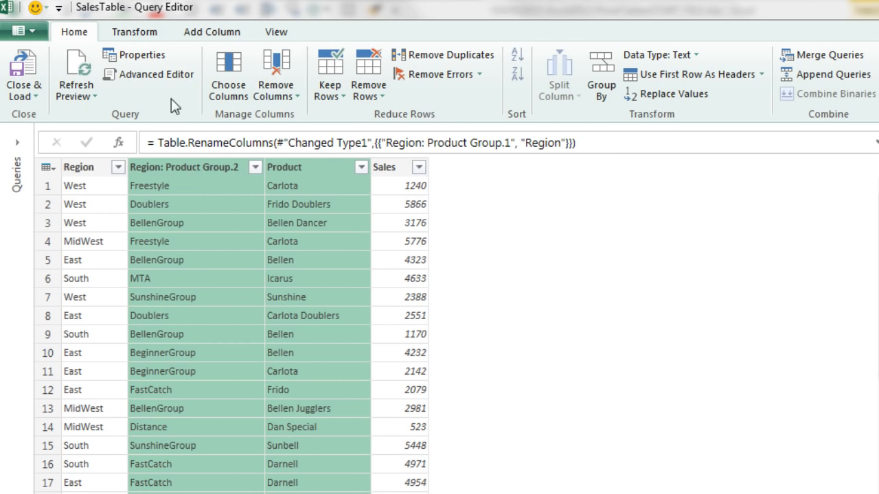
right_click(188, 174)
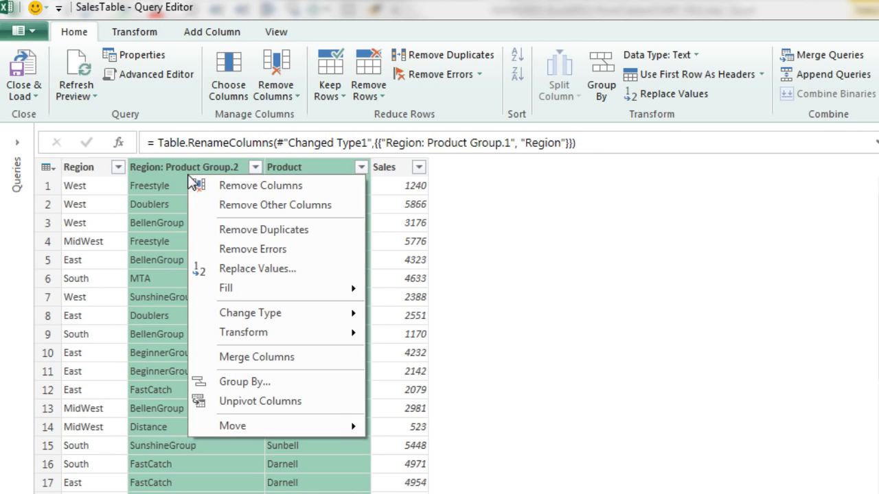
left_click(252, 187)
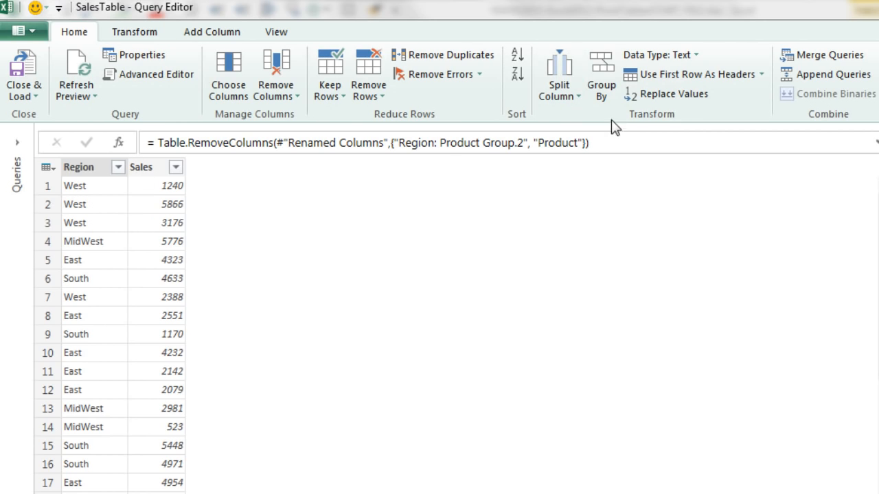
- Group the query rows by Region with a new column named Sales Total that sums the Sales column
left_click(608, 96)
left_click(597, 93)
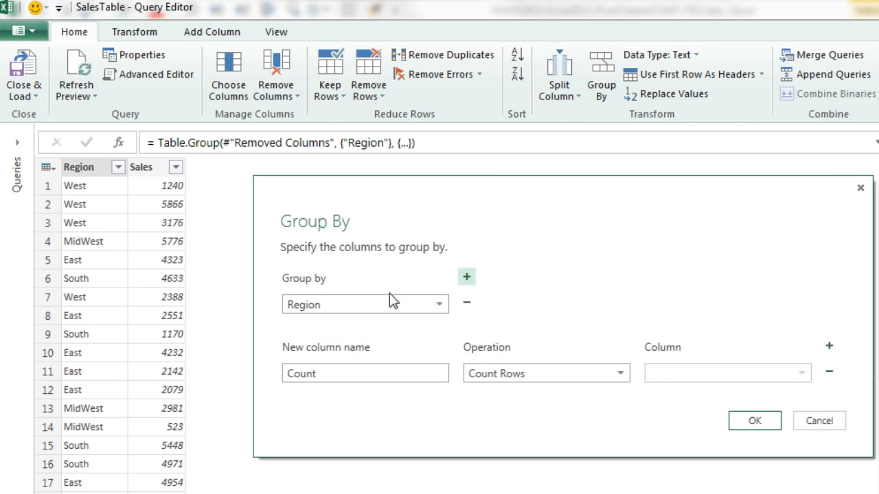
left_click(382, 376)
left_click_drag(382, 376, 270, 375)
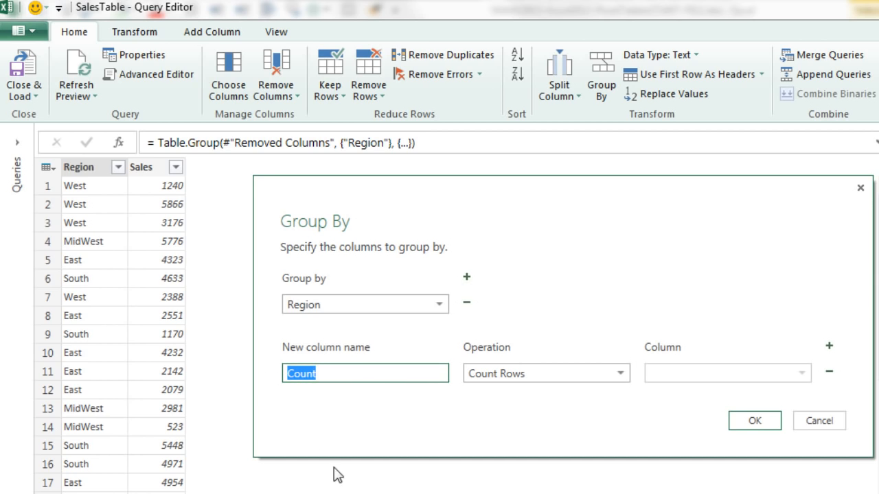
type("Sales")
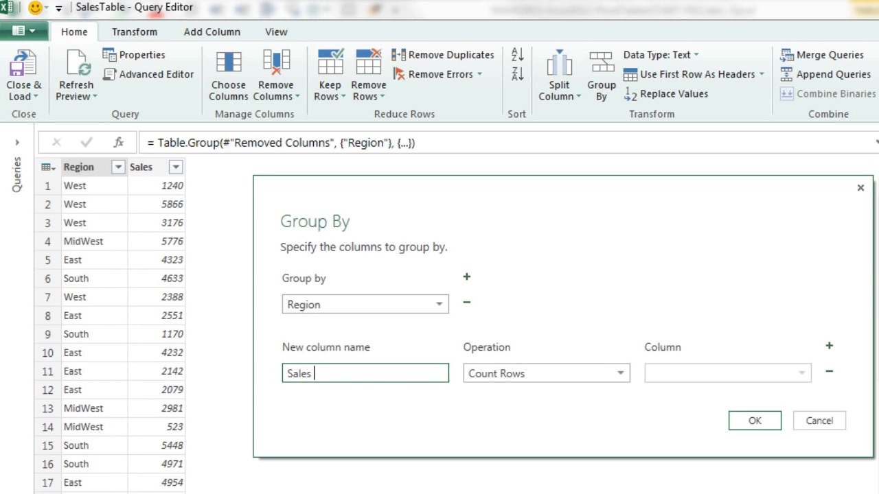
type(" Total")
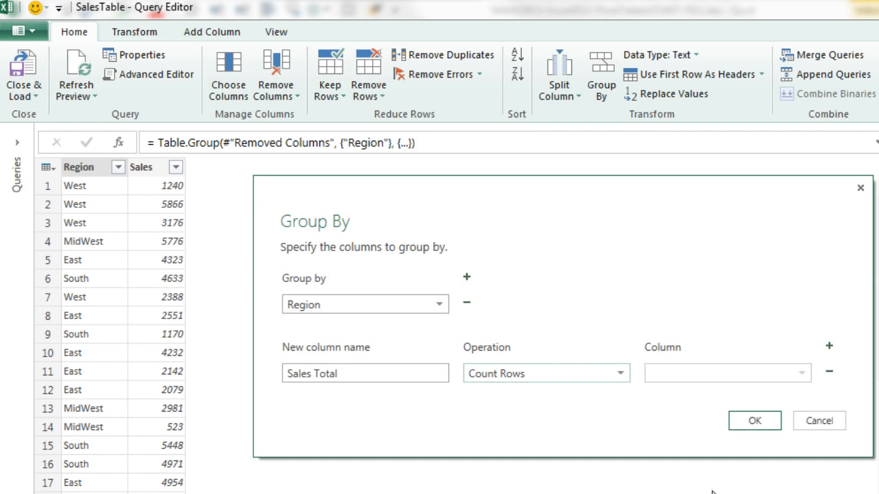
left_click(620, 374)
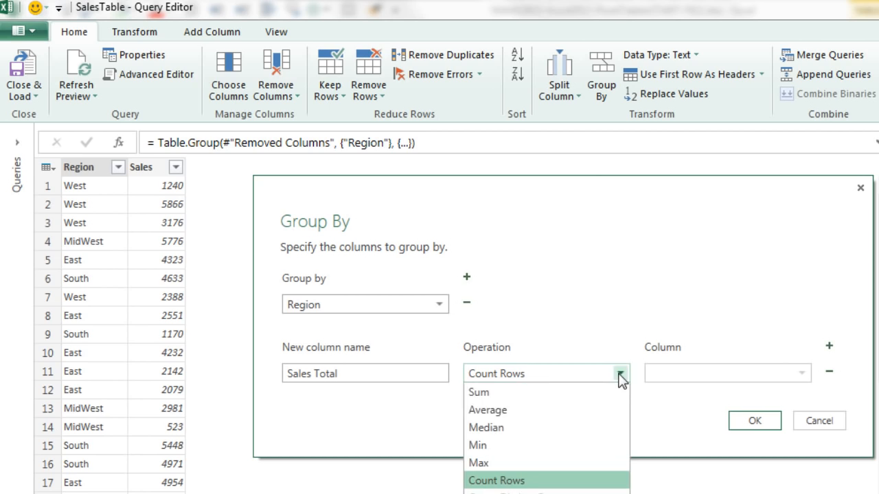
left_click(496, 394)
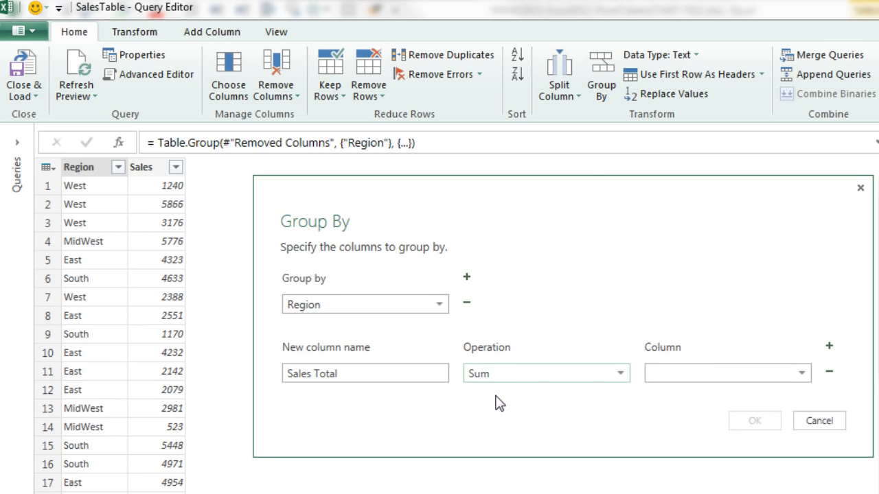
left_click(802, 374)
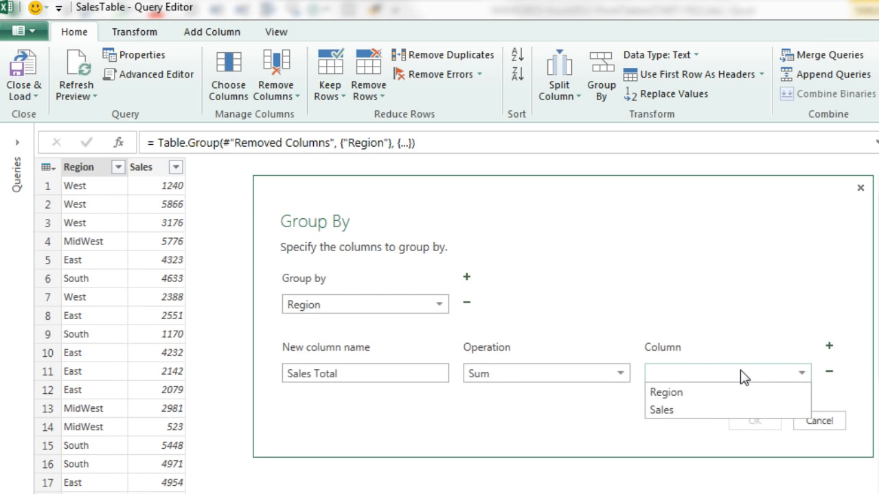
left_click(685, 411)
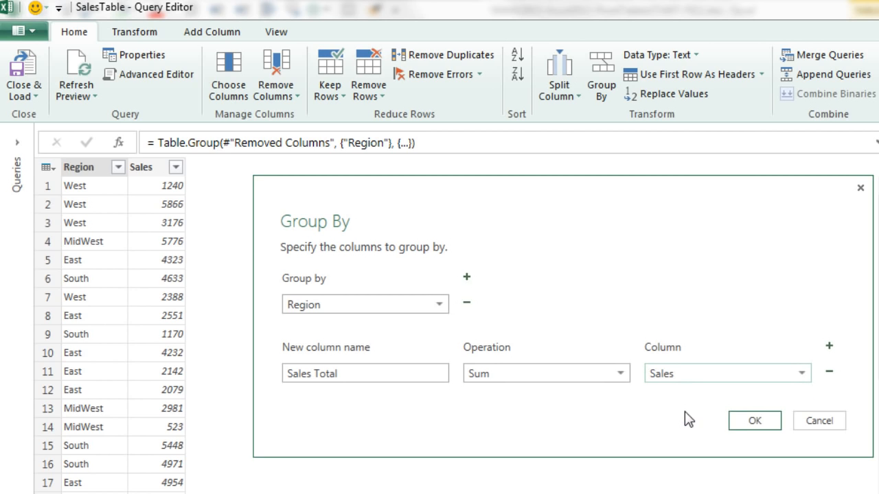
left_click(756, 422)
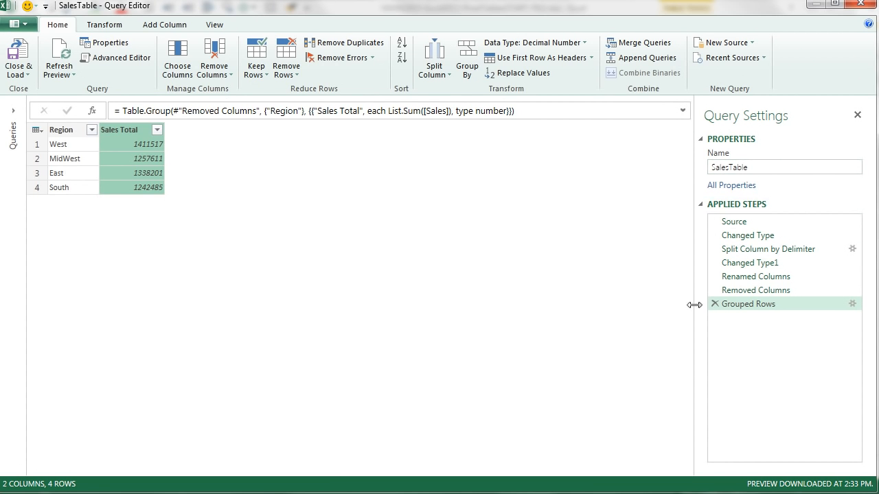
- Close and load the query as a table on the existing worksheet at cell E9, and close the Workbook Queries pane
left_click(18, 71)
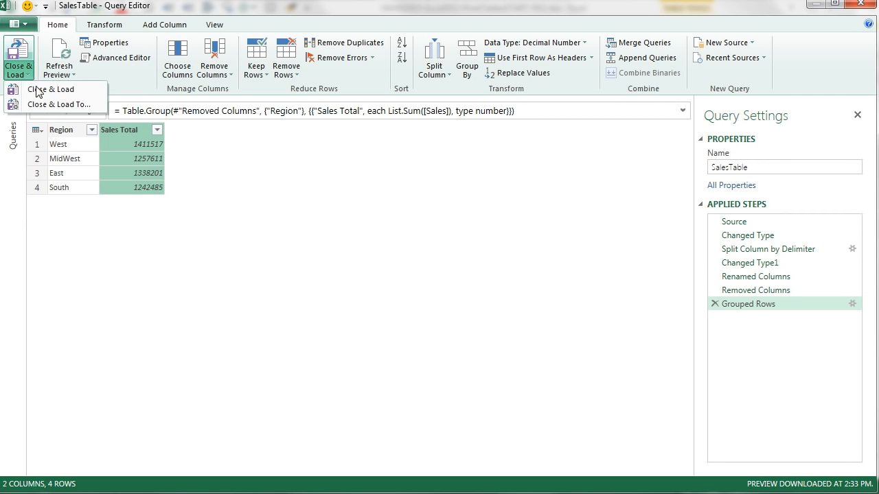
left_click(48, 106)
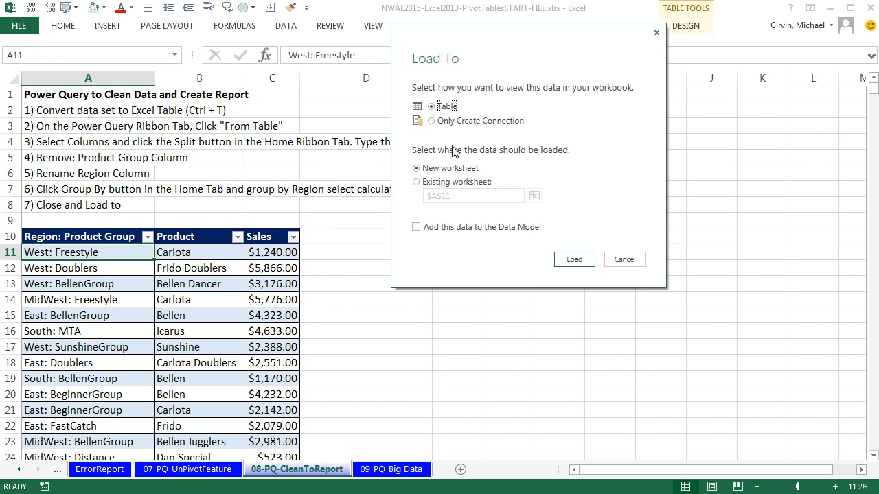
left_click(417, 184)
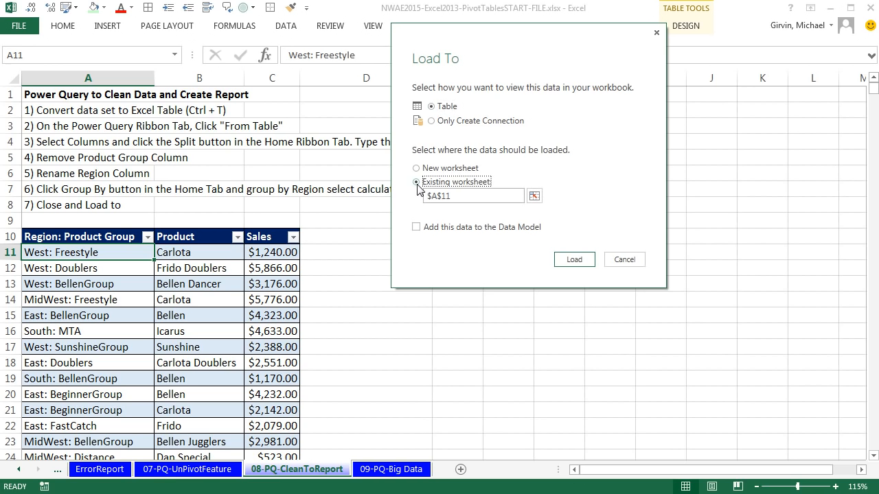
left_click(534, 198)
left_click_drag(354, 161, 596, 159)
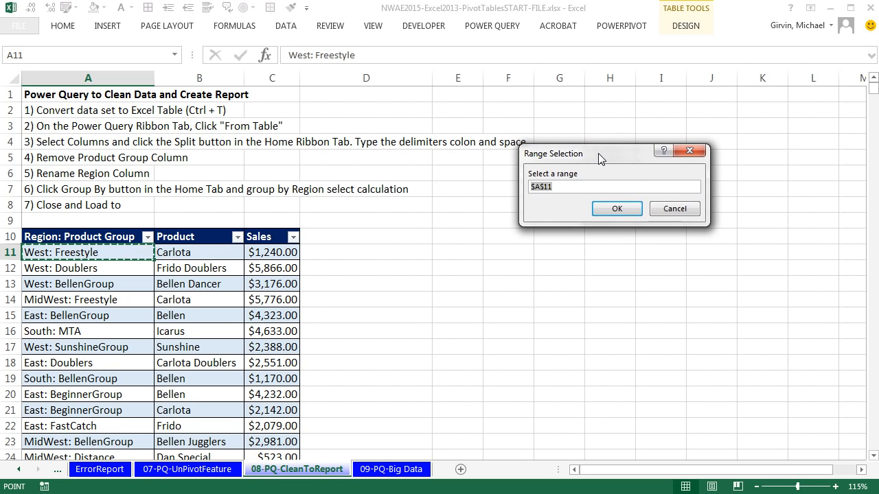
left_click(448, 221)
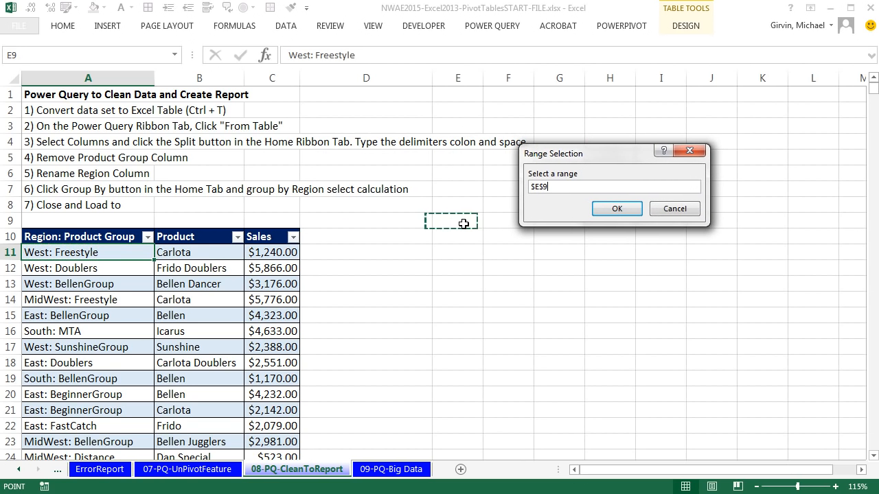
left_click(608, 211)
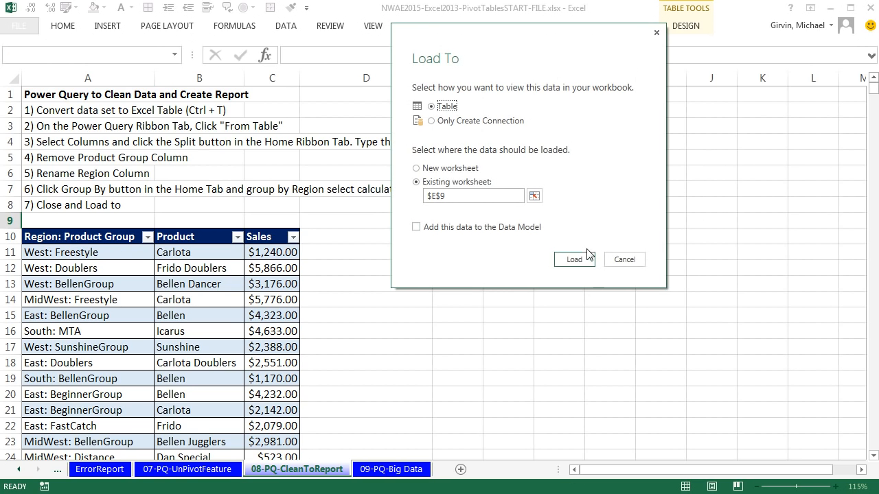
left_click(584, 262)
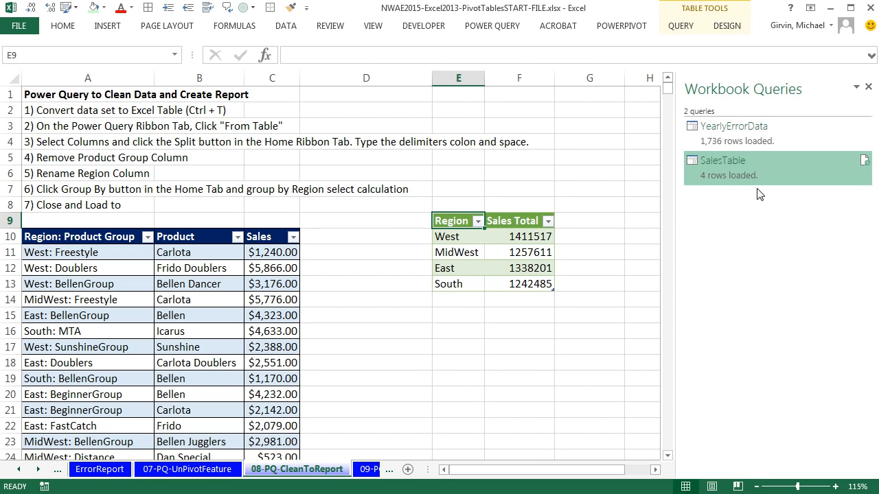
left_click(868, 87)
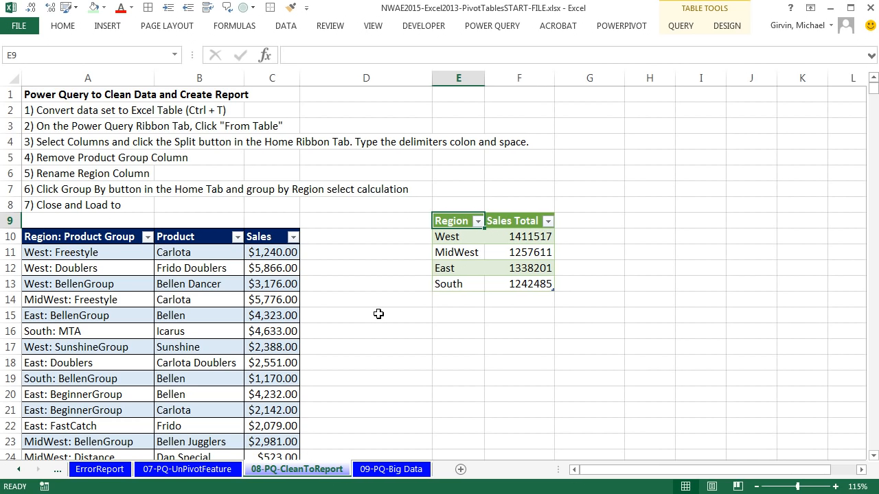
- Review the Data Model synonyms and big data import instructions on the 09-PQ-Big Data sheet, and save the workbook
left_click(390, 470)
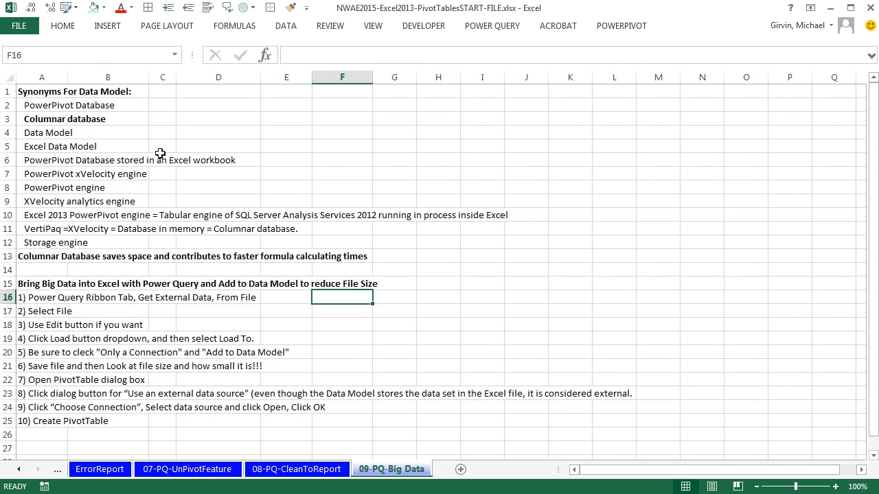
scroll(200, 154, "up", 3)
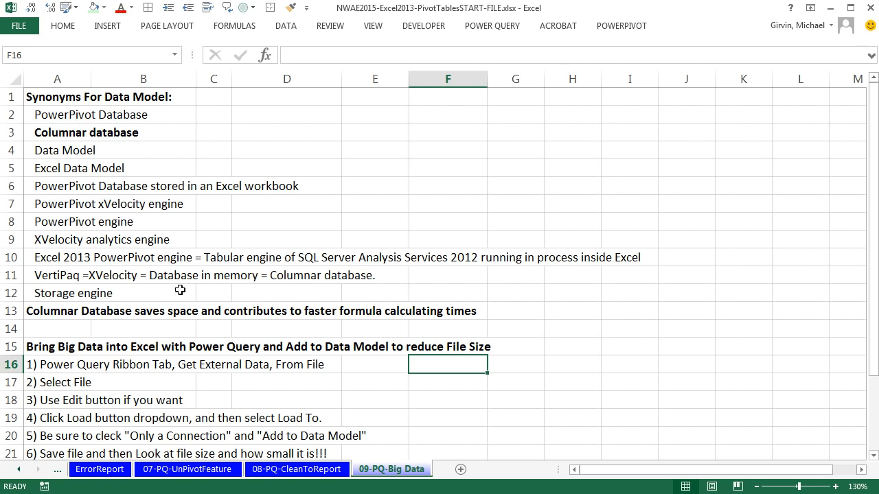
scroll(180, 290, "down", 3)
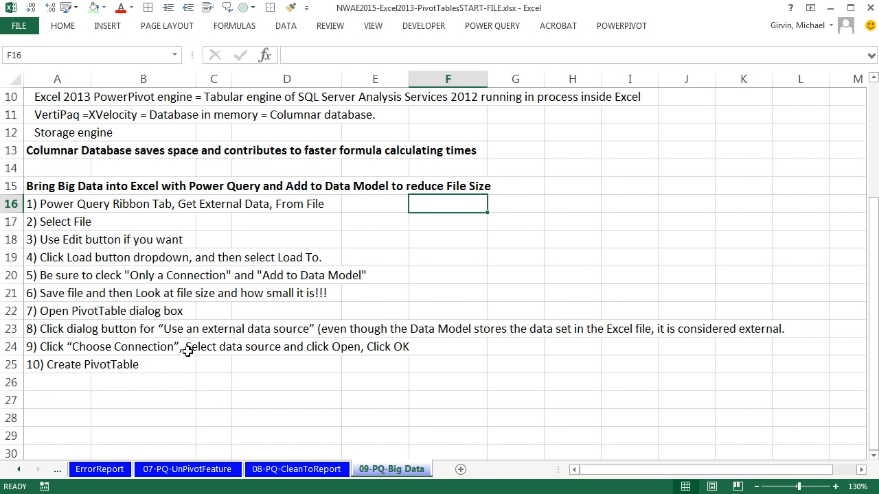
key("ctrl+s")
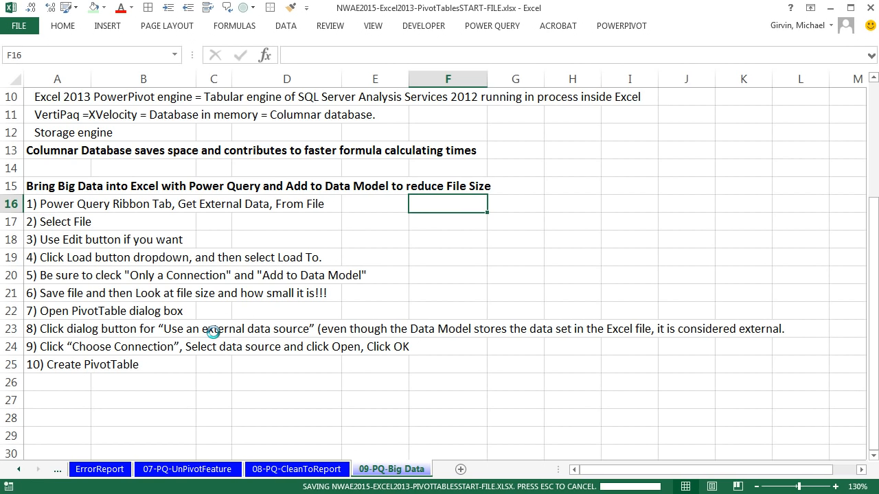
- Check how far down the data runs in 500000RowsSourceDataToImport.xlsx, return to cell A1 and close that workbook
key("ctrl+n")
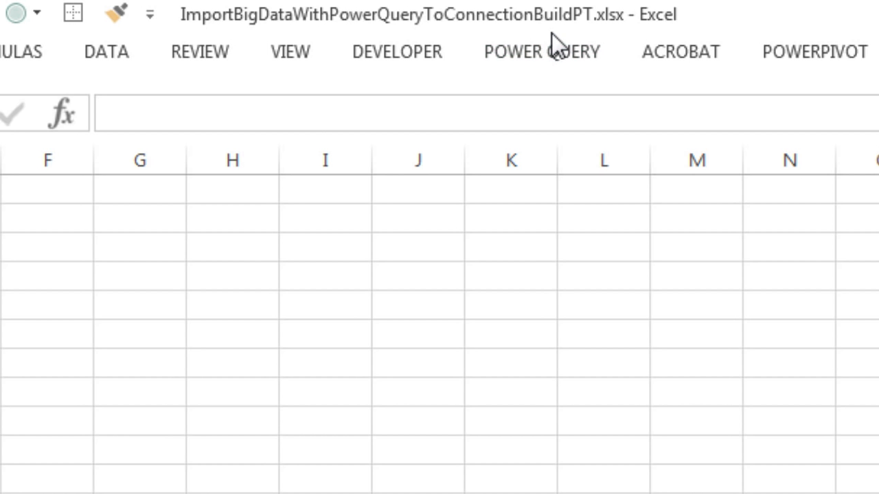
key("ctrl+Tab")
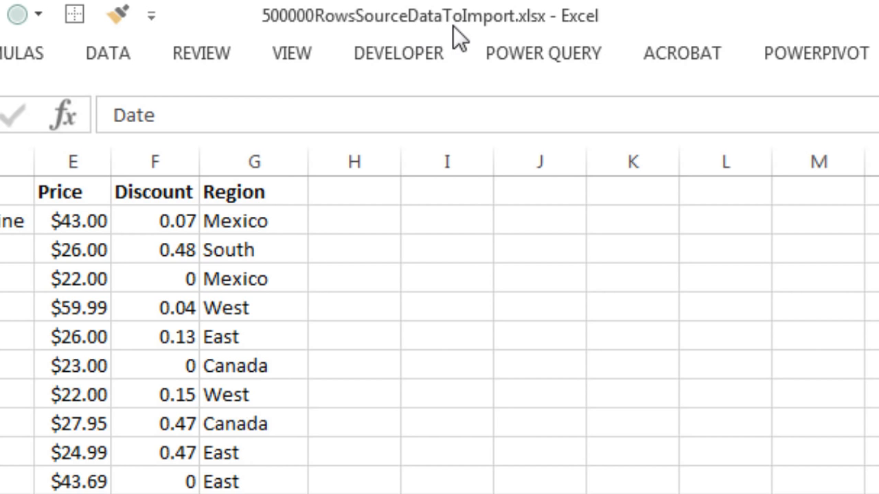
left_click(97, 159)
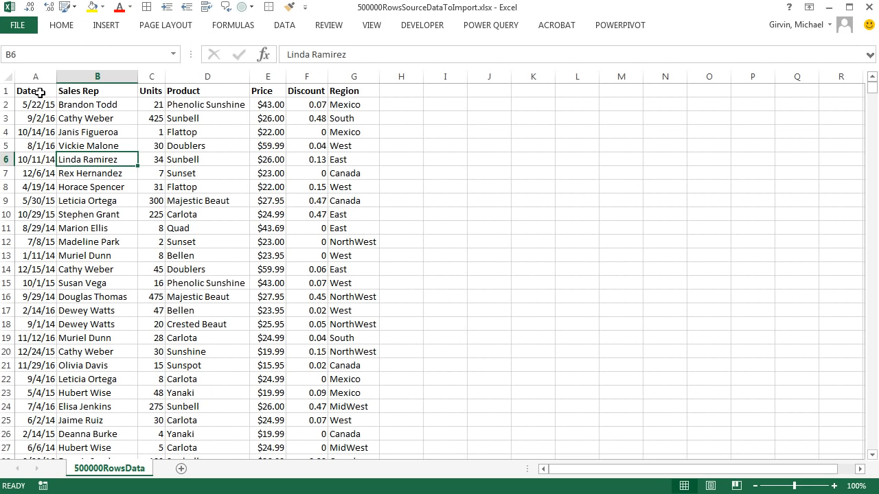
left_click(41, 93)
key("ctrl+Down")
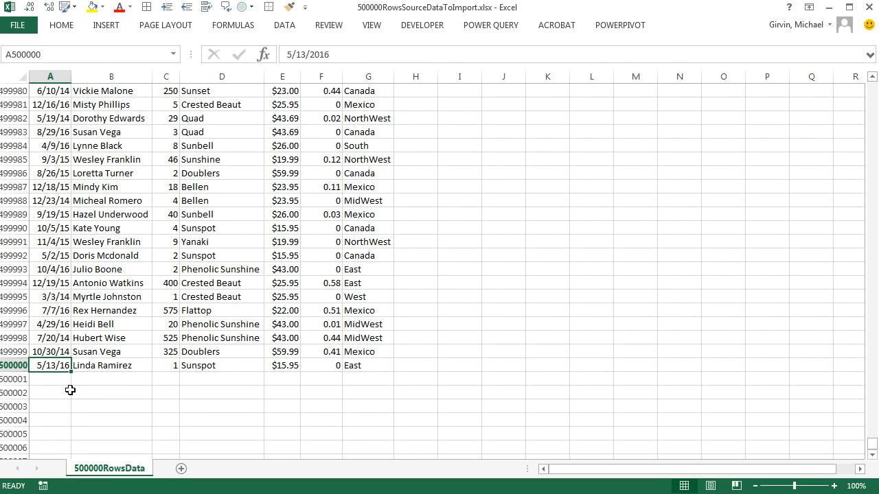
key("ctrl+Up")
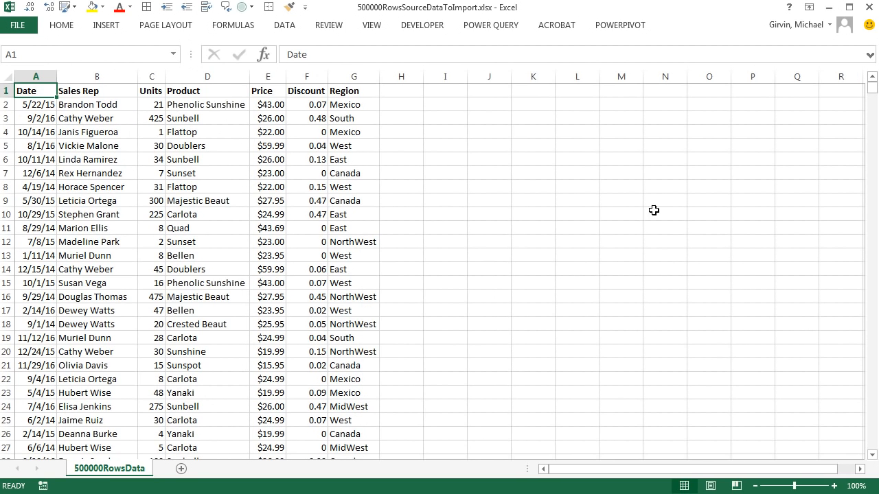
left_click(869, 8)
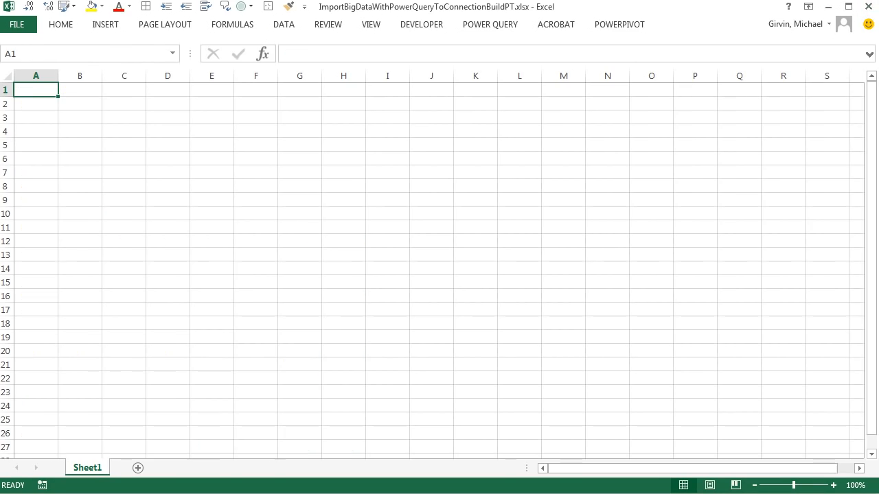
- Switch to Windows Explorer, compare the sizes of 500000RowsSourceDataToImport.xlsx and ImportBigDataWithPowerQueryToConnectionBuildPT.xlsx, and return to the latter workbook in Excel
key("alt+Tab")
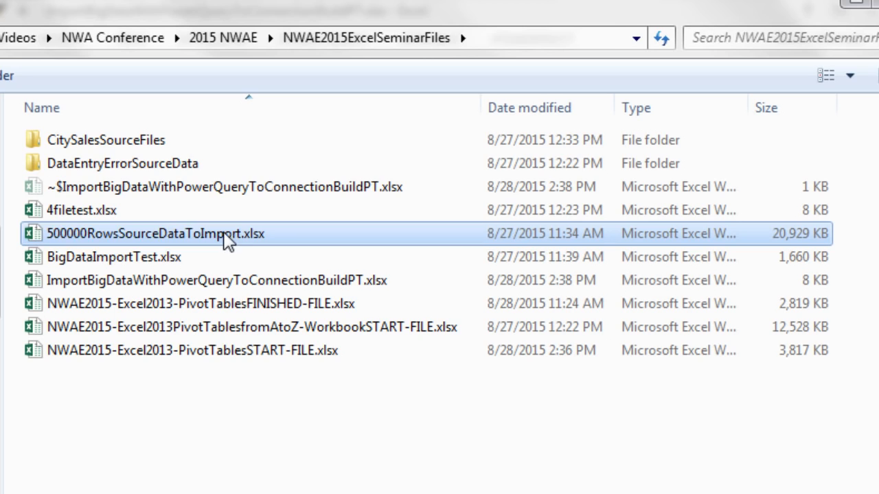
left_click(224, 231)
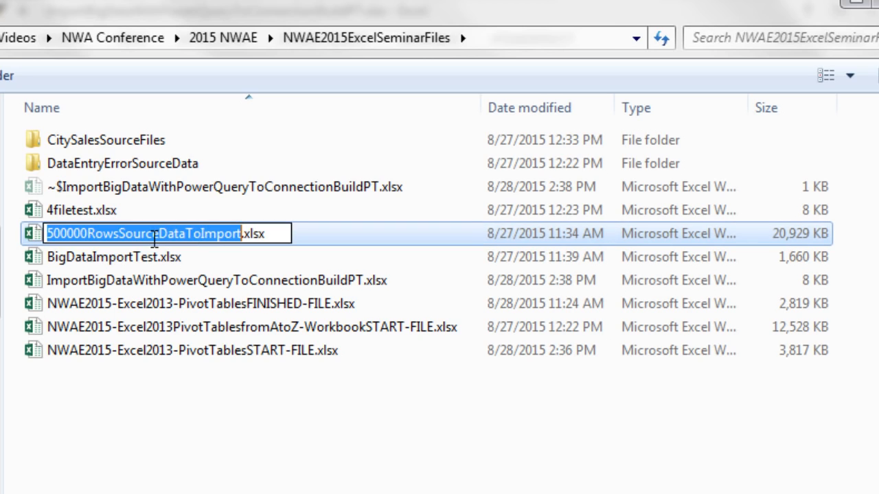
key("Escape")
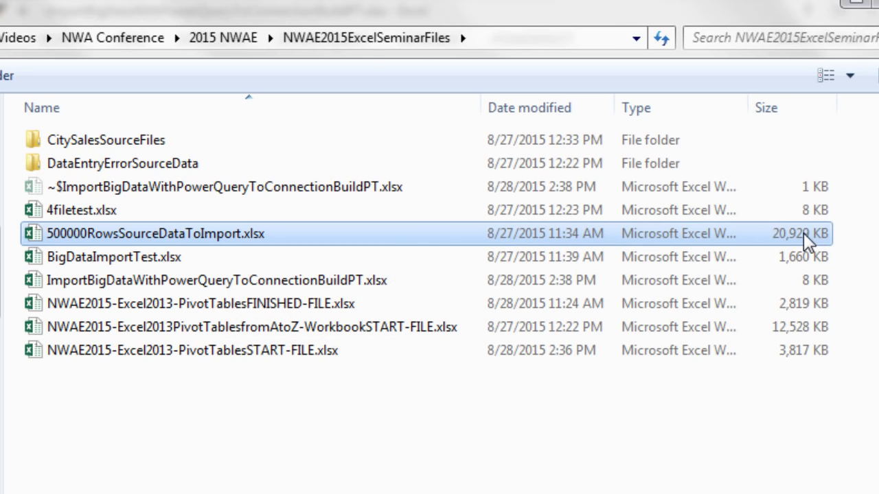
left_click(119, 288)
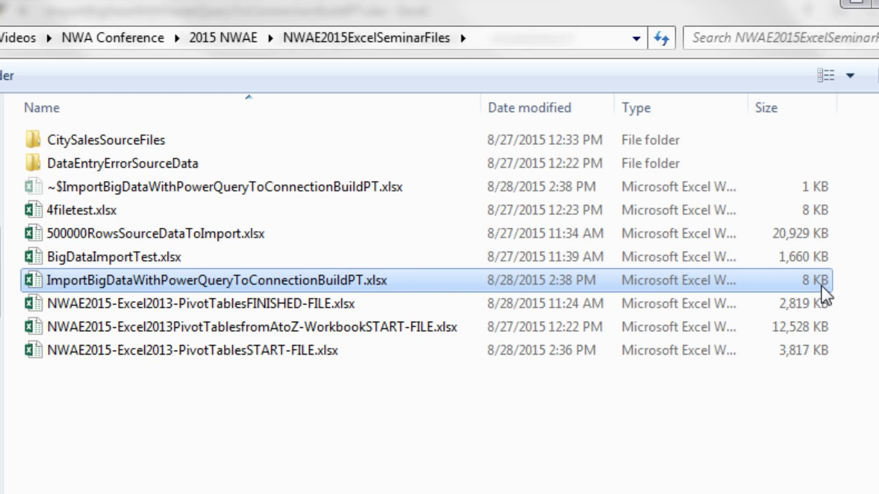
double_click(803, 282)
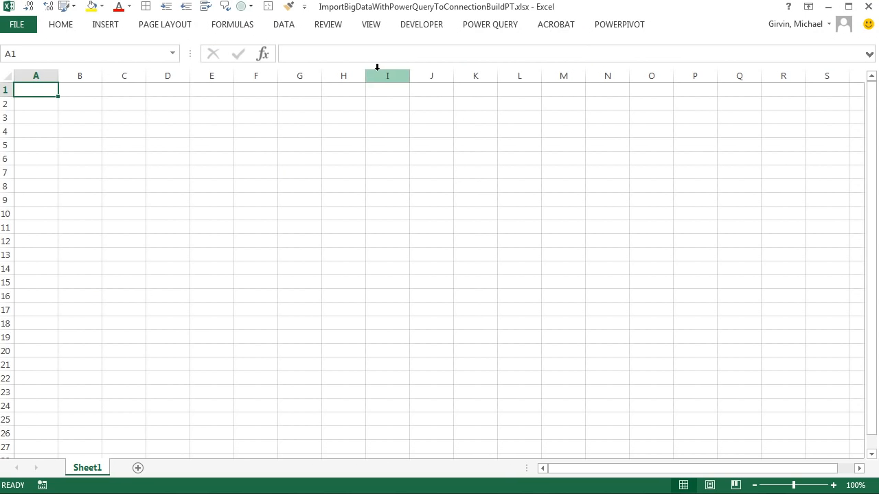
- Start a Power Query import from the Excel file 500000RowsSourceDataToImport.xlsx and select its 500000RowsData sheet
left_click(490, 27)
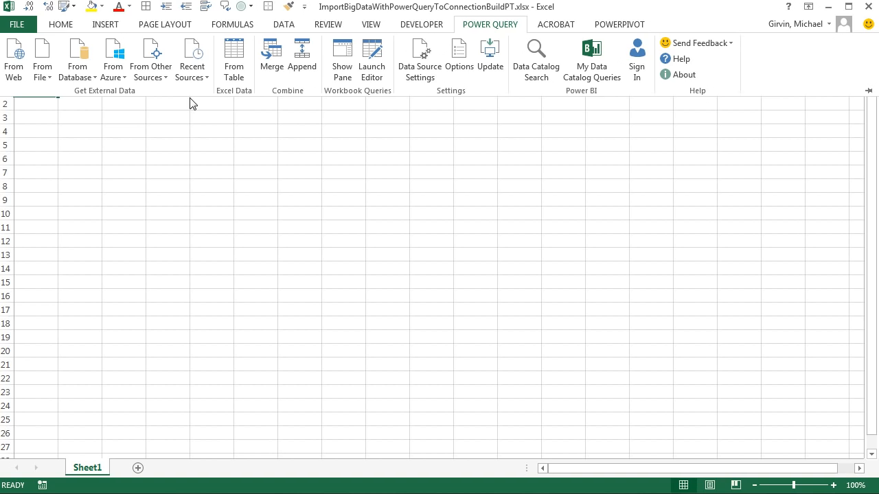
left_click(50, 75)
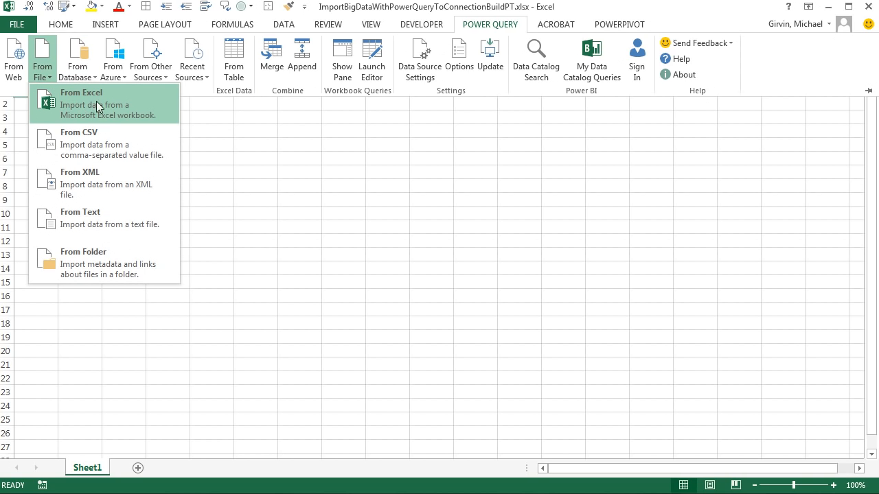
left_click(82, 102)
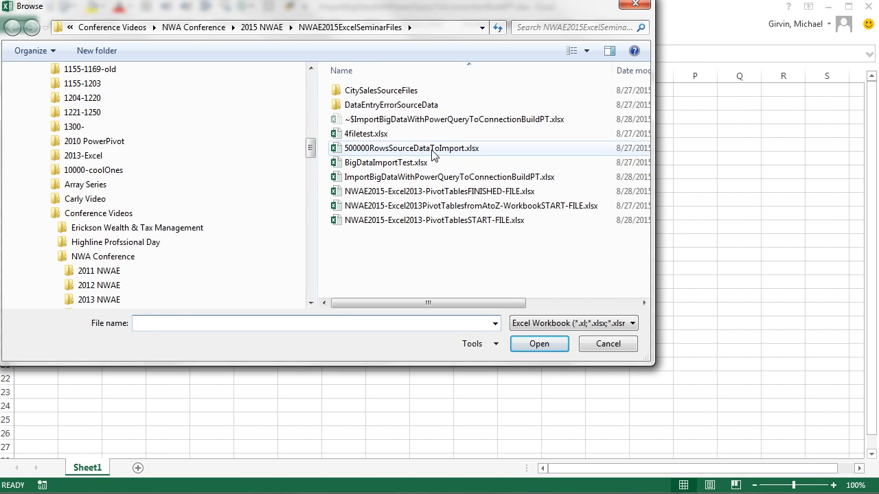
double_click(382, 148)
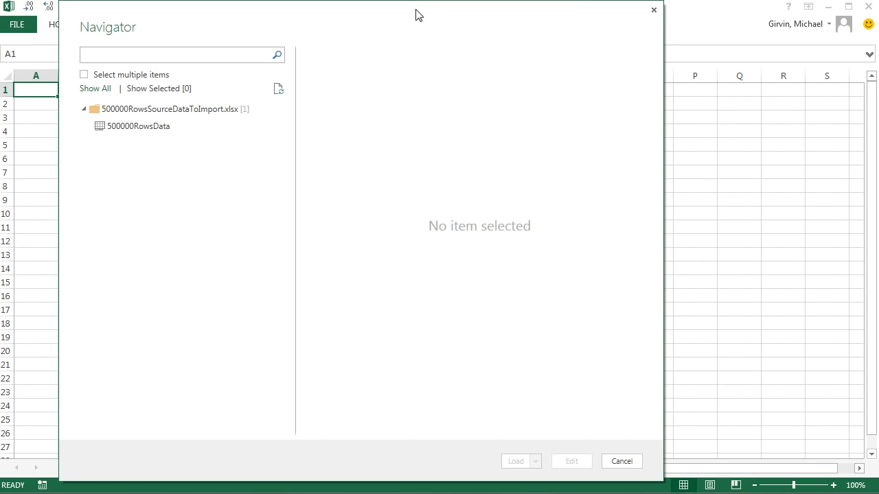
left_click(119, 128)
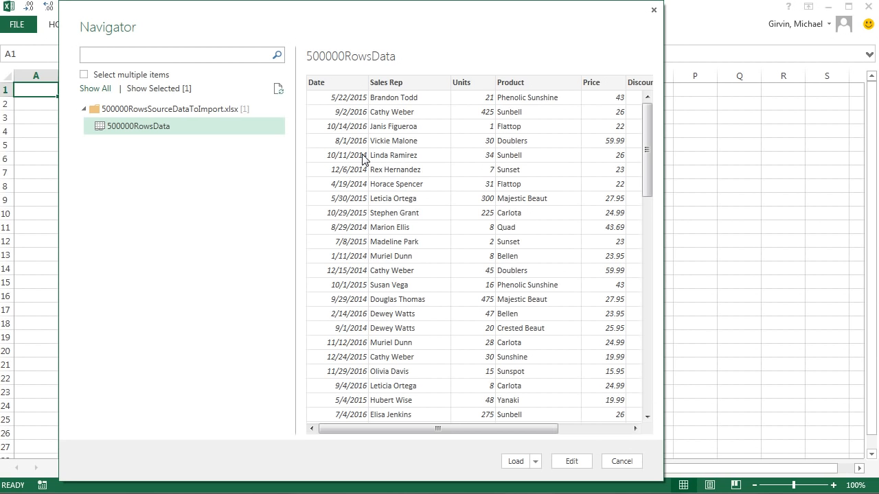
- Load 500000RowsData as a connection only, add it to the Data Model, and close the Workbook Queries pane
left_click(535, 461)
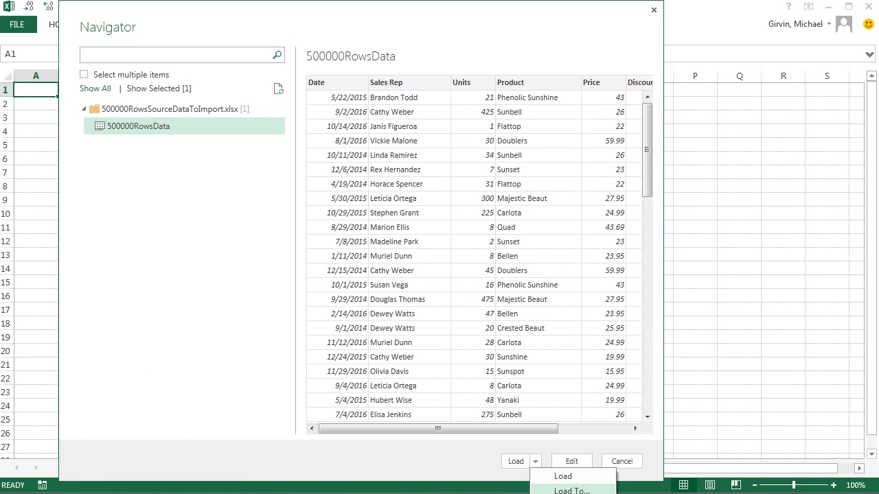
left_click(374, 480)
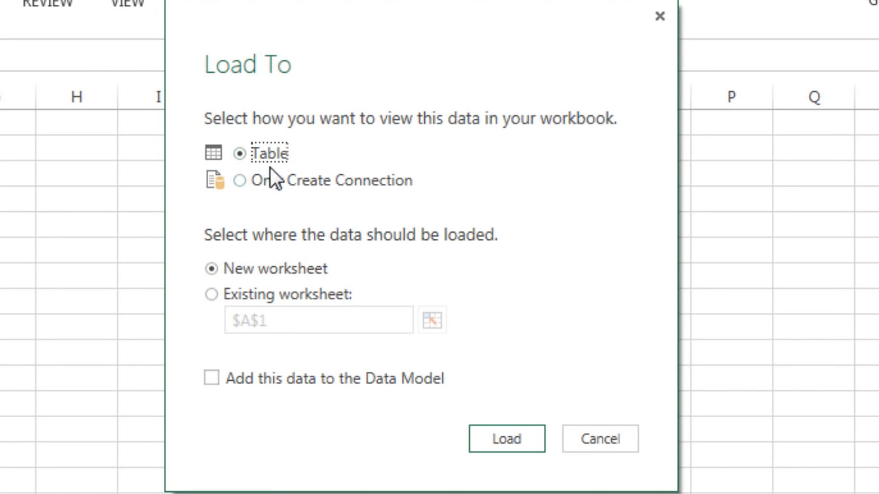
left_click(242, 183)
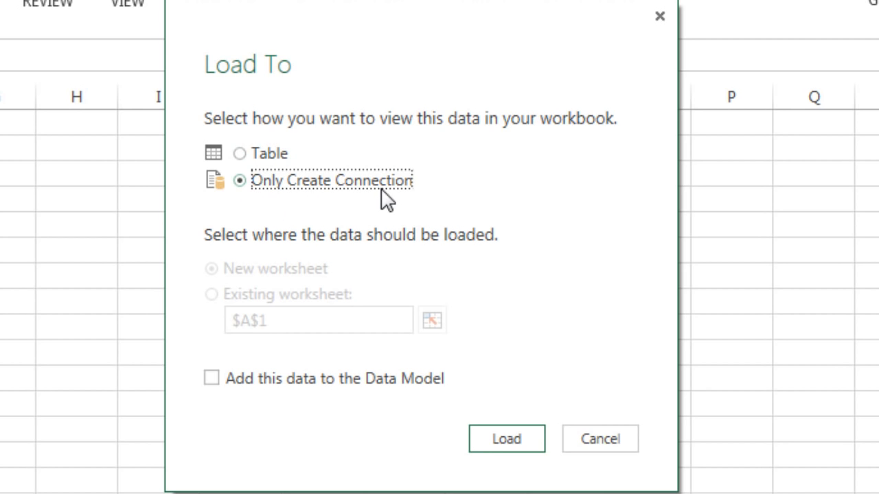
left_click(212, 378)
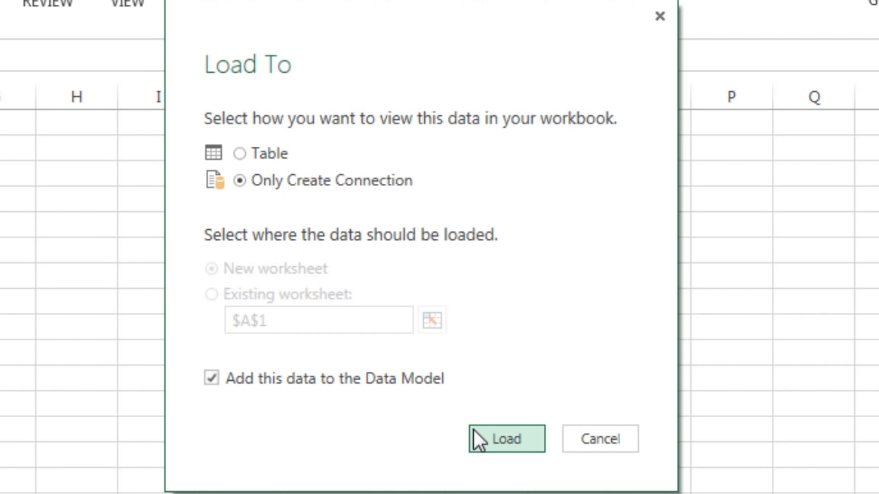
left_click(512, 443)
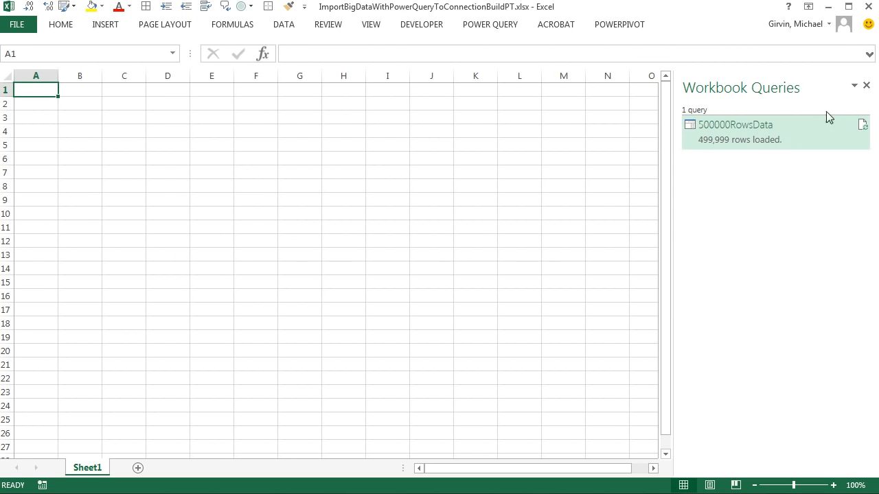
left_click(867, 88)
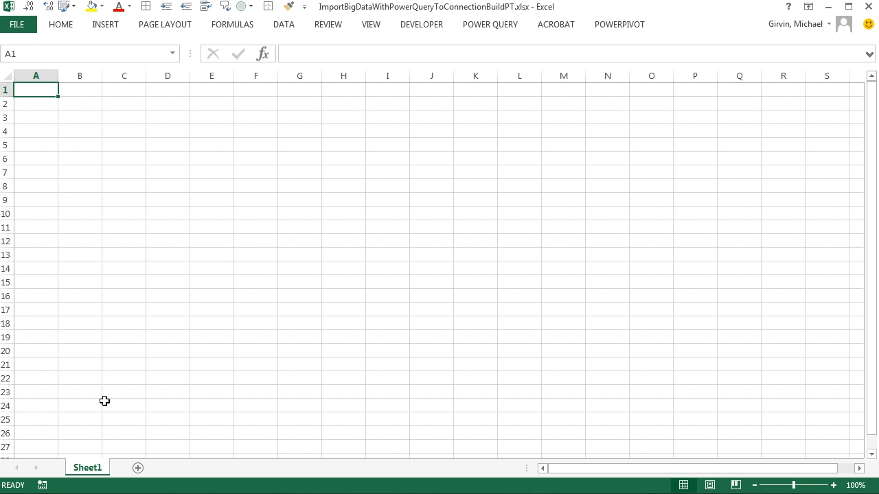
- Rename the Sheet1 worksheet as FinalReport
double_click(100, 466)
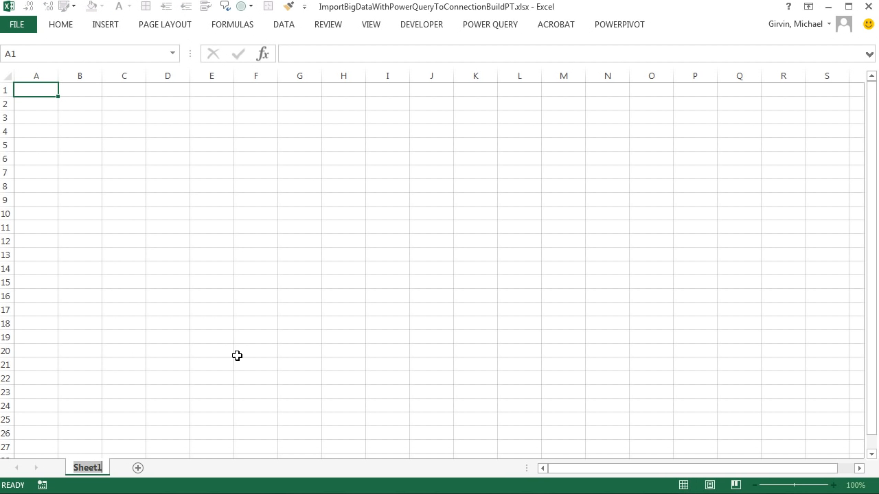
type("FinalReport")
key("Return")
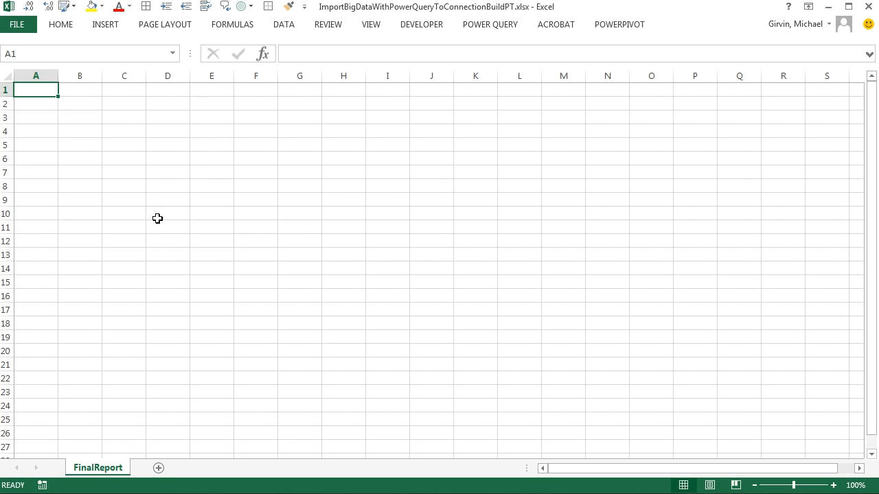
- Create a PivotTable at cell A1 of FinalReport from the external connection Power Query - 500000RowsData
key("alt")
key("n")
key("v")
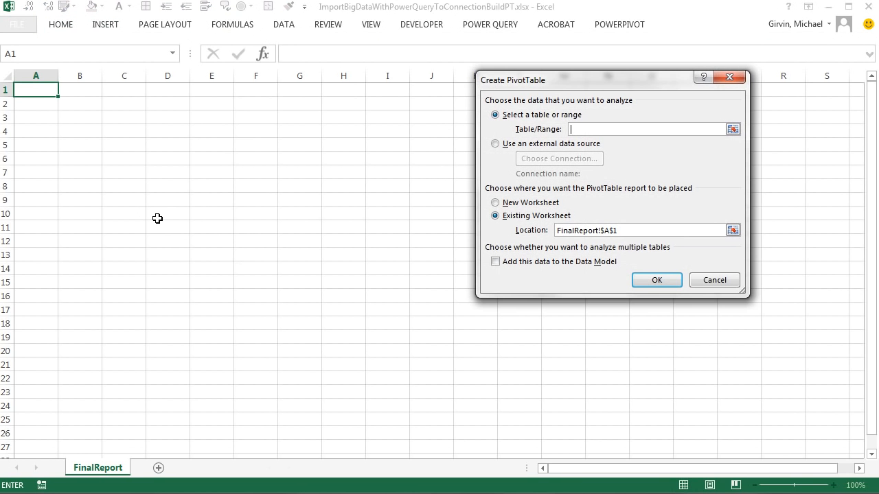
left_click_drag(588, 80, 338, 104)
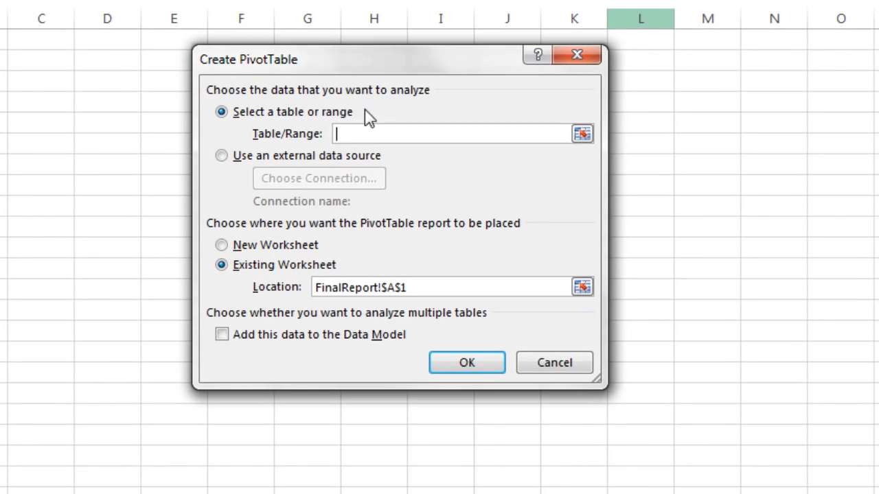
left_click(222, 156)
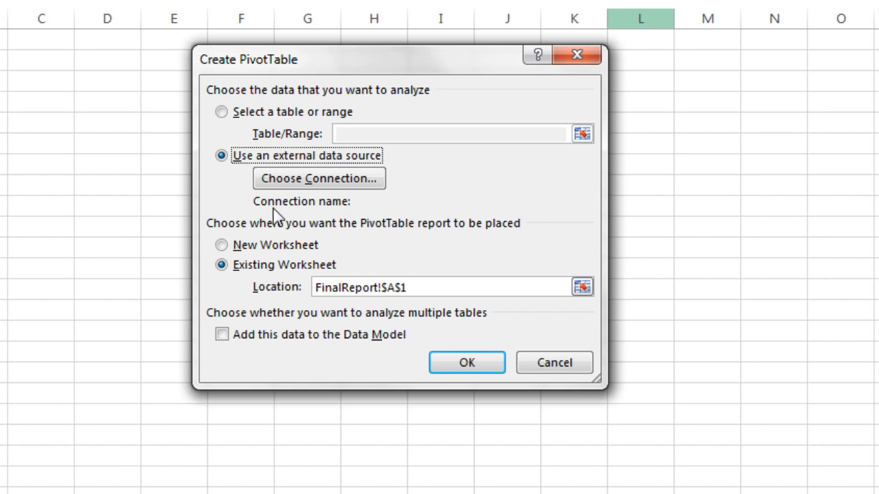
left_click(298, 180)
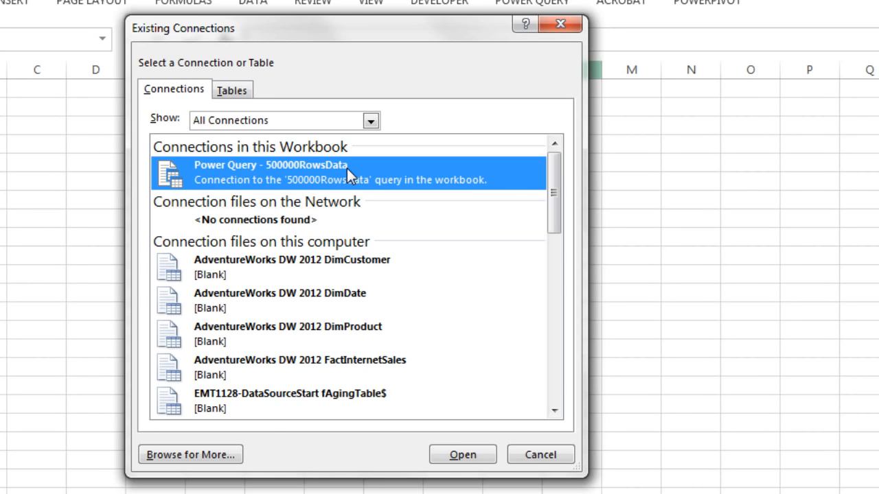
left_click(451, 452)
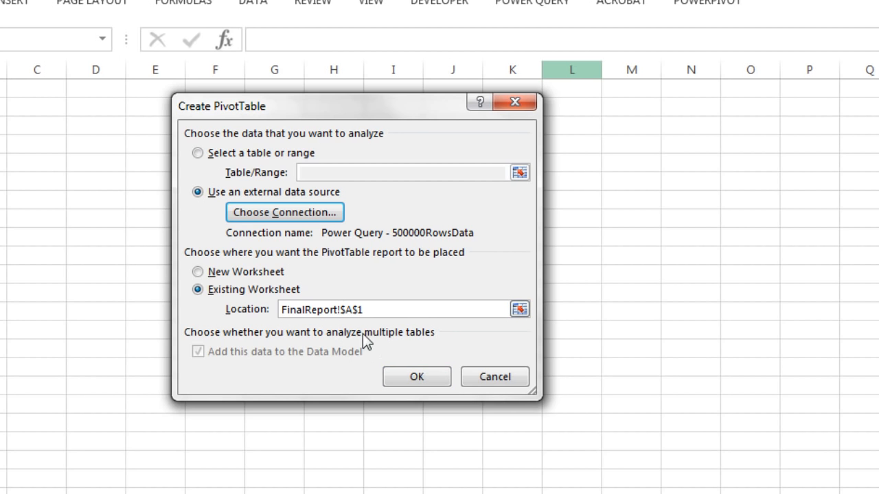
left_click(437, 382)
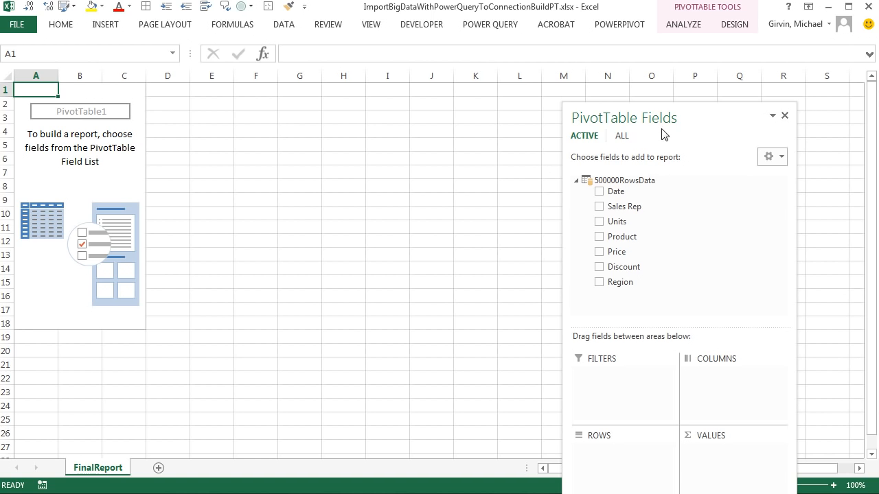
- Lay out the PivotTable with Sales Rep in rows, Product in columns and Units in values, and close the field list
left_click_drag(701, 119, 412, 62)
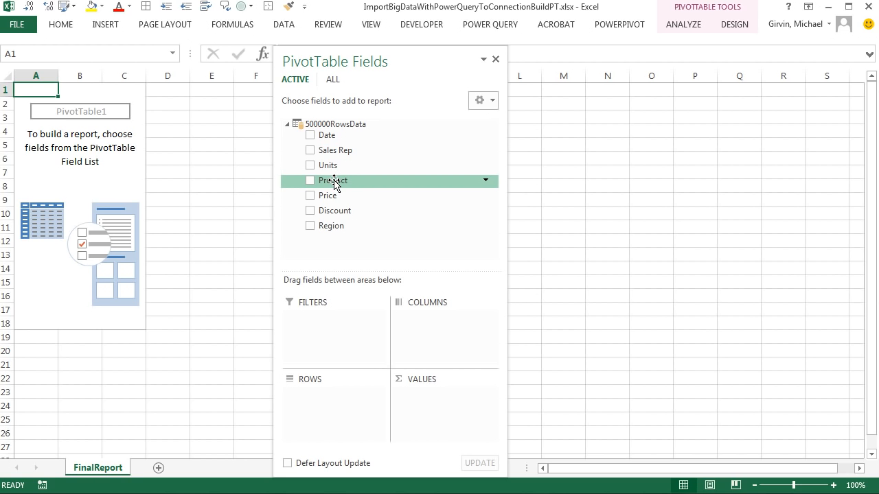
left_click_drag(334, 182, 337, 399)
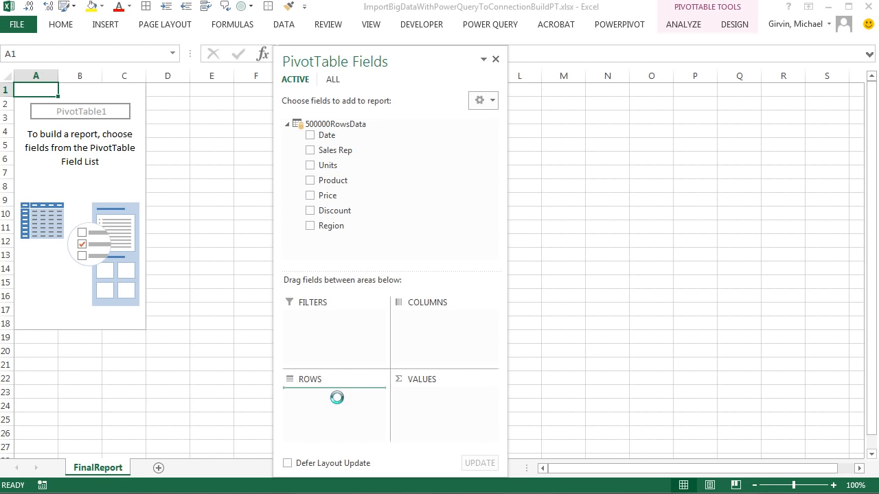
left_click_drag(330, 151, 454, 329)
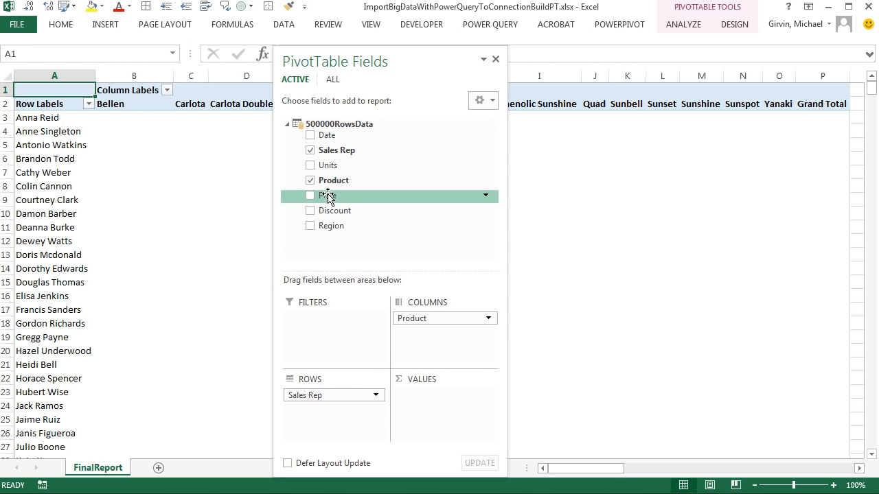
left_click_drag(327, 165, 396, 225)
left_click_drag(443, 404, 441, 398)
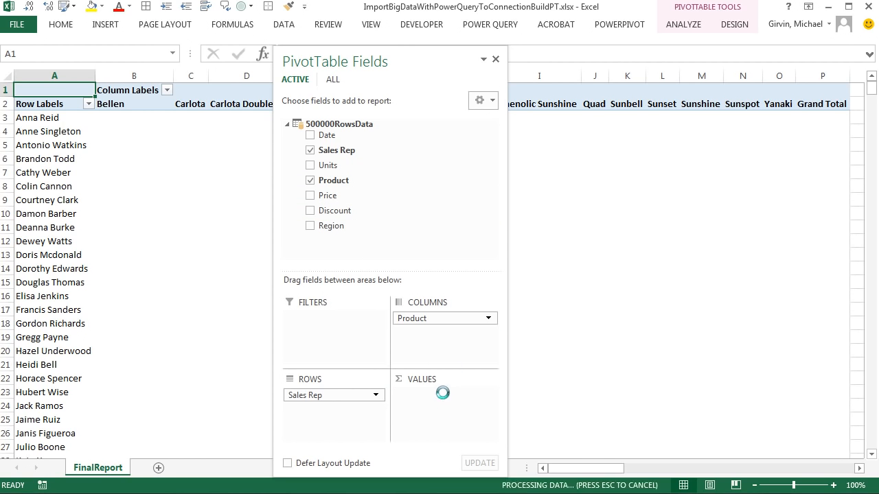
left_click(495, 59)
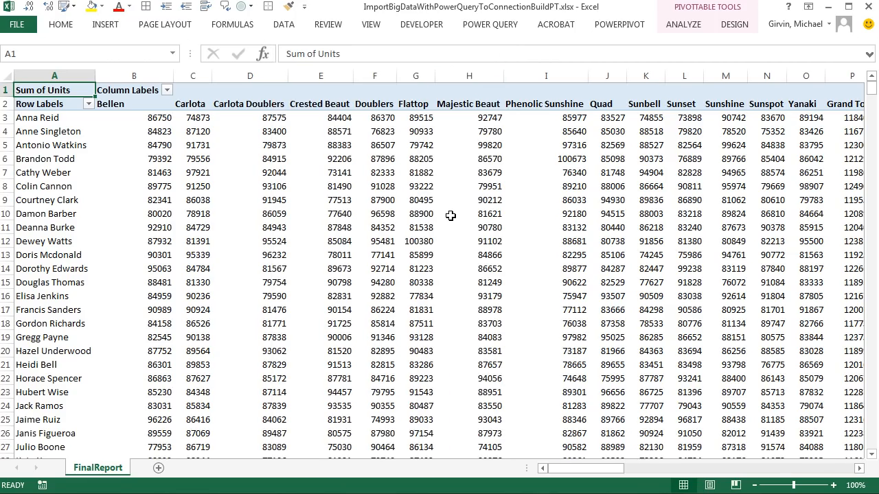
- Format the PivotTable's Sum of Units values as Number with 0 decimal places and the 1000 separator
scroll(450, 216, "down", 2, "ctrl")
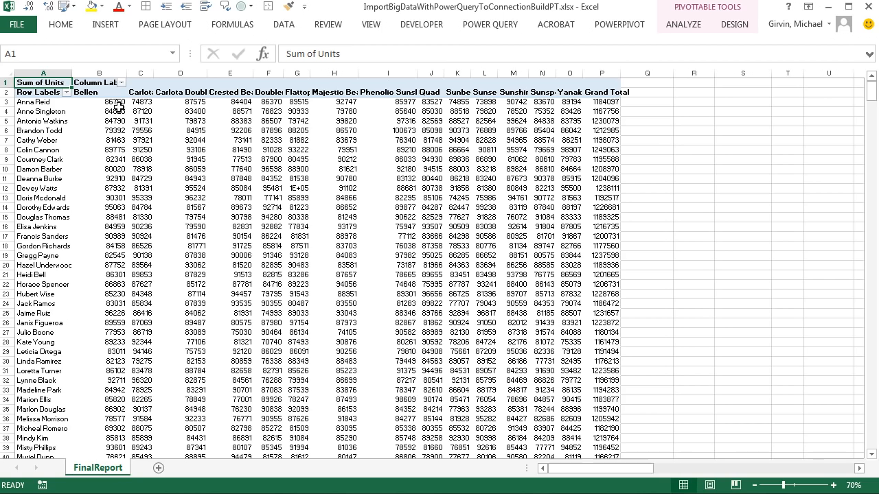
right_click(114, 104)
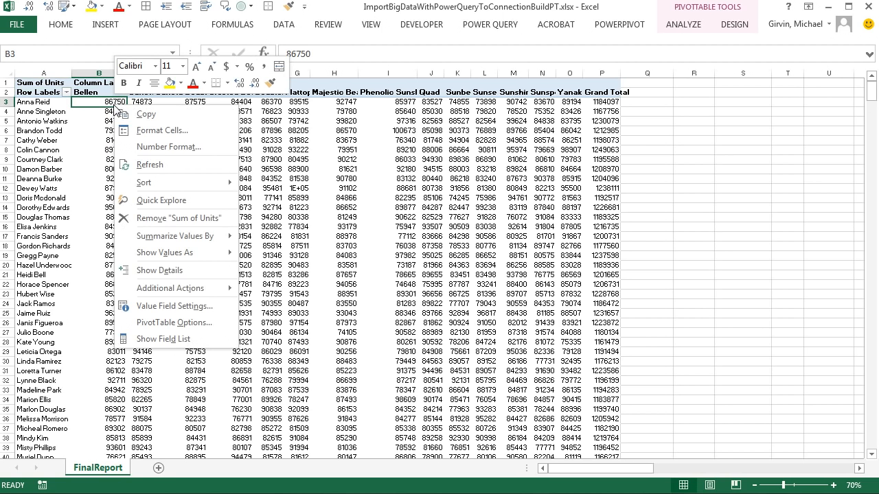
left_click(162, 146)
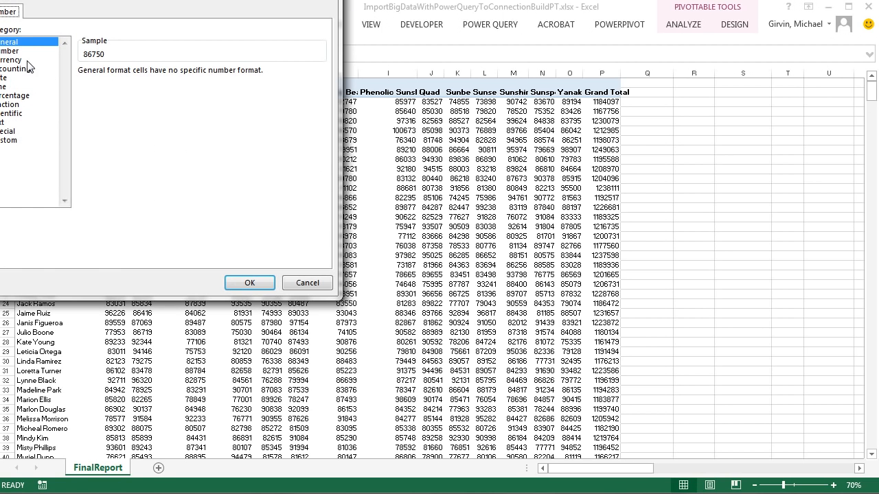
left_click_drag(47, 1, 207, 49)
left_click(166, 100)
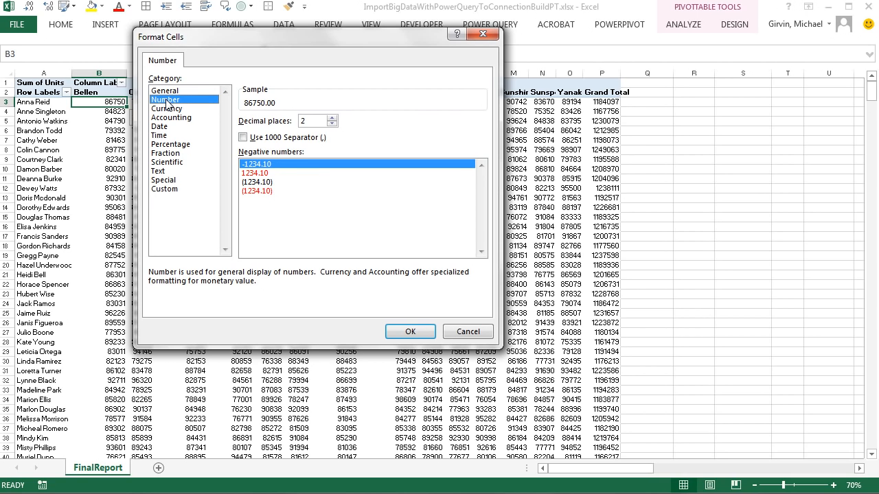
left_click(331, 124)
left_click(332, 124)
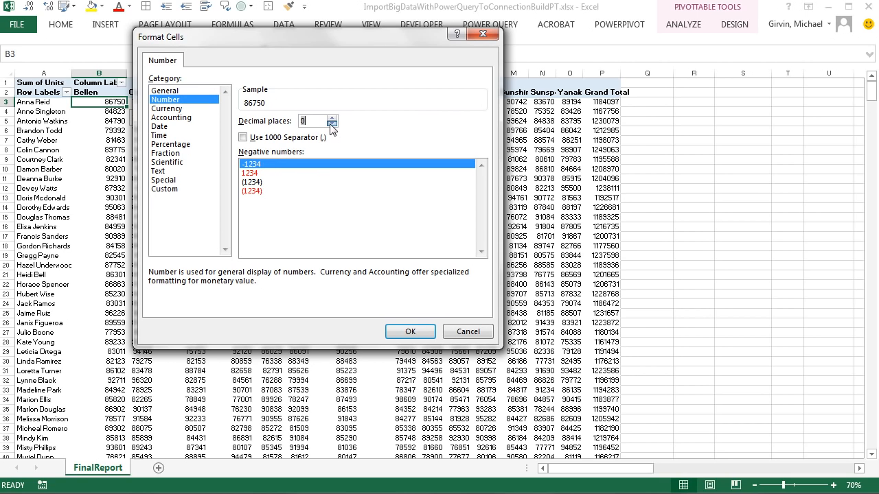
left_click(242, 137)
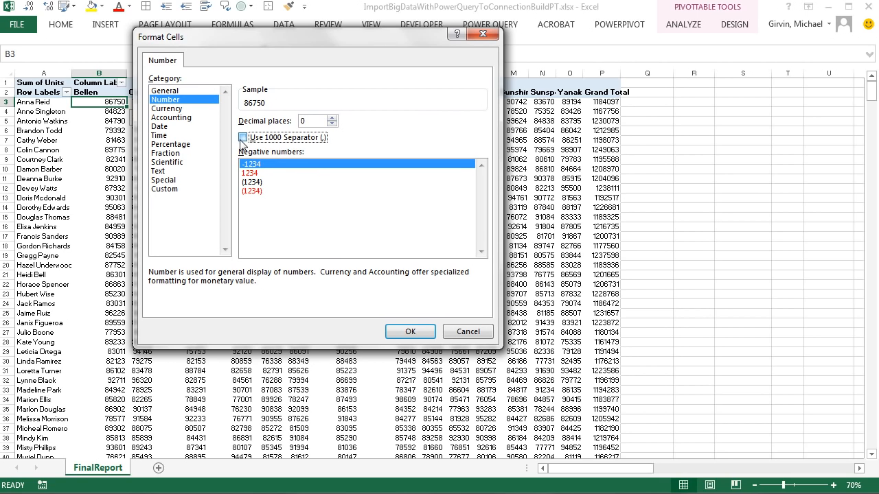
left_click(405, 333)
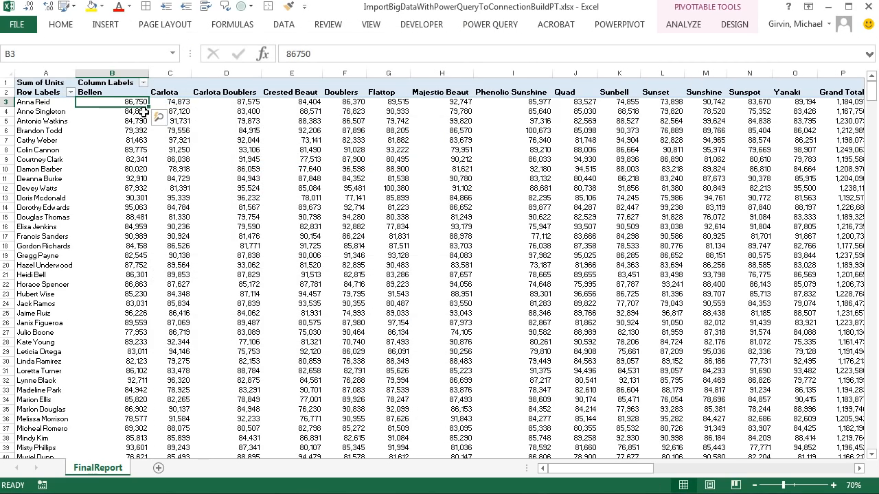
- Show the PivotTable report in Tabular Form
left_click(736, 27)
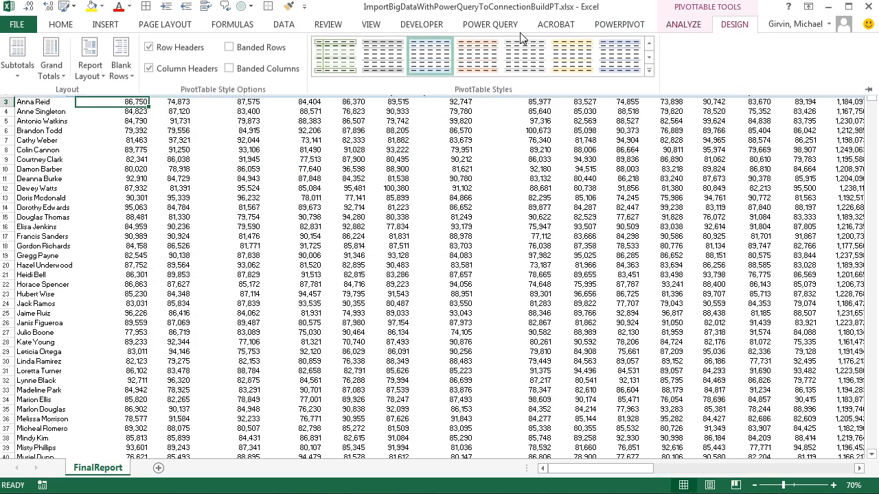
left_click(92, 69)
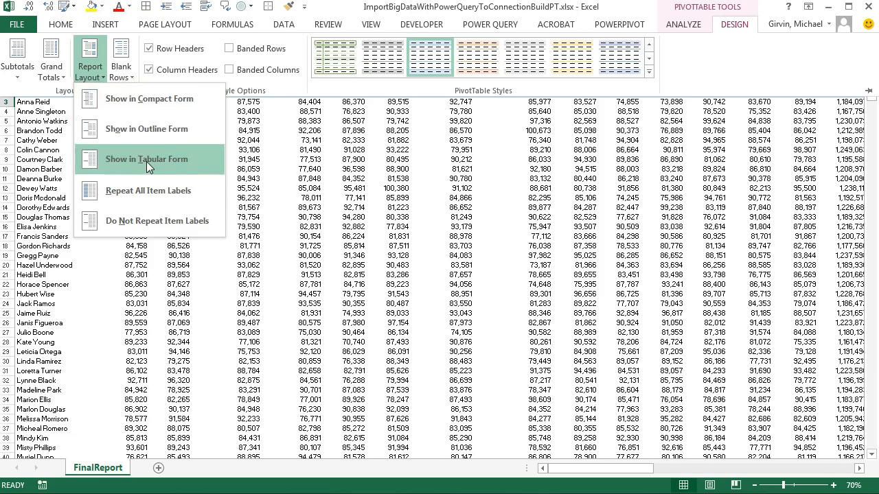
left_click(146, 160)
left_click(249, 217)
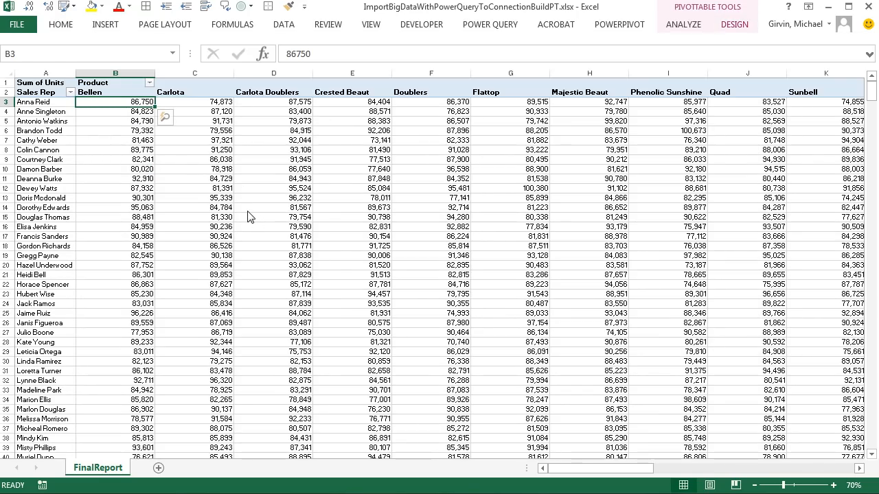
- Look over the whole PivotTable, return to its first rows and columns, and save the workbook
scroll(249, 205, "down", 3, "ctrl")
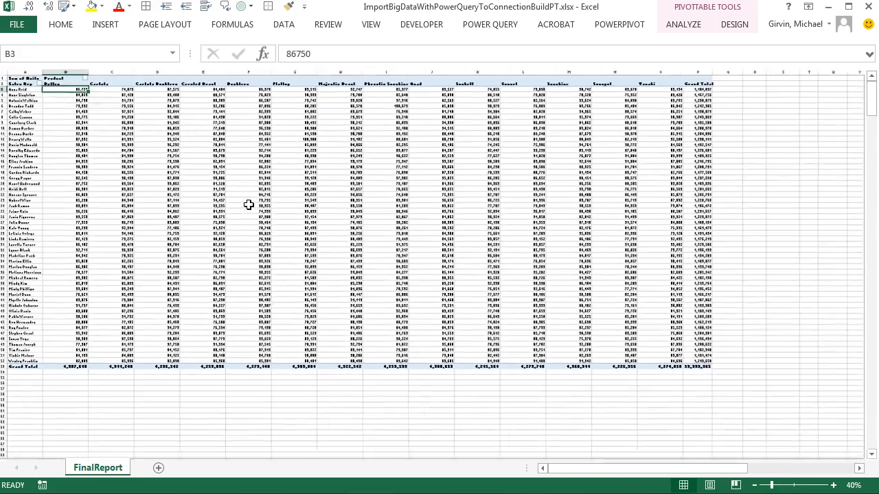
scroll(249, 204, "up", 6, "ctrl")
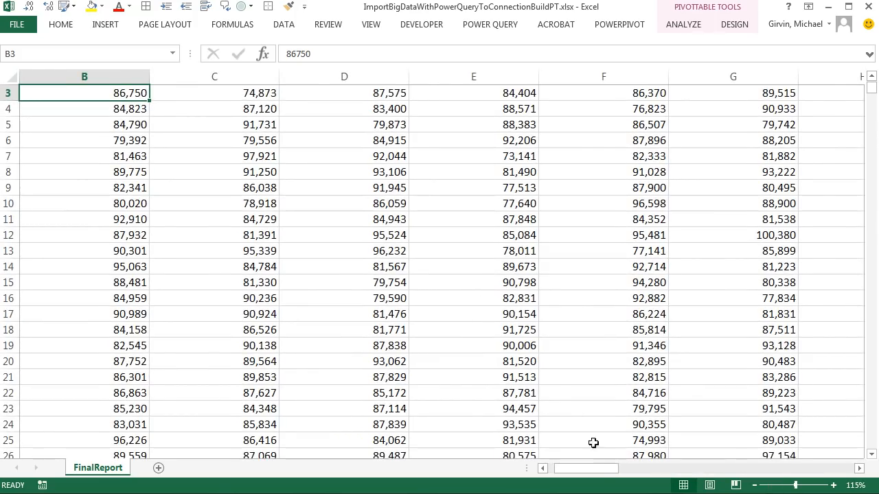
left_click_drag(583, 471, 565, 471)
scroll(199, 196, "up", 1)
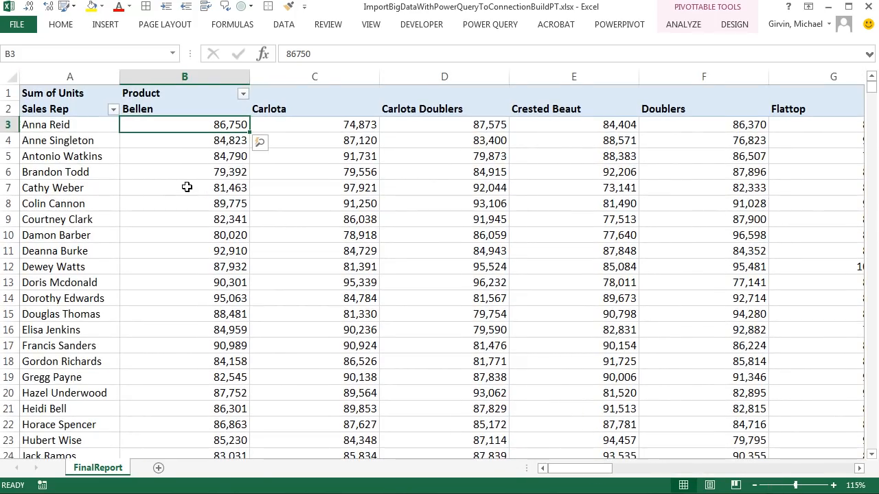
key("ctrl+s")
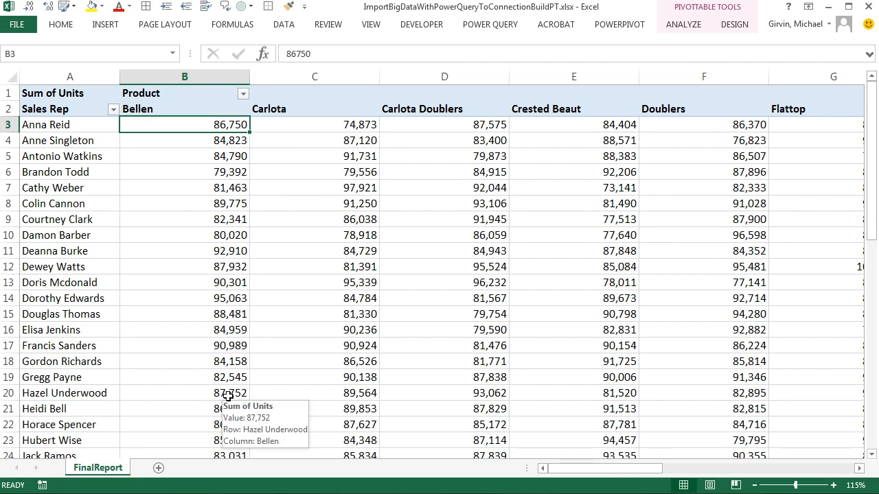
key("alt+Tab")
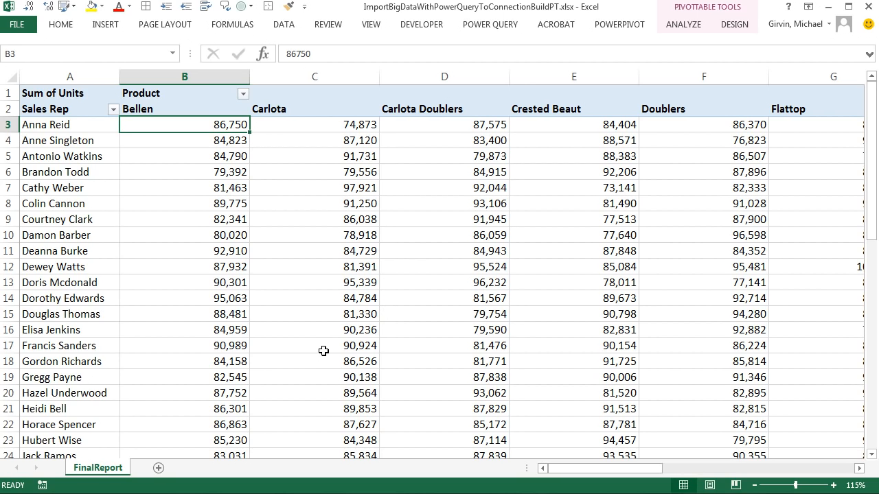
mouse_move(324, 351)
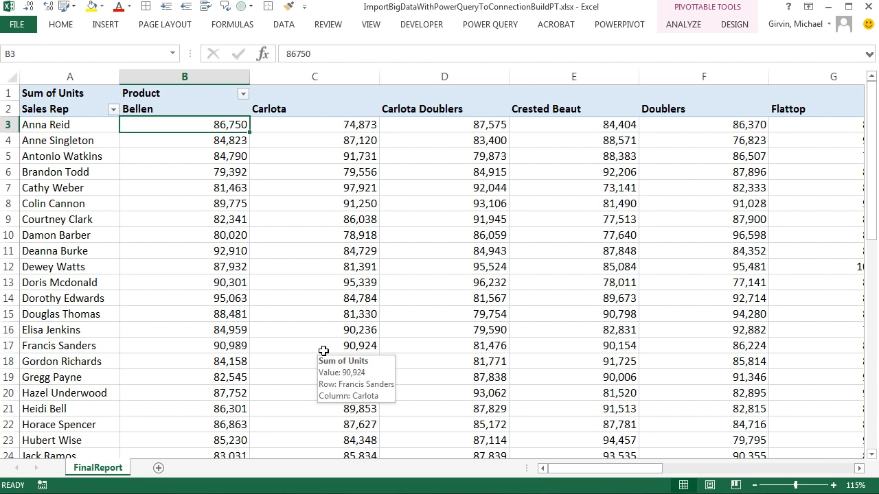